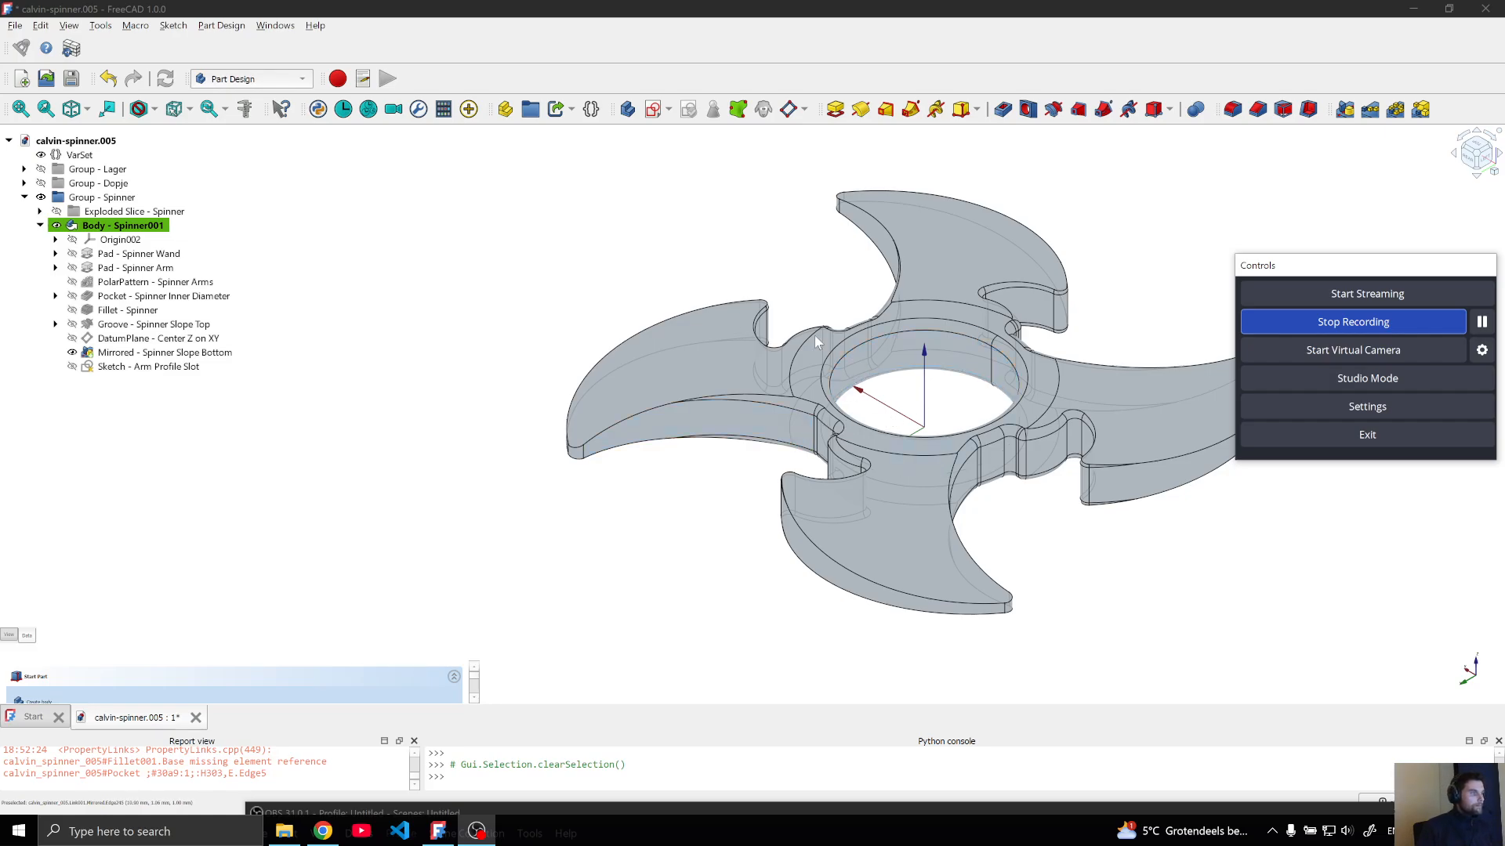
Set the VarSet's spinner Style to slot and update the spinner model
click(58, 228)
click(40, 225)
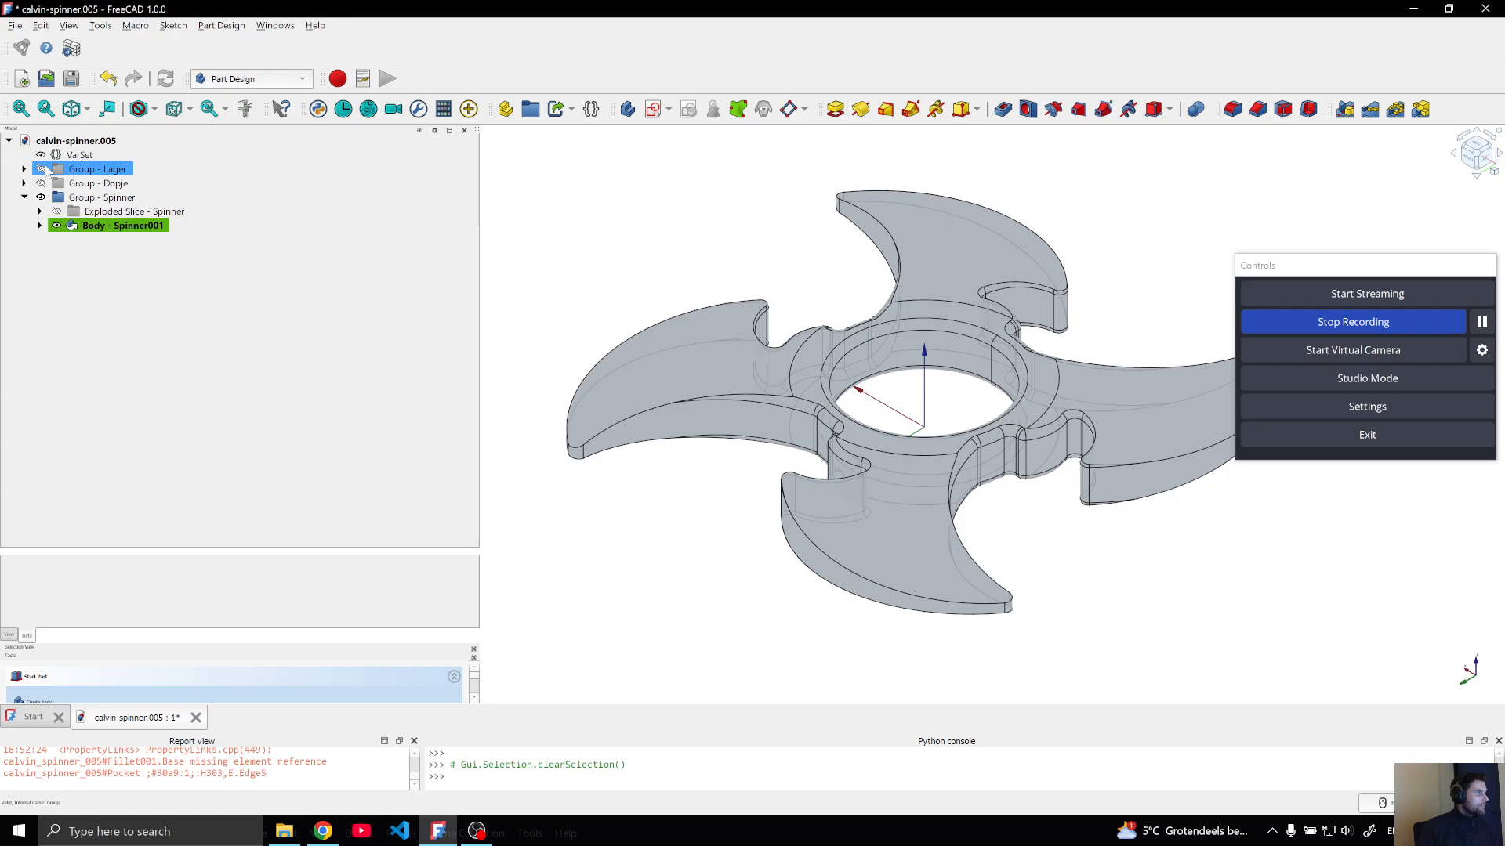
click(78, 155)
drag(305, 552, 296, 341)
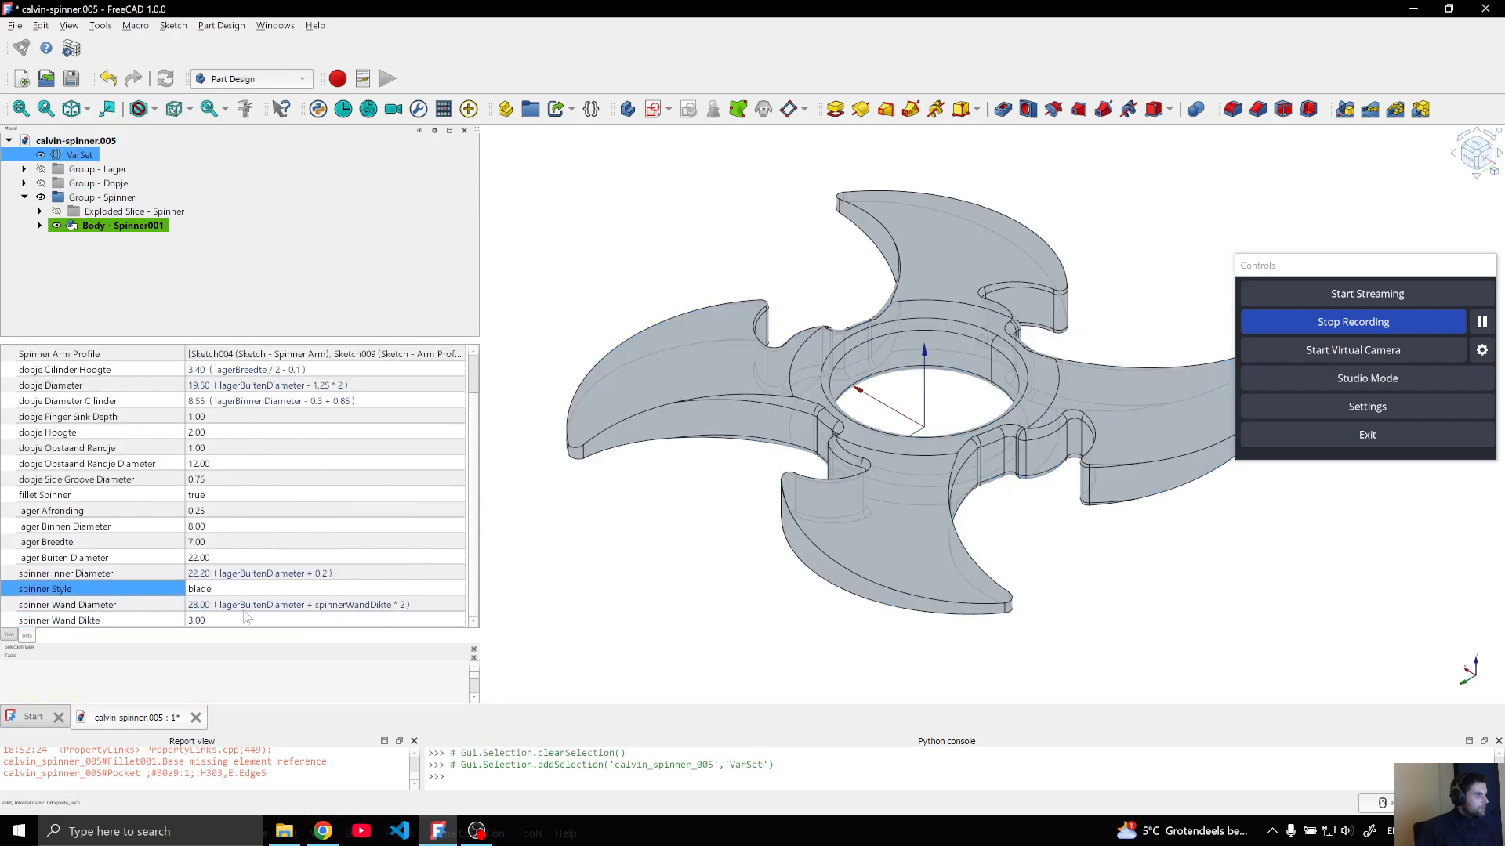
click(264, 588)
click(281, 593)
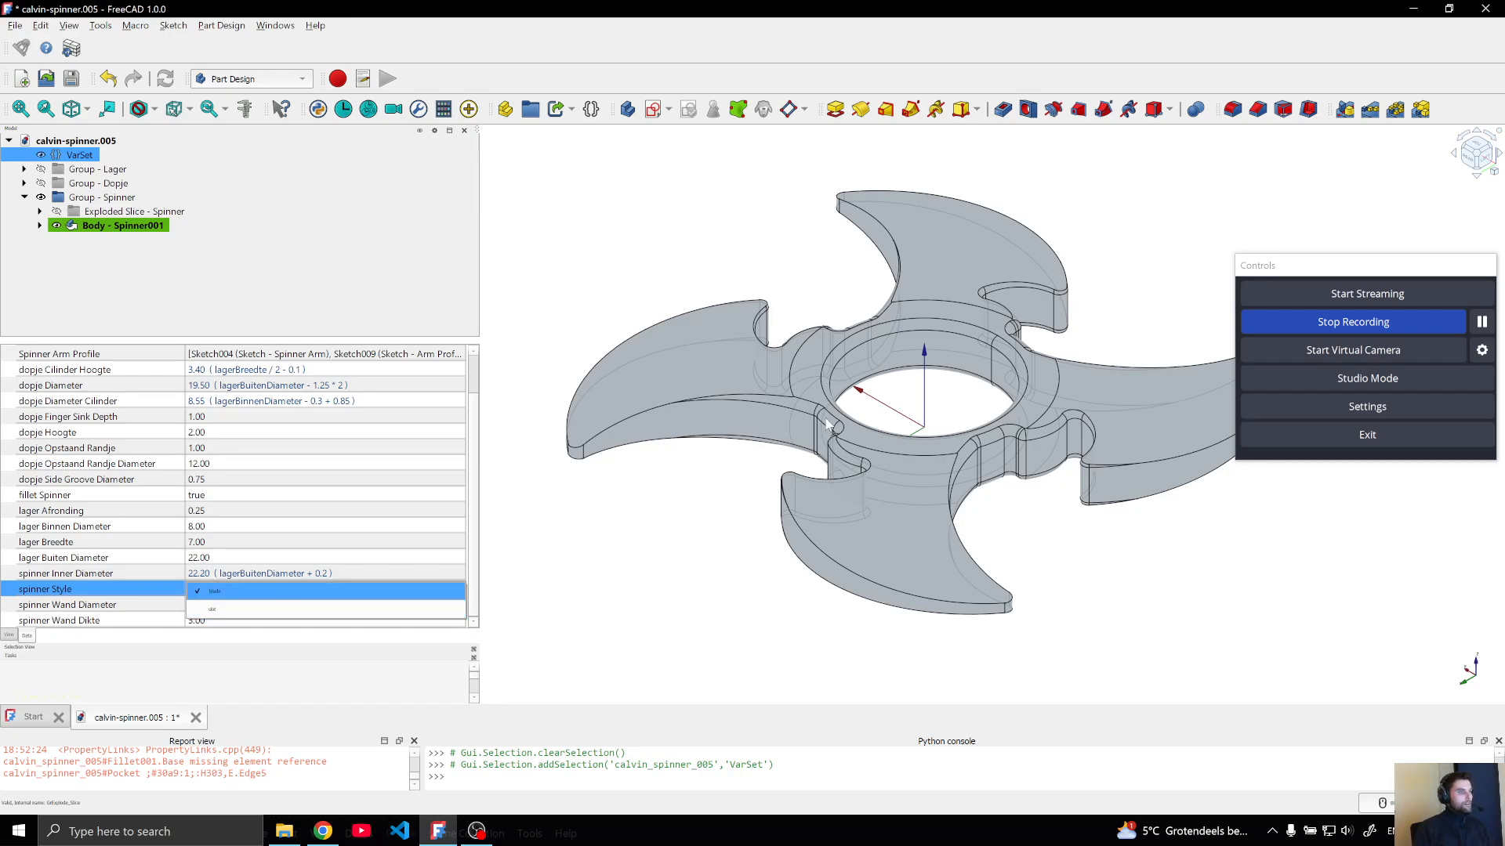
click(276, 610)
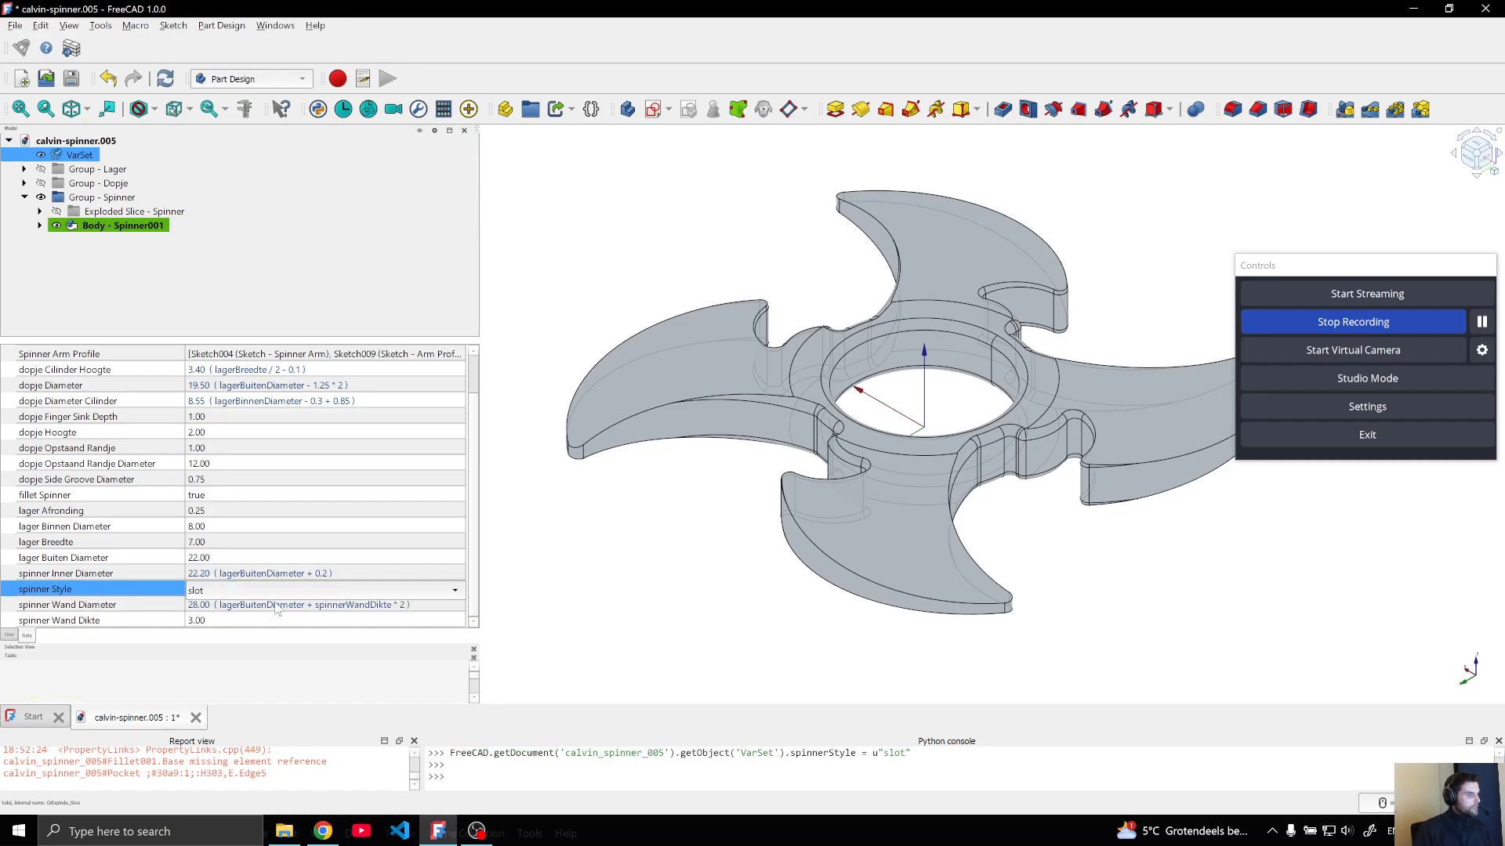
click(598, 579)
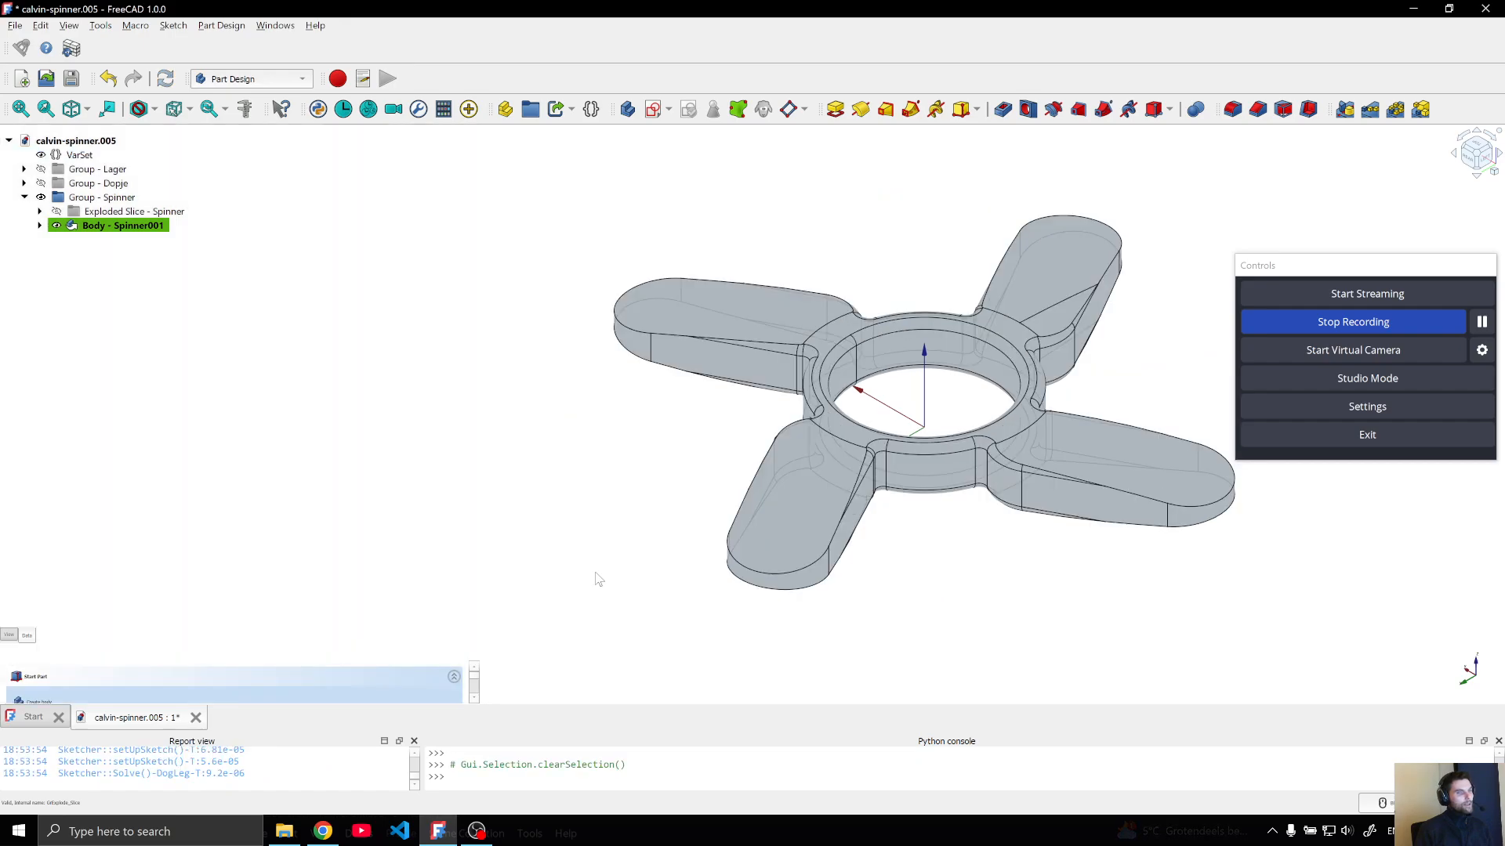
Set the VarSet's spinner Style to blade and update the spinner model
middle_drag(876, 588, 830, 537)
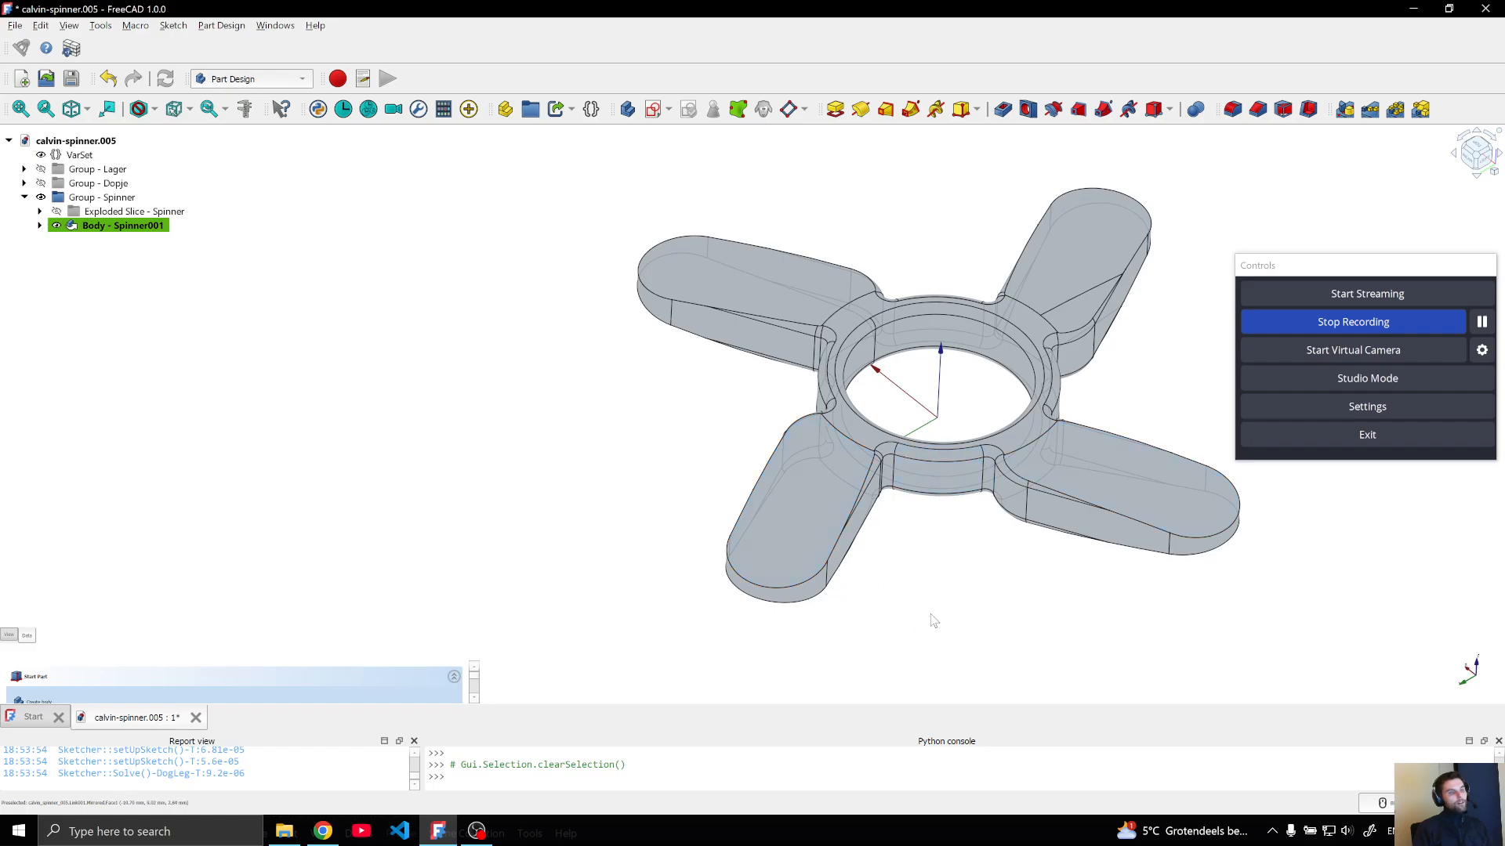
middle_drag(931, 615, 900, 514)
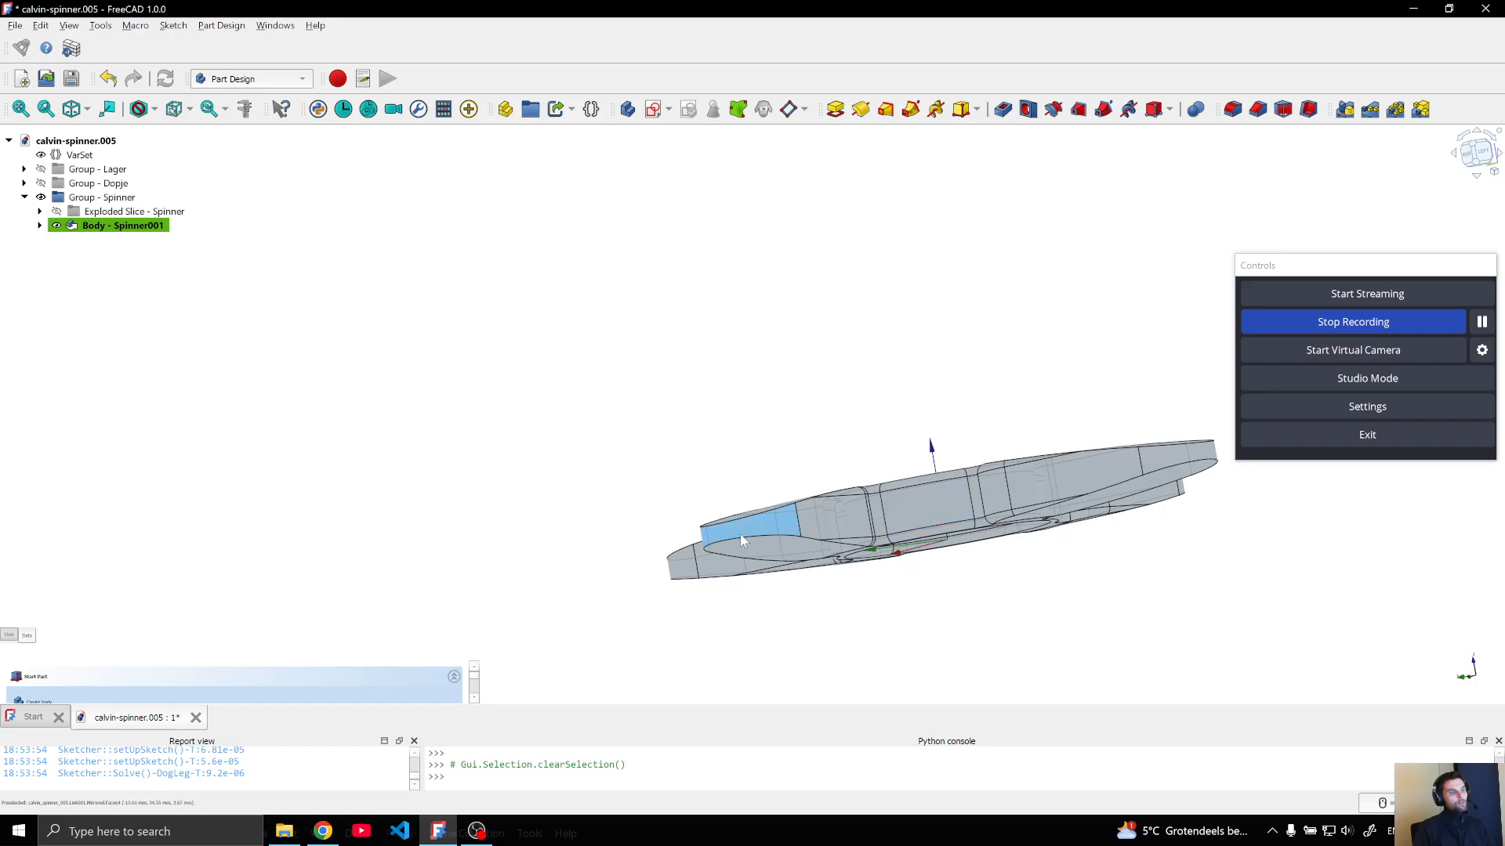
middle_drag(1004, 591, 980, 591)
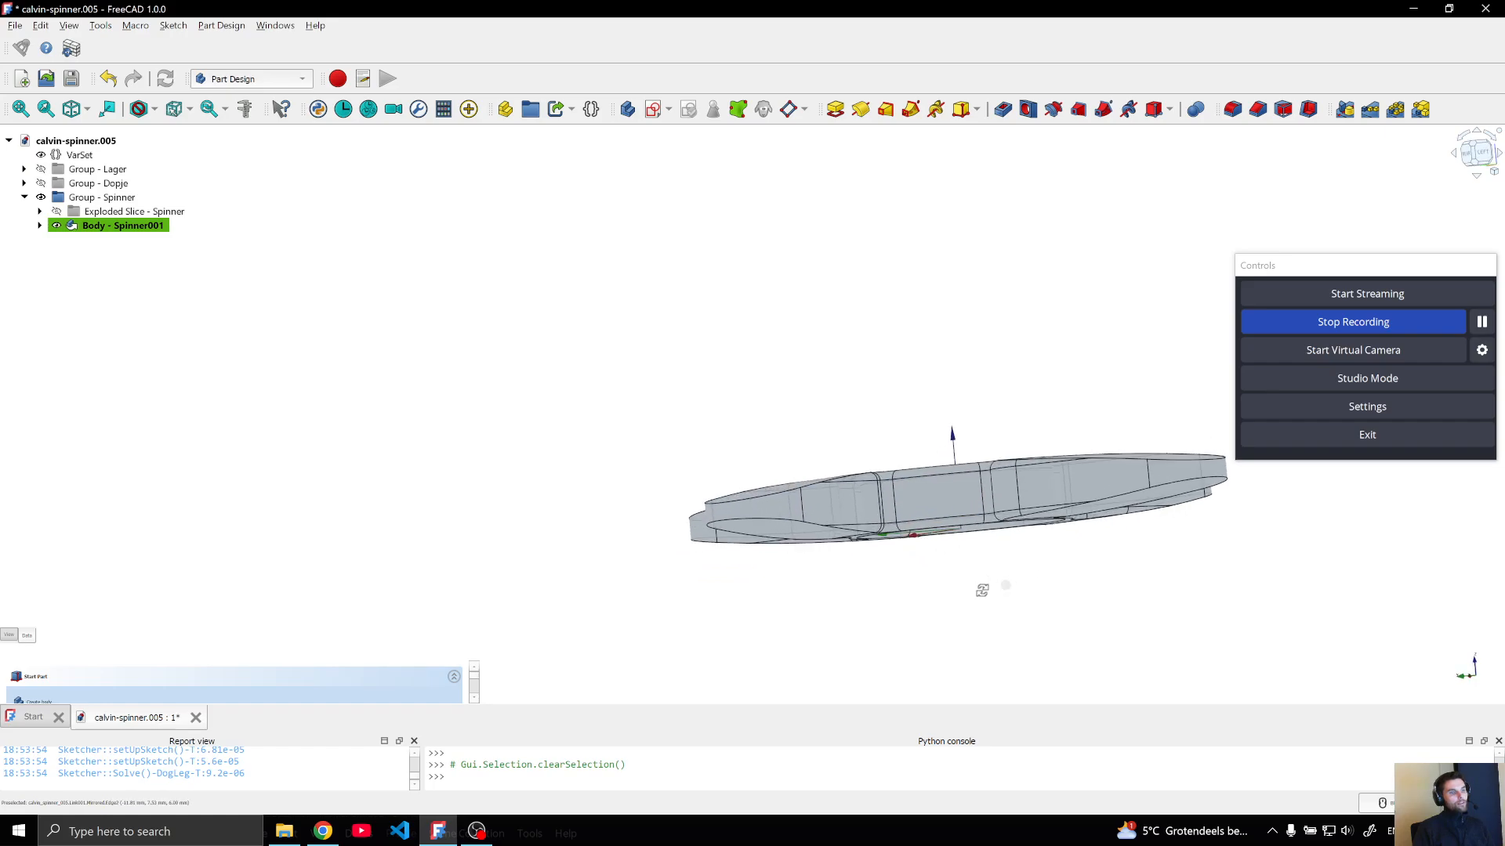
click(1479, 154)
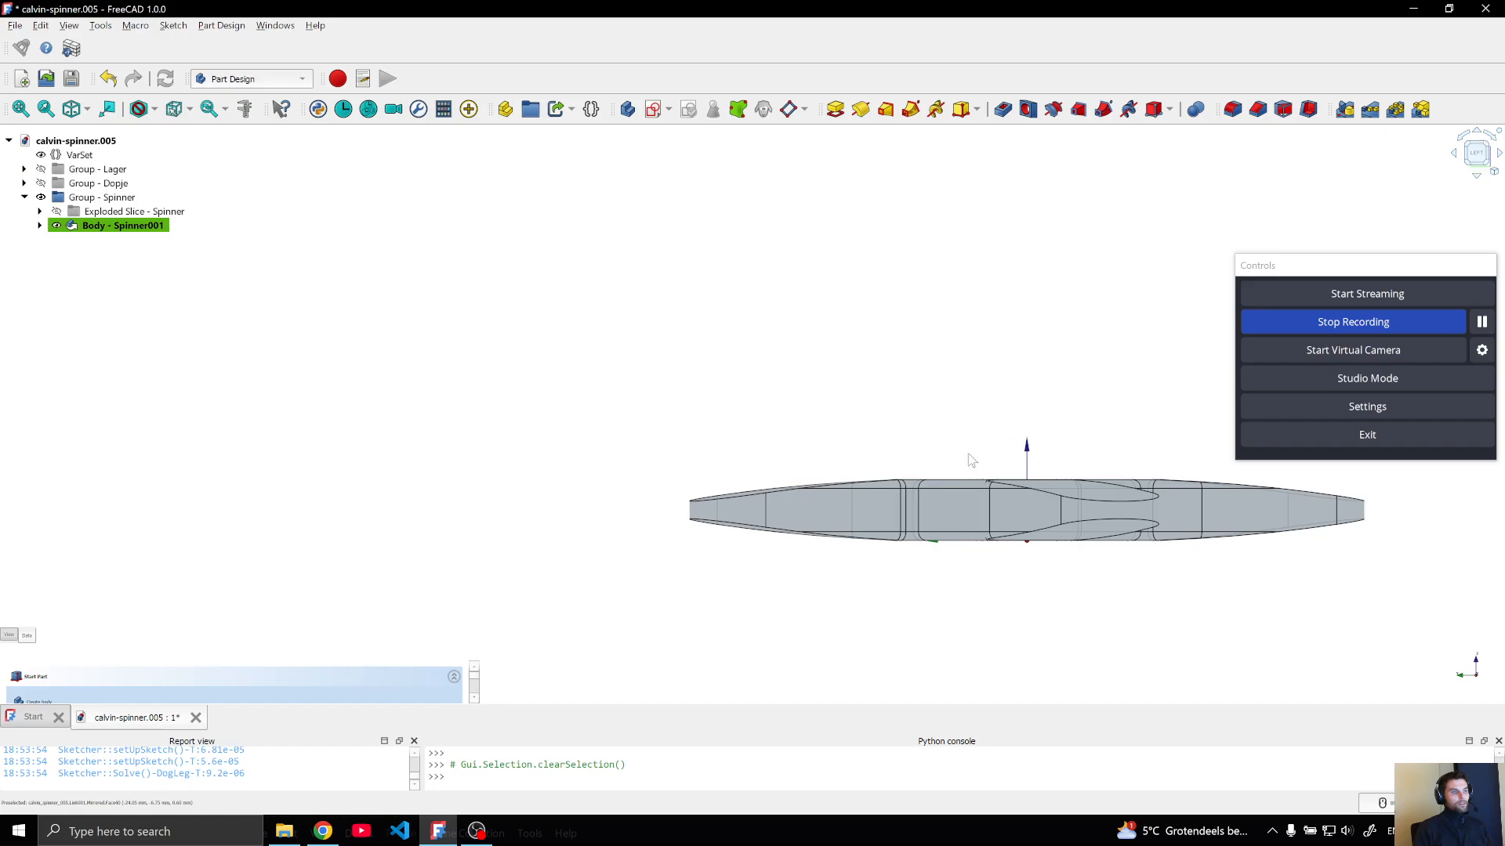
click(79, 155)
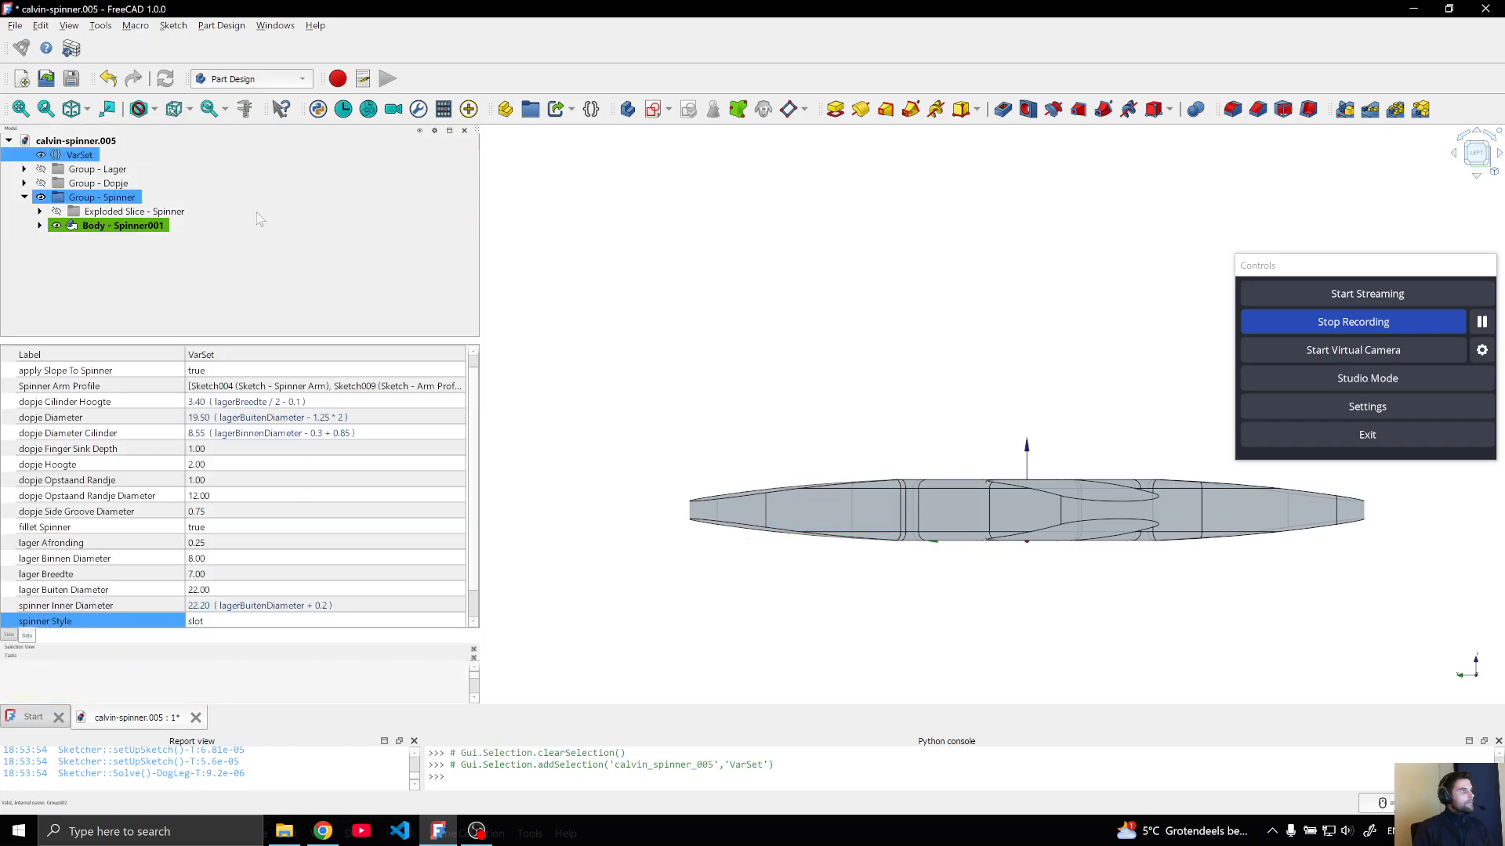
scroll(286, 600, down, 2)
click(251, 594)
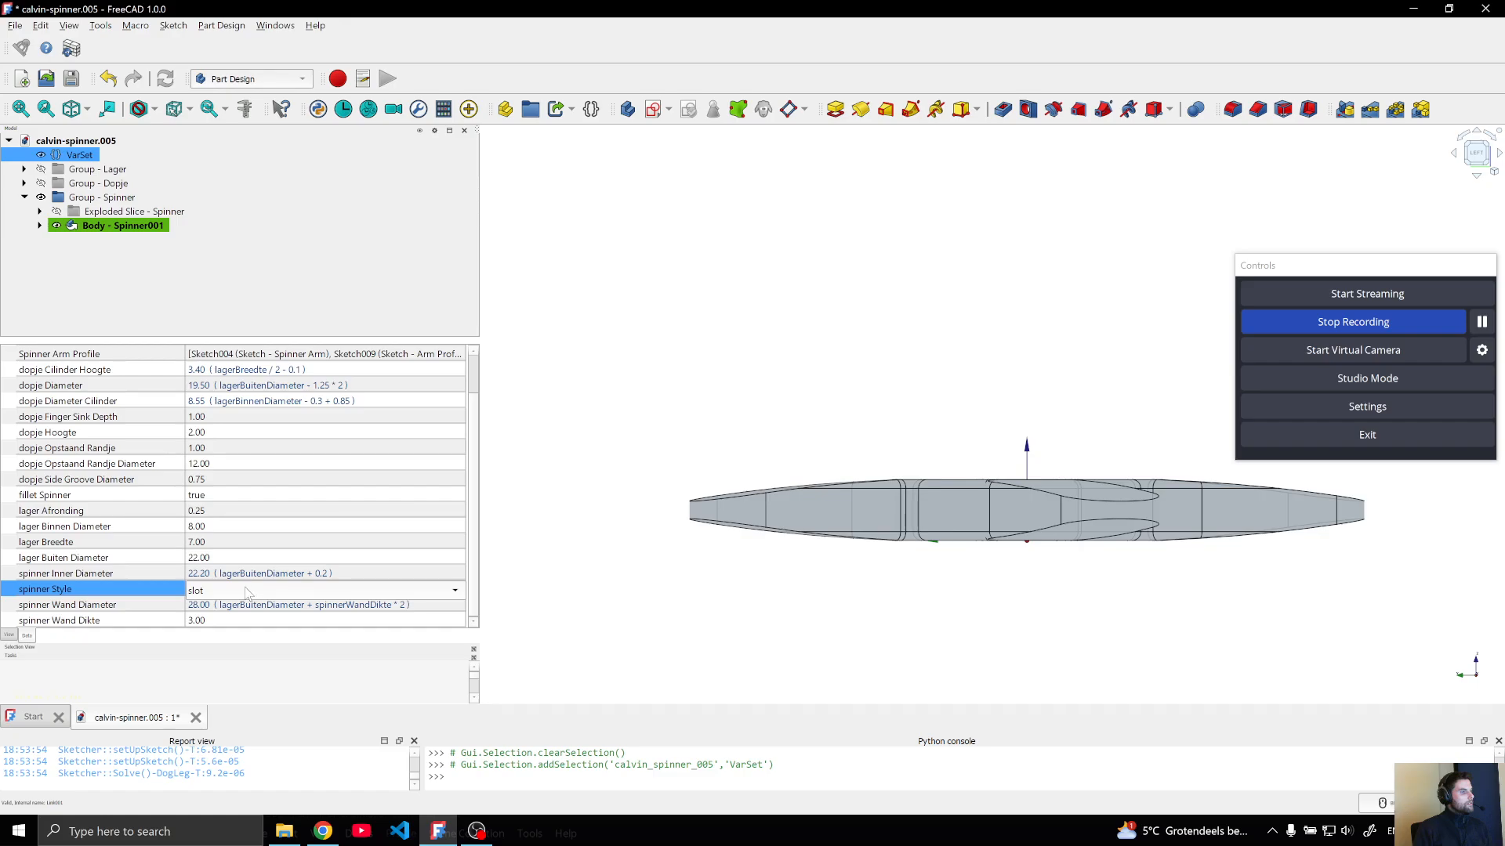
click(251, 592)
click(231, 576)
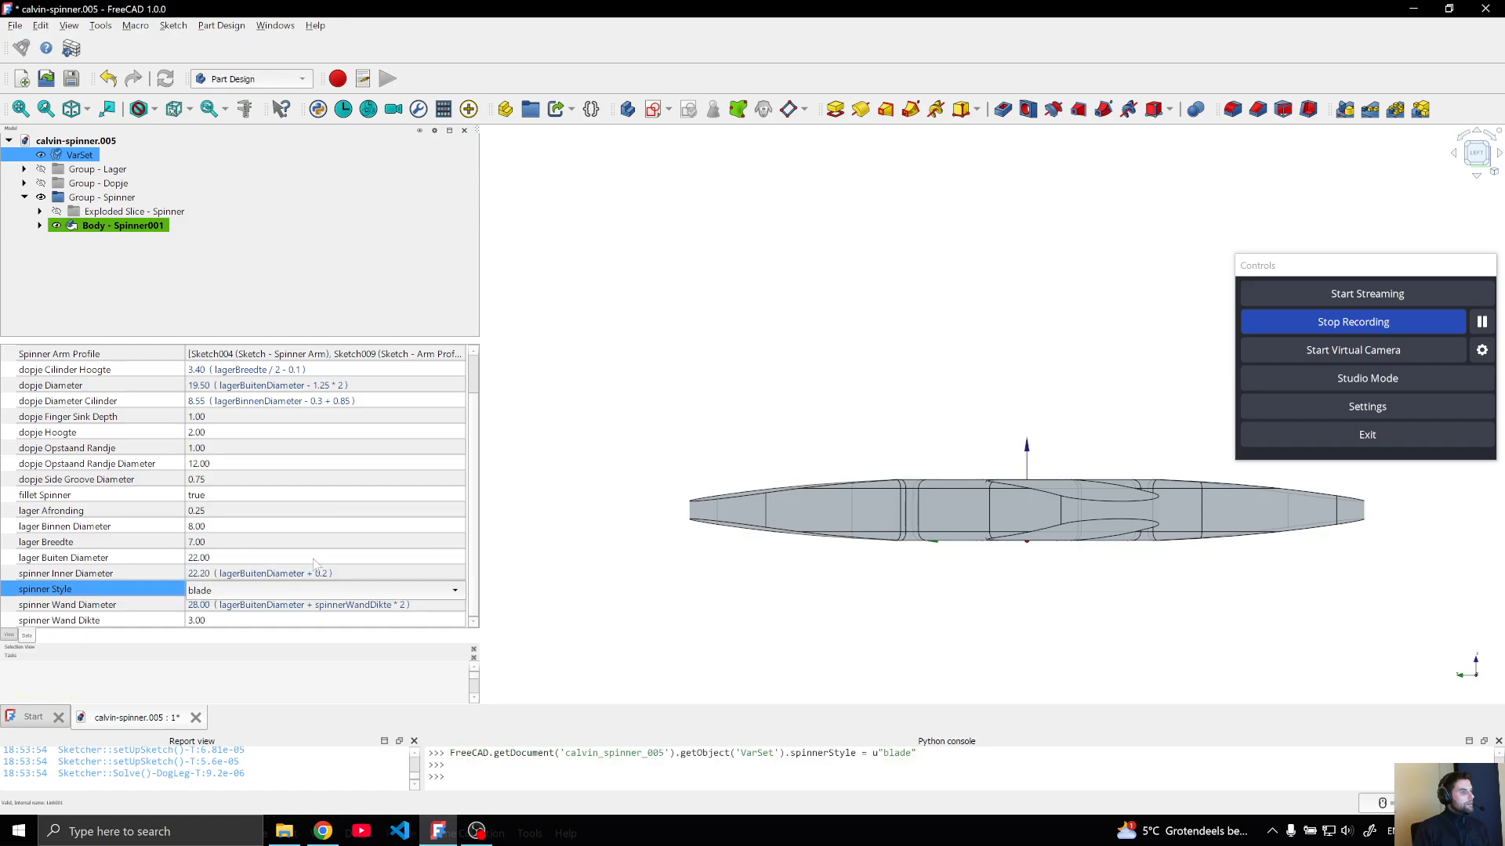
click(802, 629)
Set the Spinner Arm pad as the tip of the Spinner001 body
middle_drag(1008, 394, 894, 458)
scroll(897, 461, up, 1)
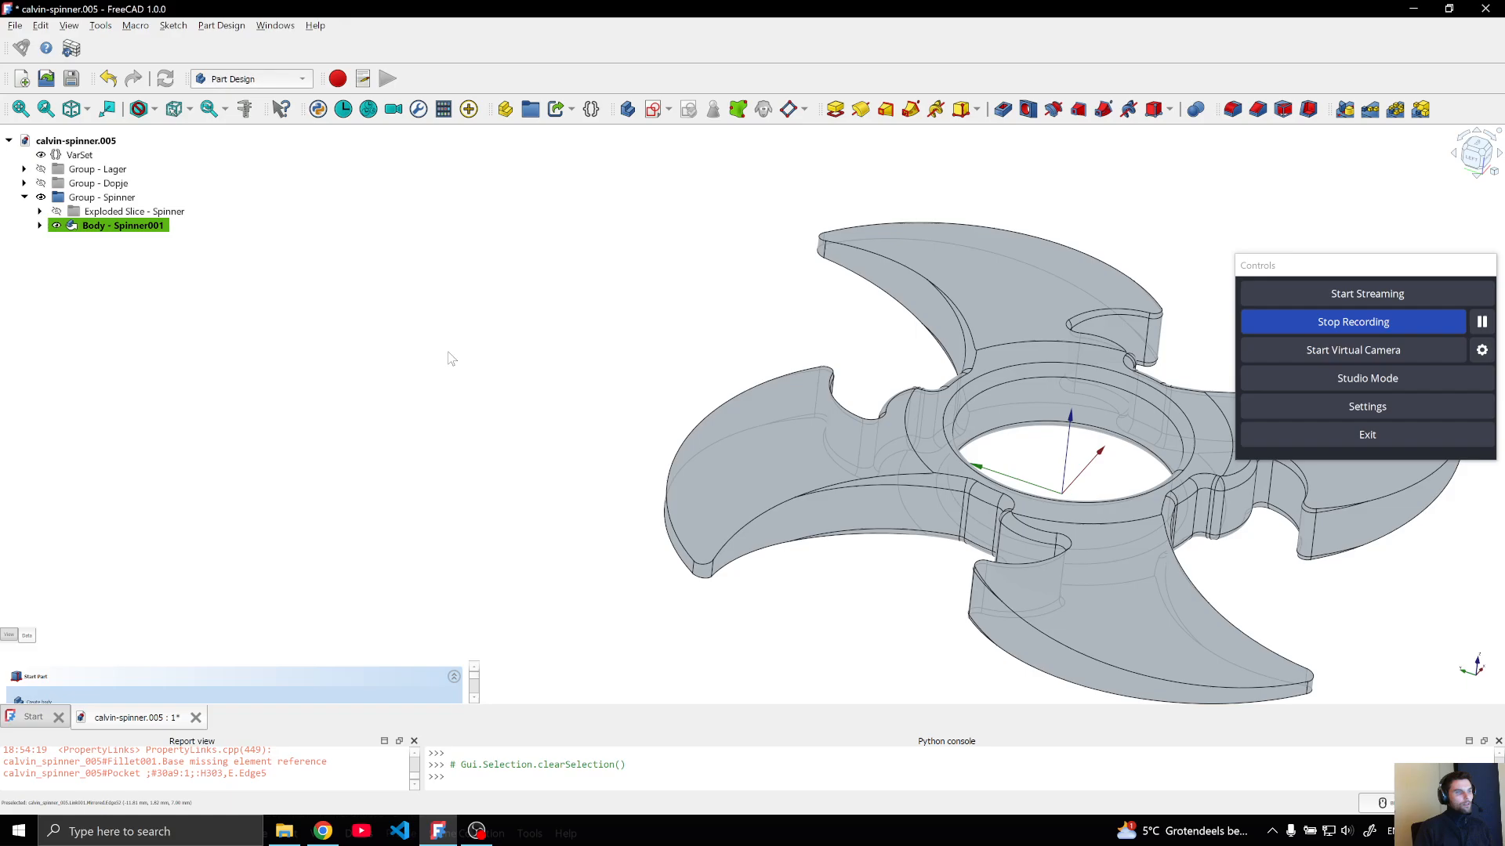
click(41, 226)
scroll(81, 244, down, 1)
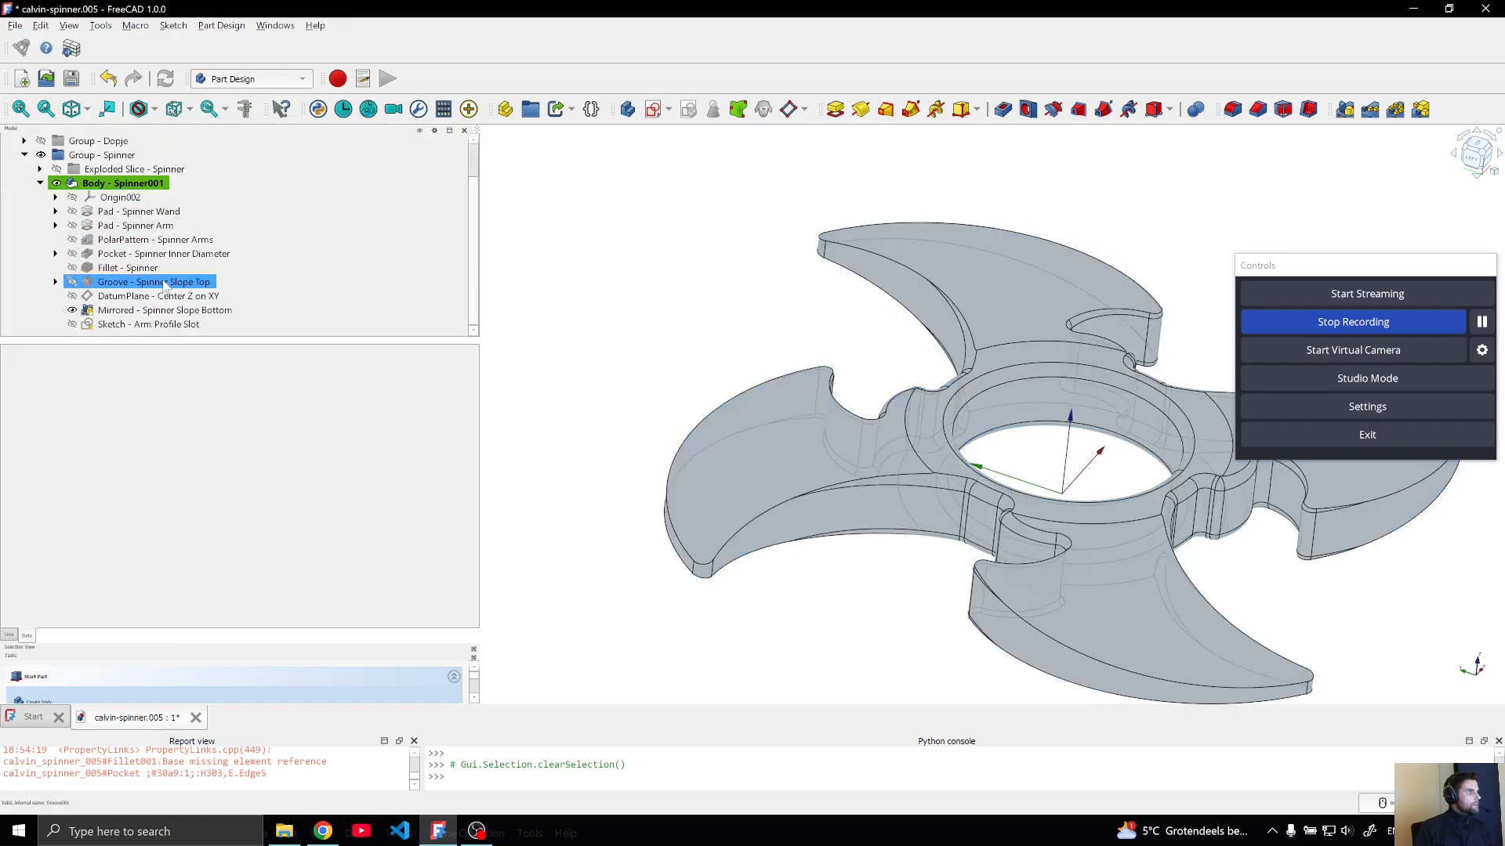
click(141, 226)
right_click(140, 227)
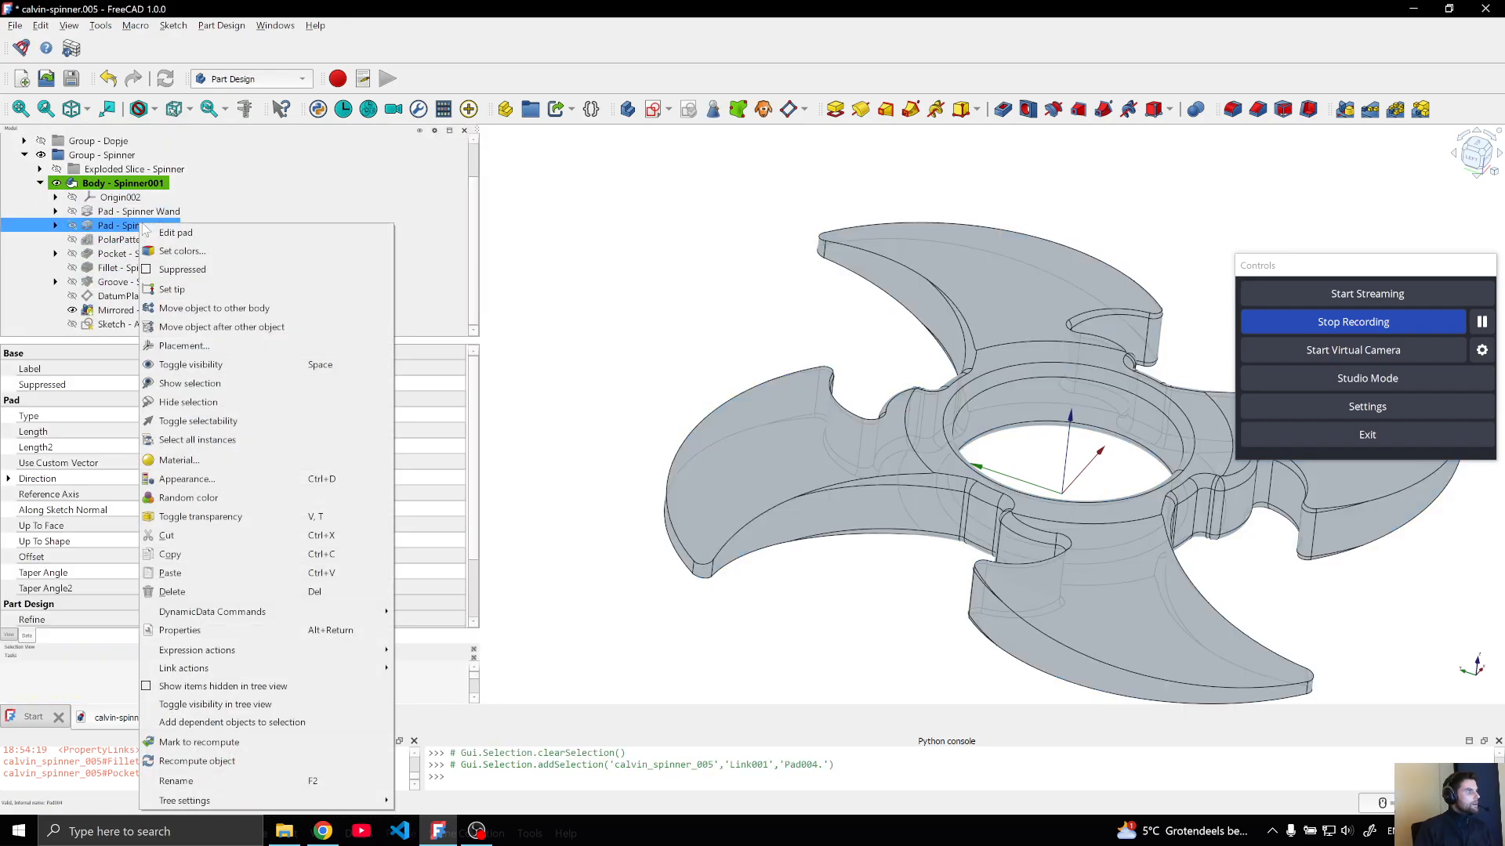
click(174, 289)
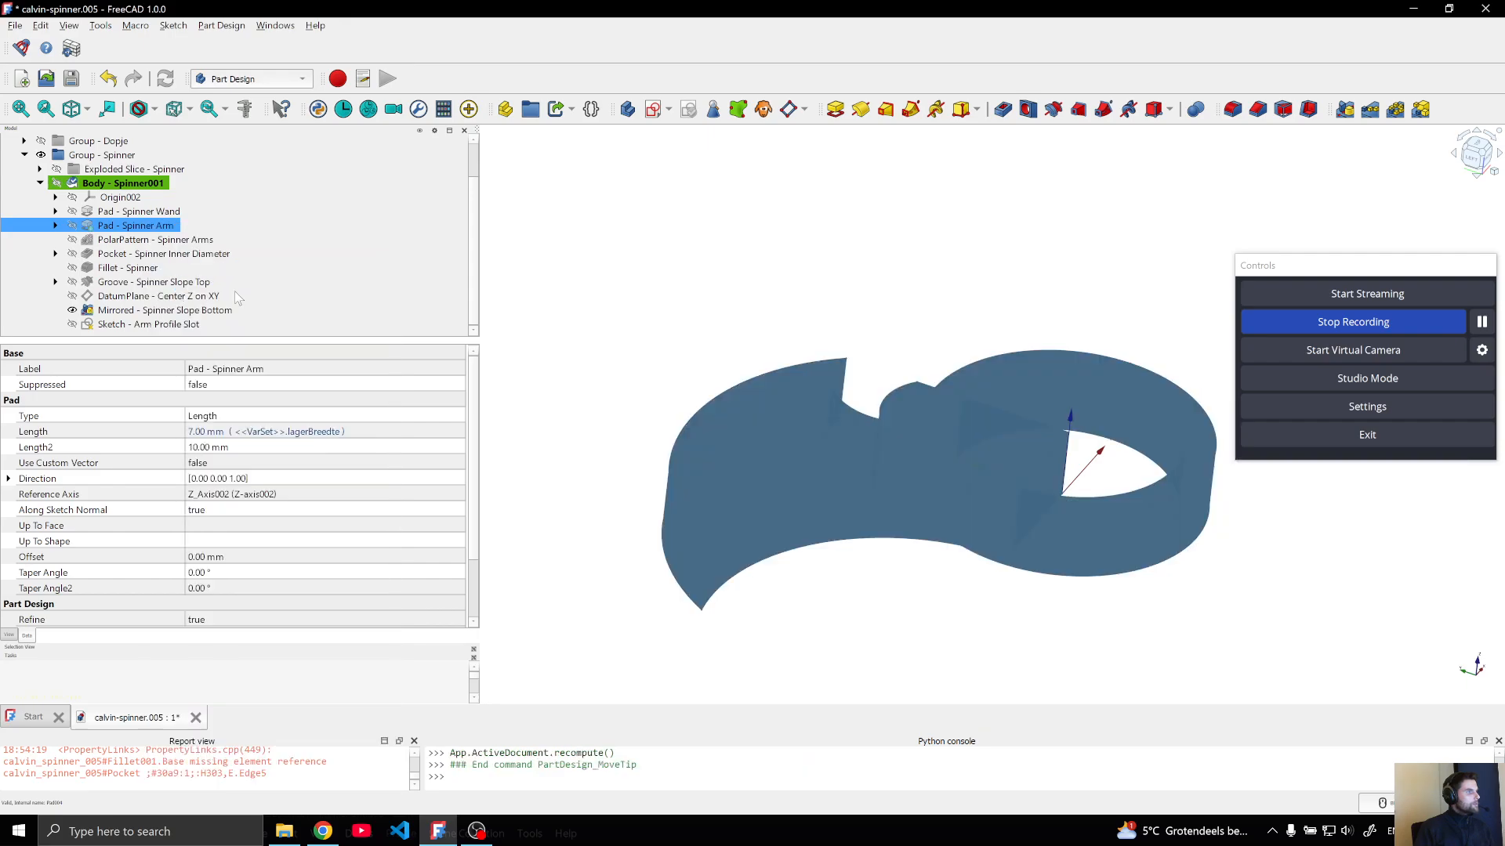
middle_drag(955, 642, 926, 605)
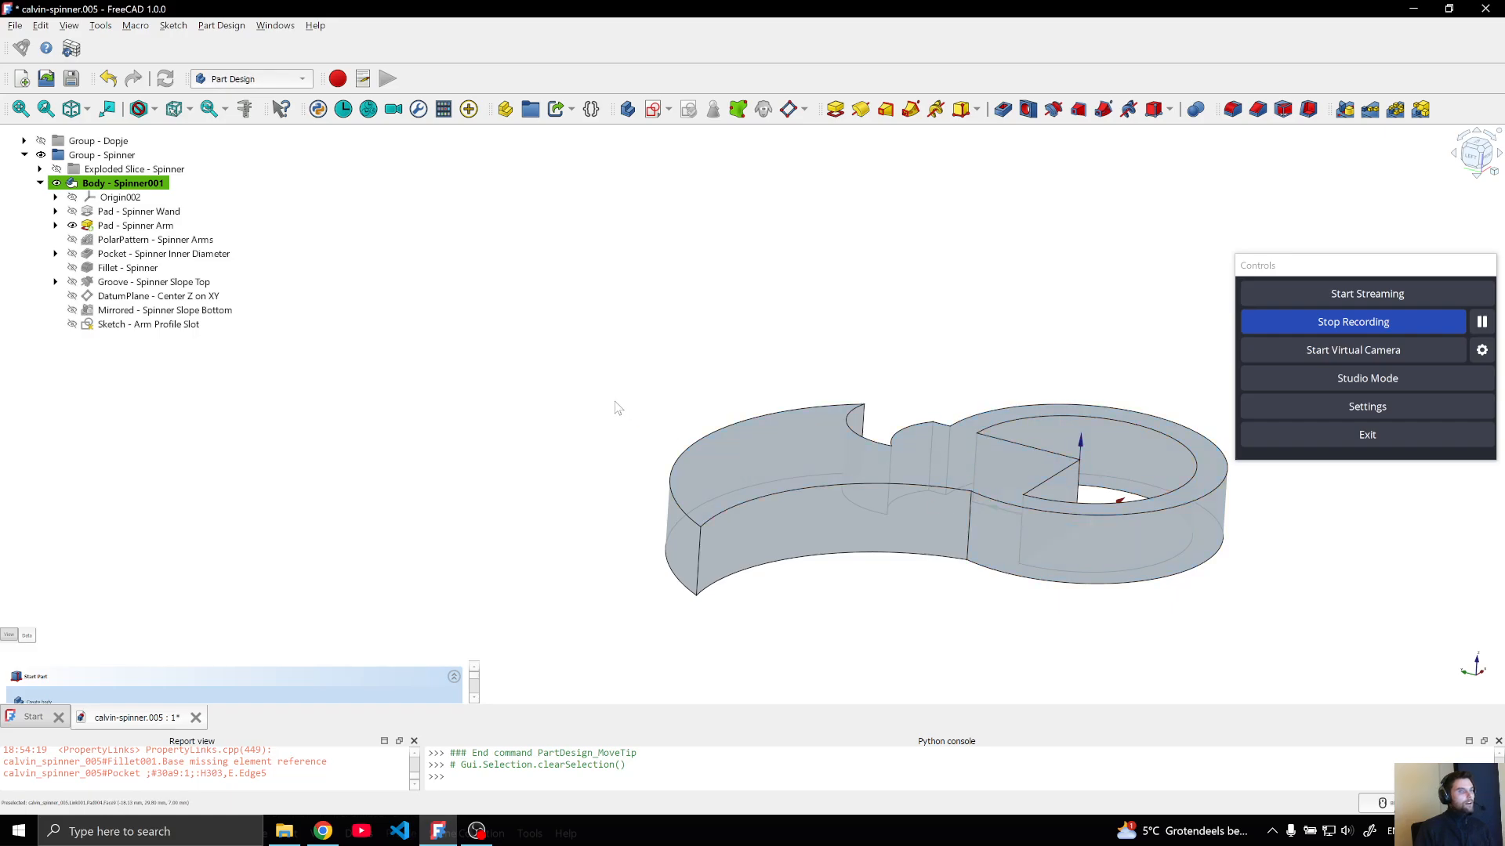
Move the Spinner001 body's tip to the Spinner Arms polar pattern
mouse_move(39, 223)
click(129, 240)
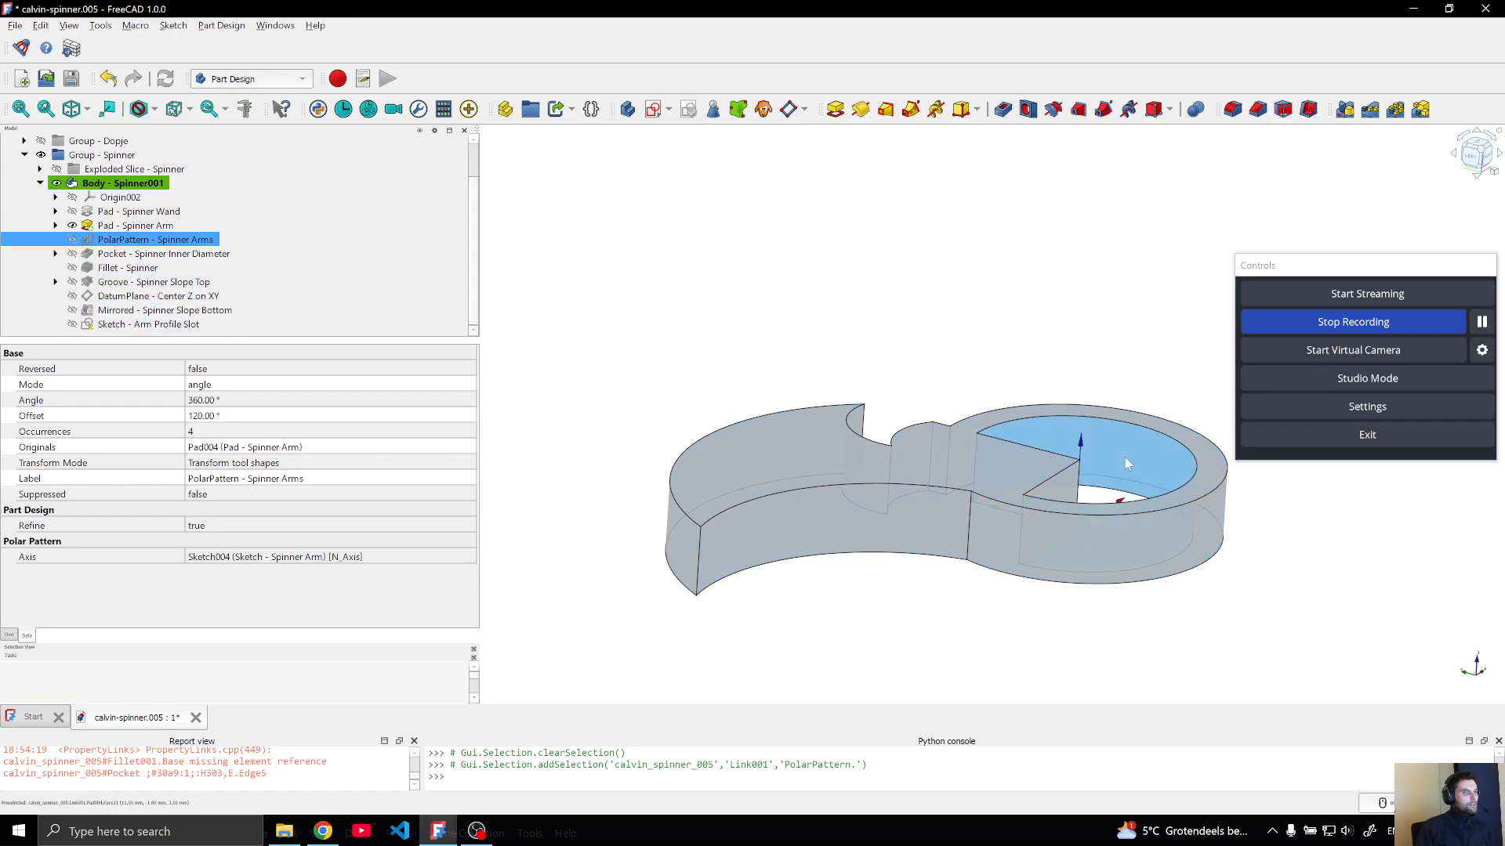
right_click(109, 242)
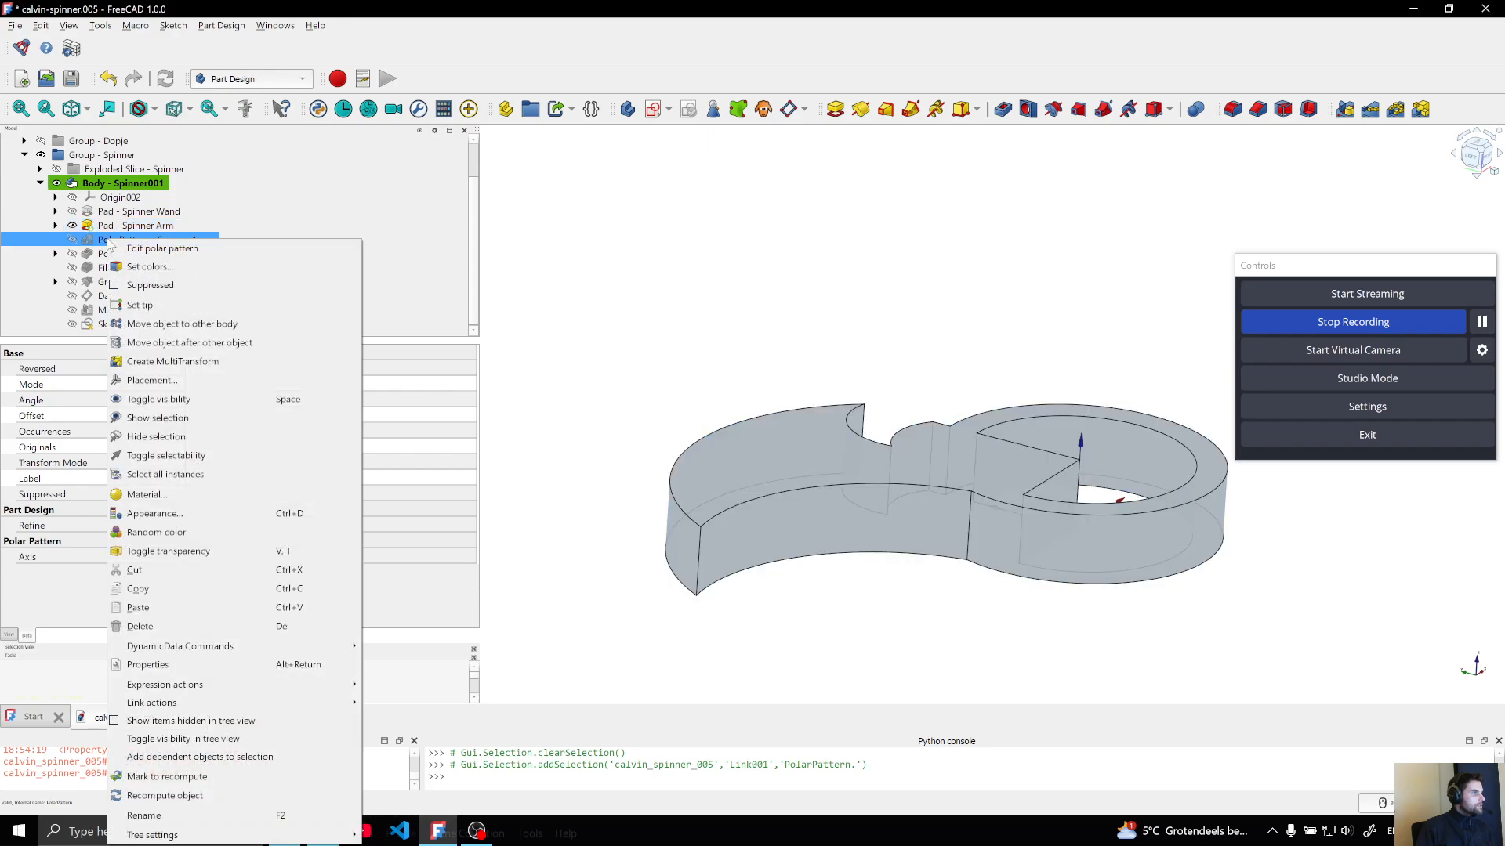
click(153, 305)
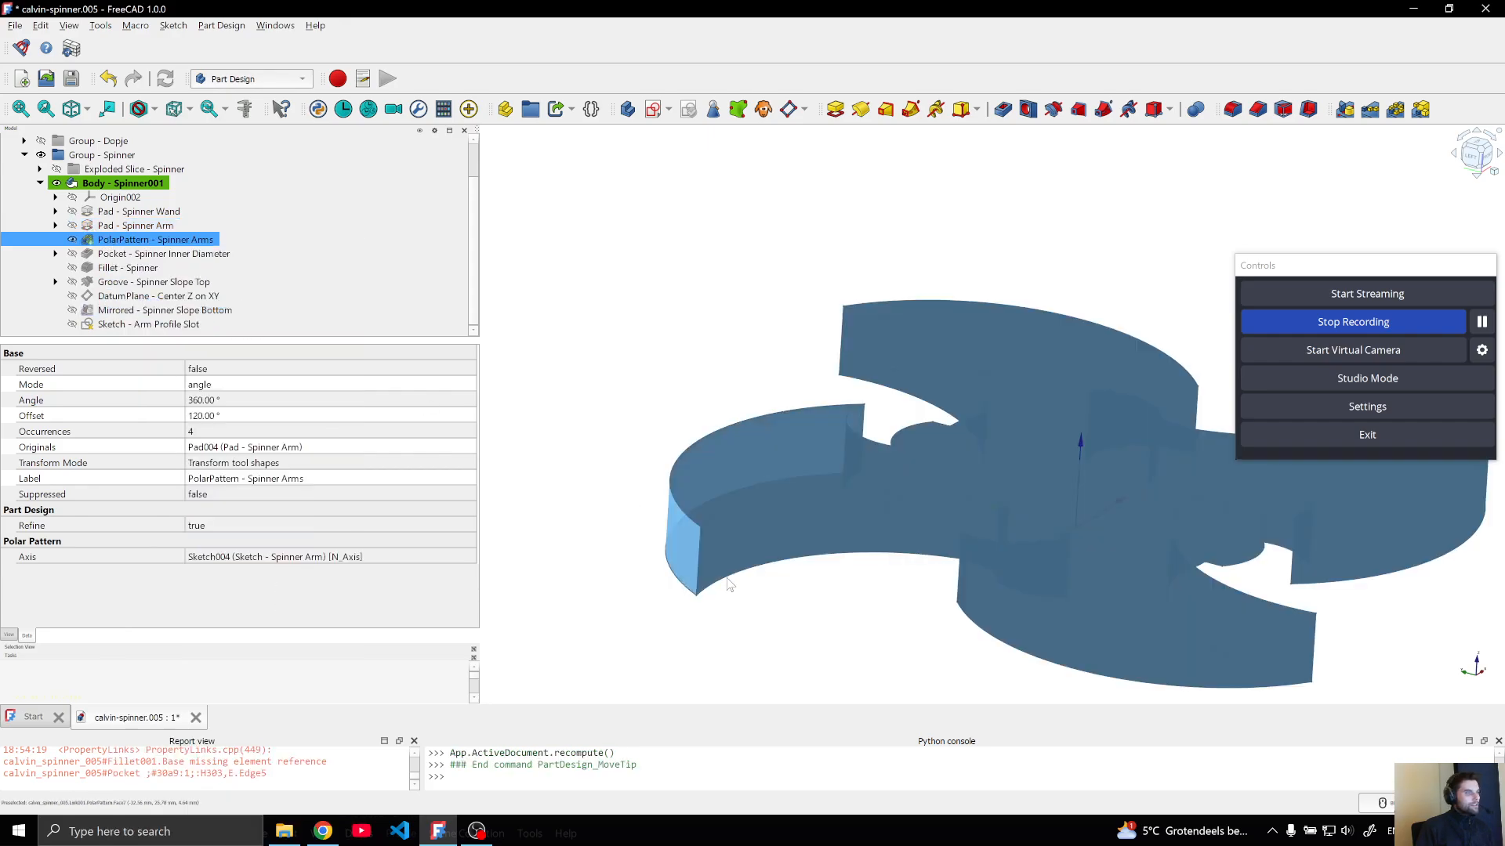
click(693, 486)
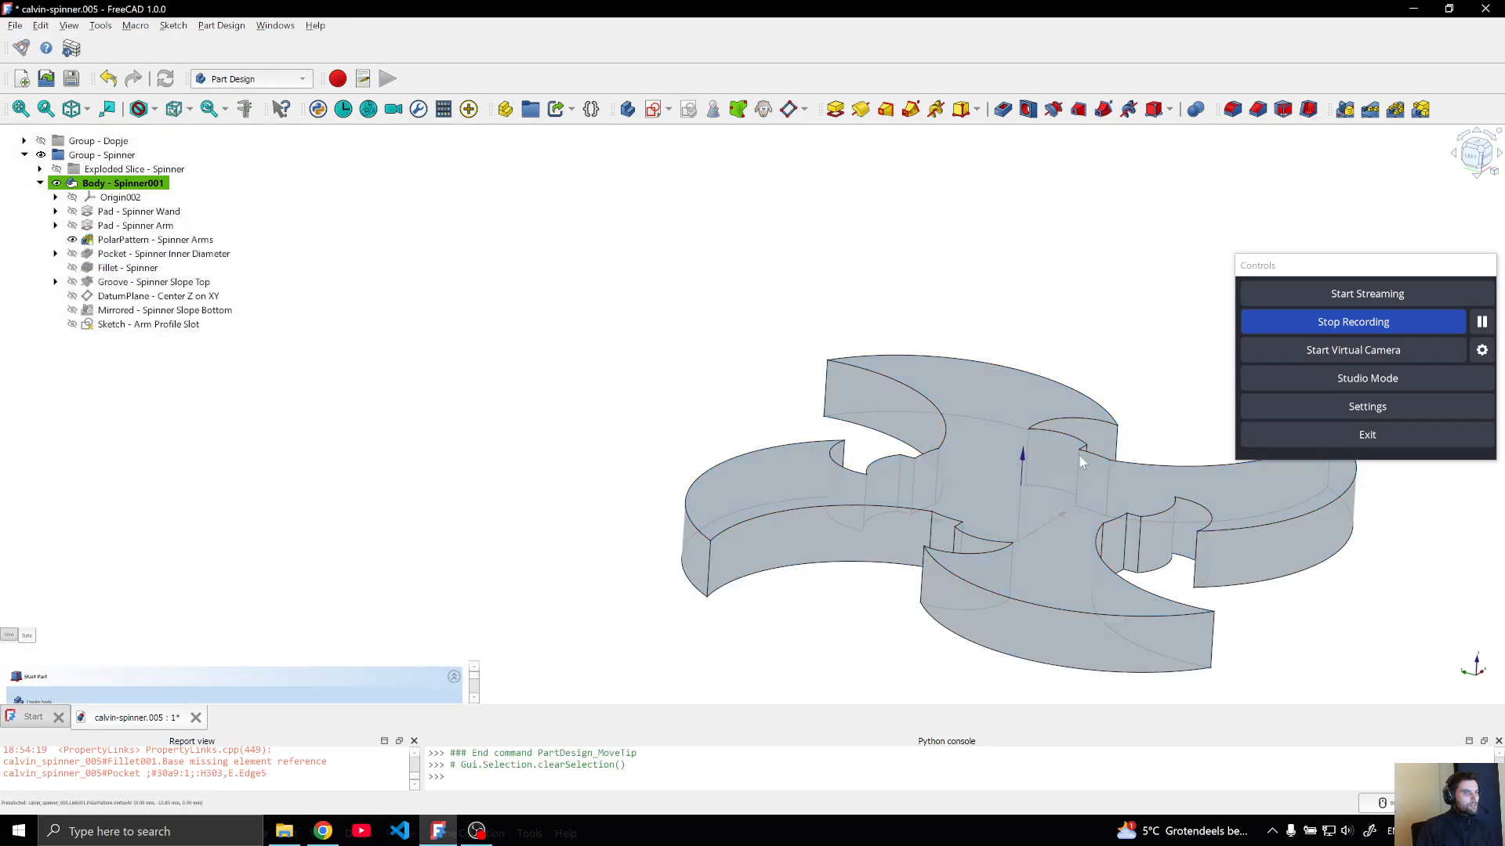
Move the body's tip to the Spinner Inner Diameter pocket
click(130, 254)
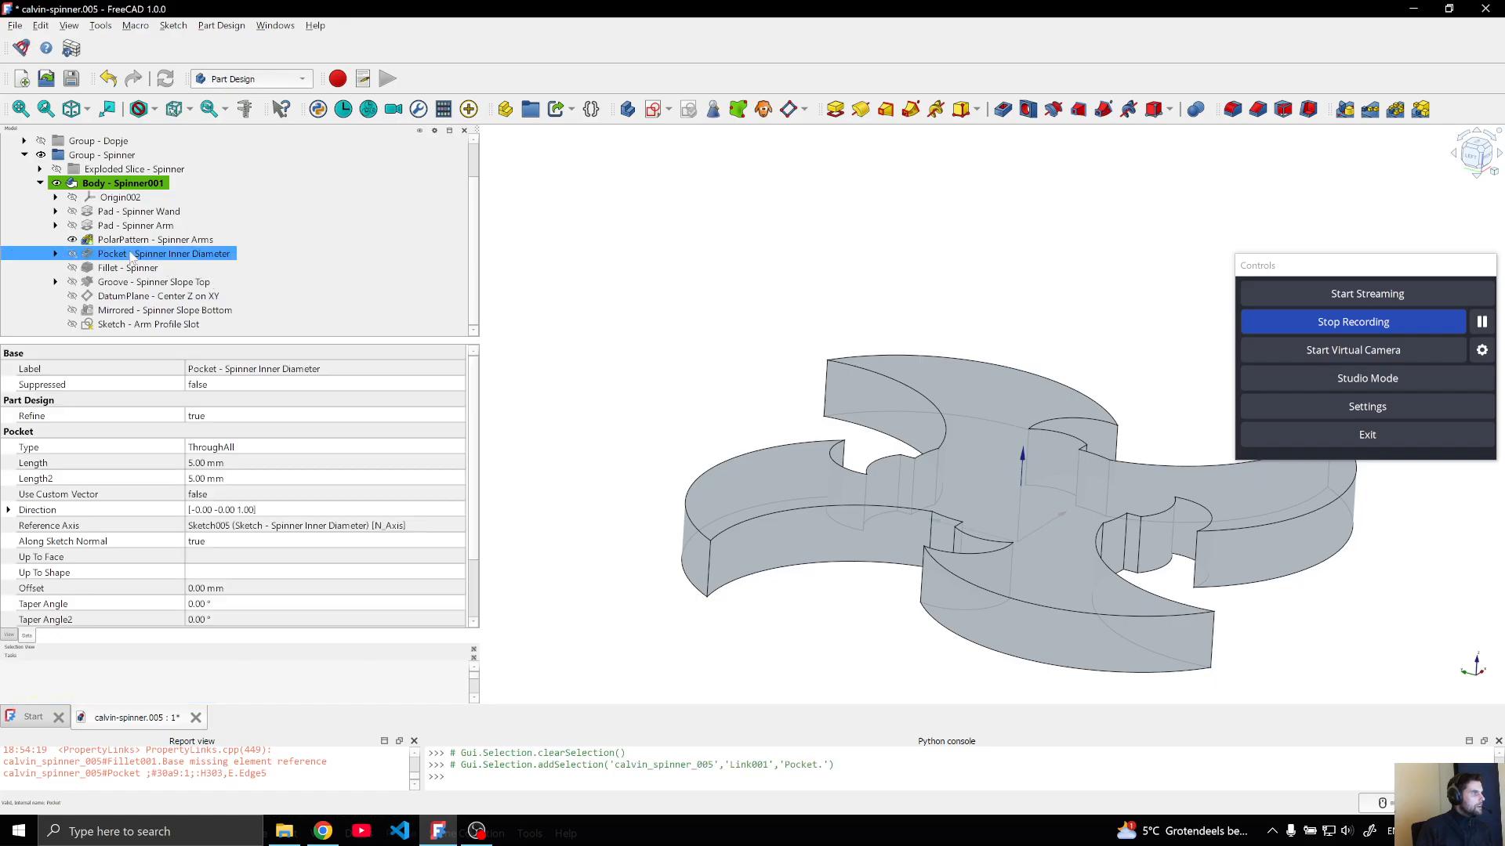
right_click(128, 254)
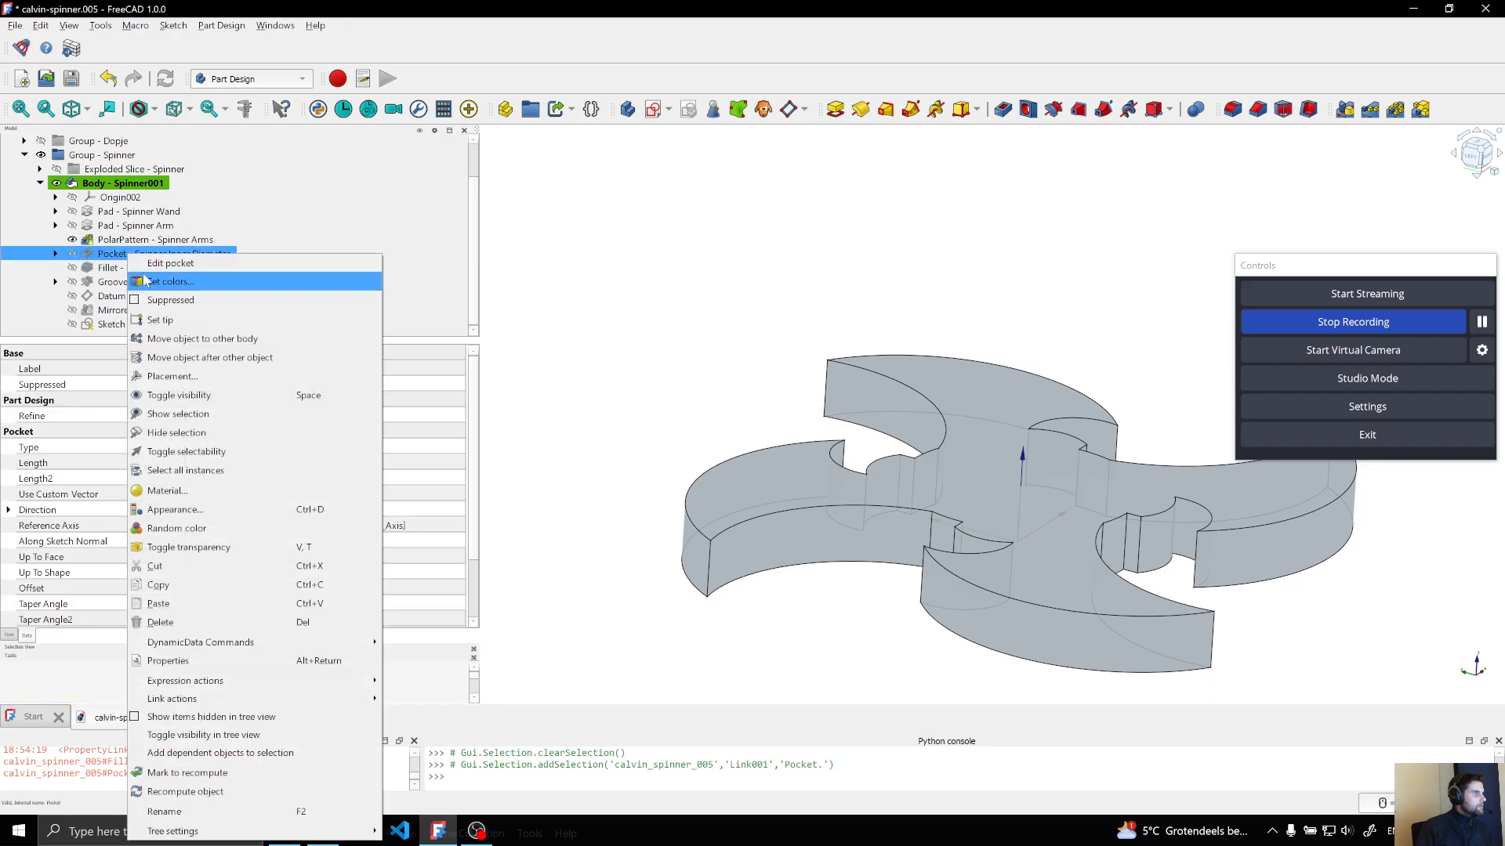
click(159, 319)
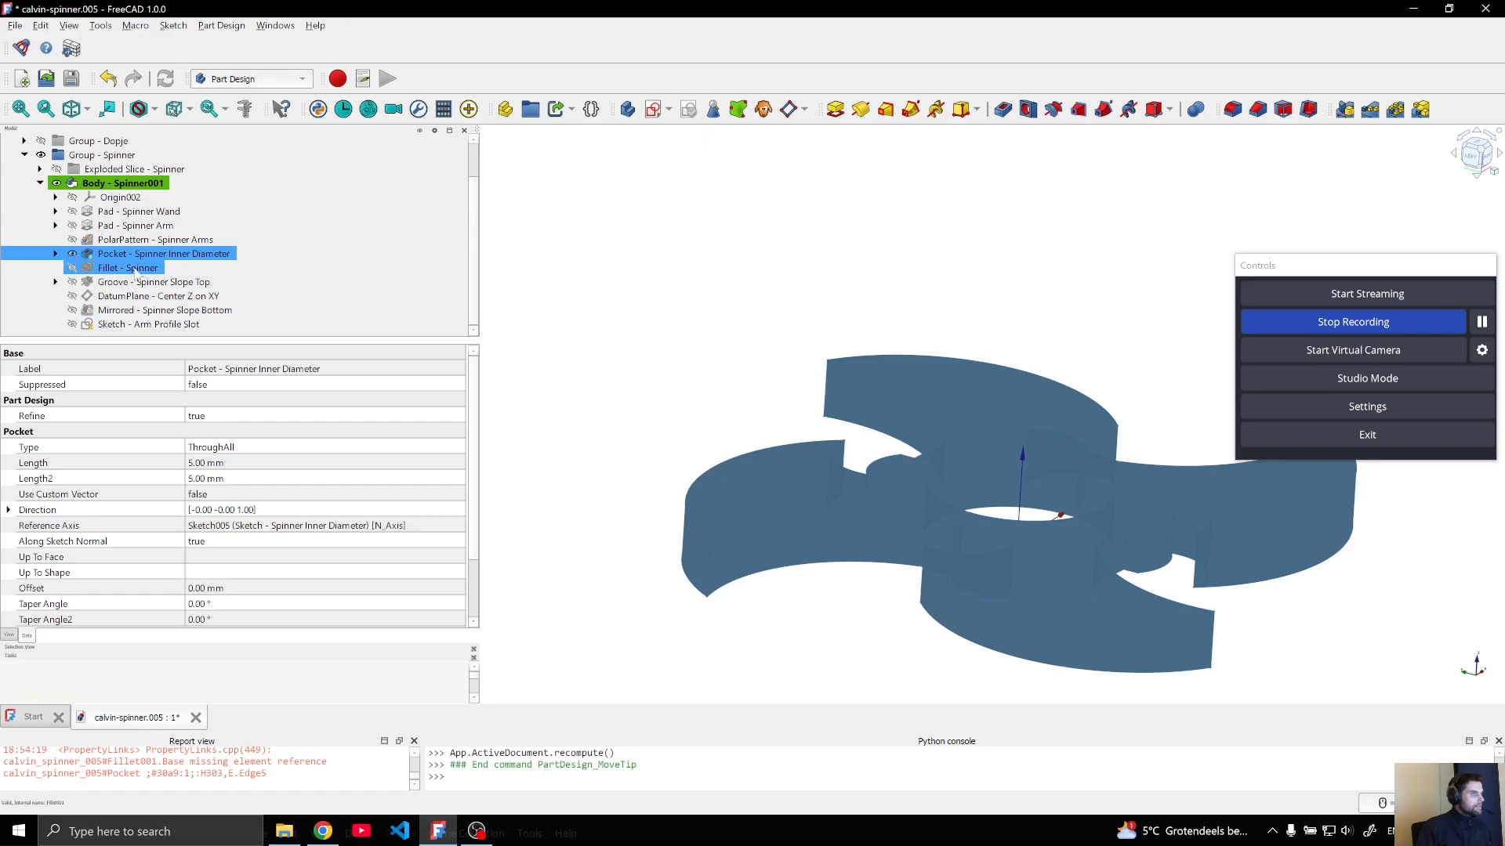
Move the body's tip to the Spinner fillet feature
click(117, 268)
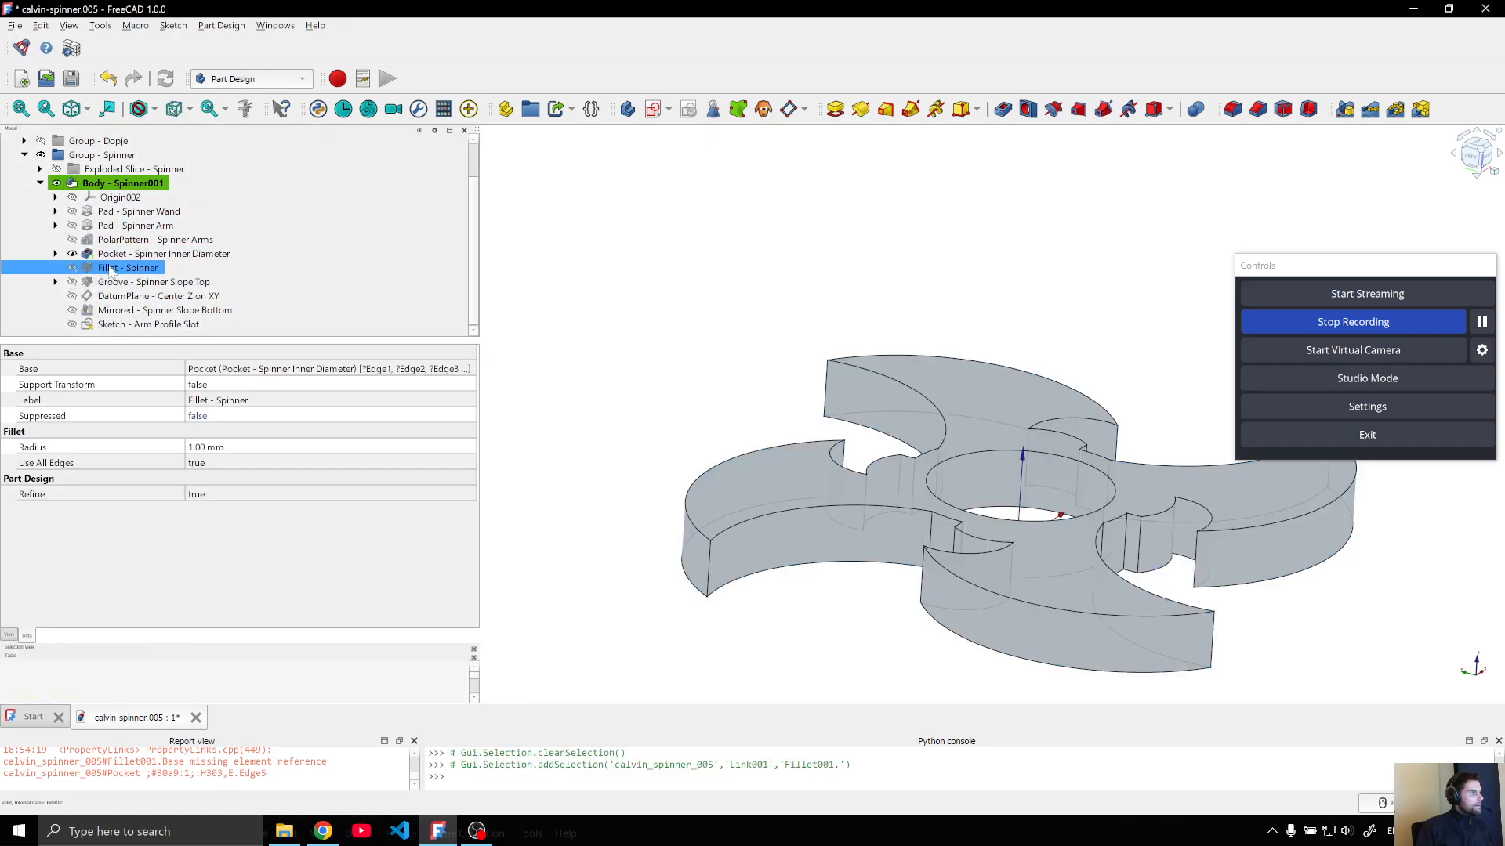
right_click(109, 267)
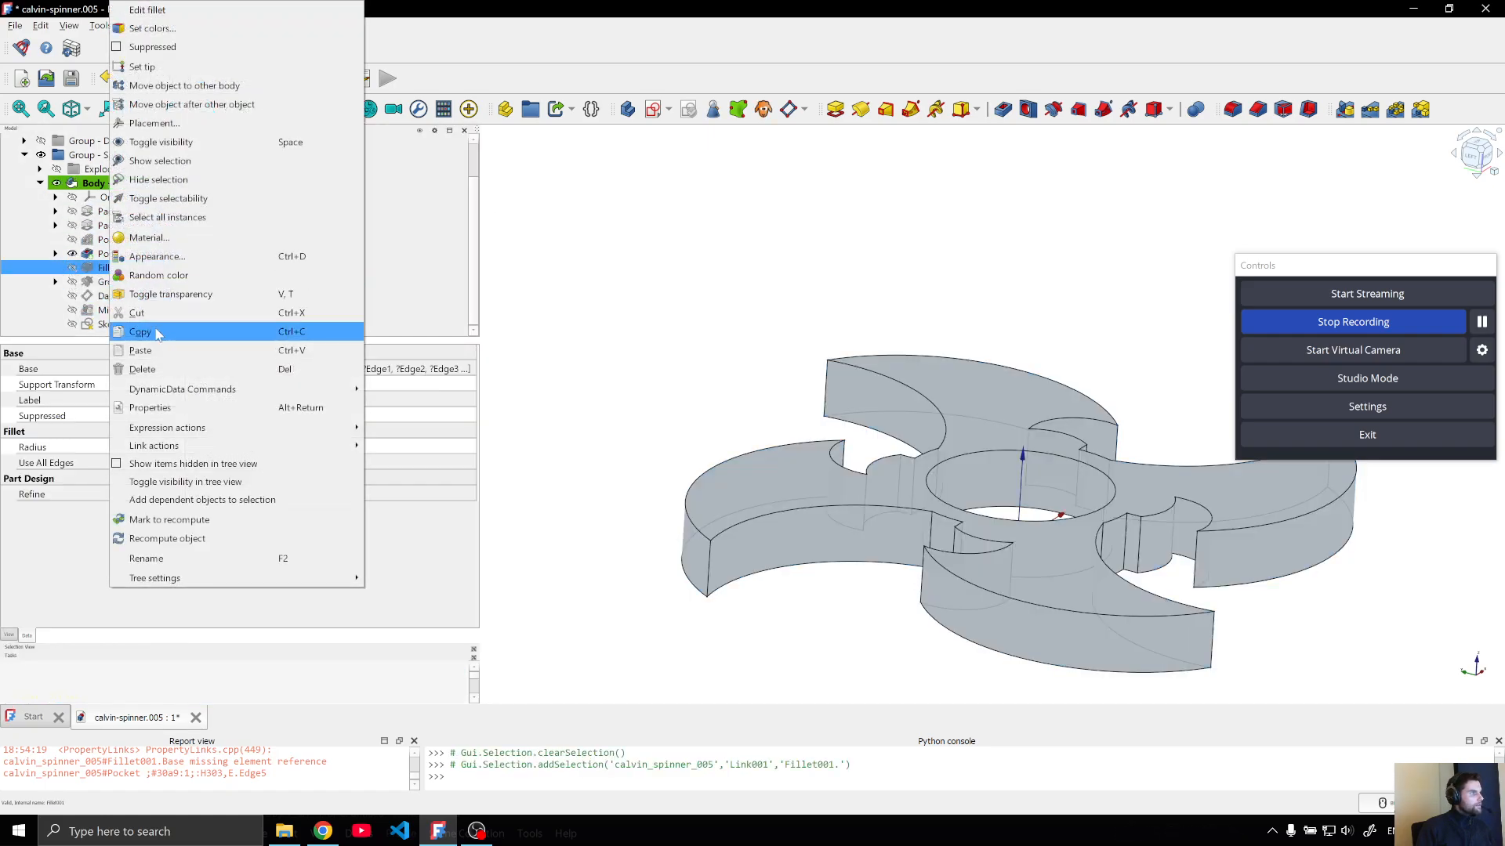
click(156, 67)
click(615, 386)
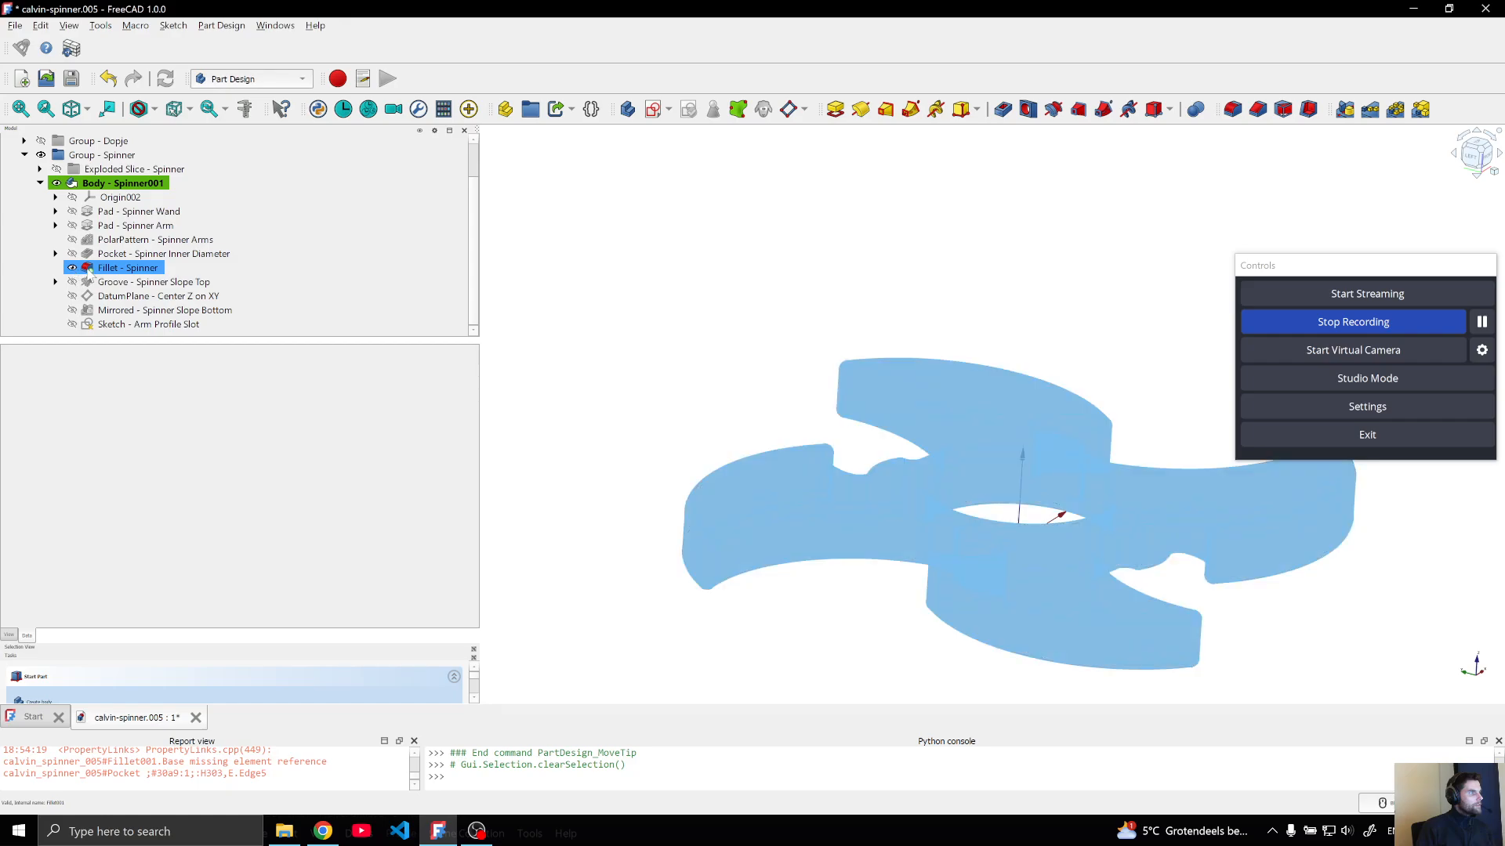
Open the sketch inside the Spinner Arm pad to examine the arm profile, and close it without changes
click(124, 225)
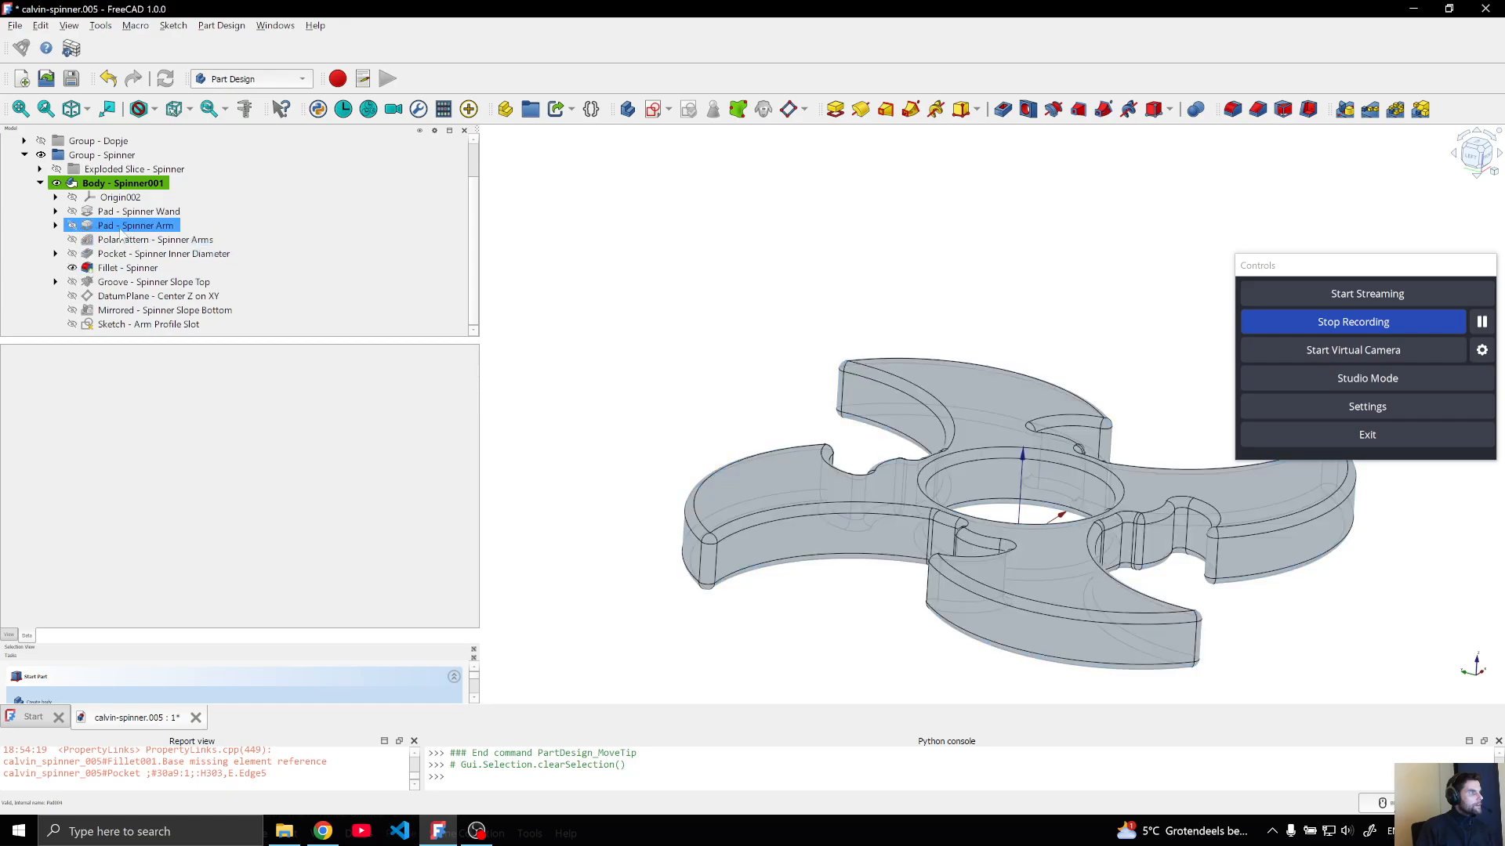
click(56, 225)
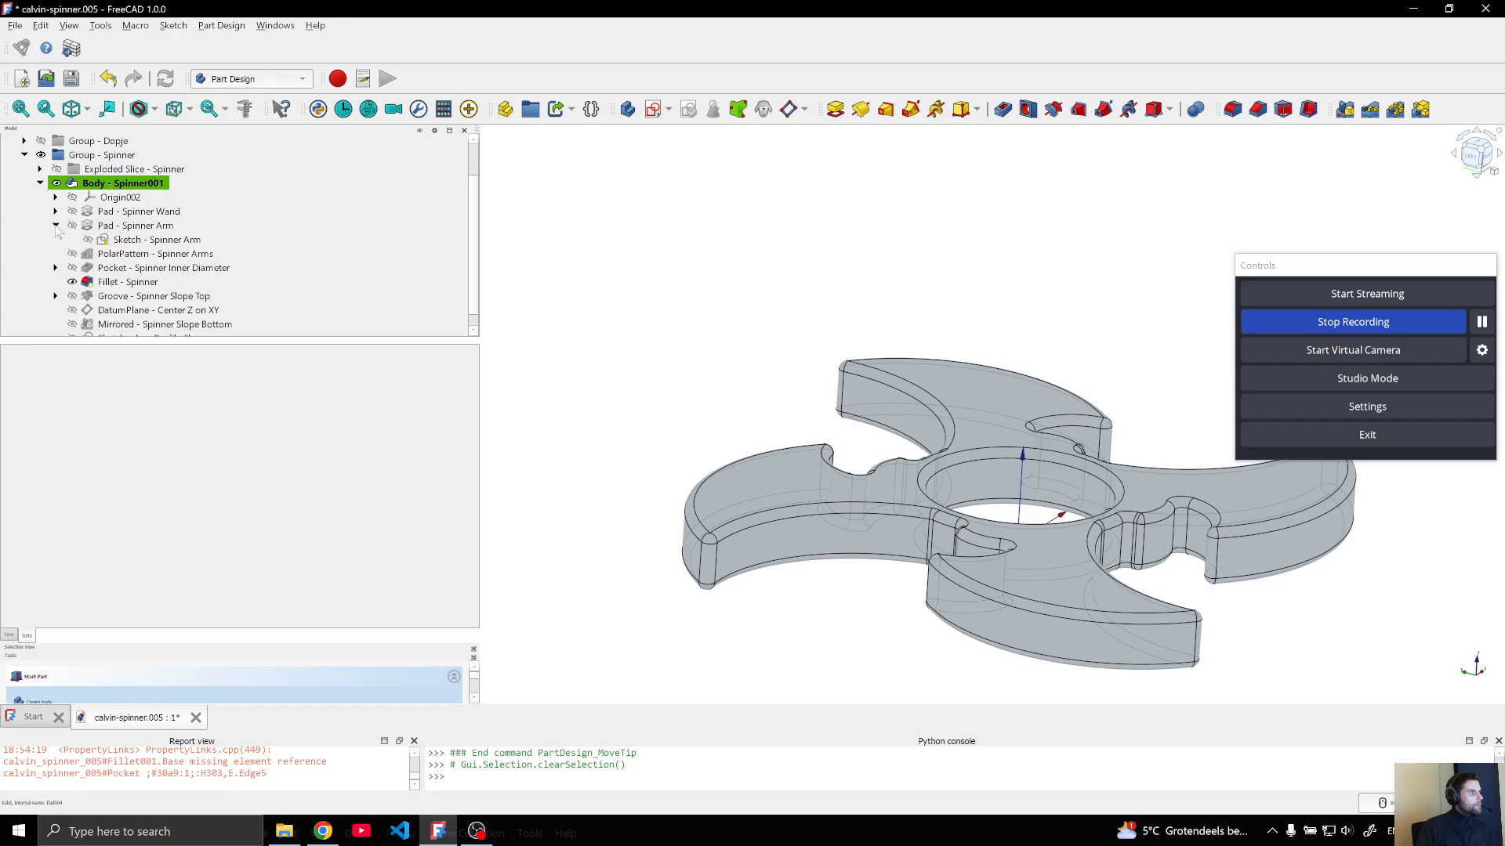
click(139, 240)
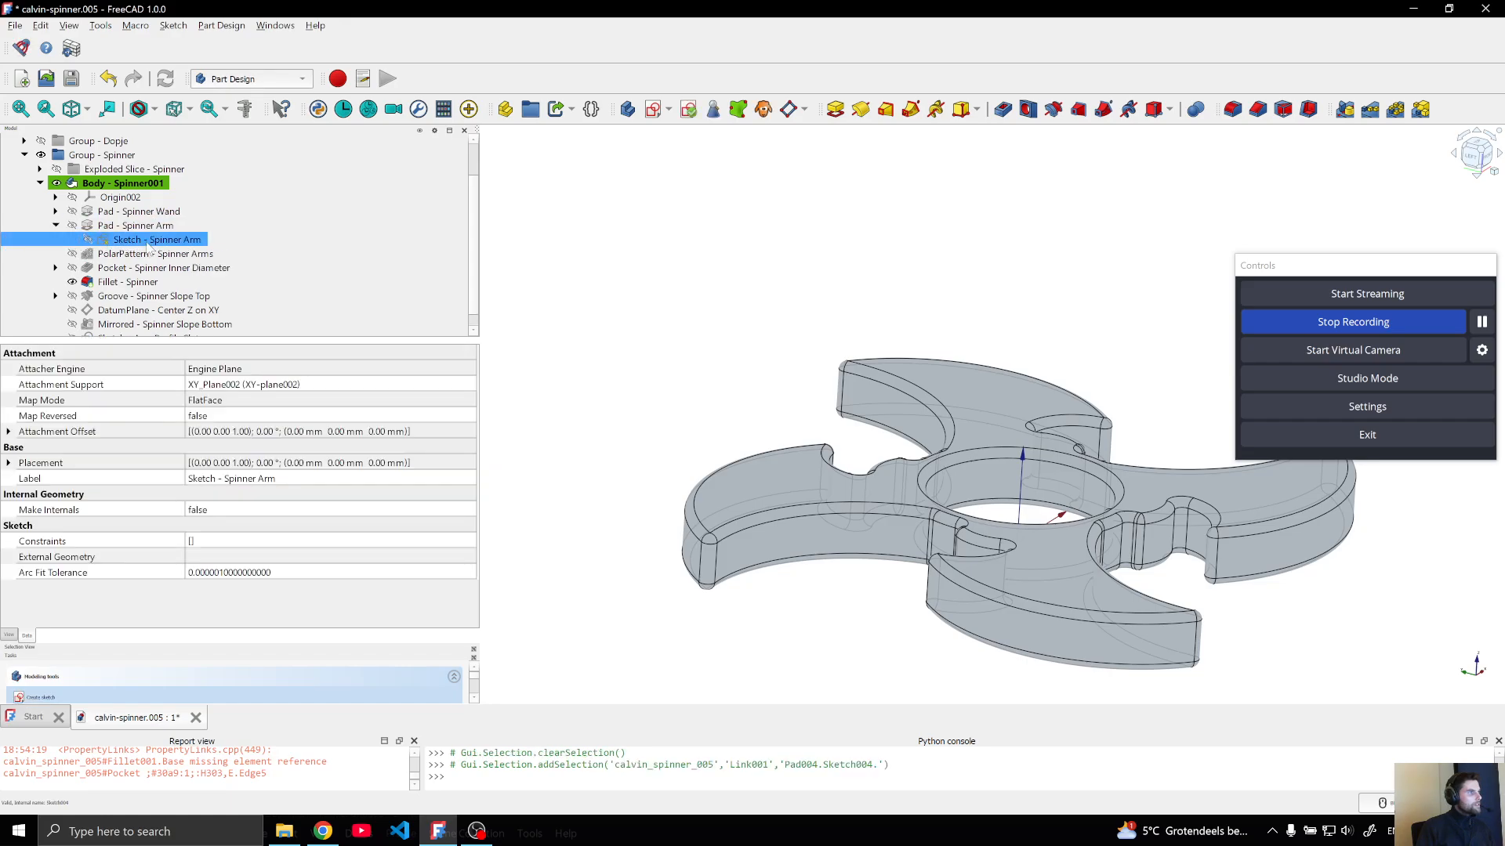
double_click(149, 240)
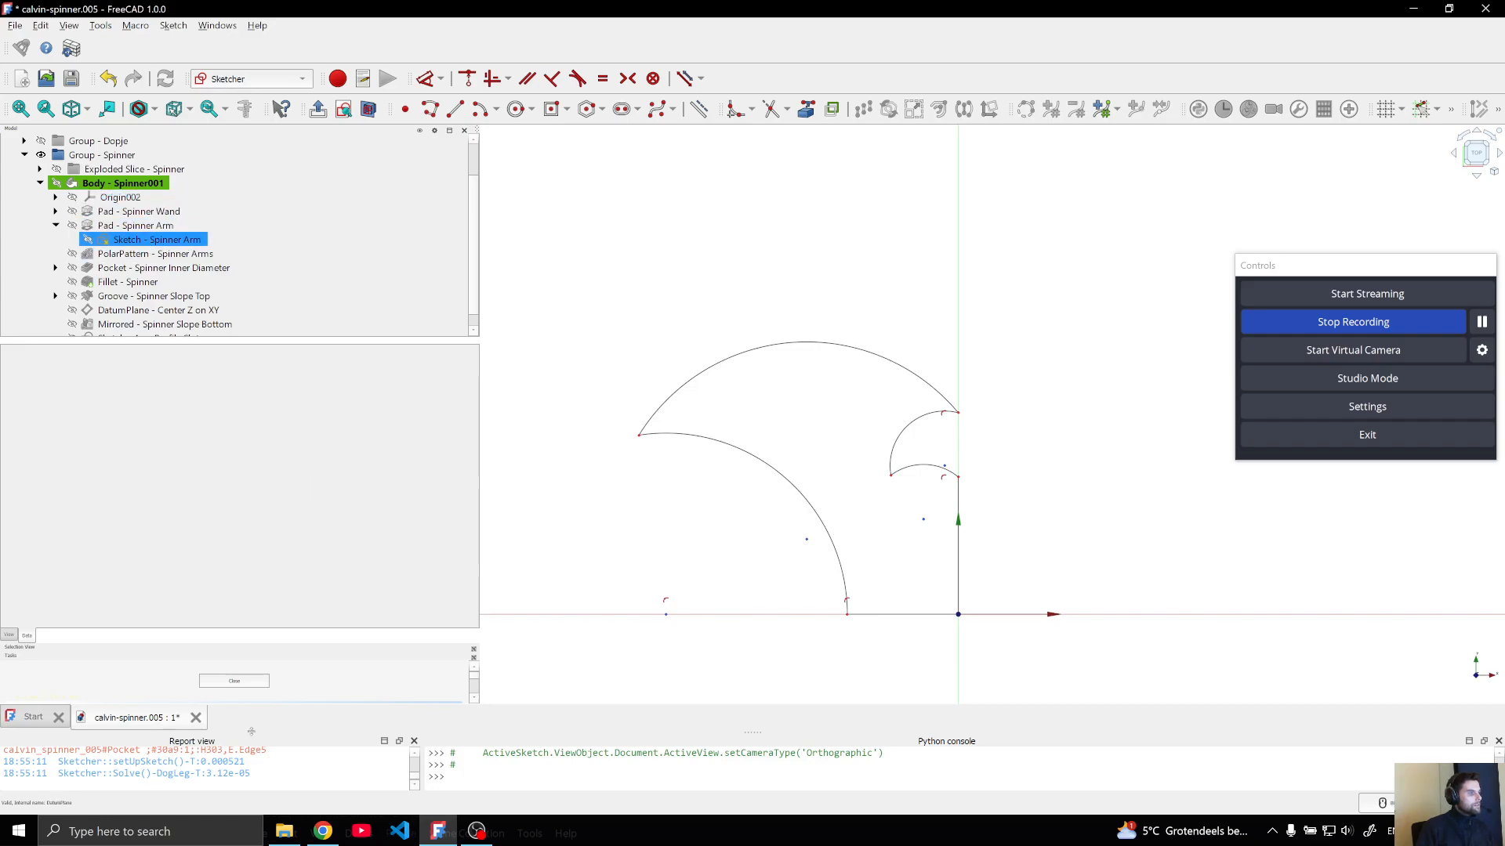
click(239, 681)
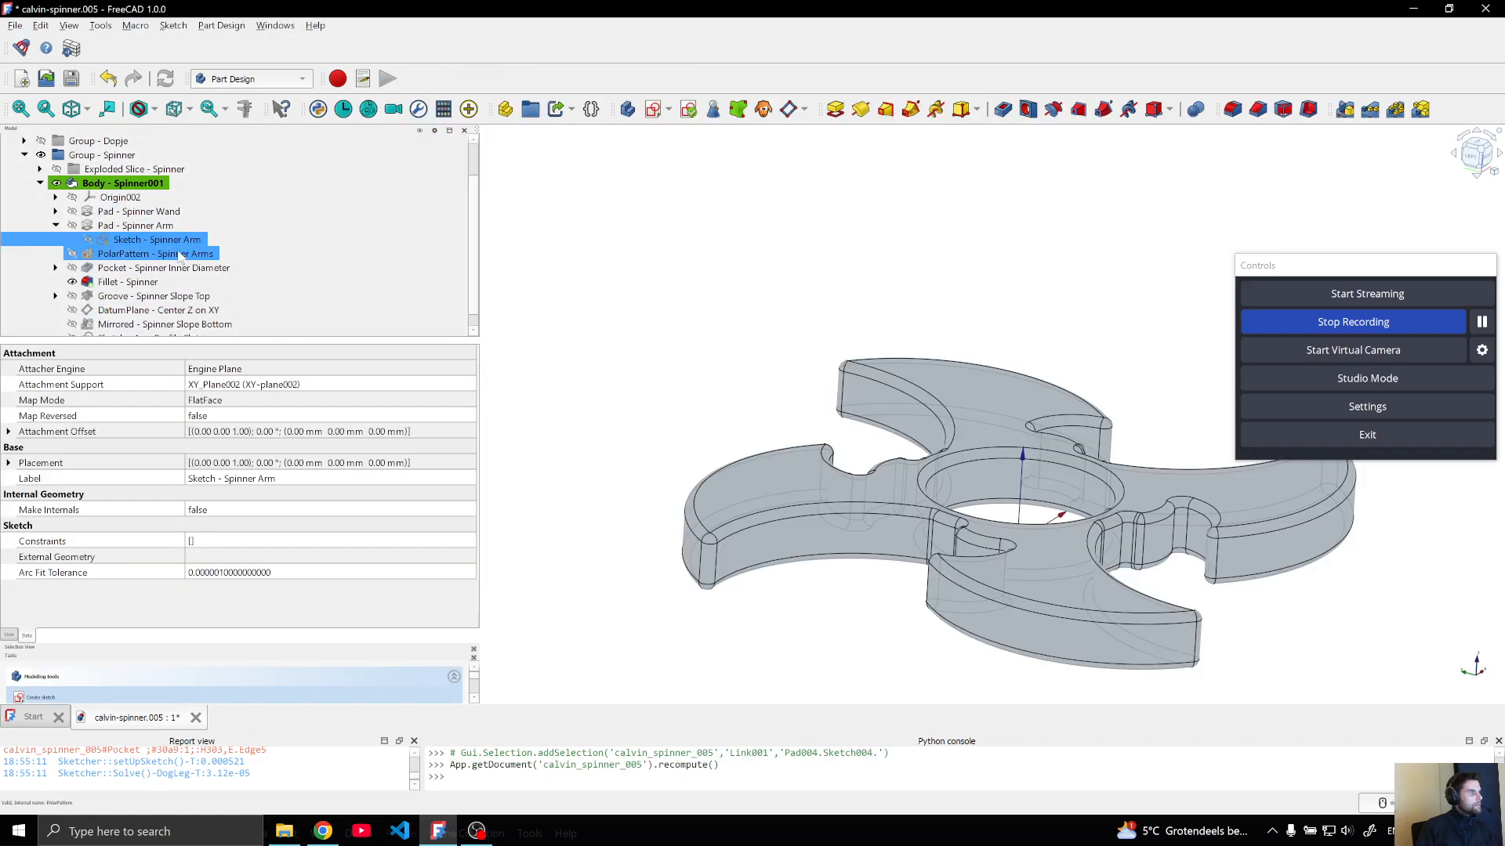
click(56, 225)
Move the body's tip to the Spinner Slope Top groove and view the spinner from the left side
click(156, 283)
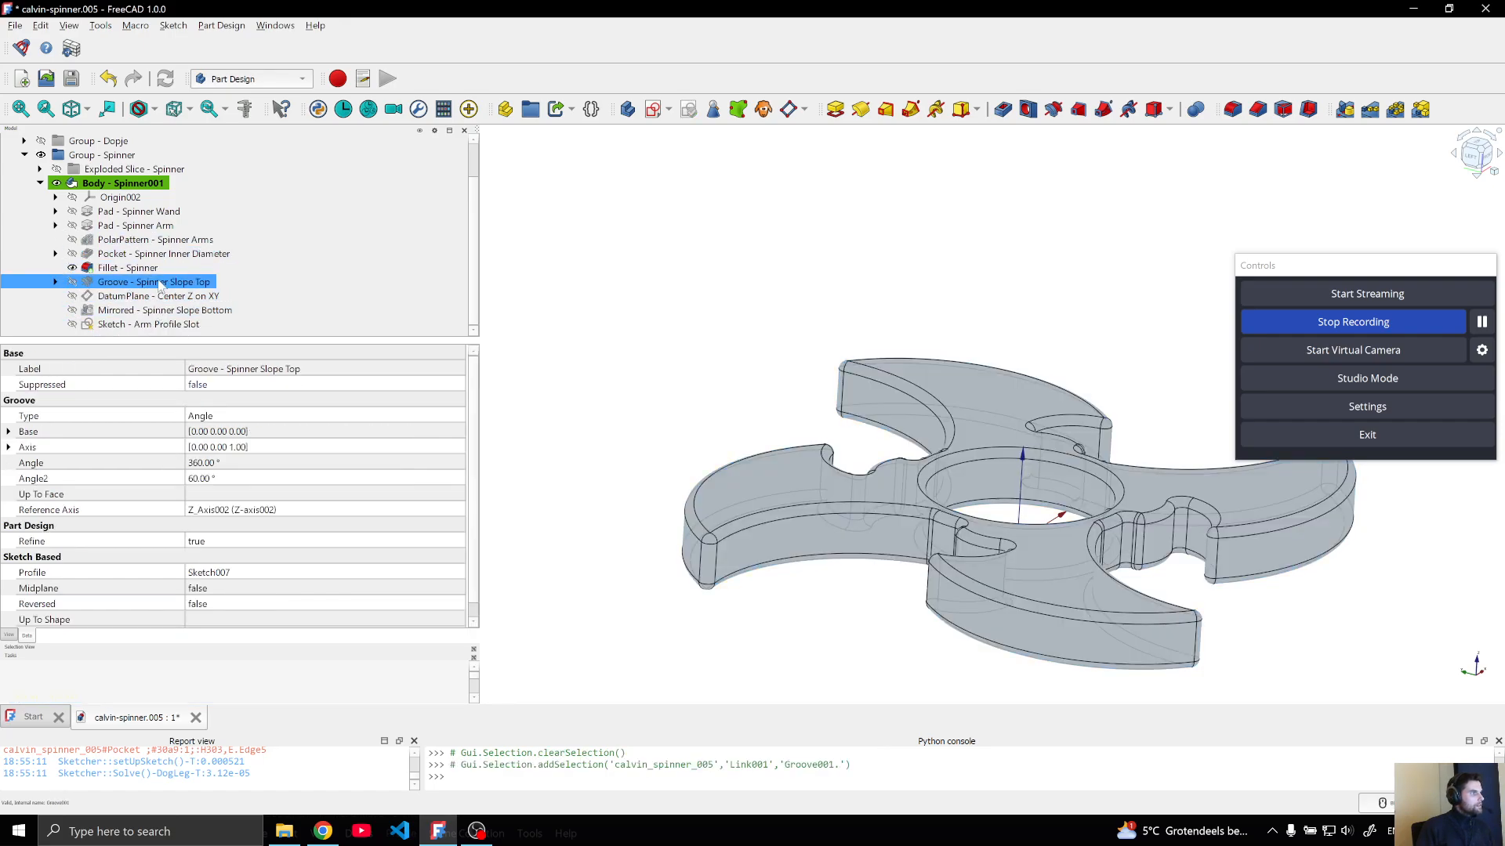
right_click(160, 284)
click(203, 67)
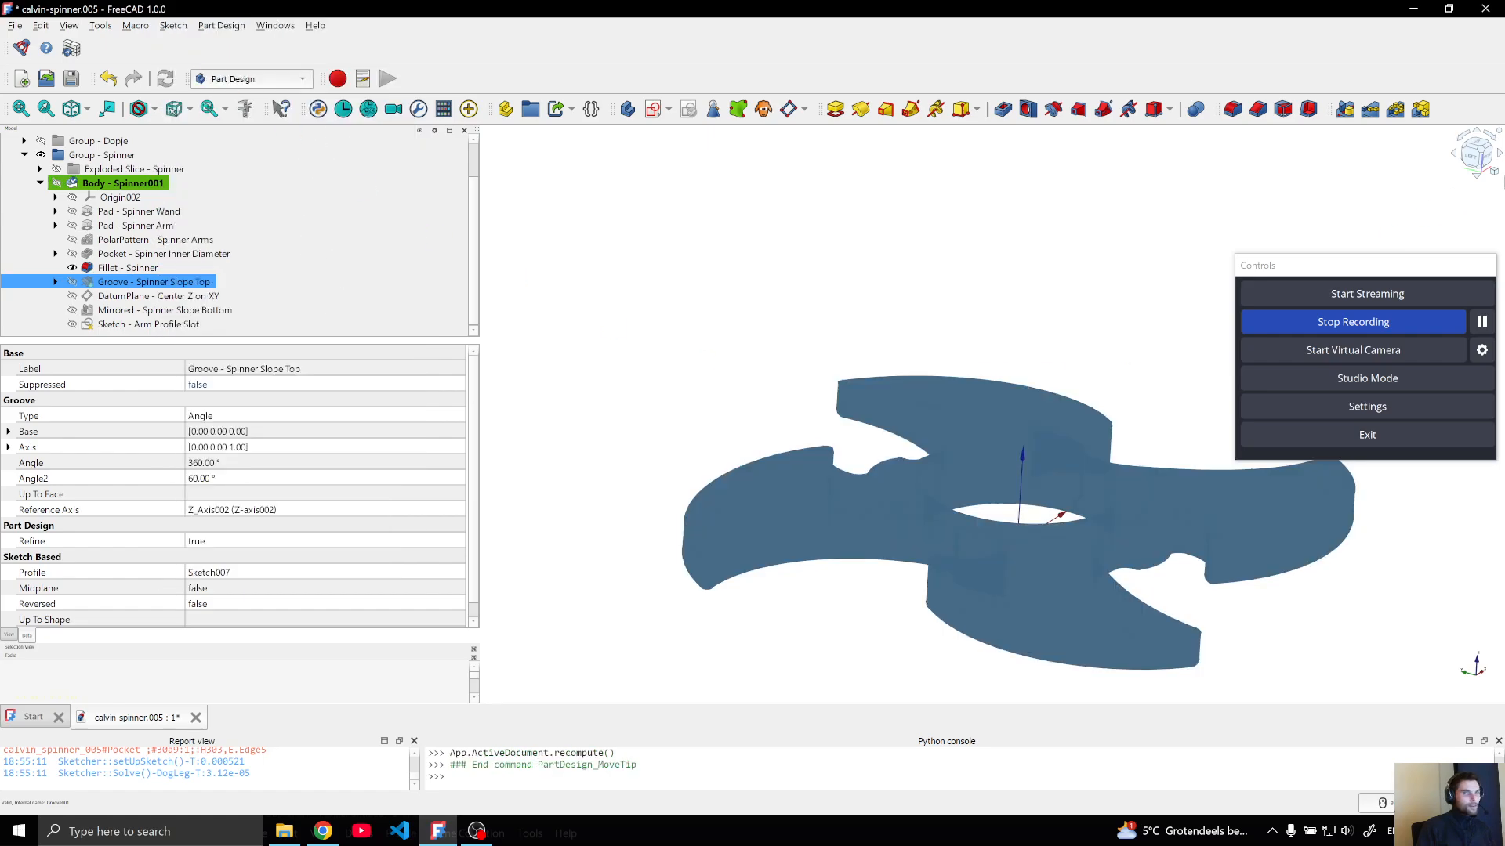
click(1185, 226)
key(6)
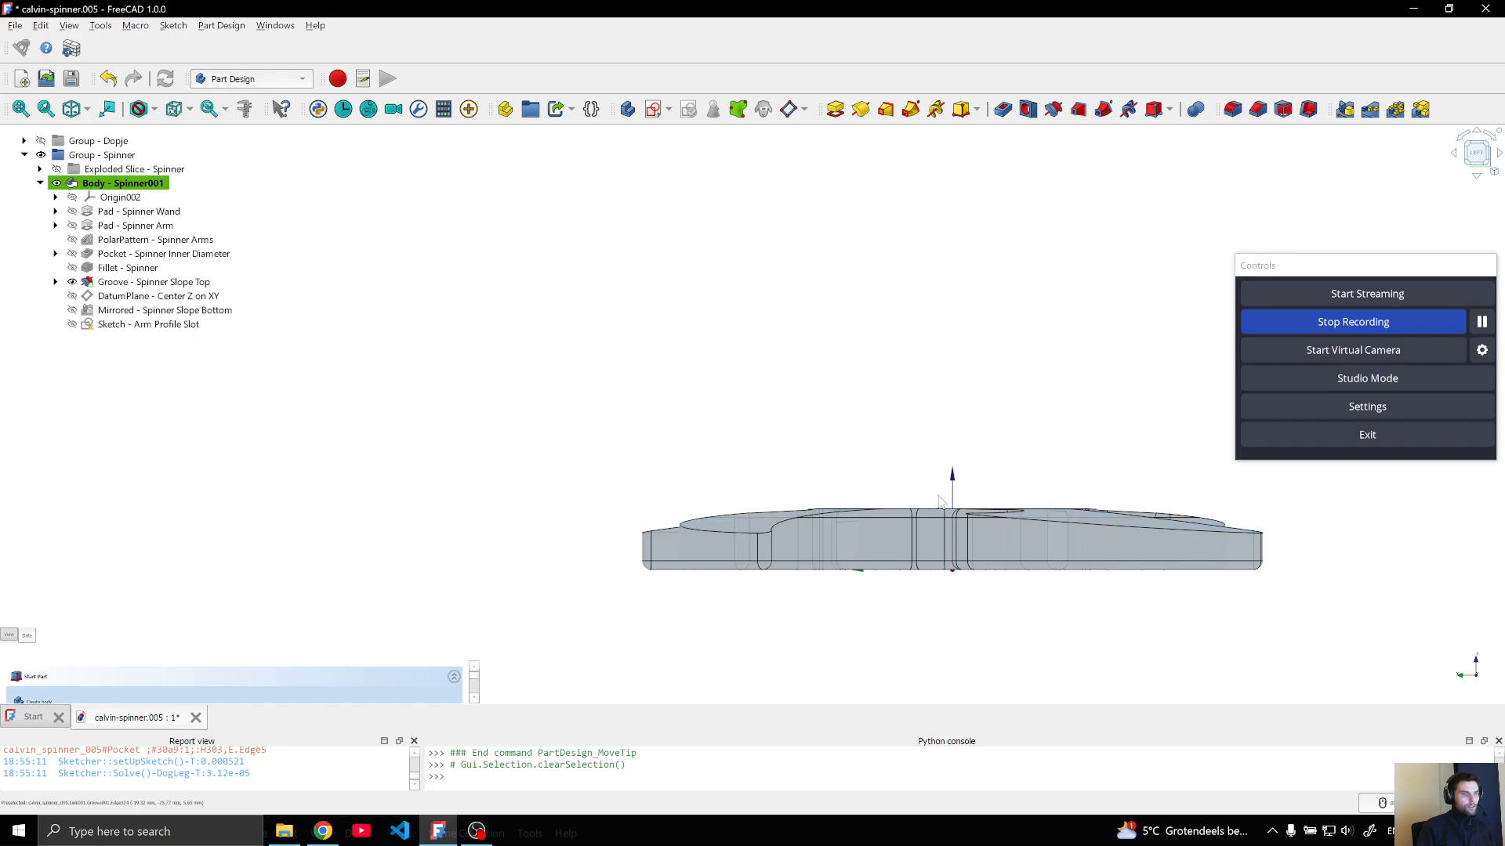
Move the body's tip to the mirrored Spinner Slope Bottom feature and view the spinner isometrically
click(113, 311)
right_click(113, 314)
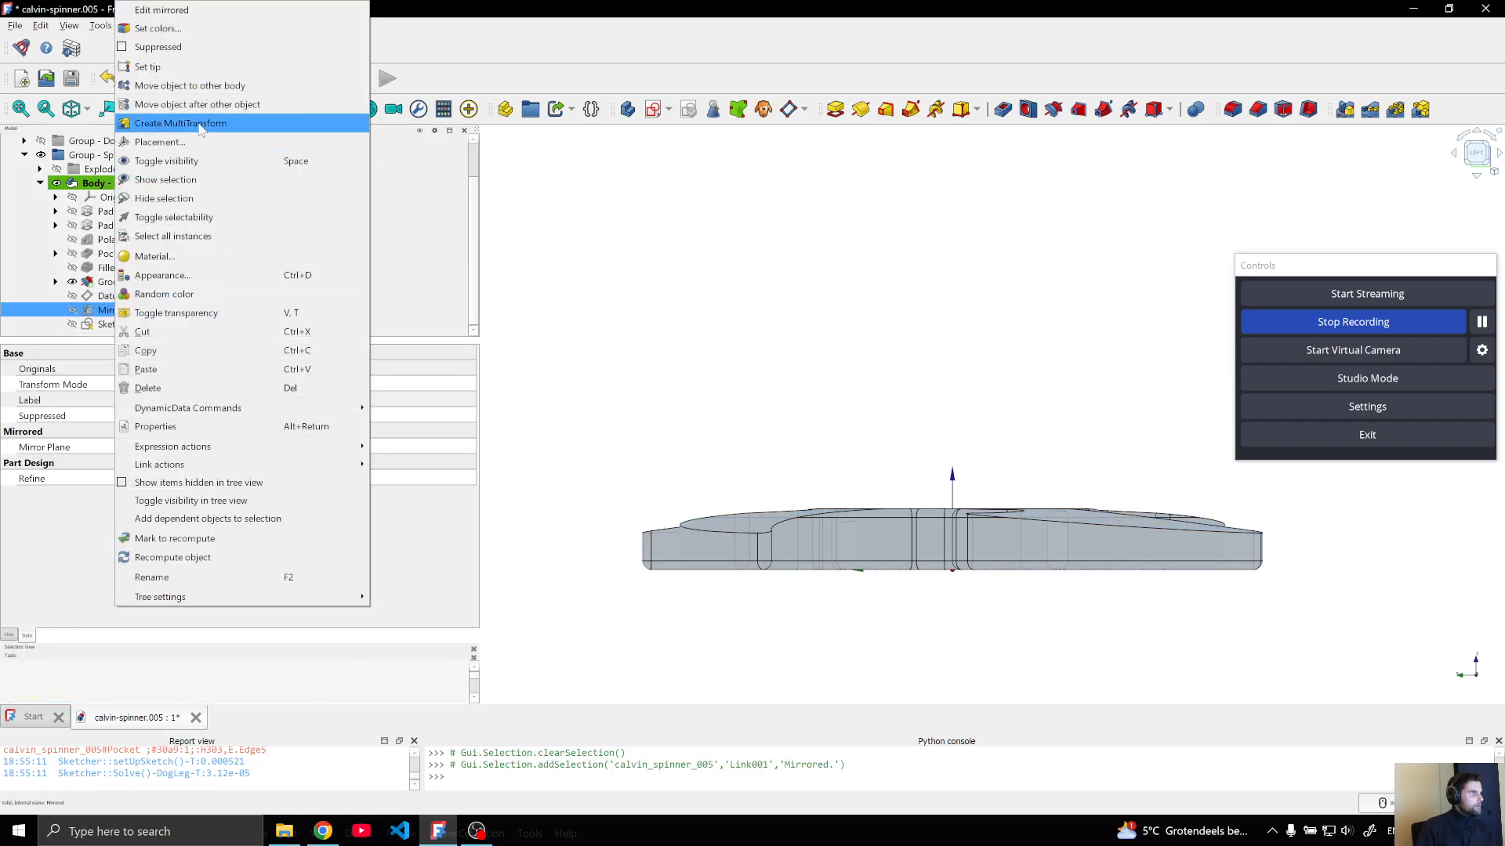
click(181, 68)
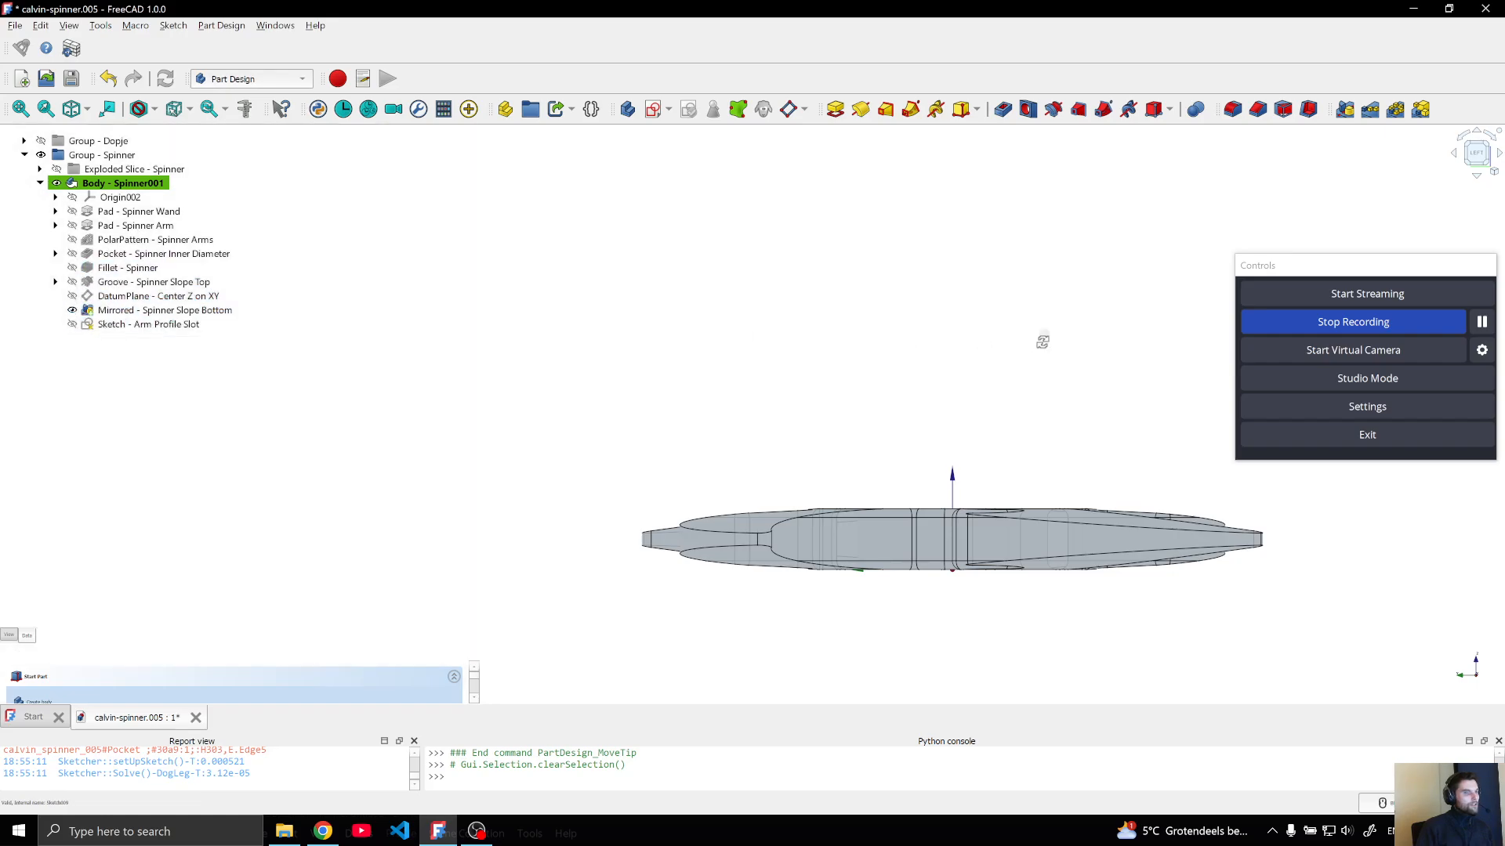
key(0)
Examine the Spinner Arm pad's properties, including the profile sketch it is based on
click(110, 225)
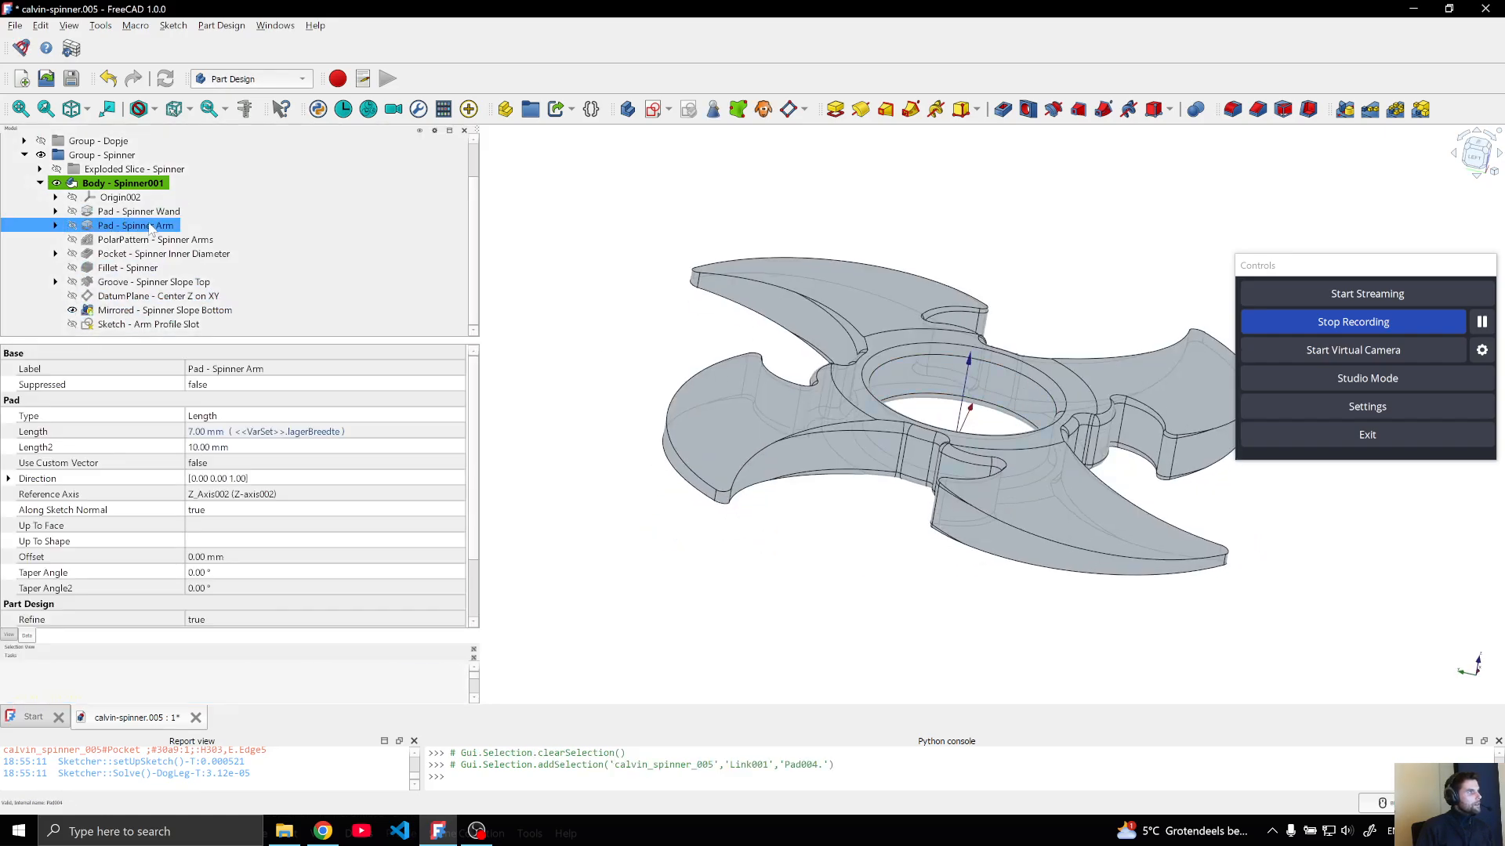
click(56, 226)
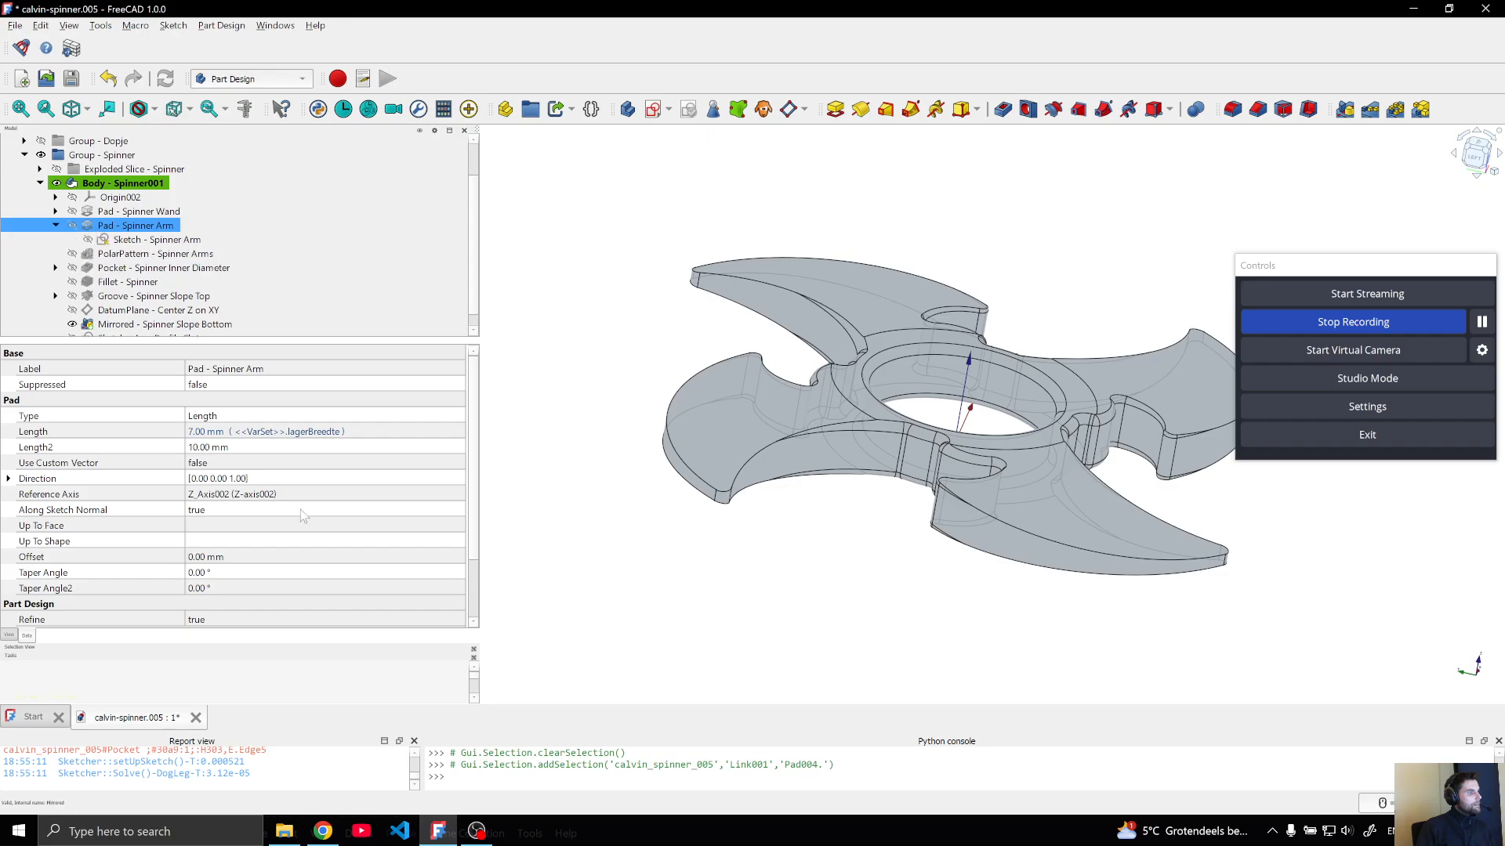
scroll(307, 552, down, 2)
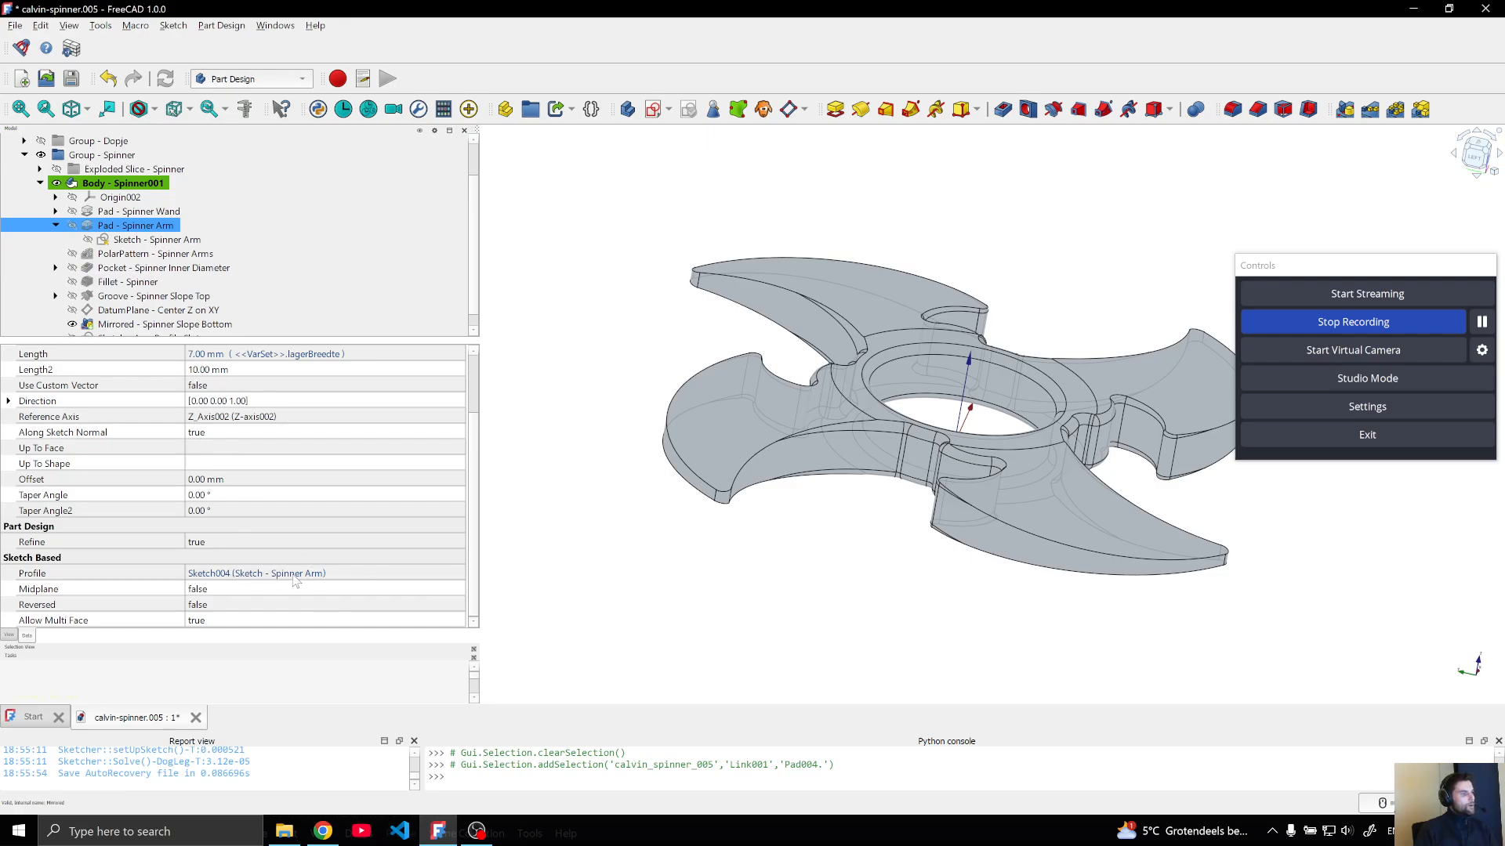
click(55, 225)
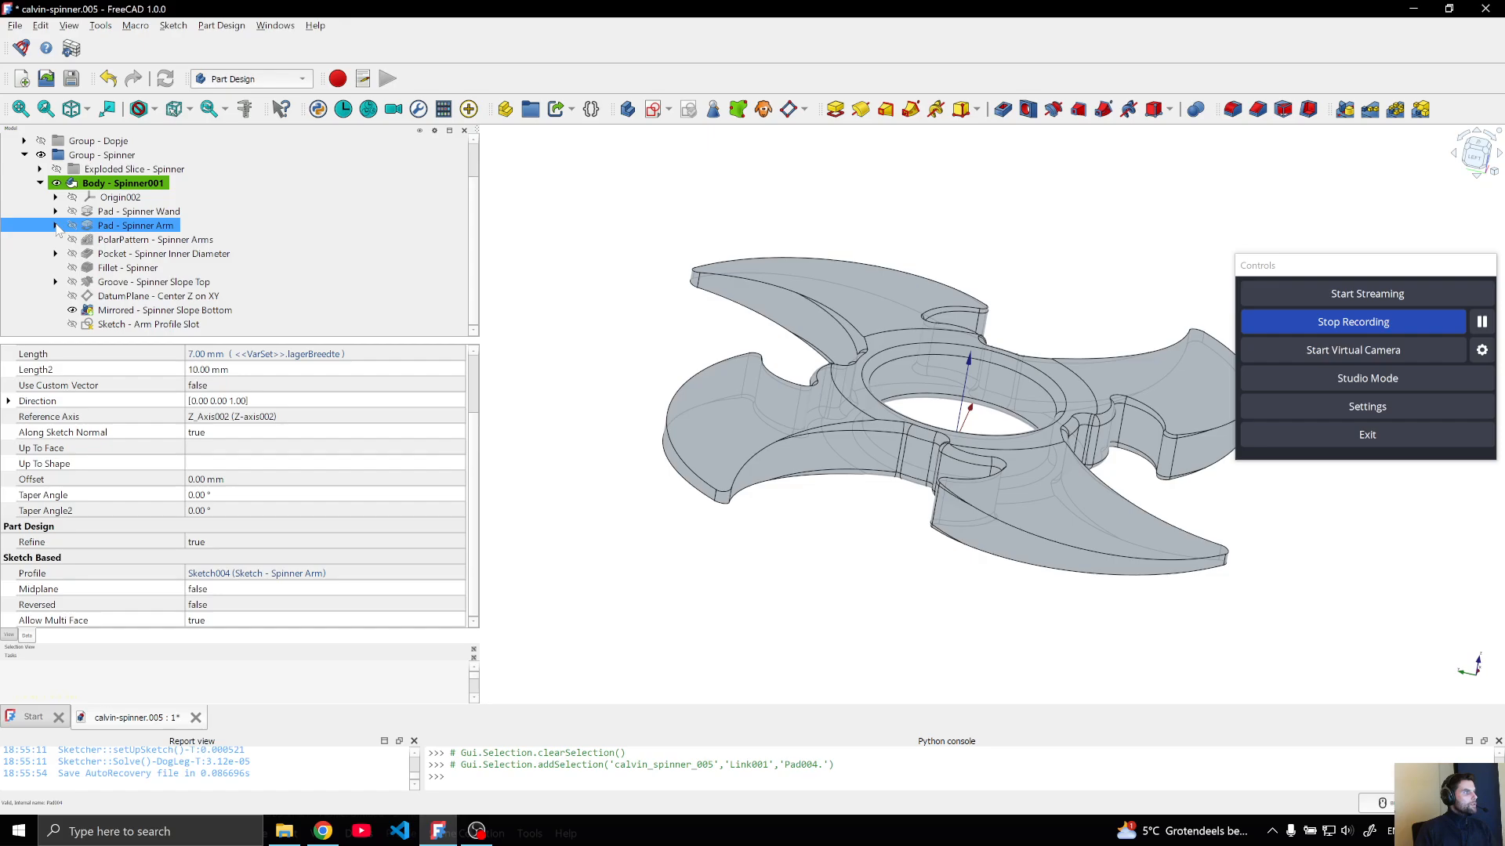
ctrl+click(106, 212)
click(128, 255)
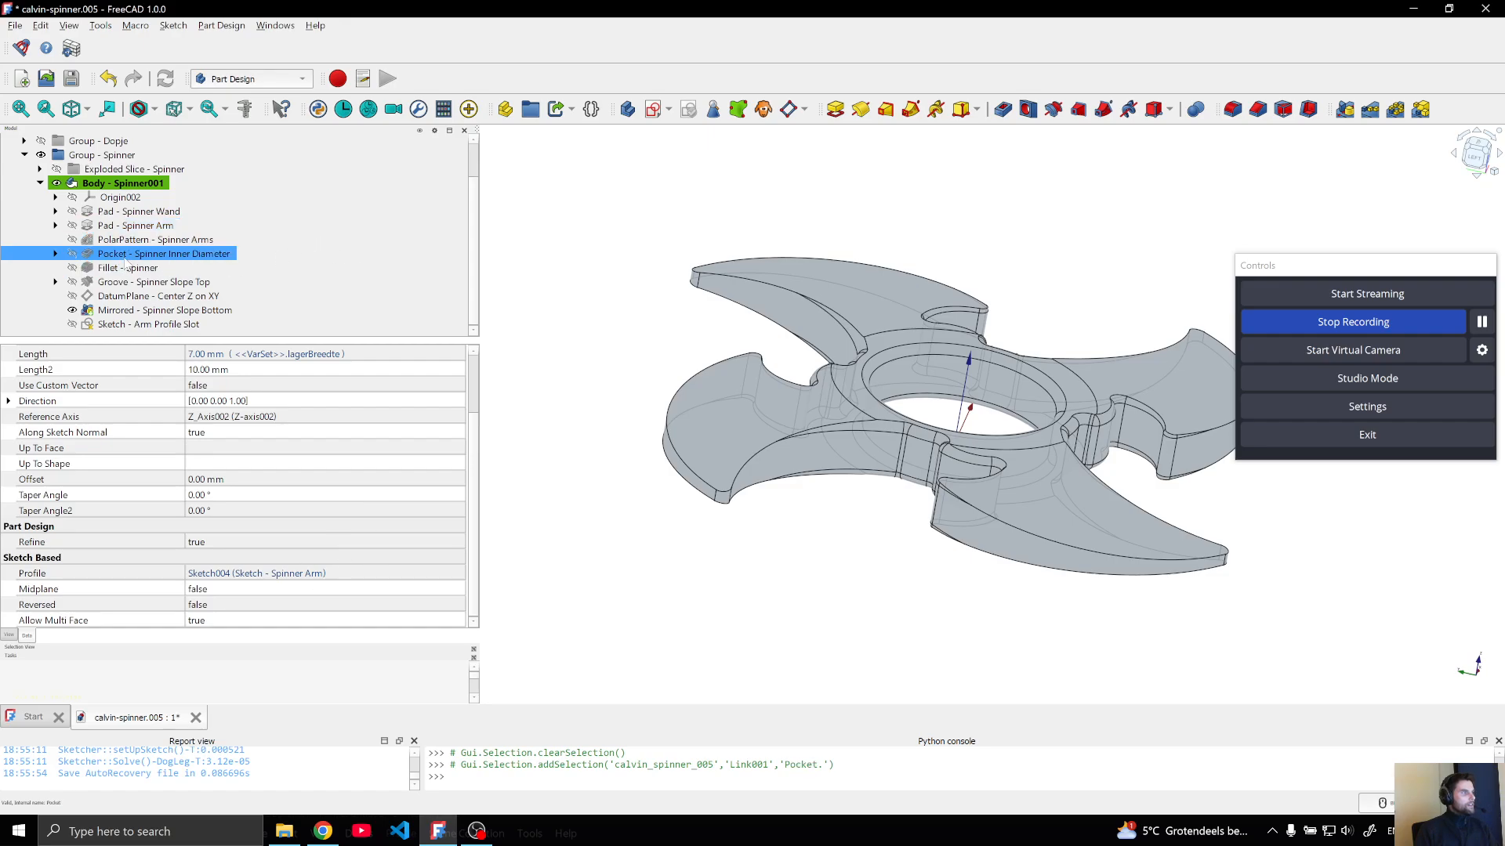
right_click(128, 255)
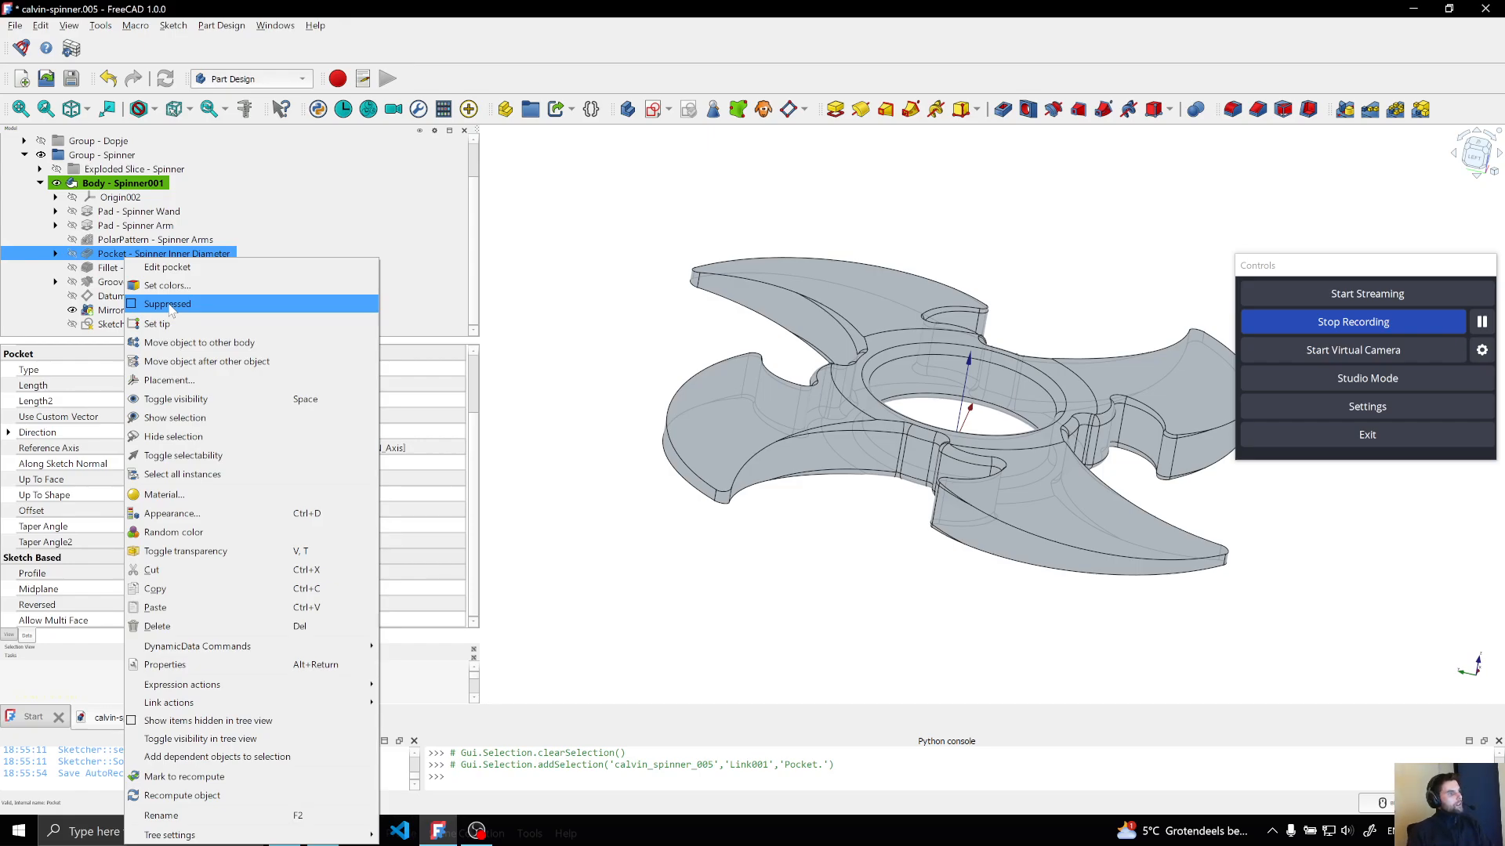
Set the spinner style variable in the VarSet to slot and update the model
click(40, 184)
click(24, 196)
click(78, 154)
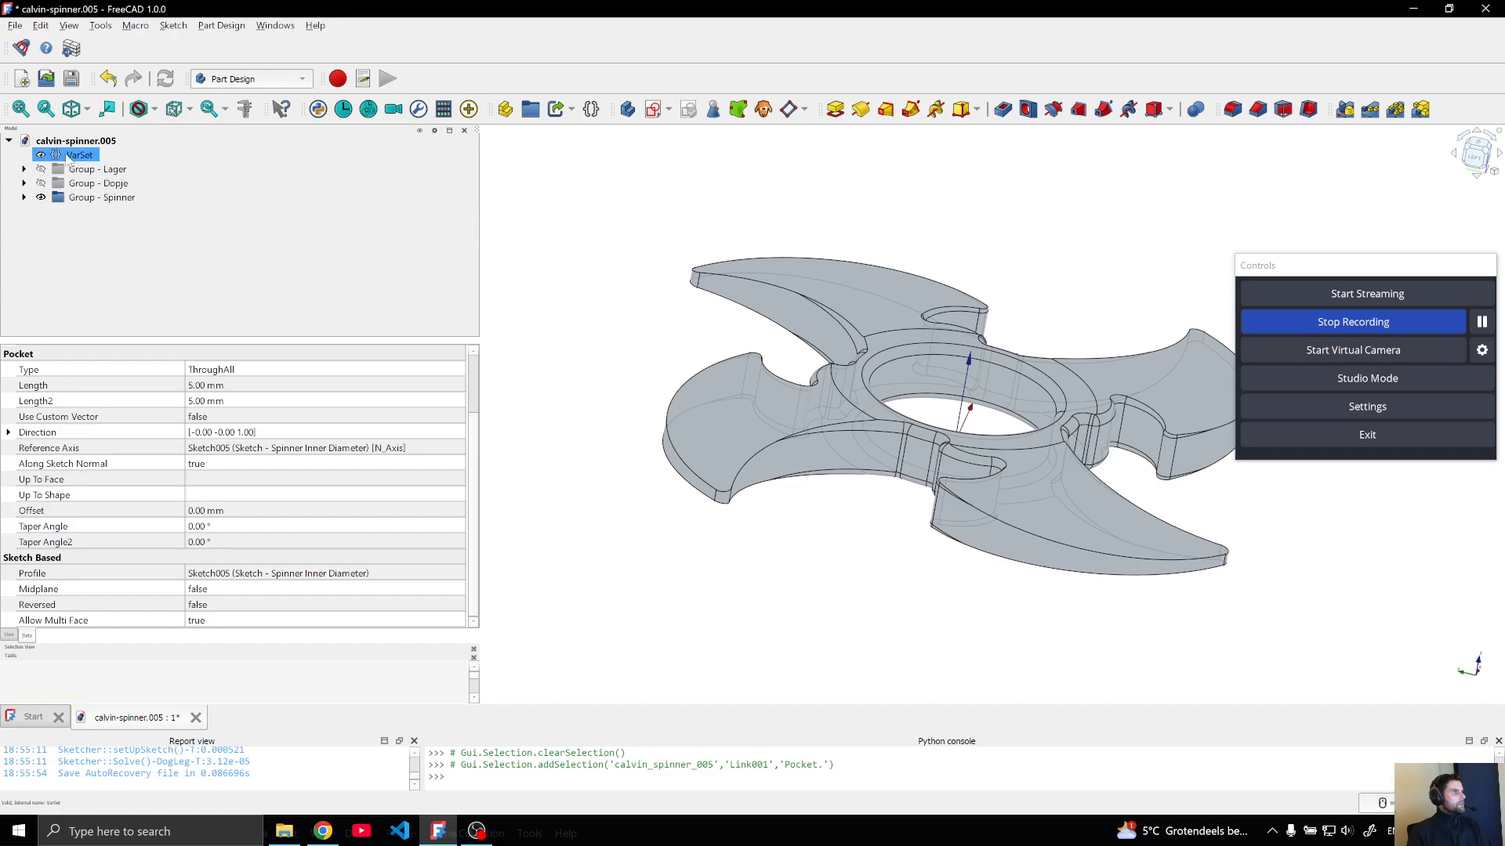
click(270, 592)
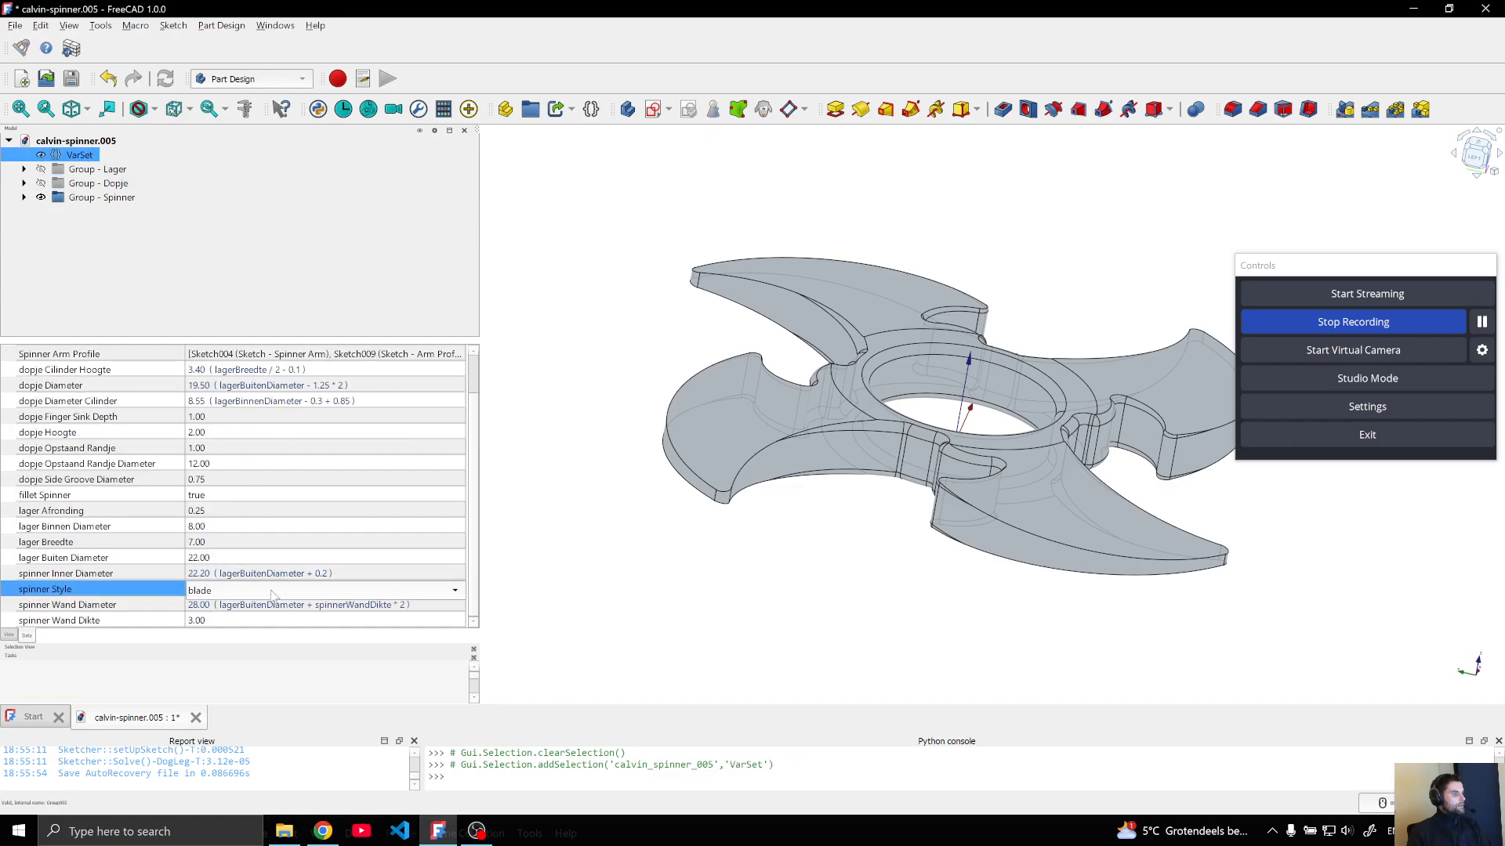
click(261, 592)
click(254, 610)
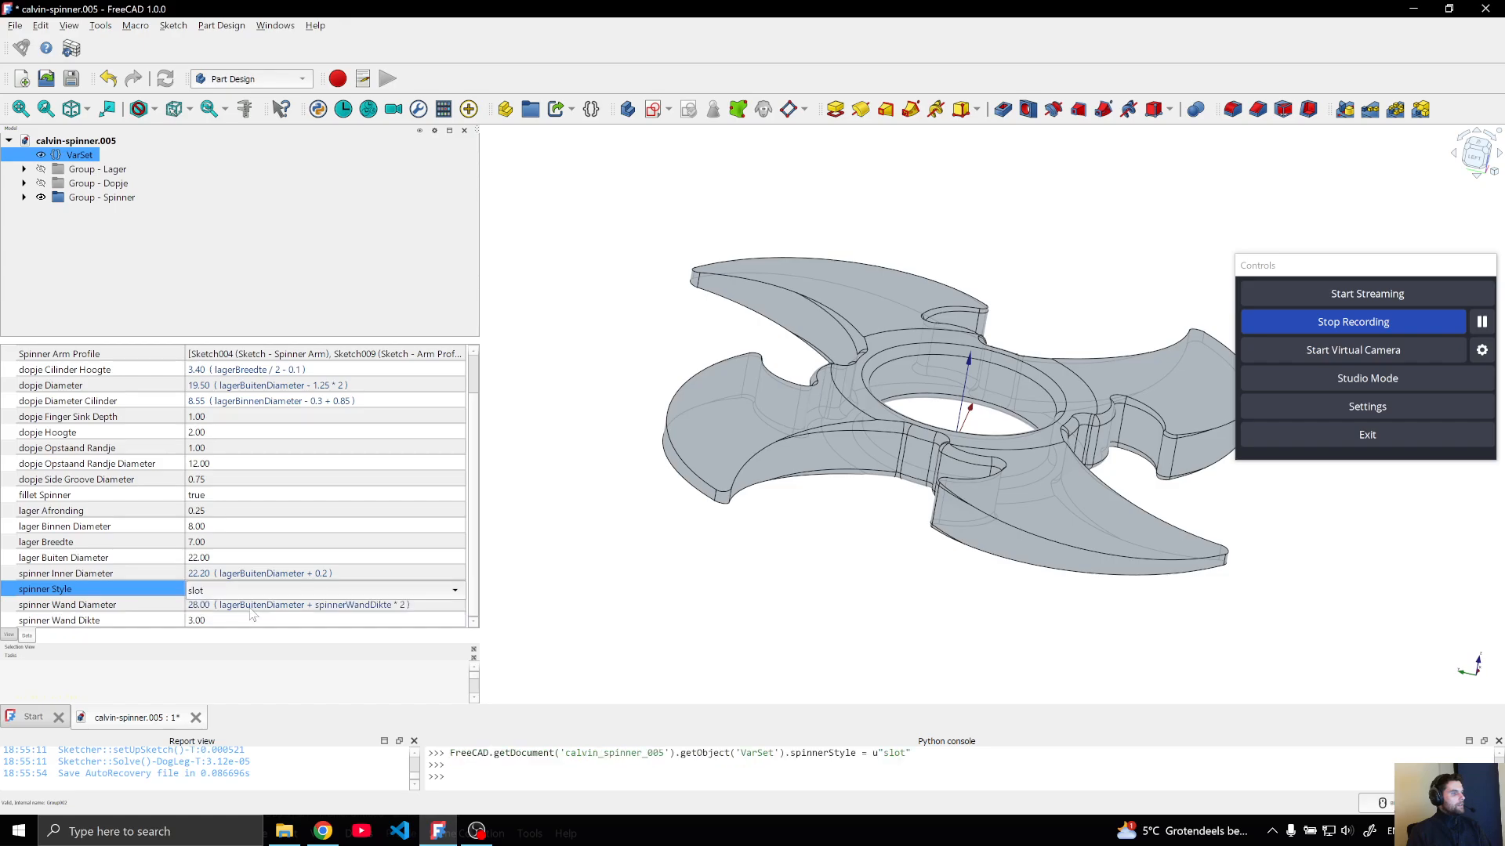
click(613, 379)
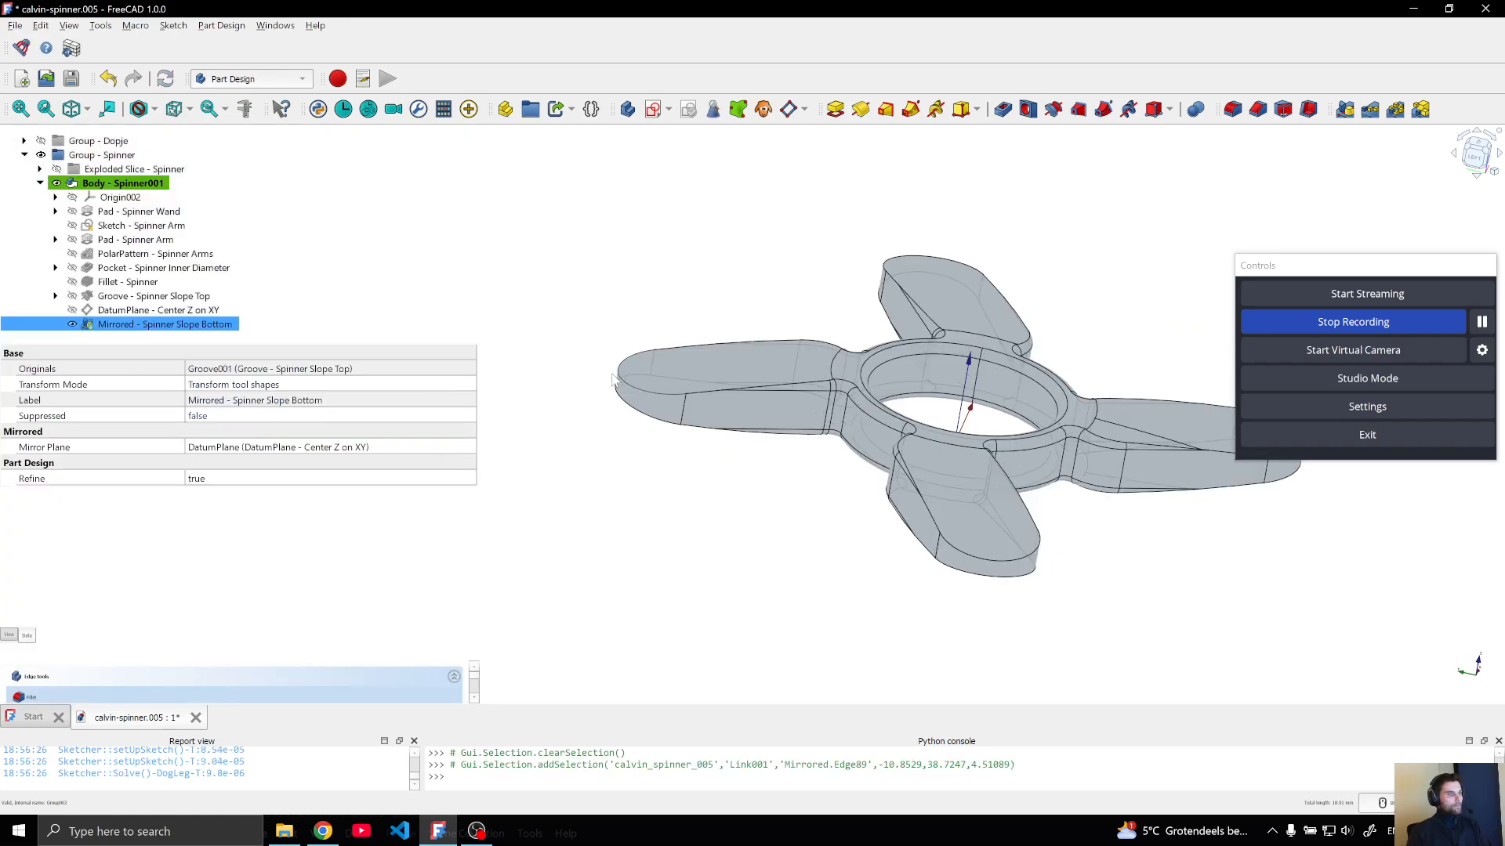
Create a new empty document and add a body to it
click(25, 155)
click(75, 140)
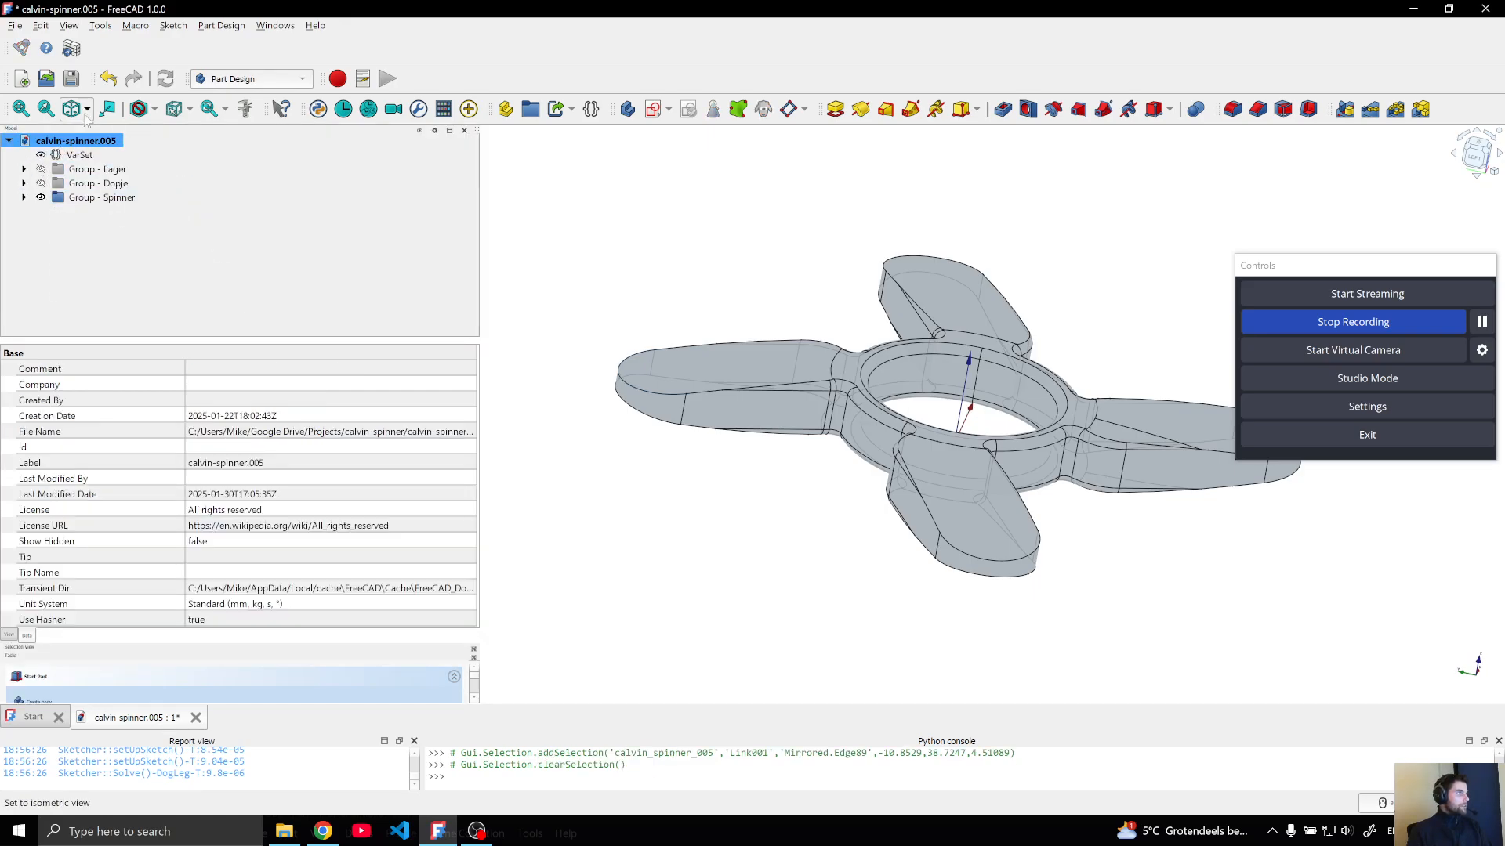
click(21, 79)
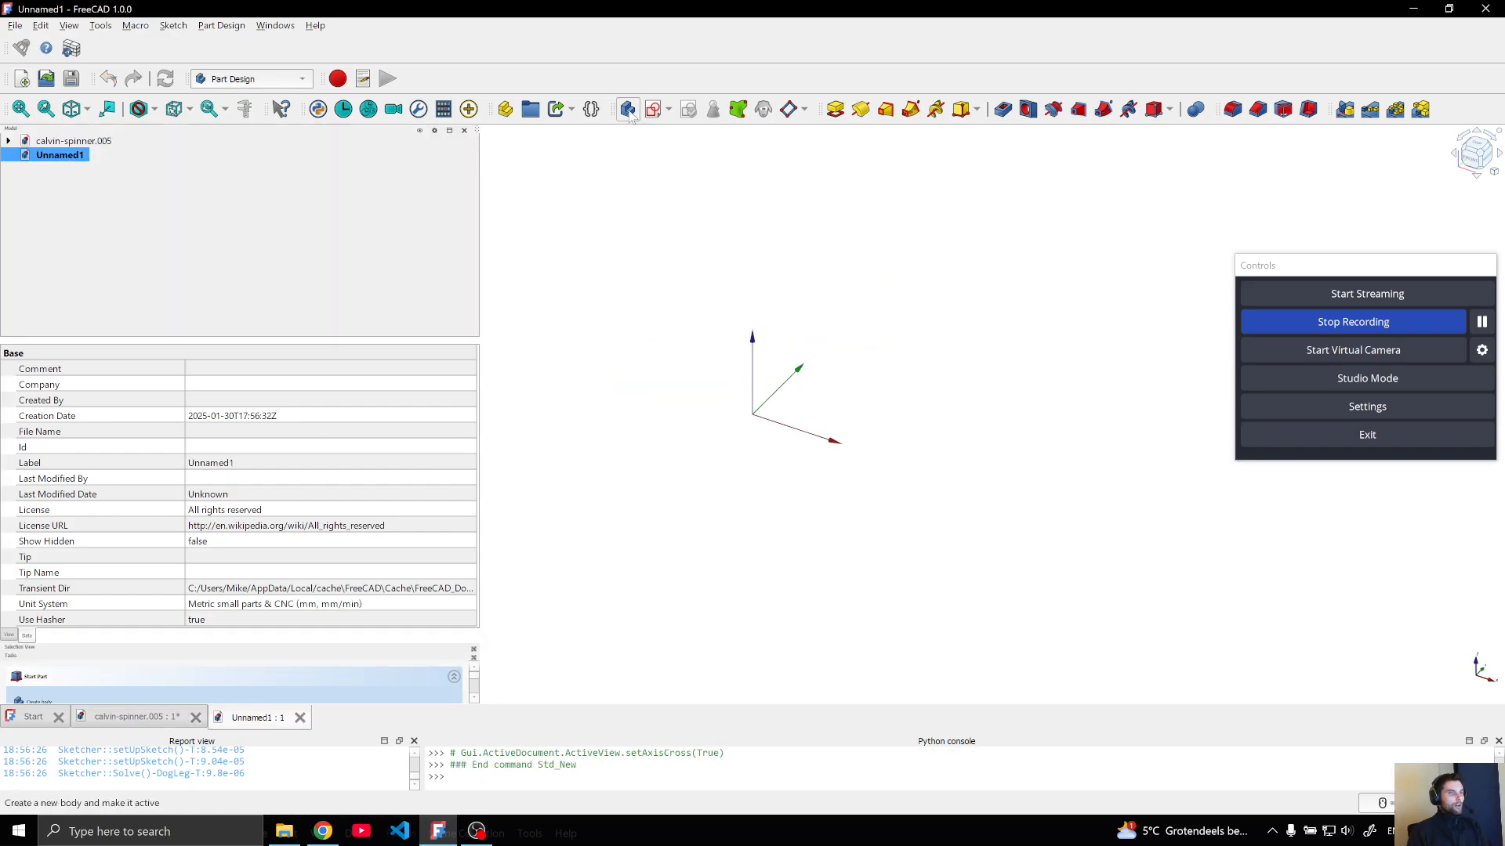
click(629, 110)
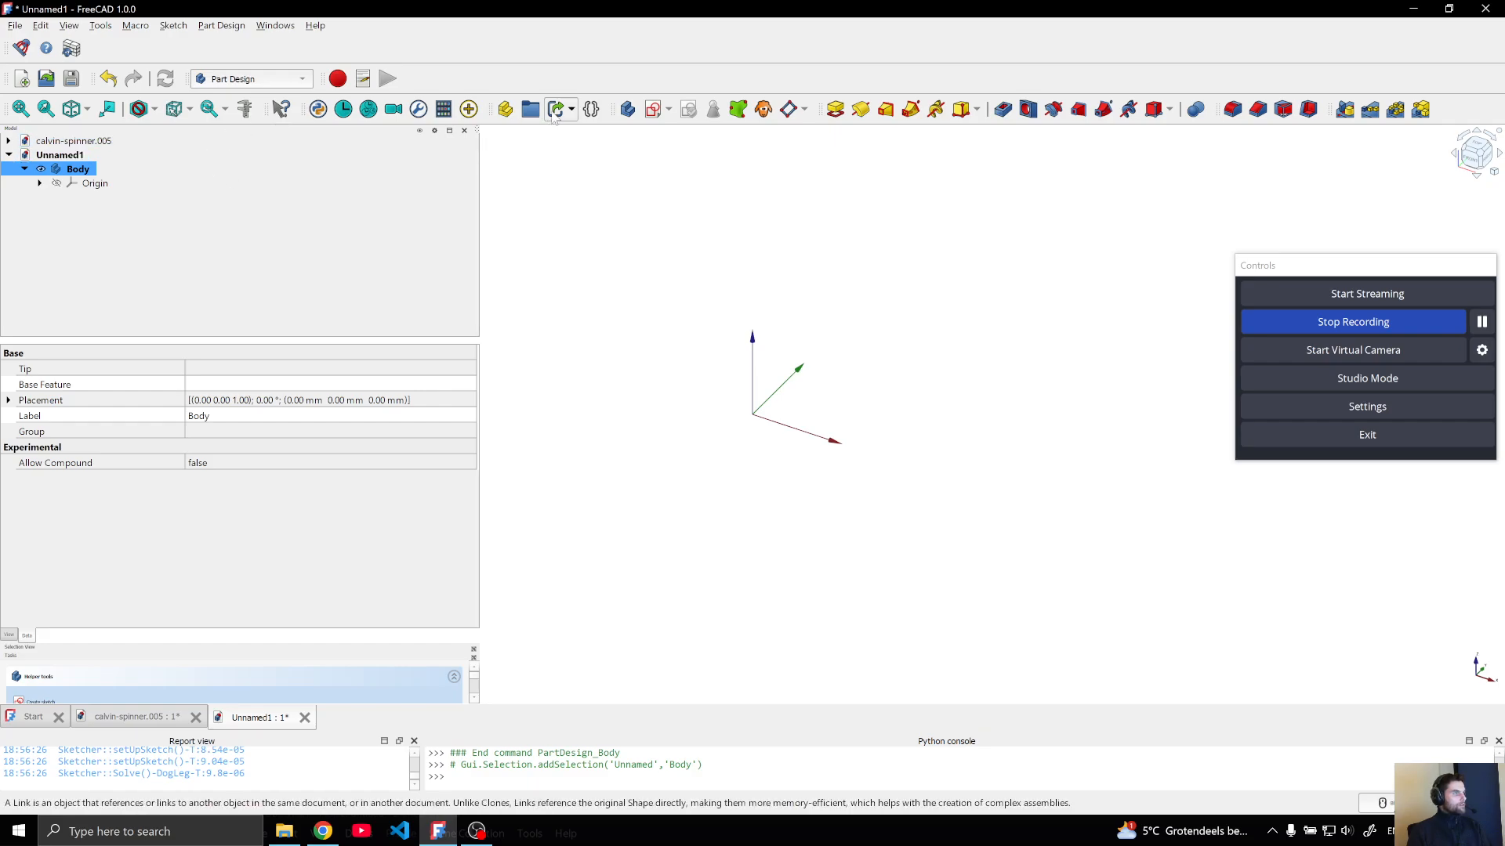
Sketch a circle centred on the origin on the body's XY-plane and rename the sketch "Sketch - Circle"
click(657, 110)
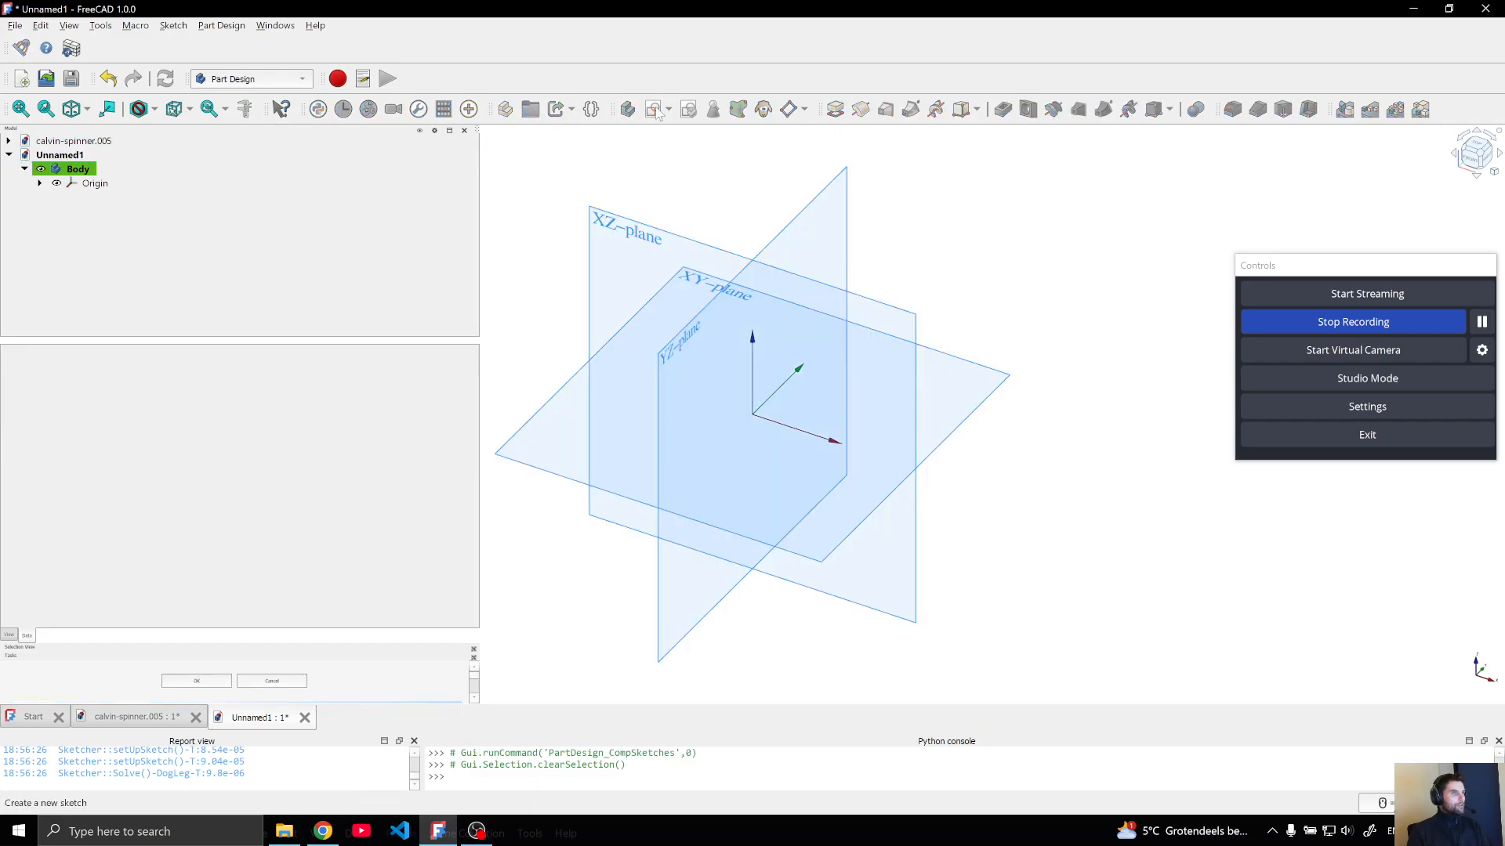
click(697, 282)
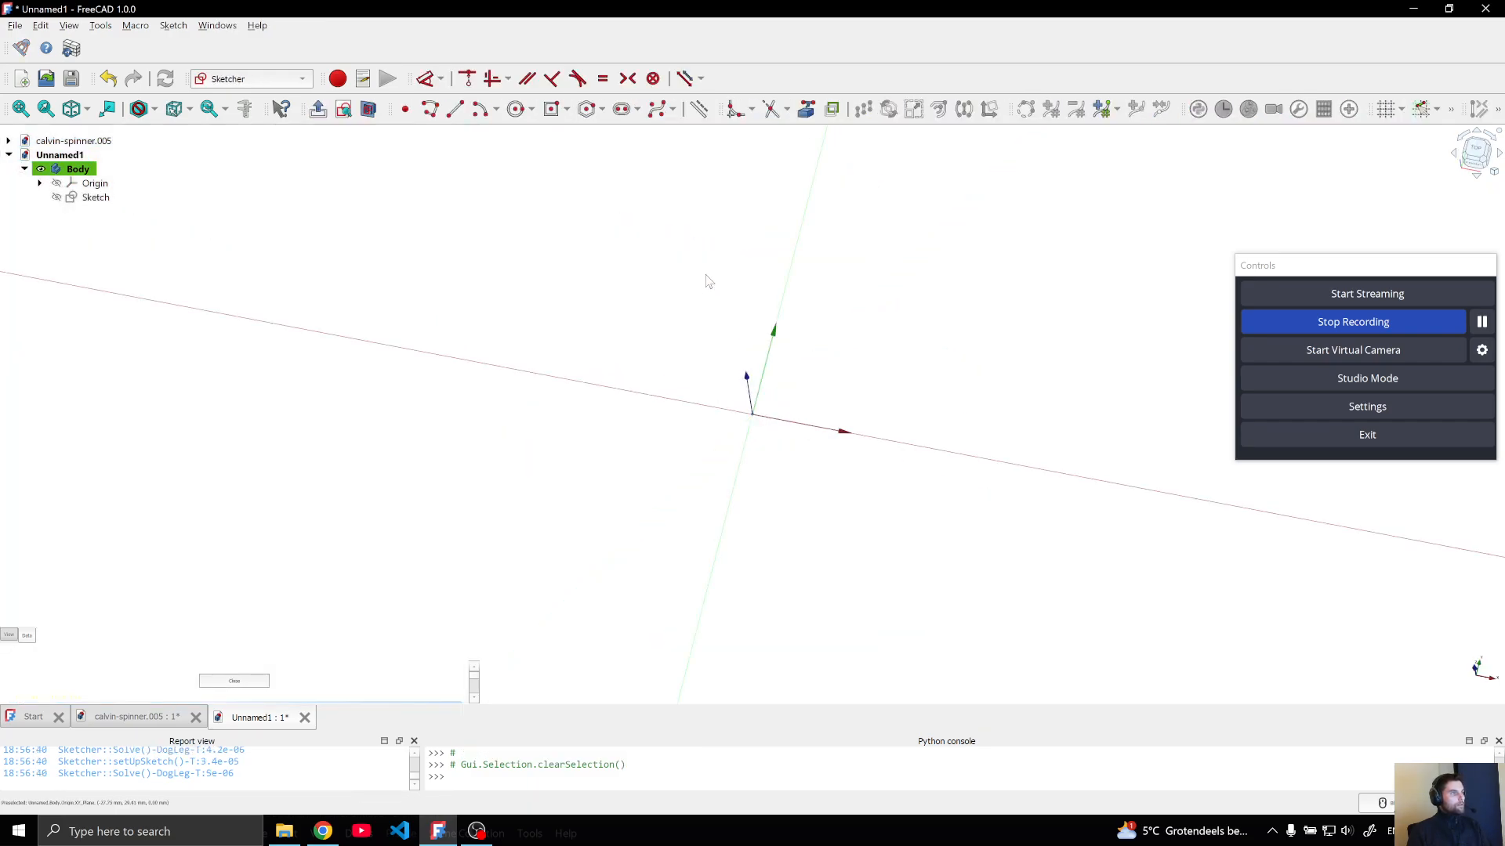
click(516, 109)
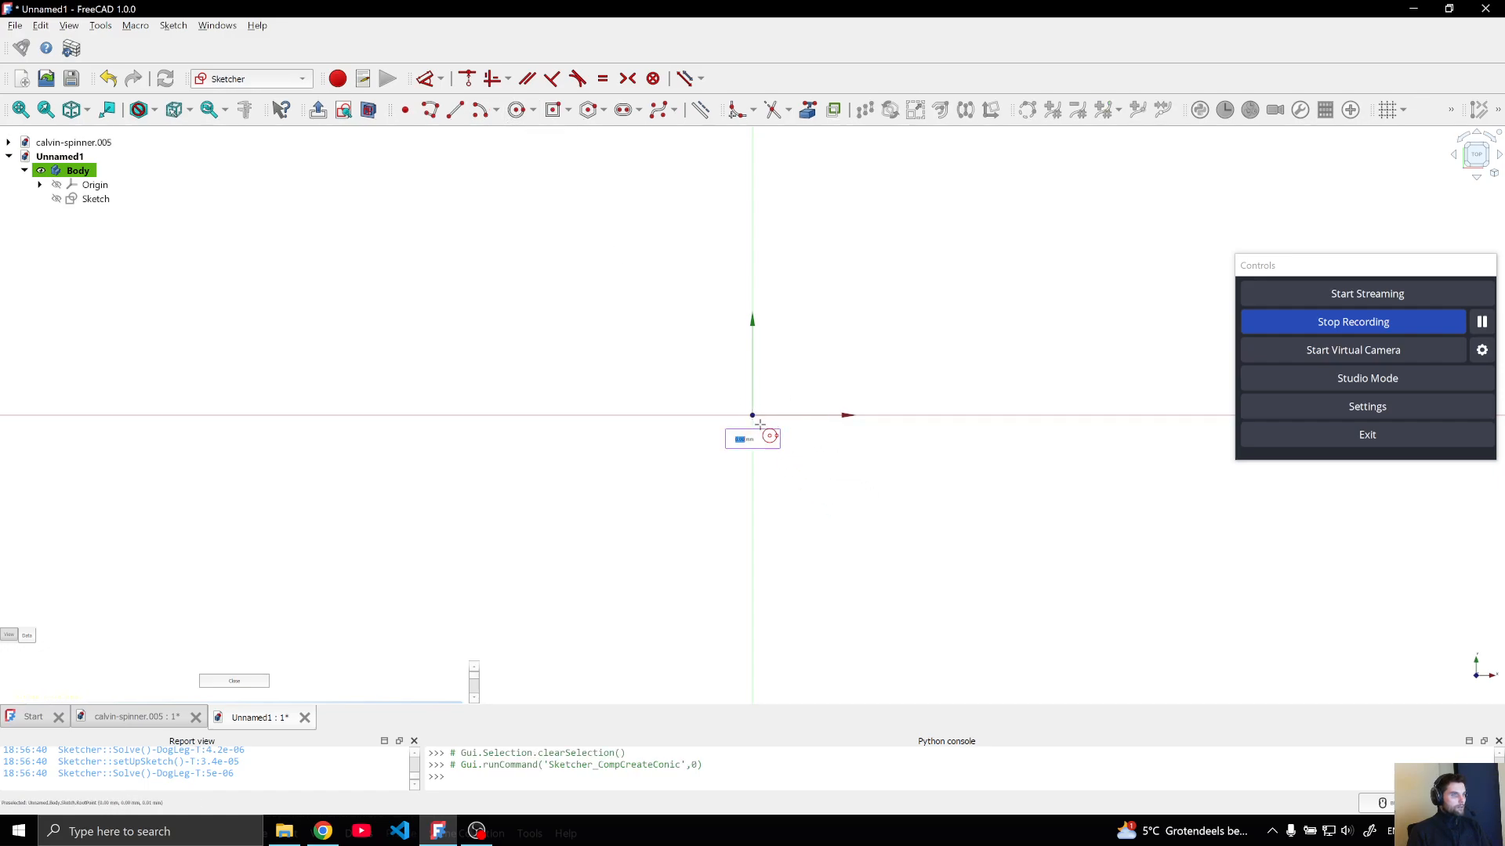
click(753, 415)
click(806, 470)
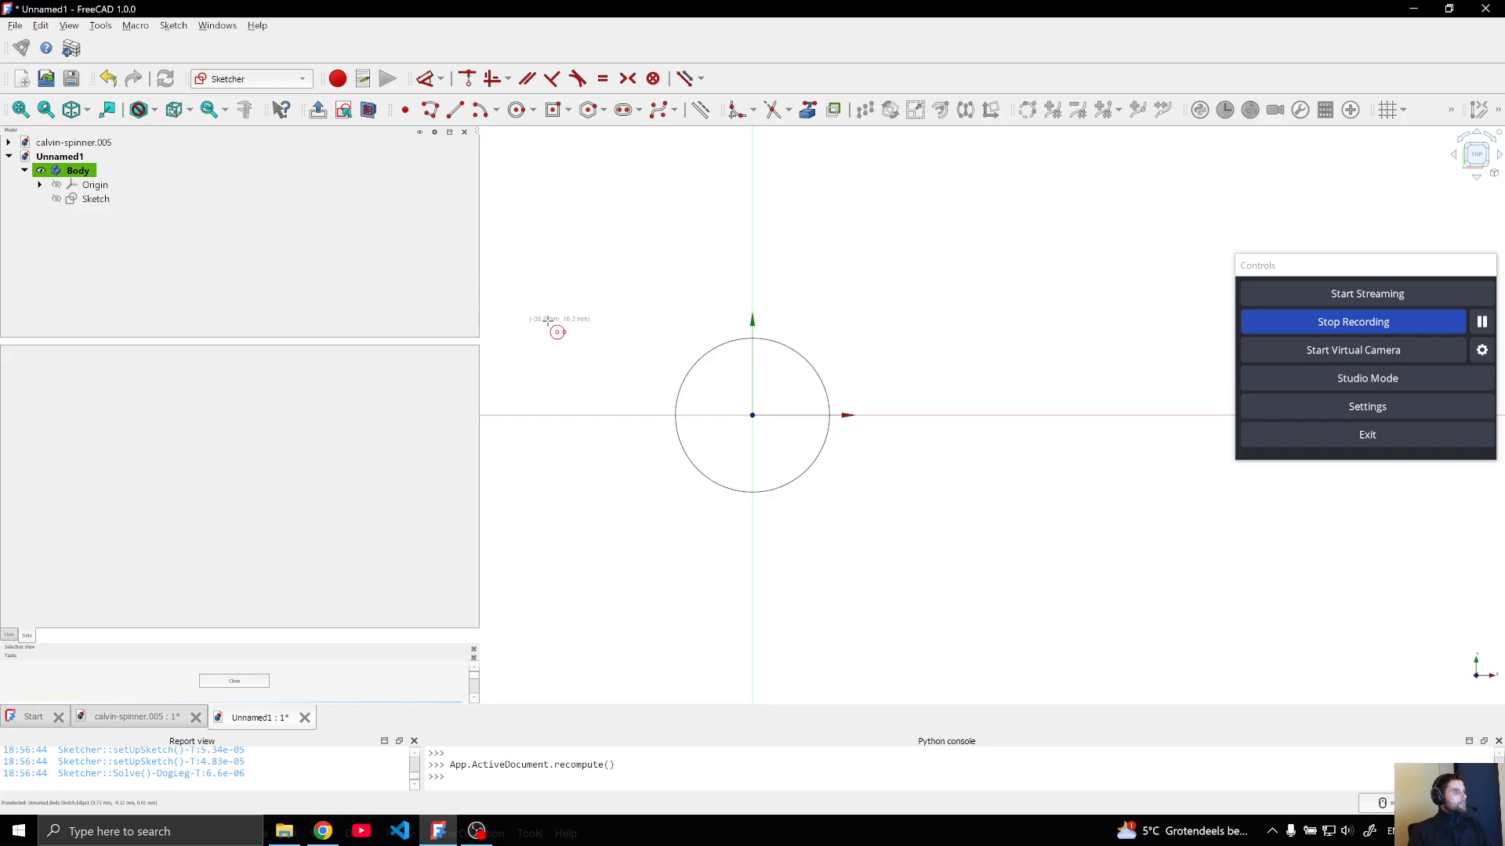
right_click(645, 305)
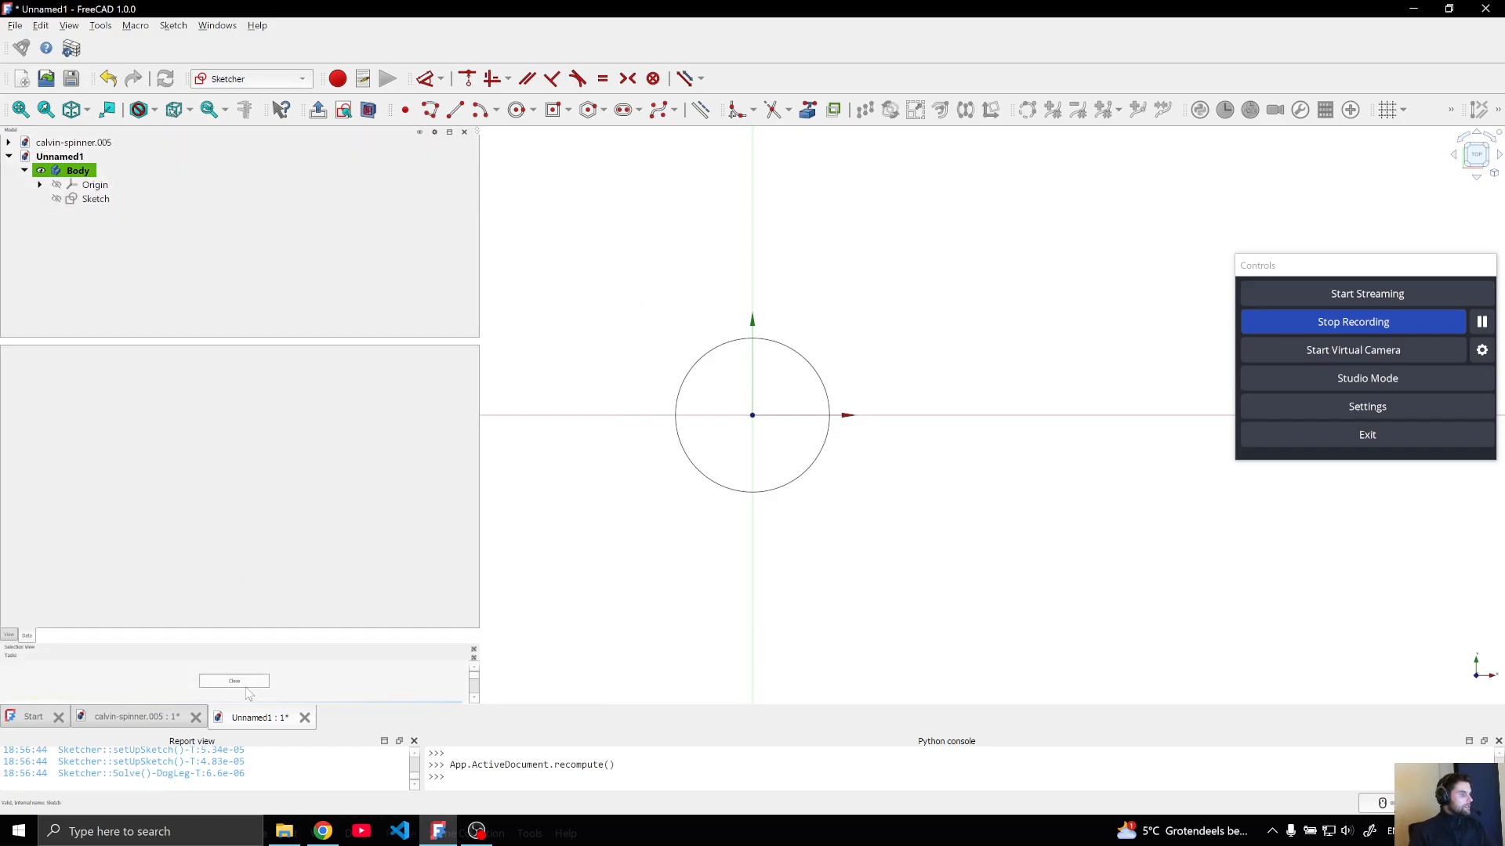
click(246, 682)
click(97, 197)
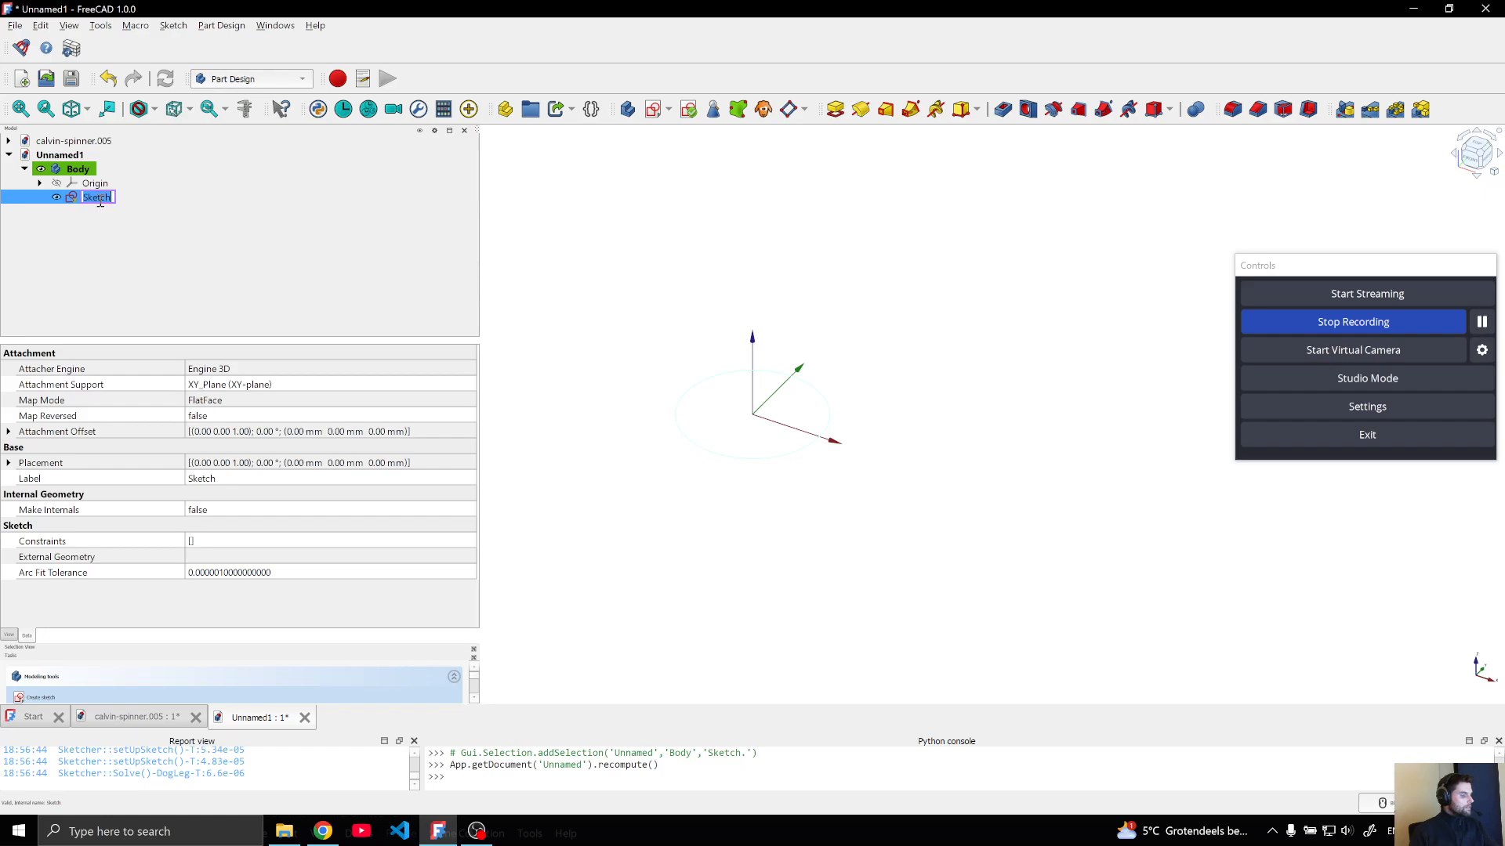
click(113, 197)
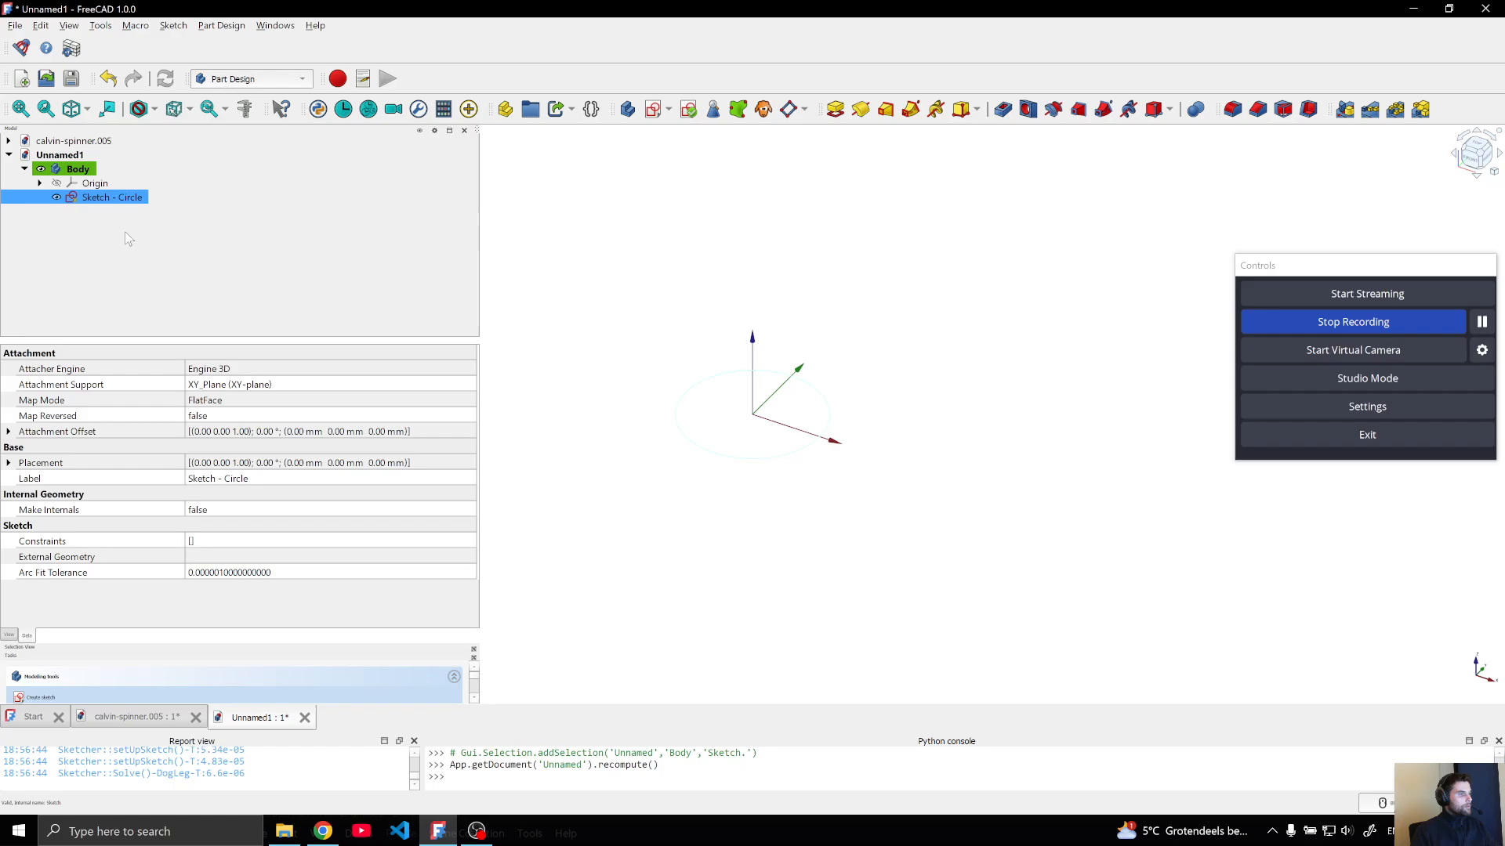
Sketch an origin-centred square just enclosing the circle in a second sketch on the body's XY-plane
click(85, 169)
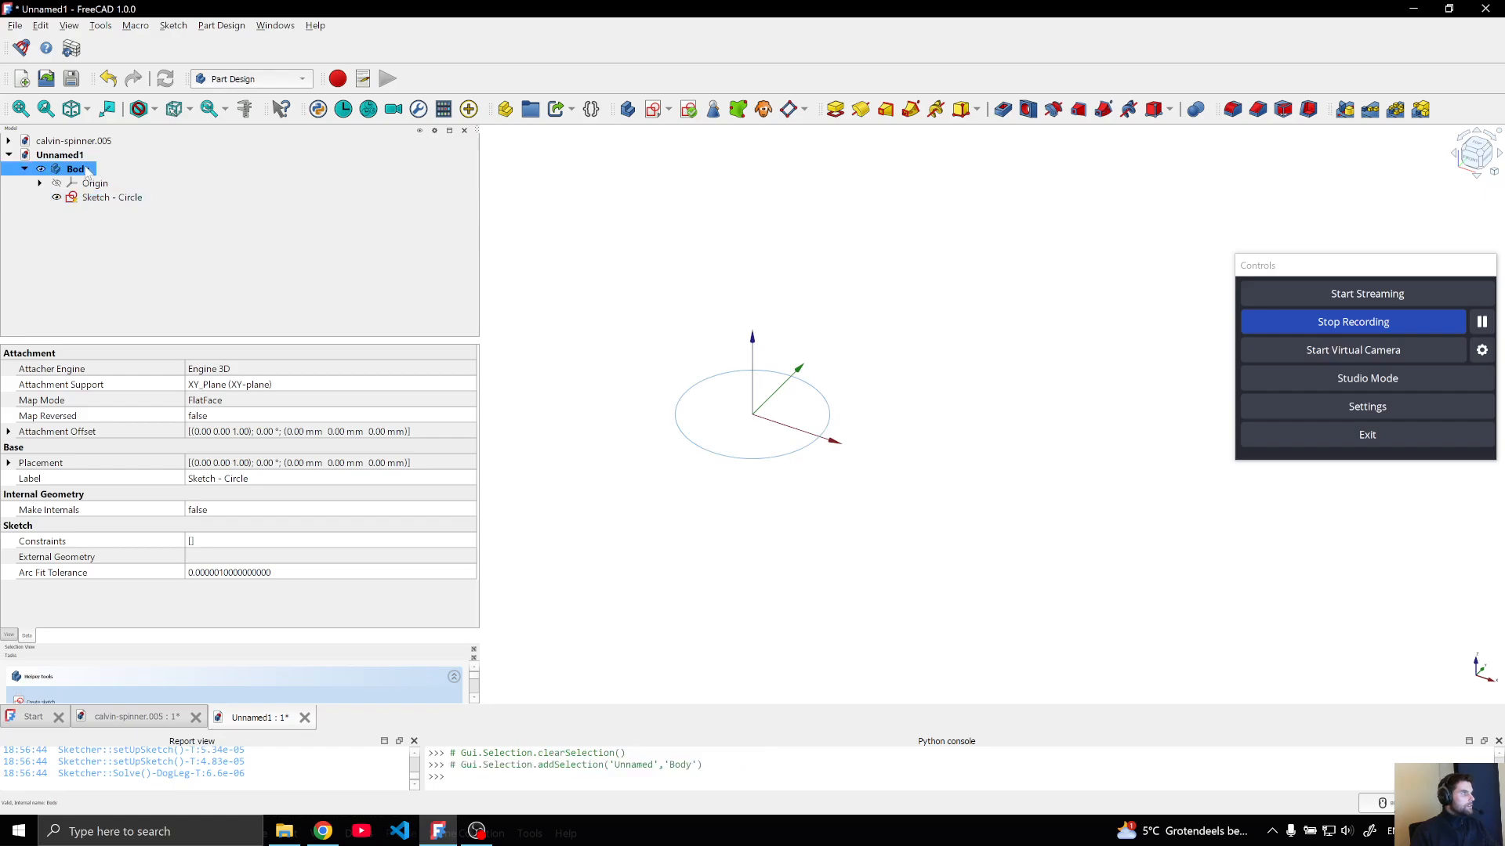
click(652, 109)
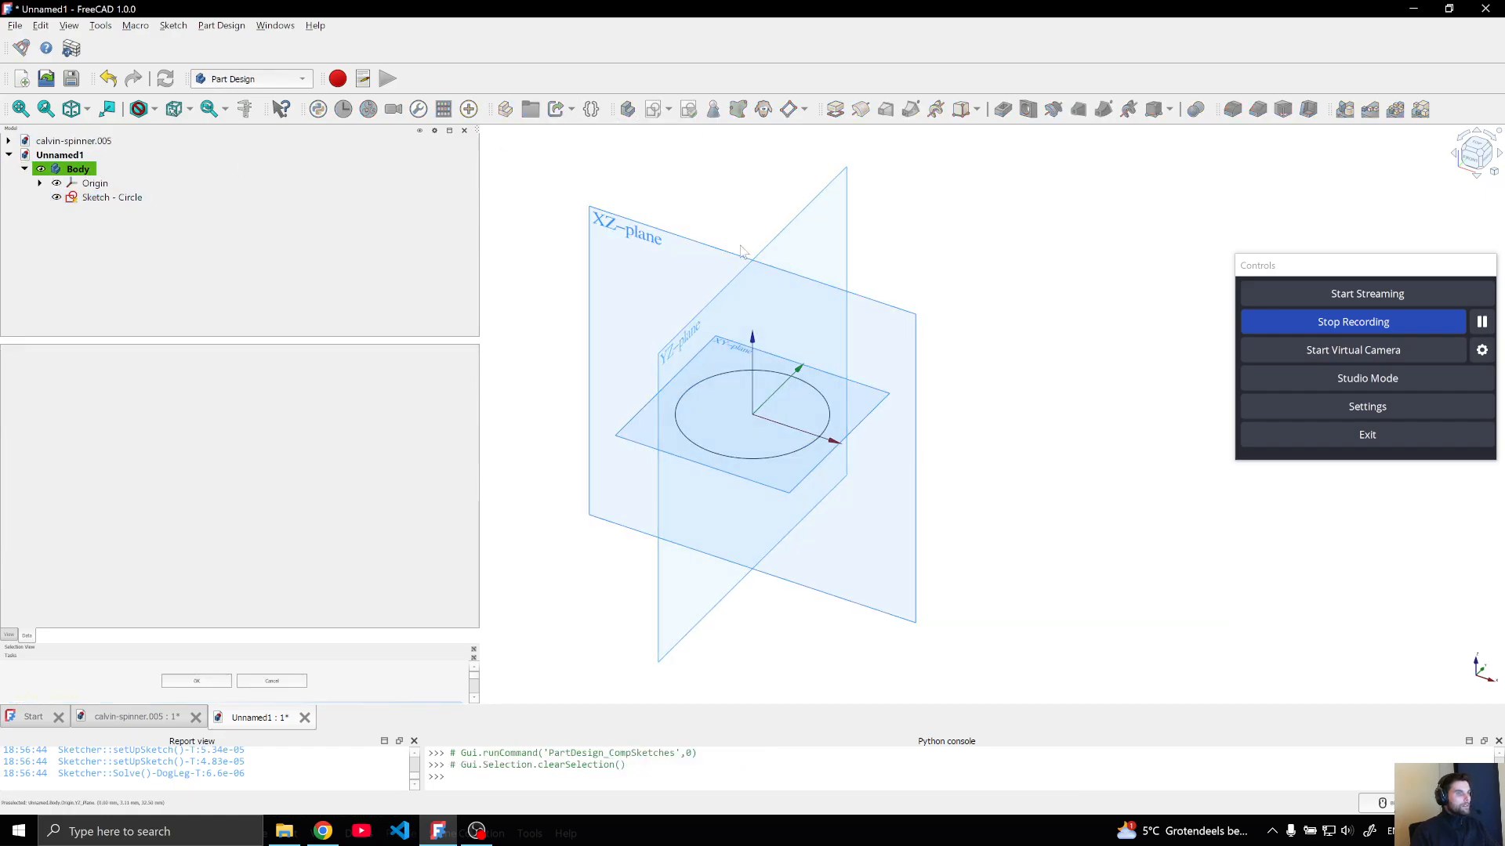
click(743, 356)
click(552, 109)
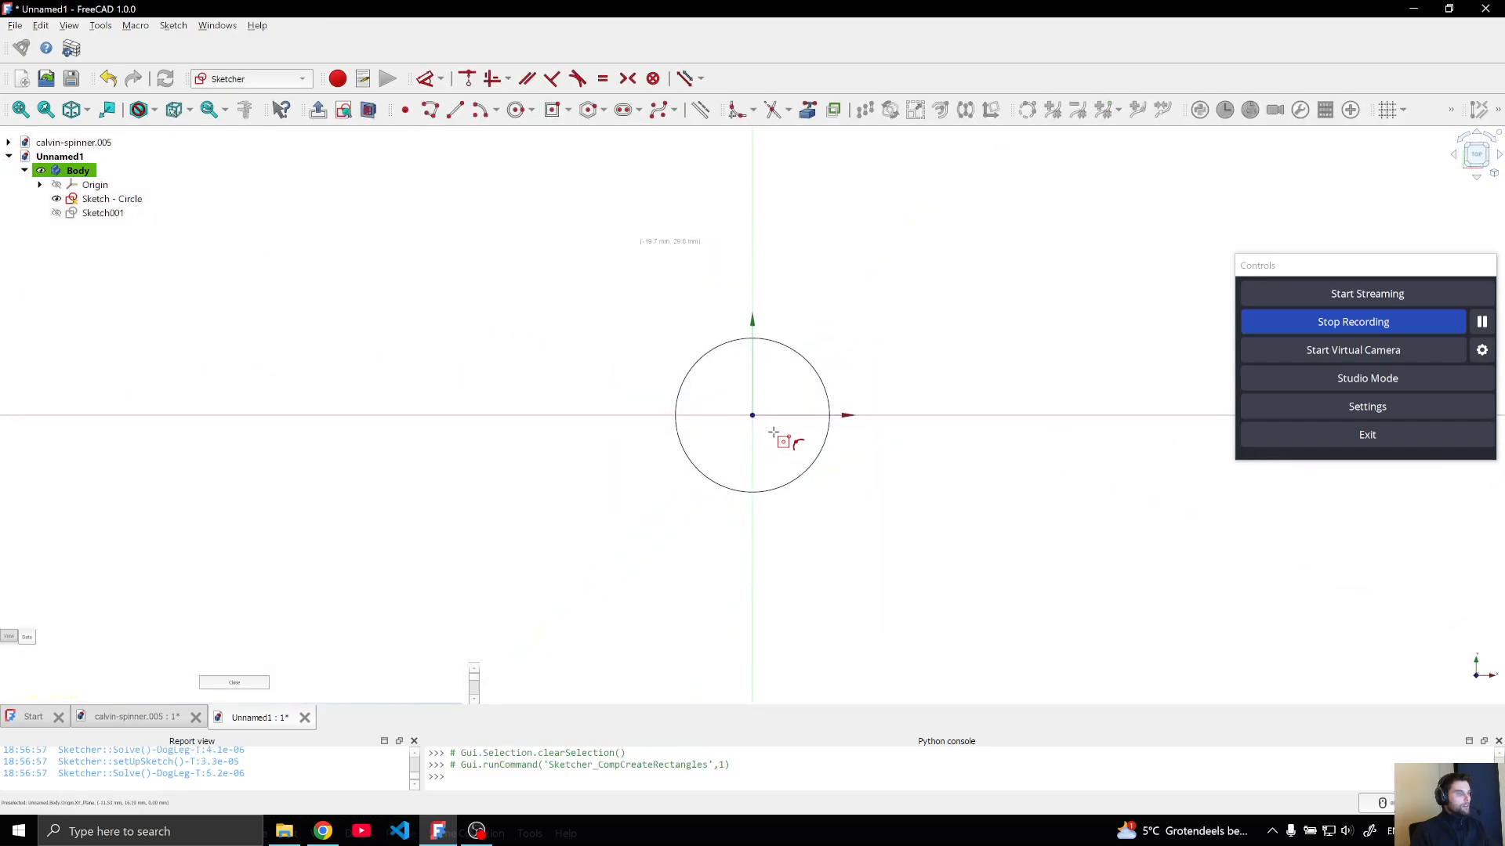
click(753, 416)
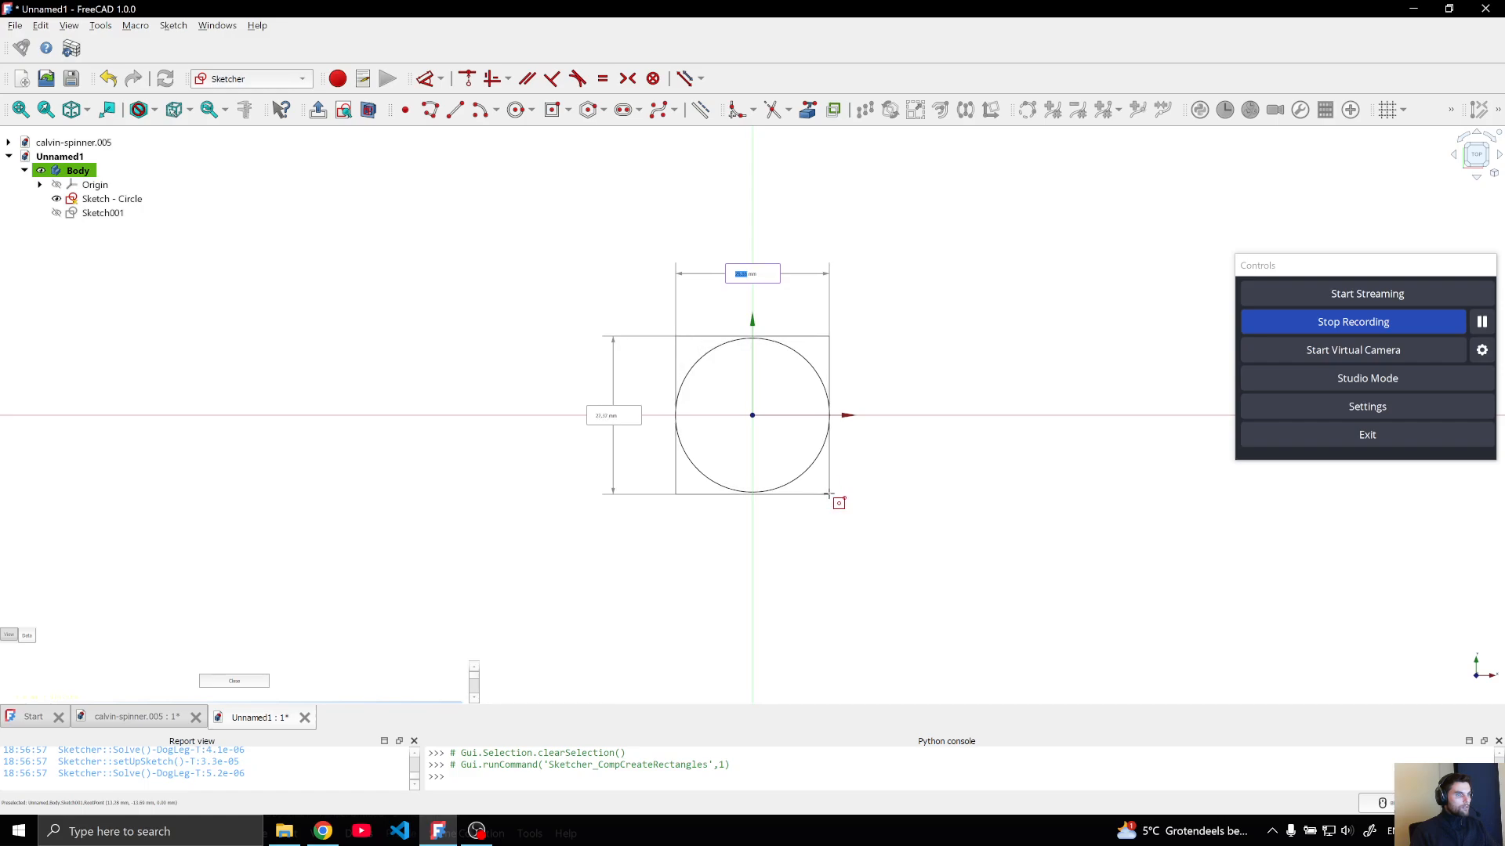
click(828, 494)
Rename the second sketch "Sketch - Square" and close it
click(102, 213)
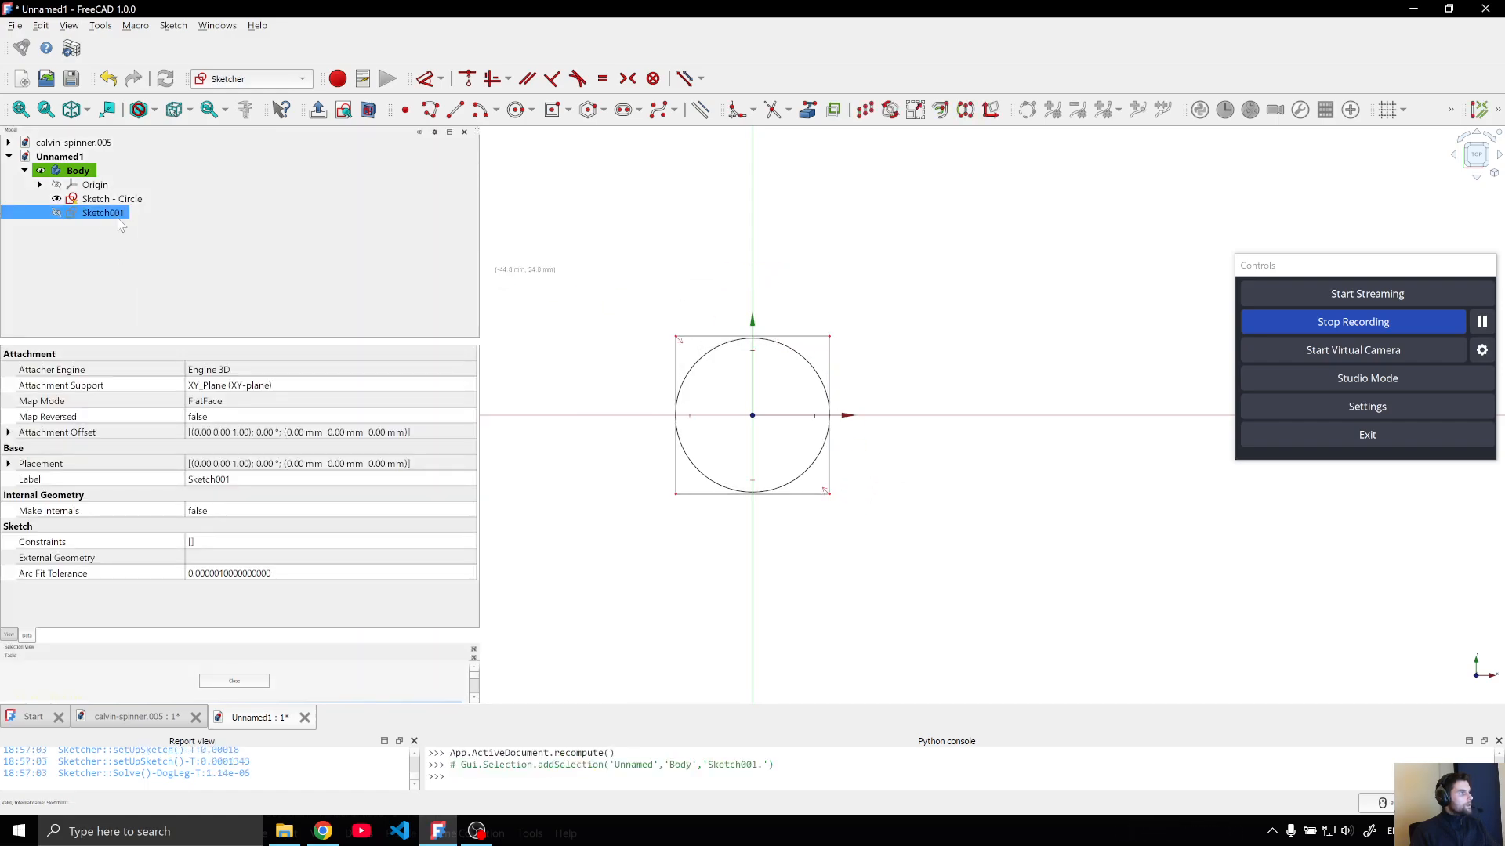
click(118, 215)
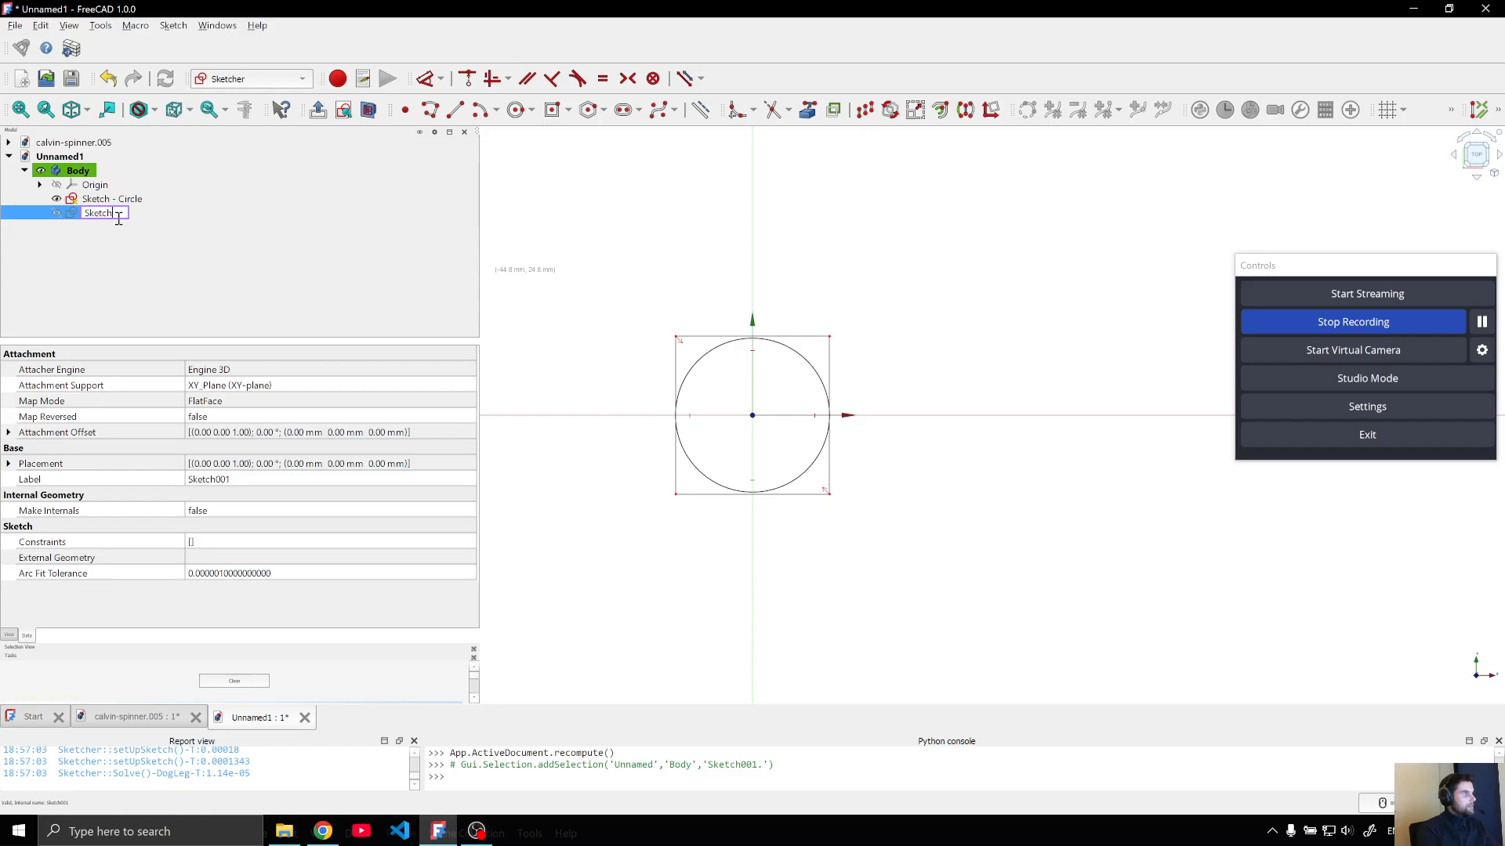
text(- s)
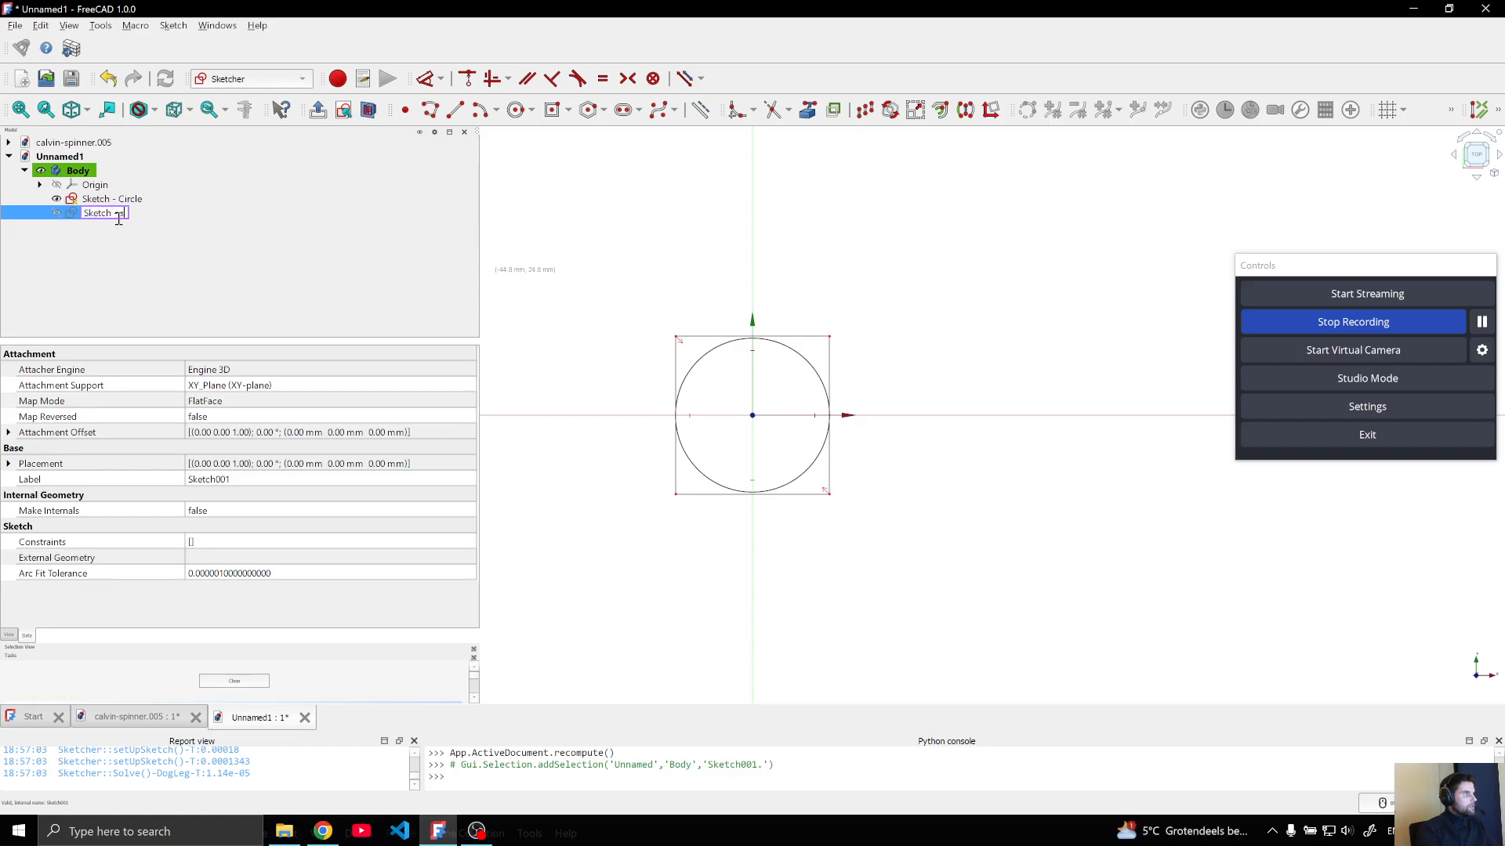
text(quare)
key(Return)
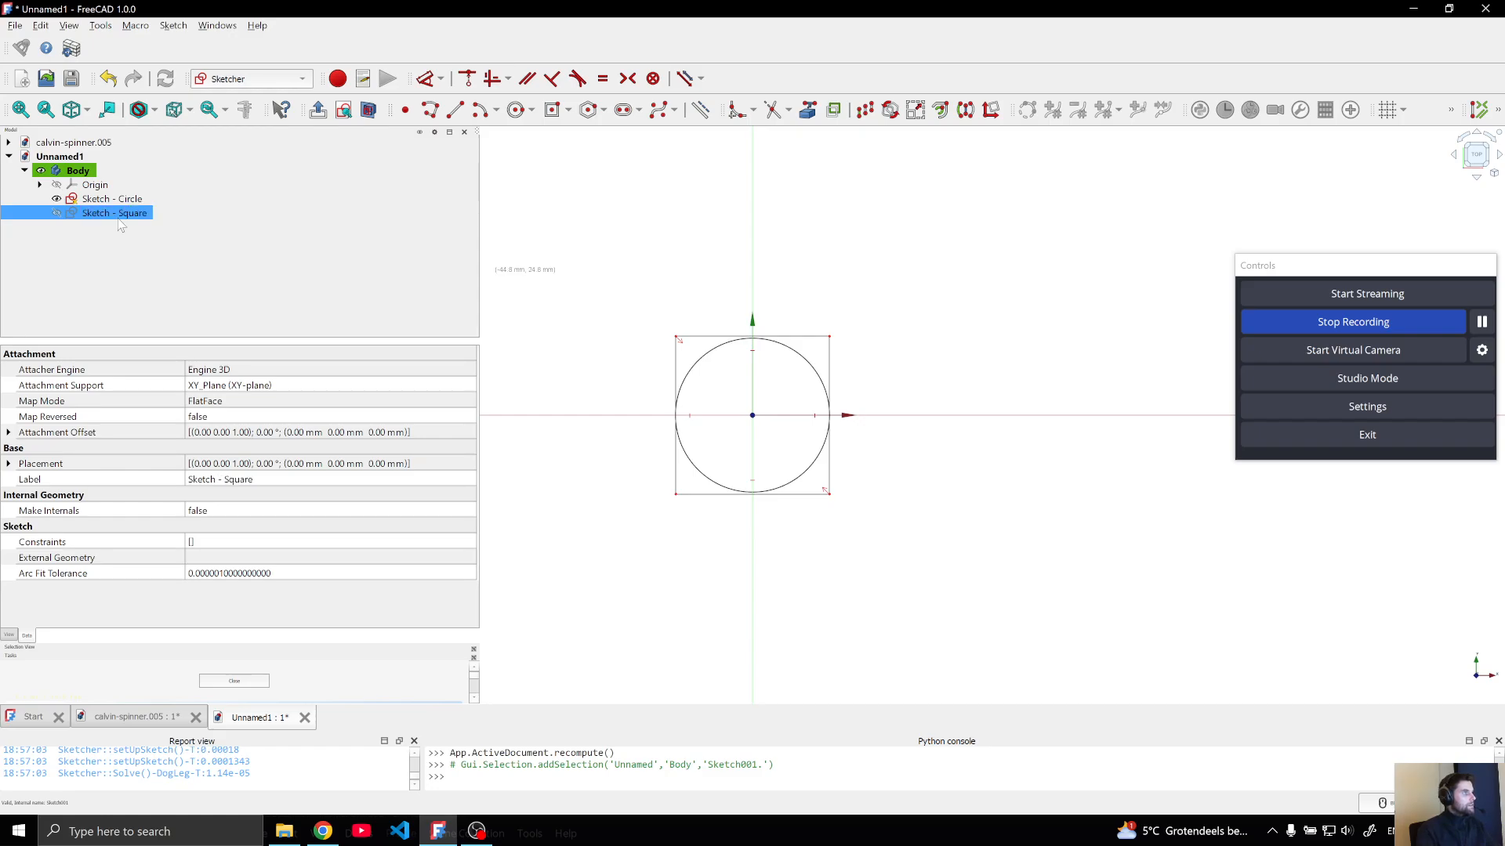
click(649, 205)
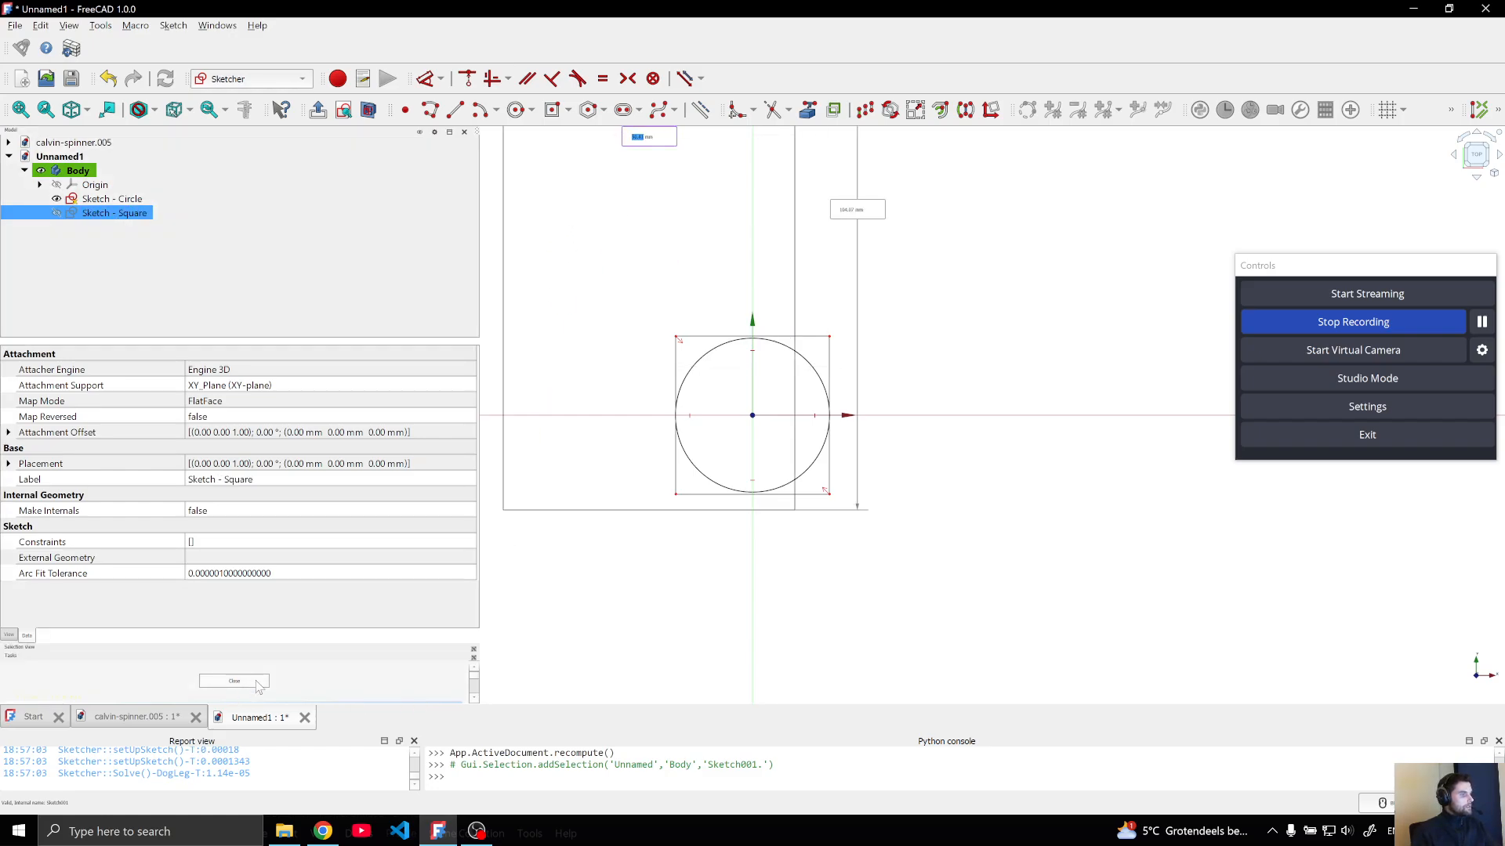
key(Escape)
key(Escape)
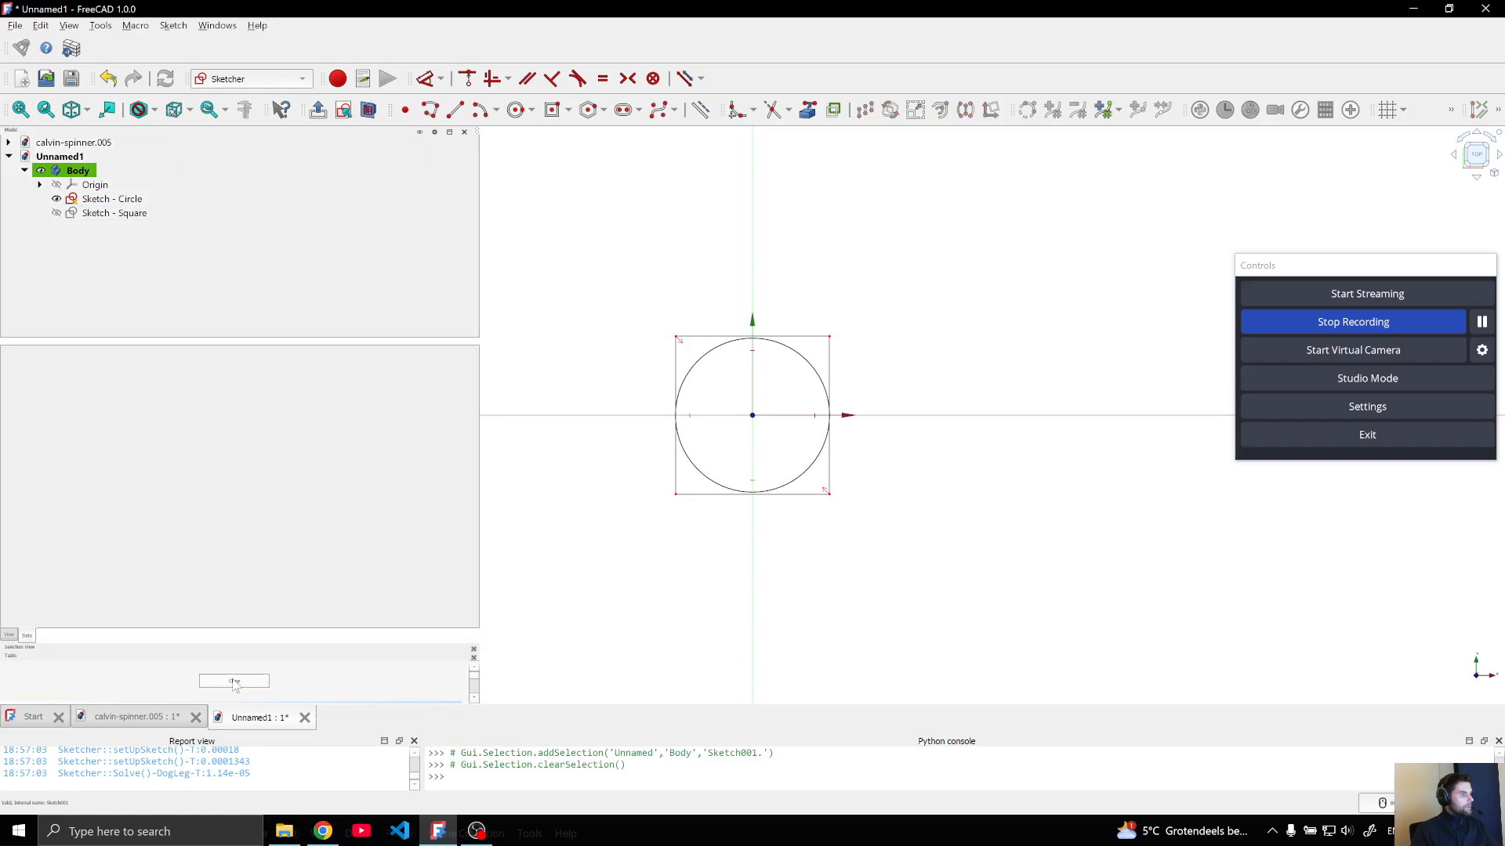
key(Escape)
Pad the "Sketch - Circle" sketch 10 mm into a solid
click(112, 197)
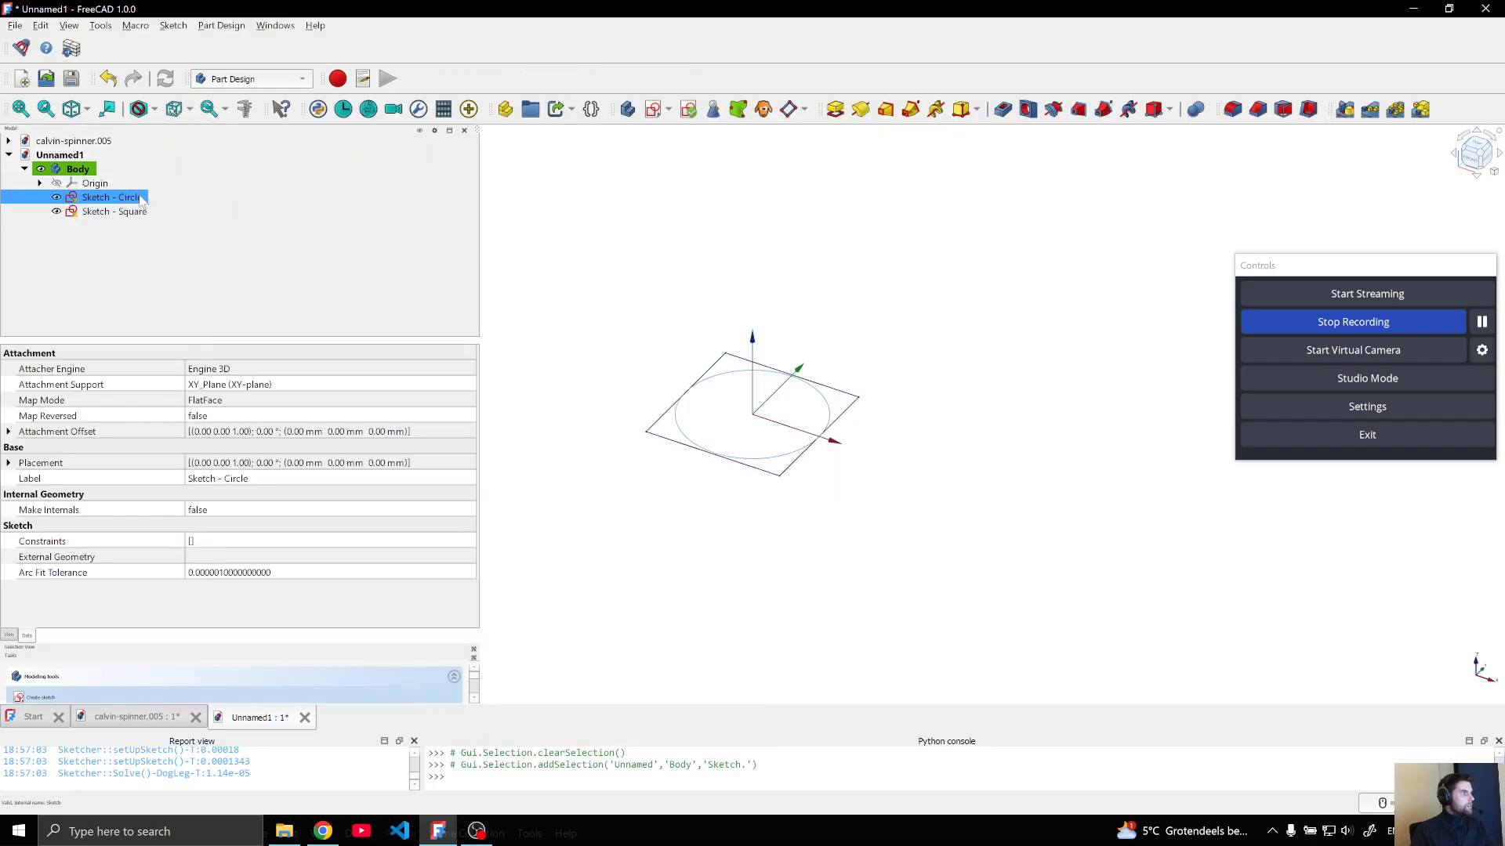
click(835, 109)
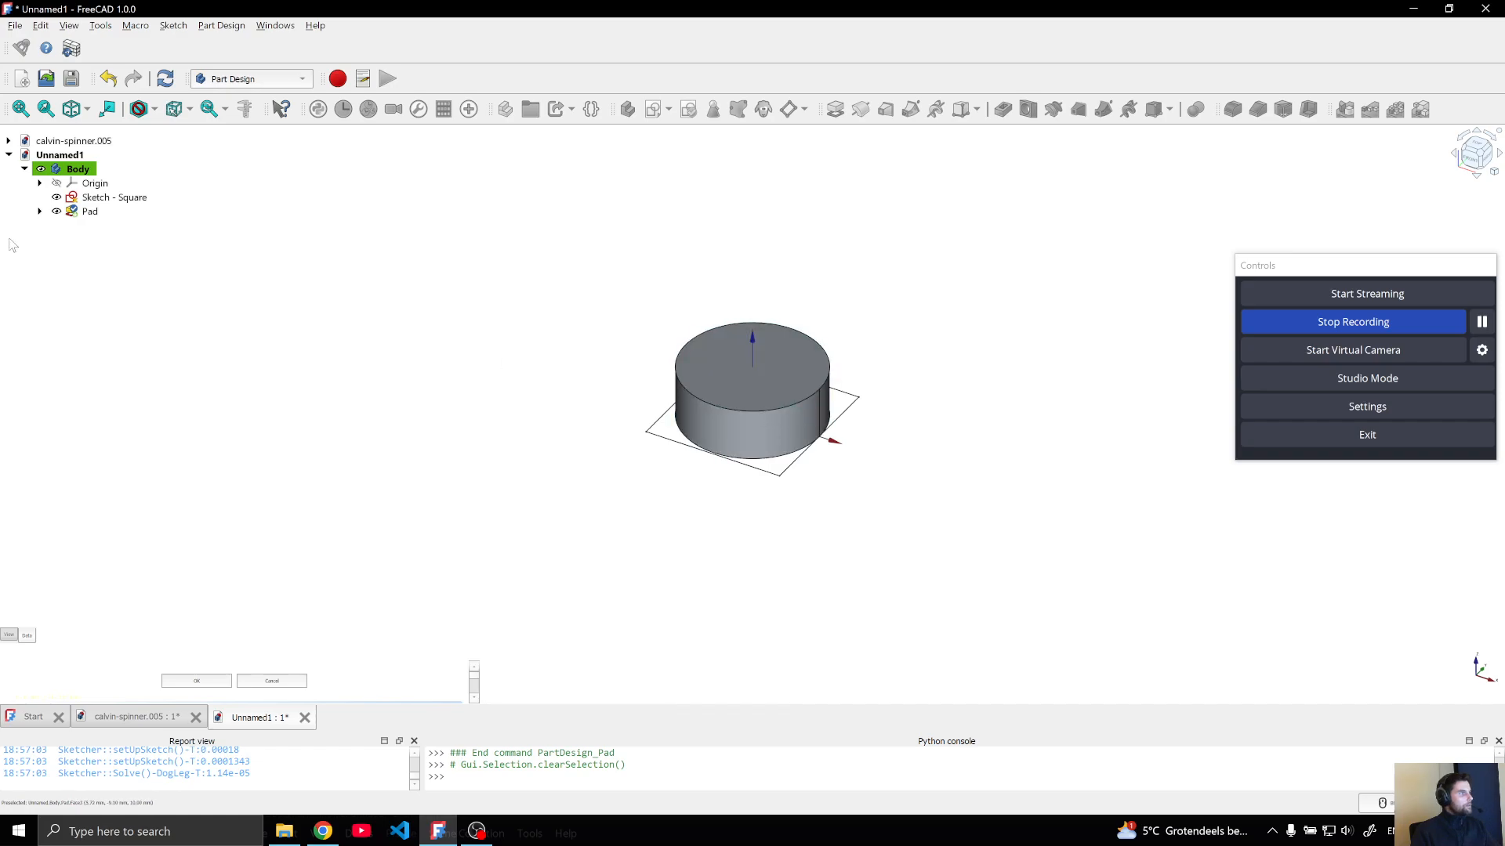
Change the pad's profile to "Sketch - Square" and recompute the document
click(78, 213)
scroll(196, 543, down, 2)
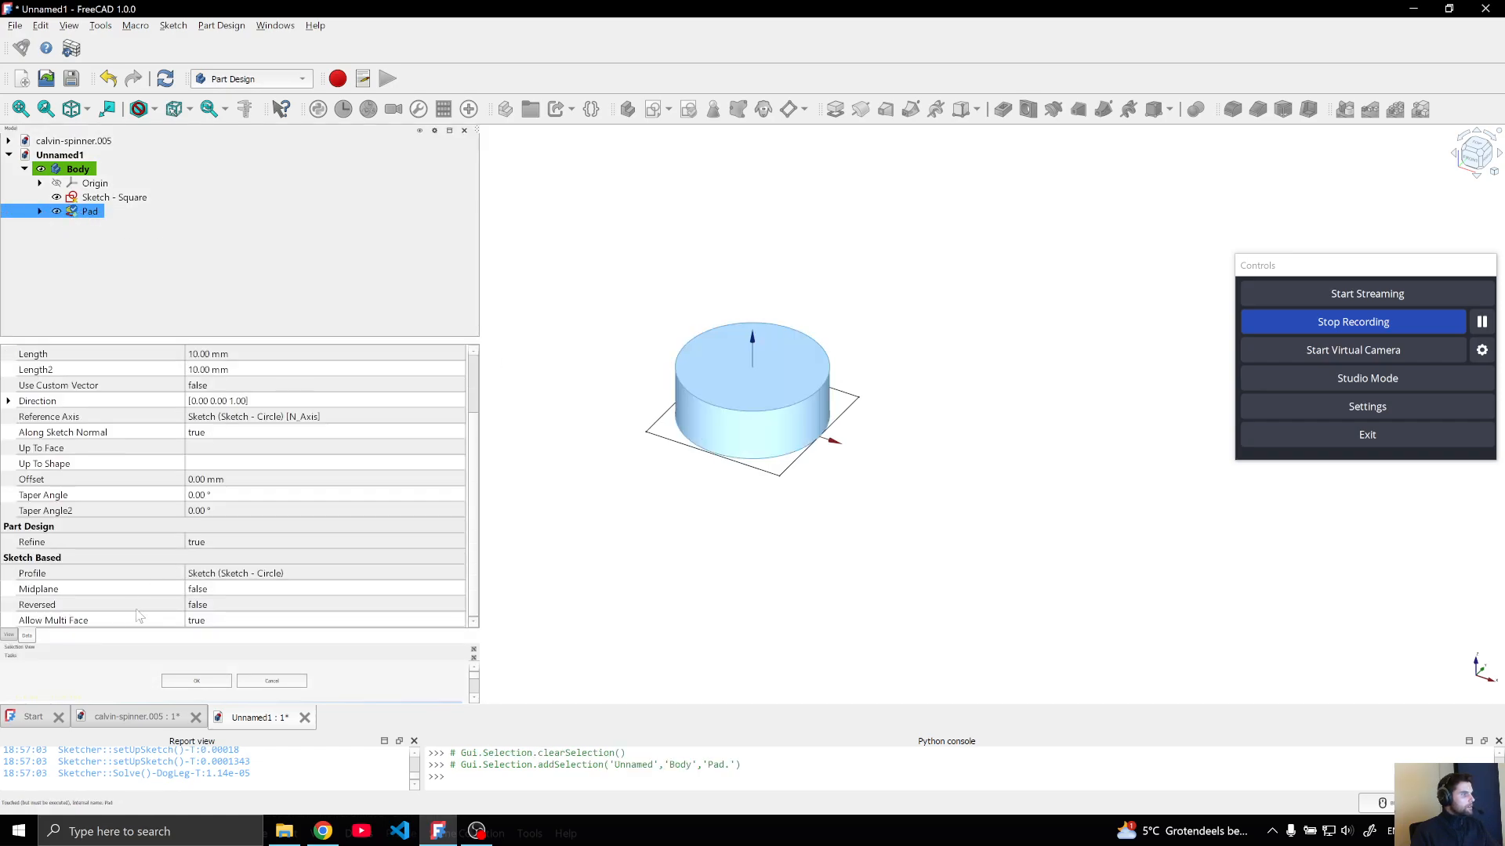
click(233, 578)
click(235, 573)
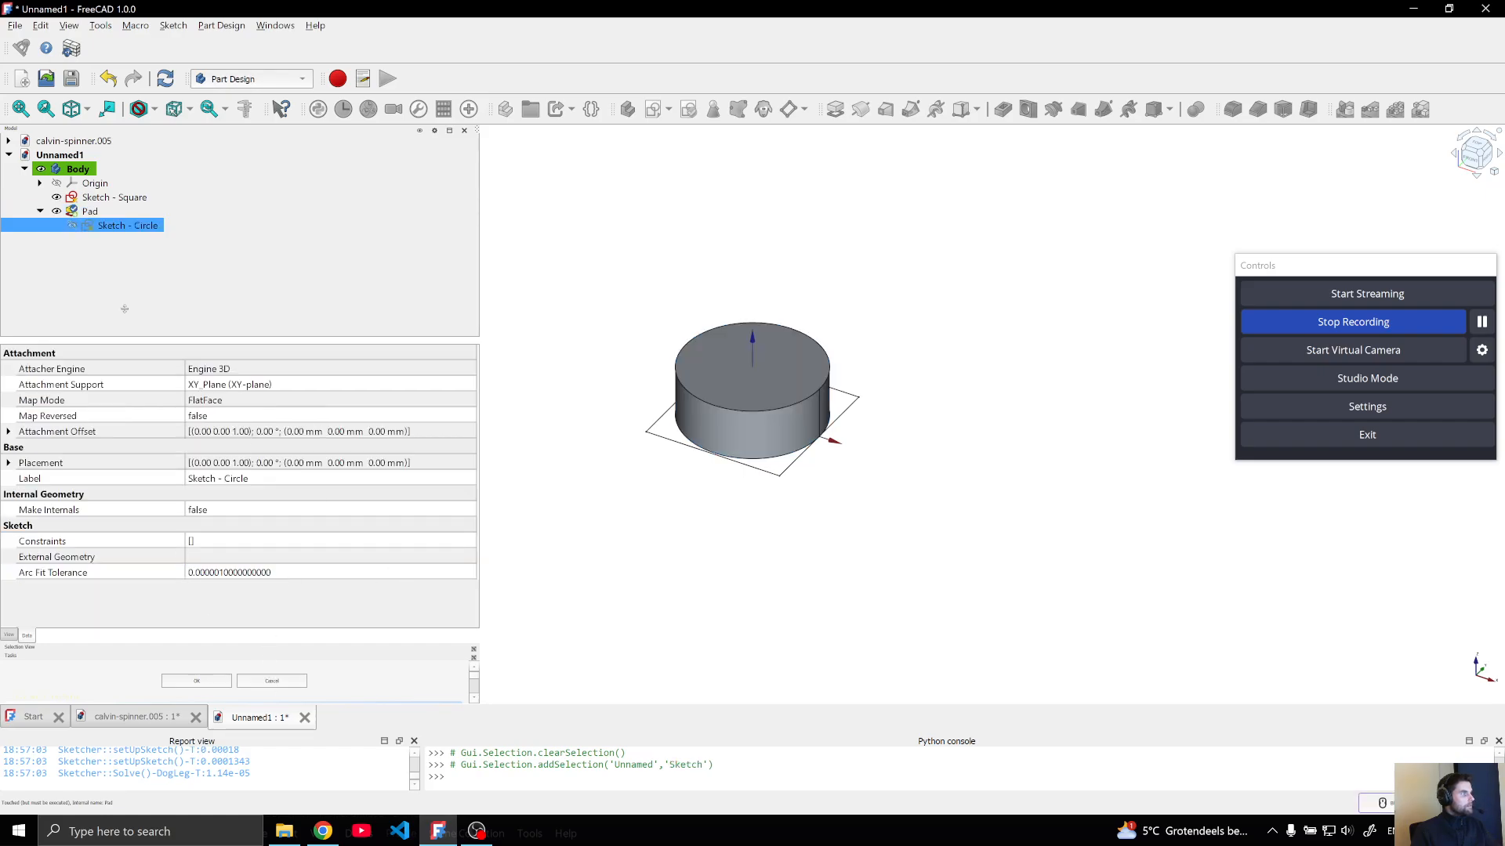
click(89, 212)
scroll(247, 536, down, 2)
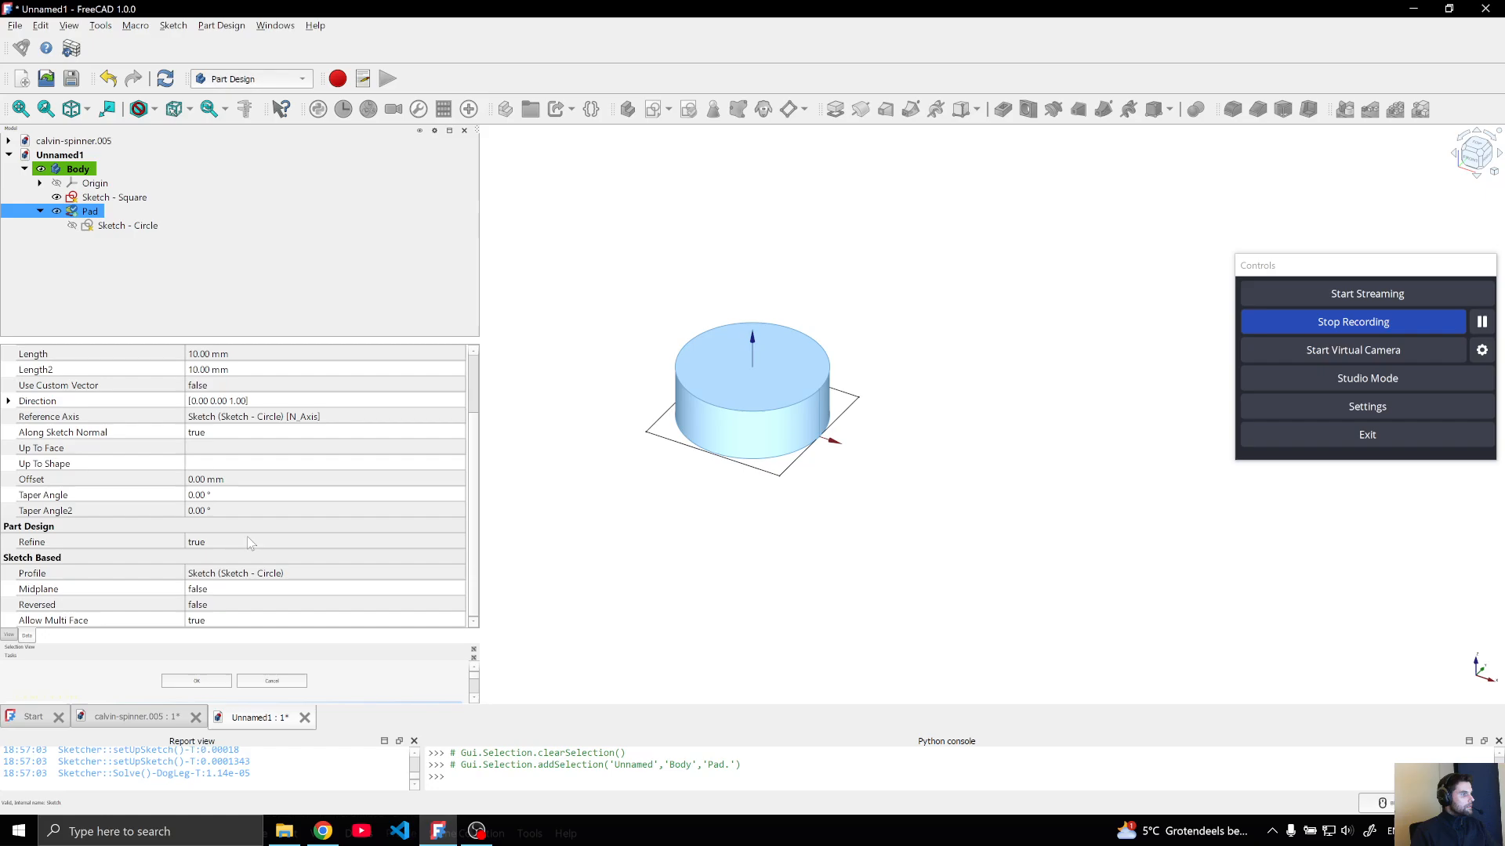
click(337, 574)
click(458, 574)
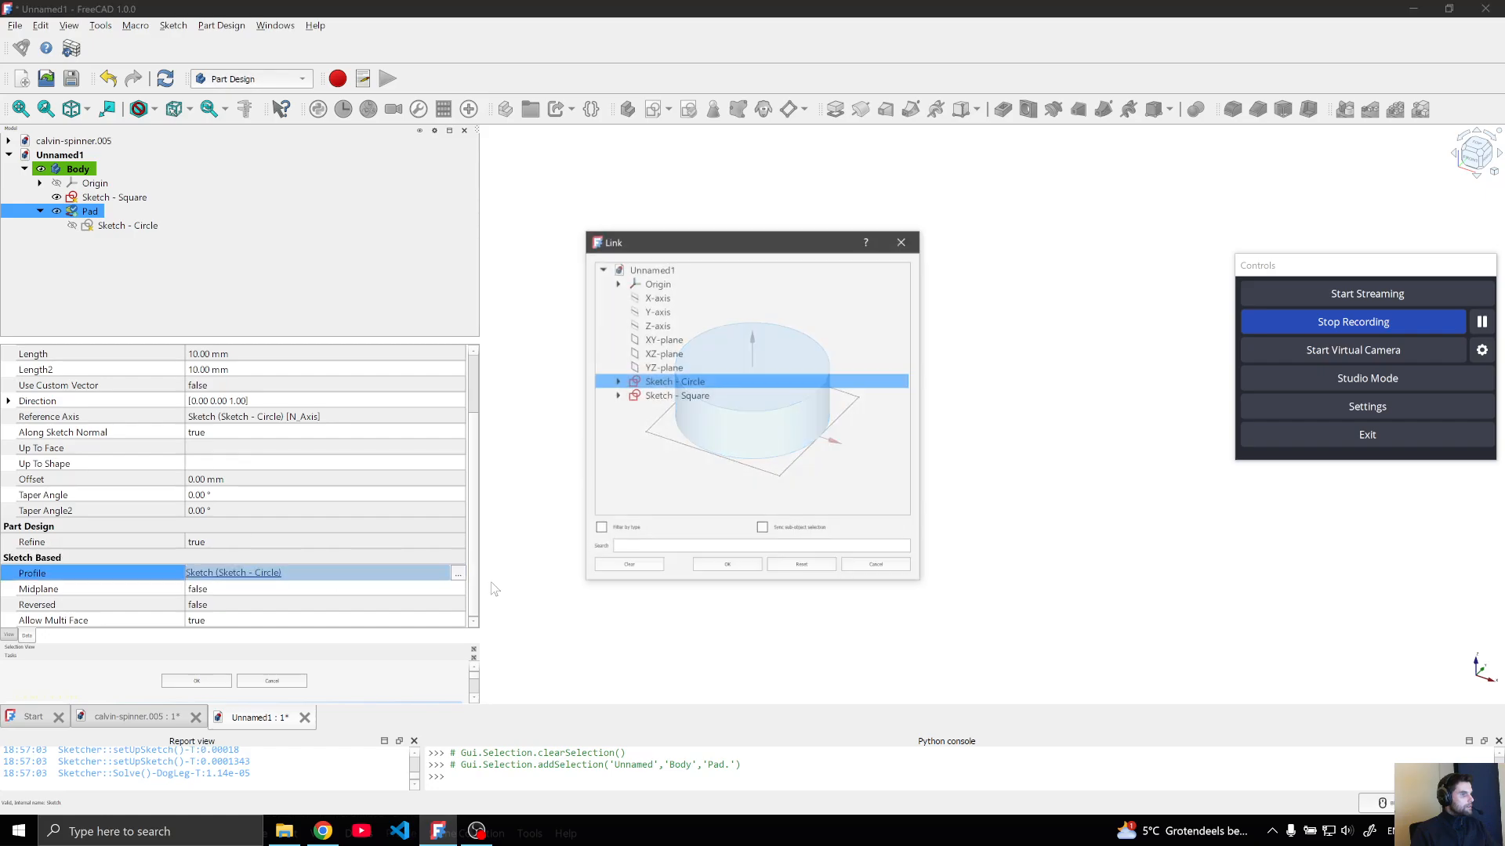
click(690, 396)
click(746, 572)
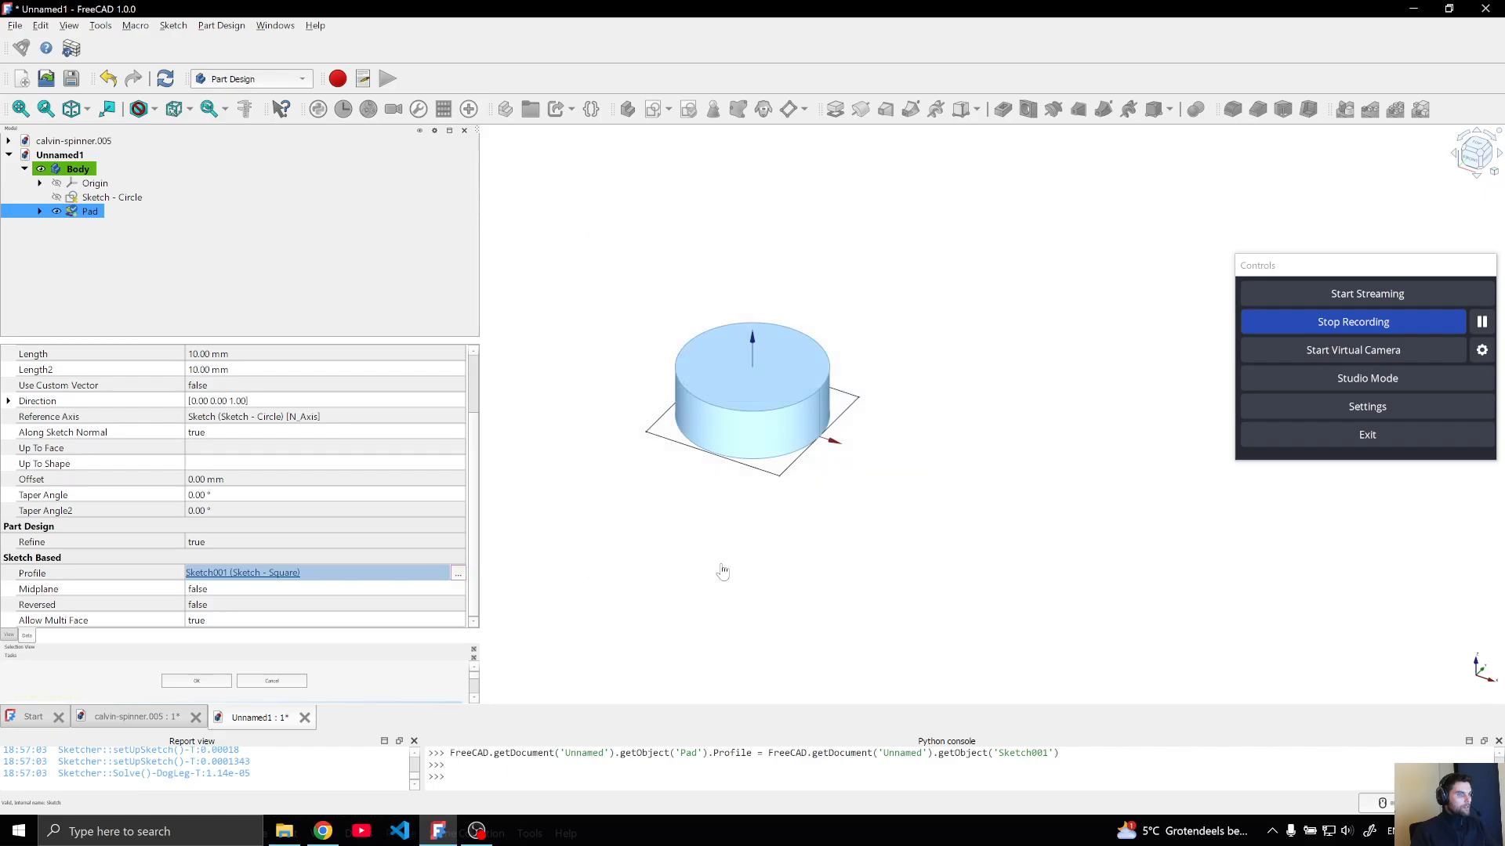
click(87, 213)
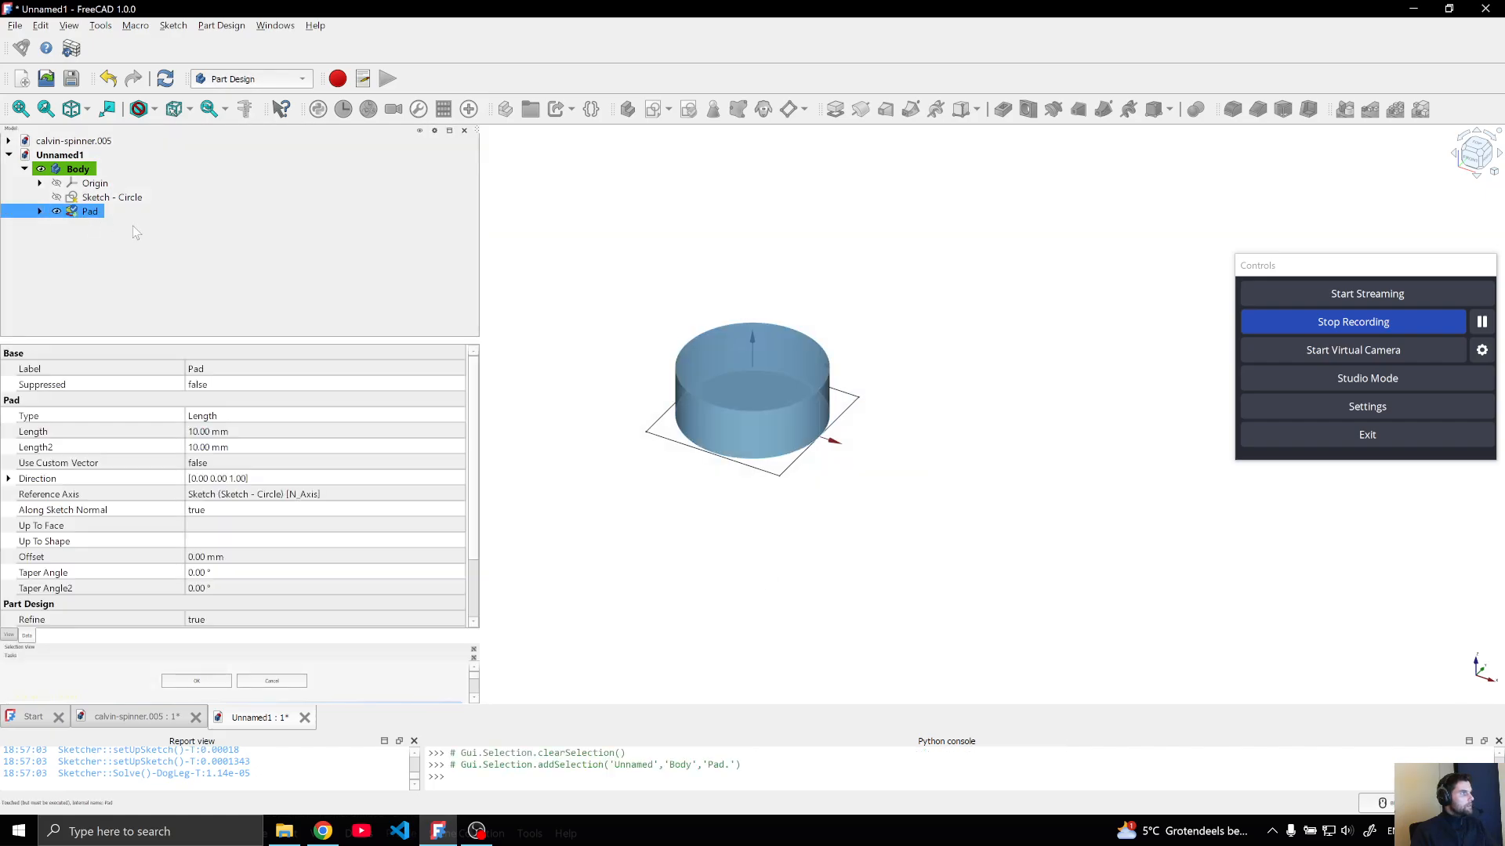
click(164, 78)
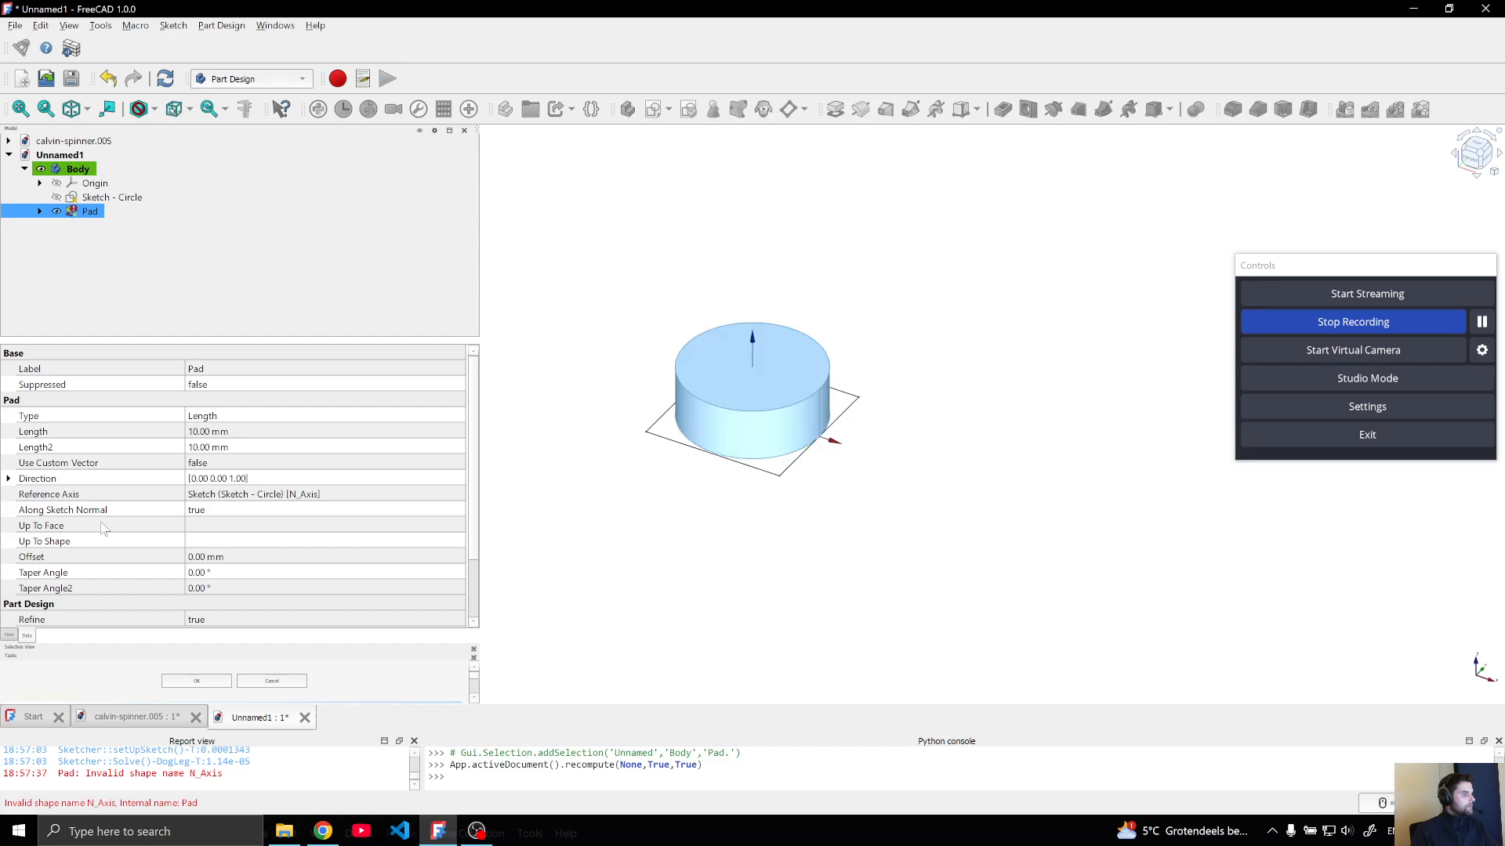
Show the body's origin with its axes and planes
click(245, 495)
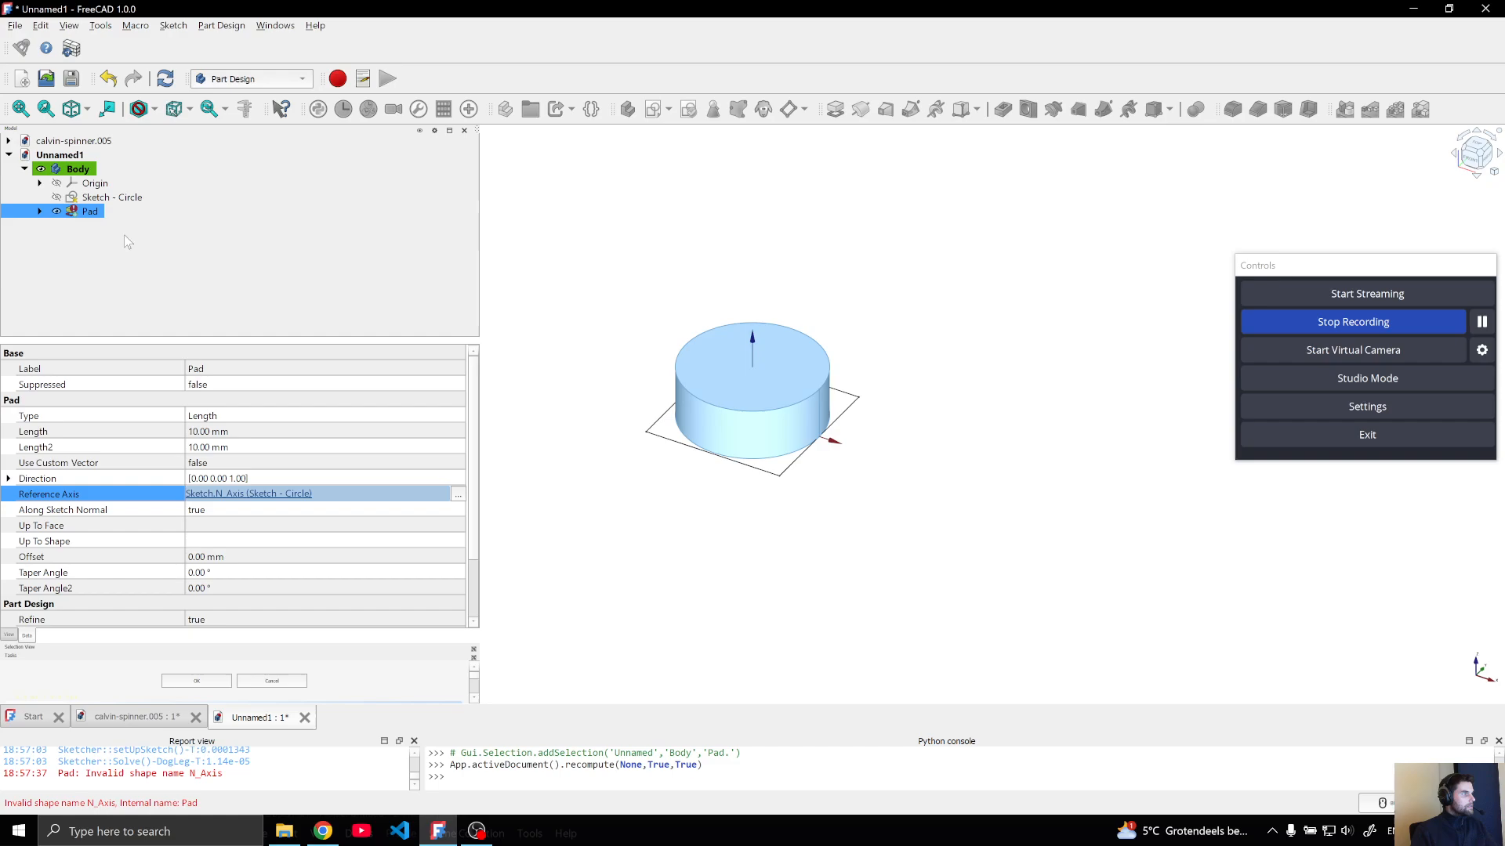
click(41, 183)
click(100, 184)
key(space)
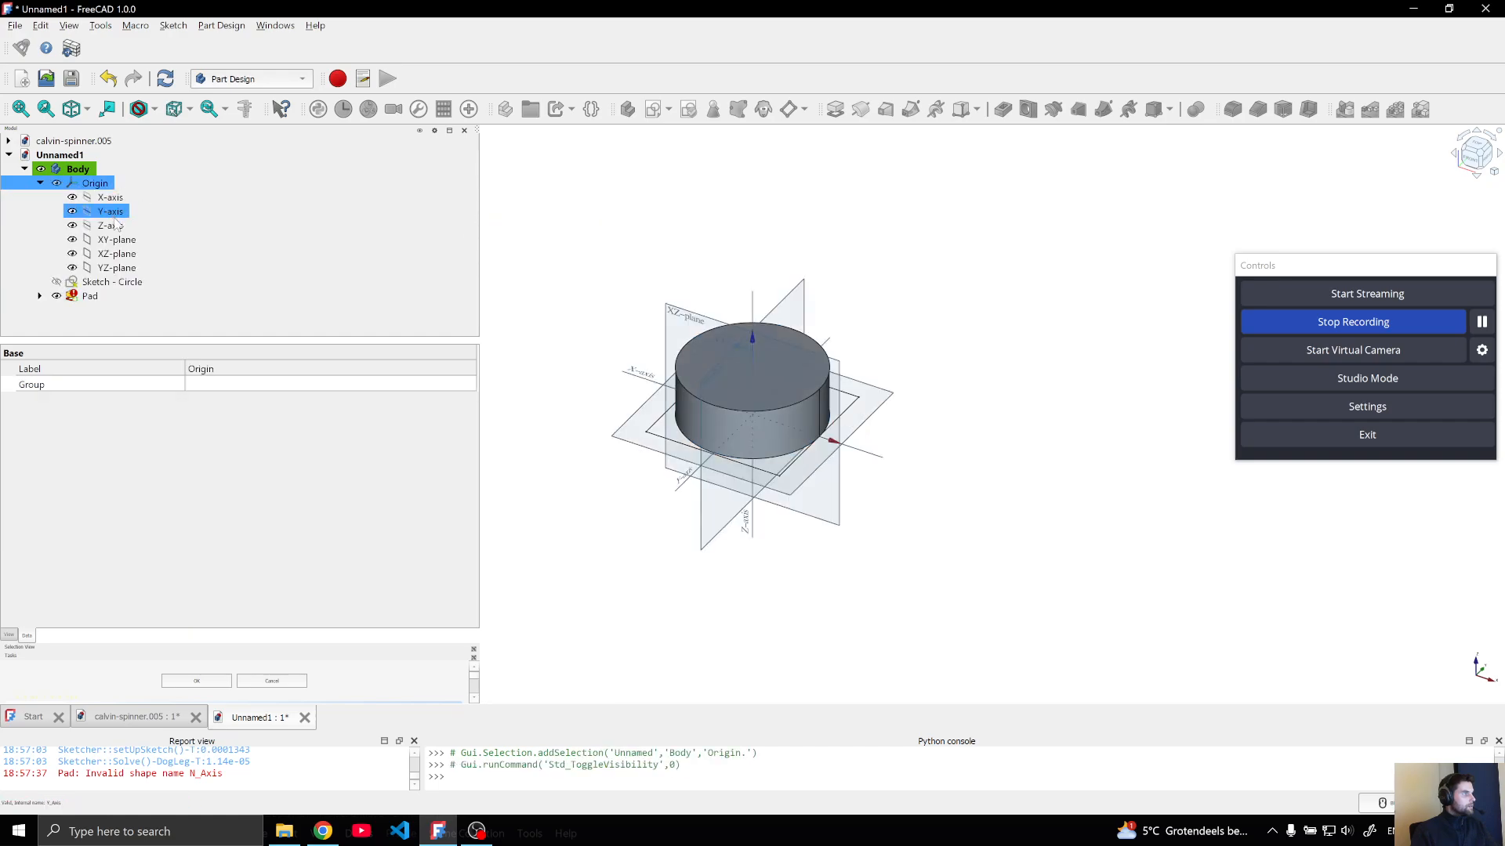
Hide the origin's XY, XZ and YZ planes, leaving only the X, Y and Z axes displayed
click(111, 226)
key(space)
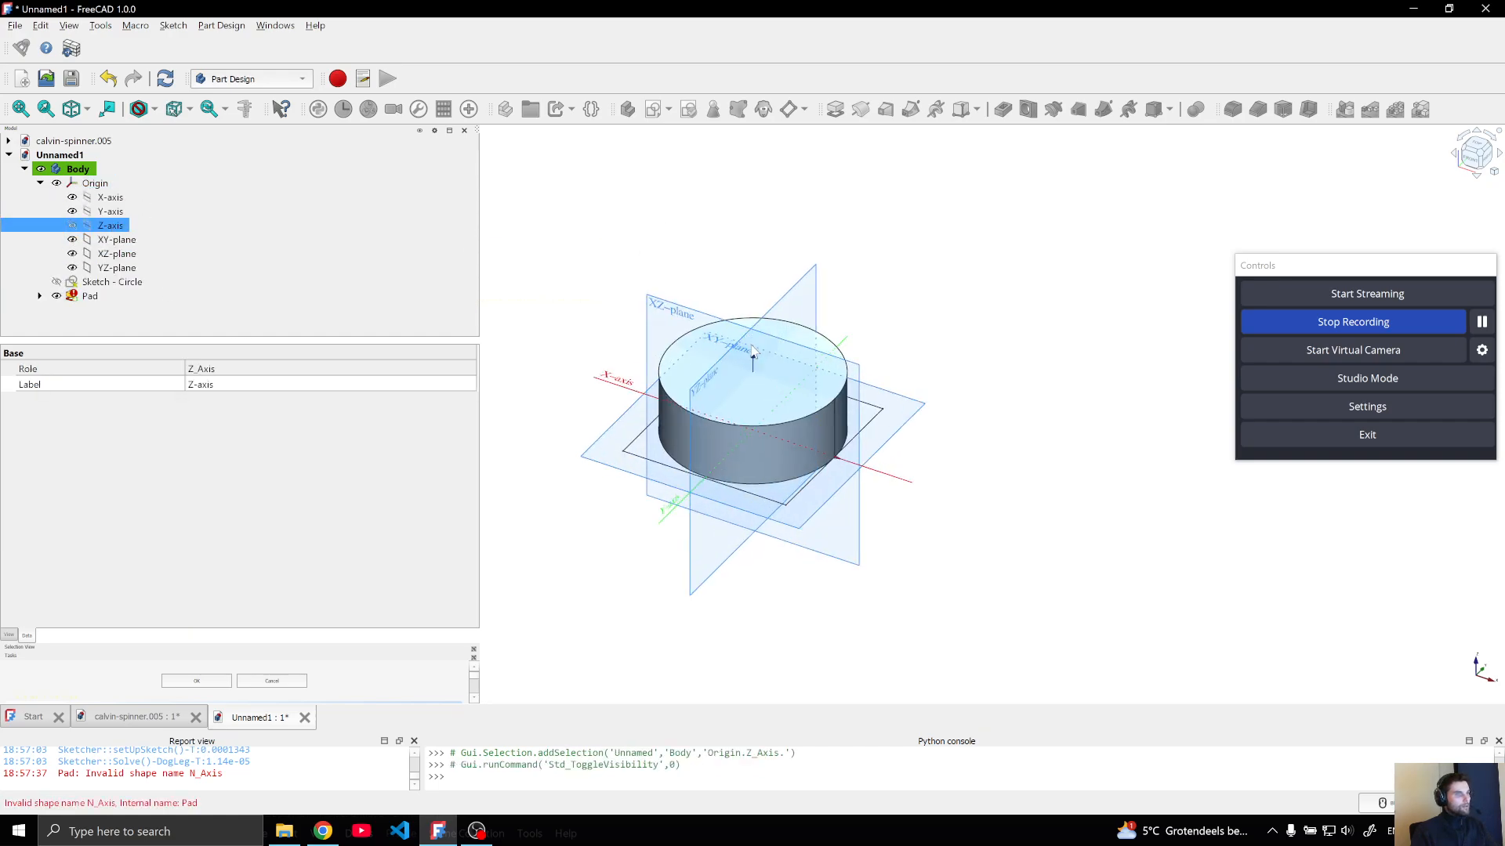
scroll(750, 343, up, 5)
click(117, 253)
key(space)
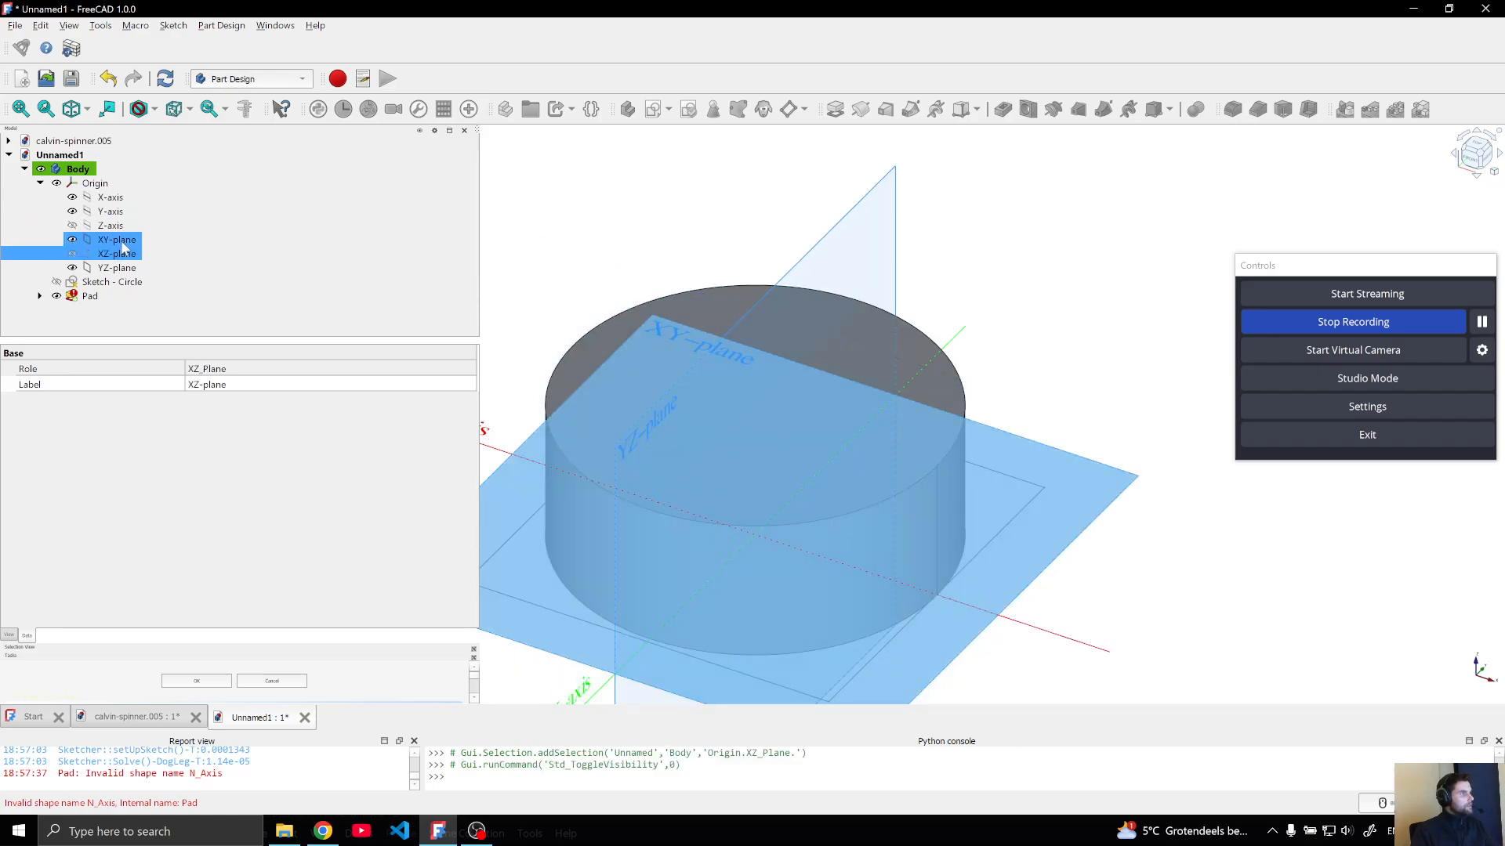
click(117, 239)
key(space)
click(117, 267)
key(space)
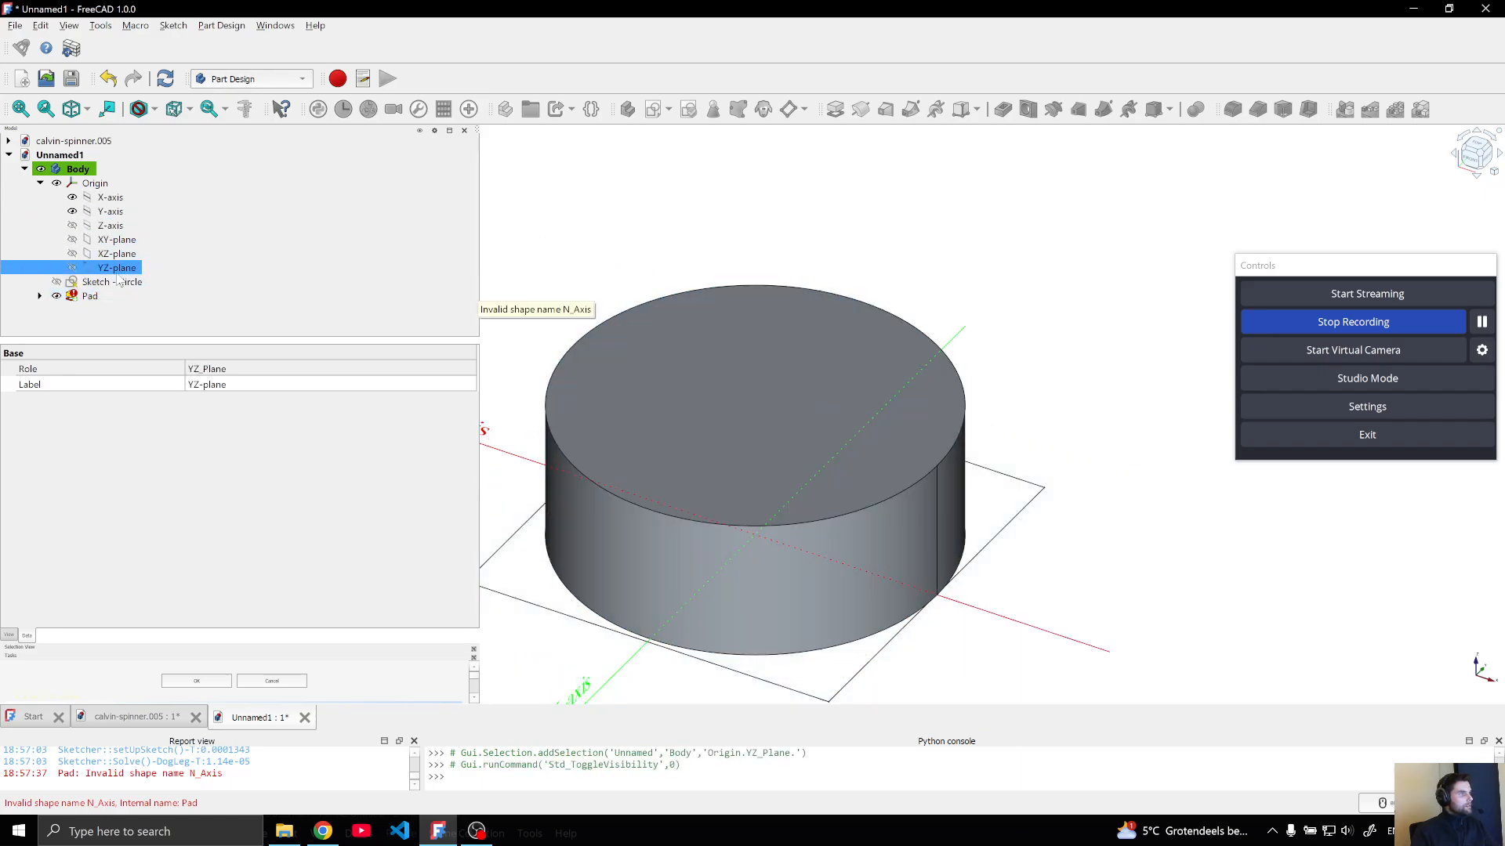
click(113, 226)
key(space)
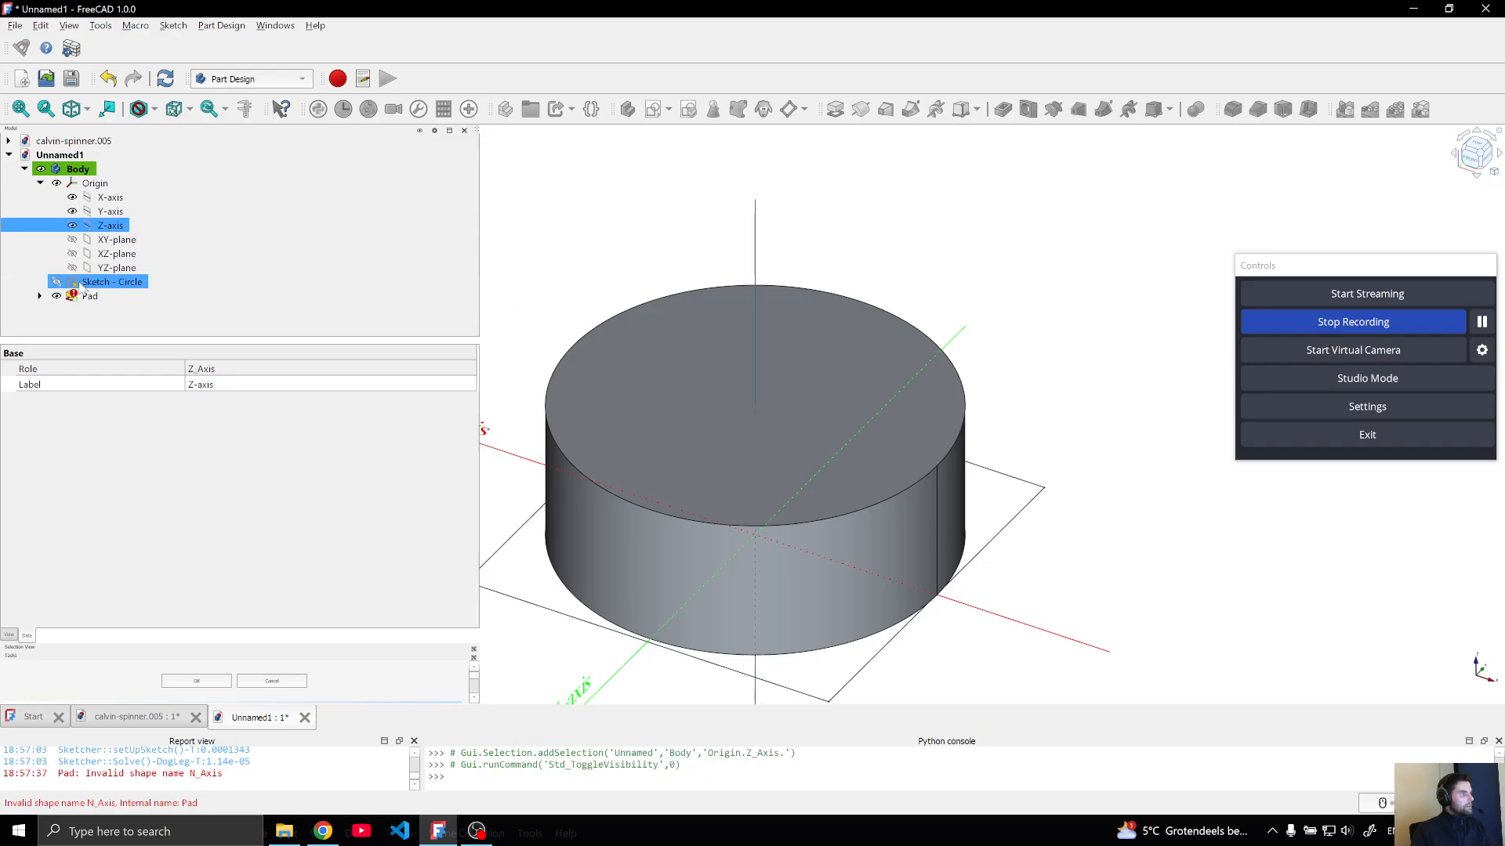
Try to set the pad's reference axis to the origin's Z-axis and accept the pad's parameters
click(87, 296)
click(401, 494)
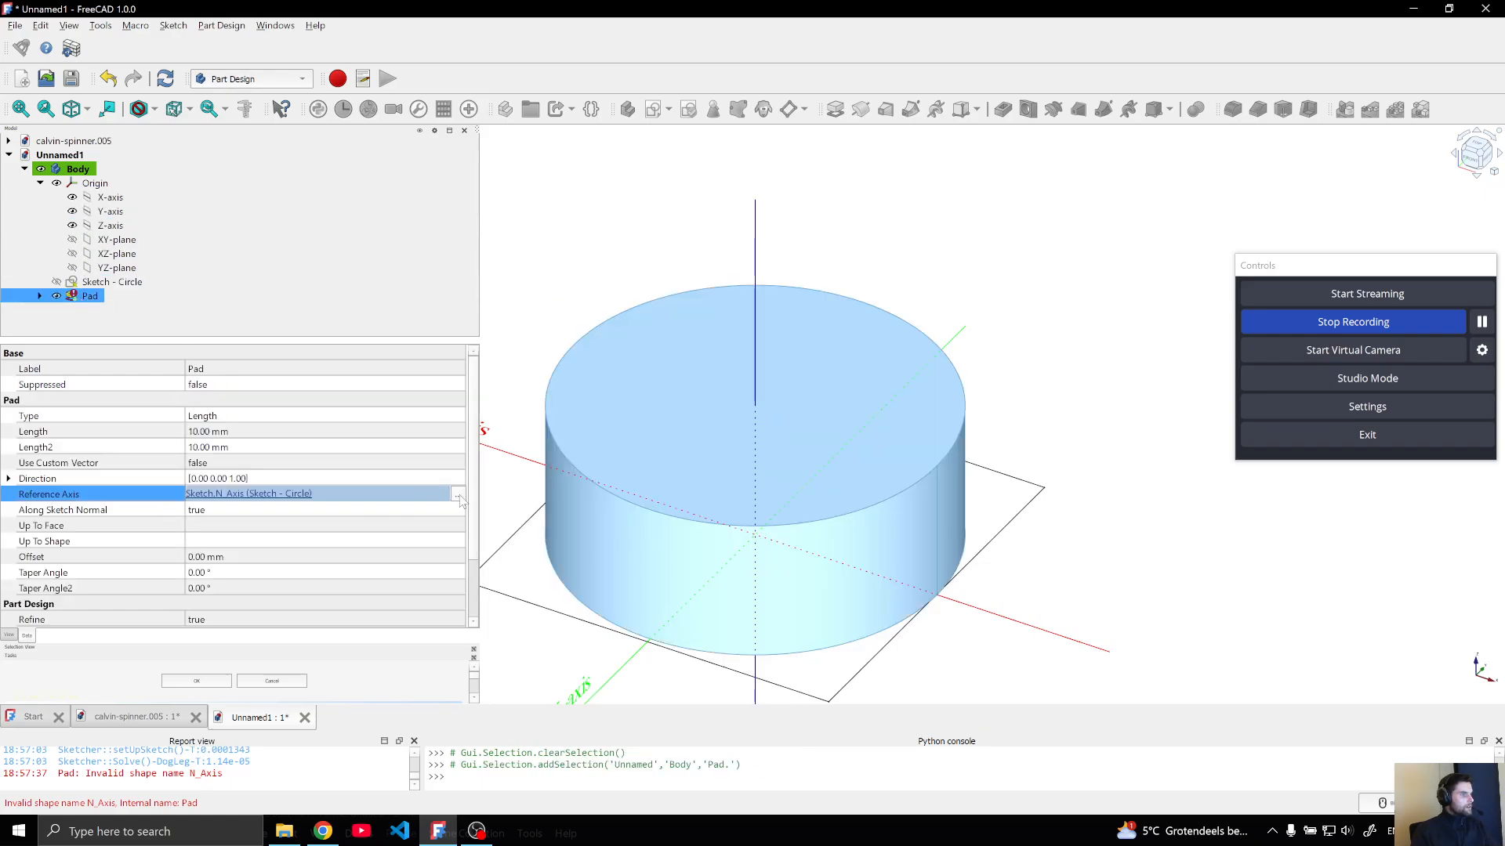
click(457, 494)
click(657, 325)
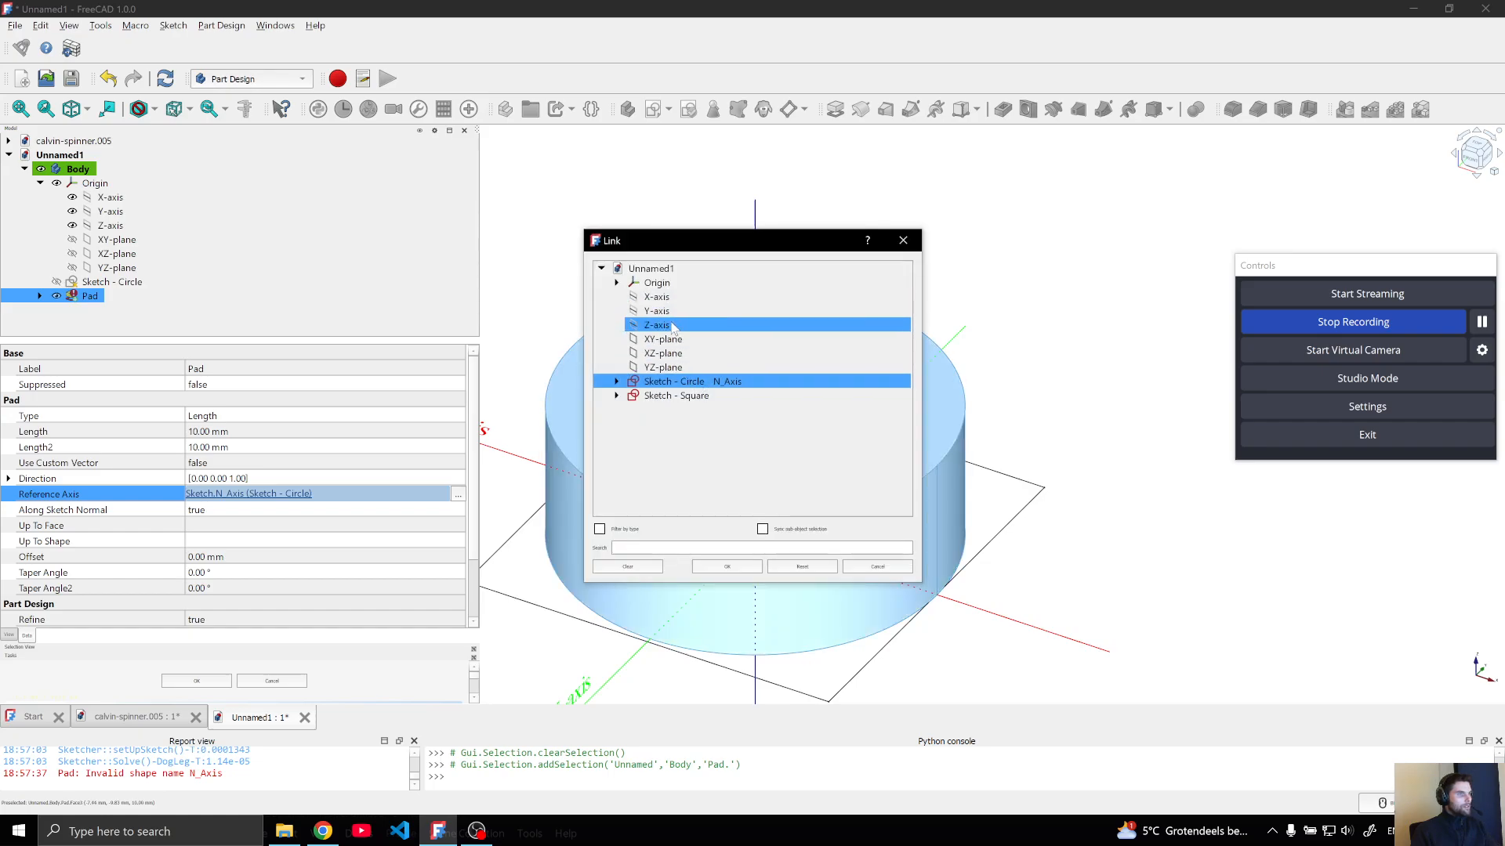
click(733, 566)
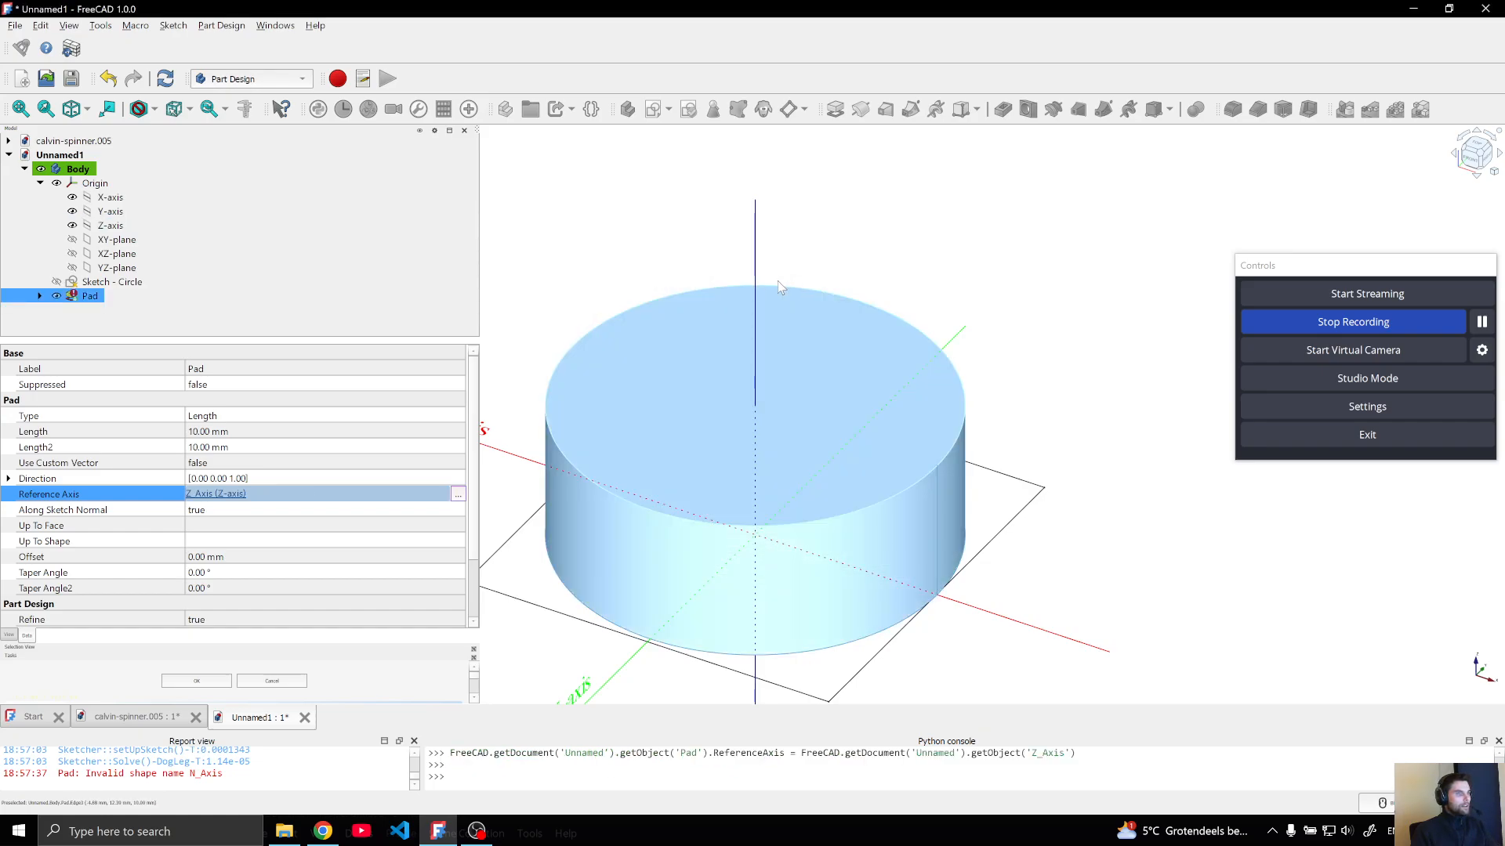
click(254, 400)
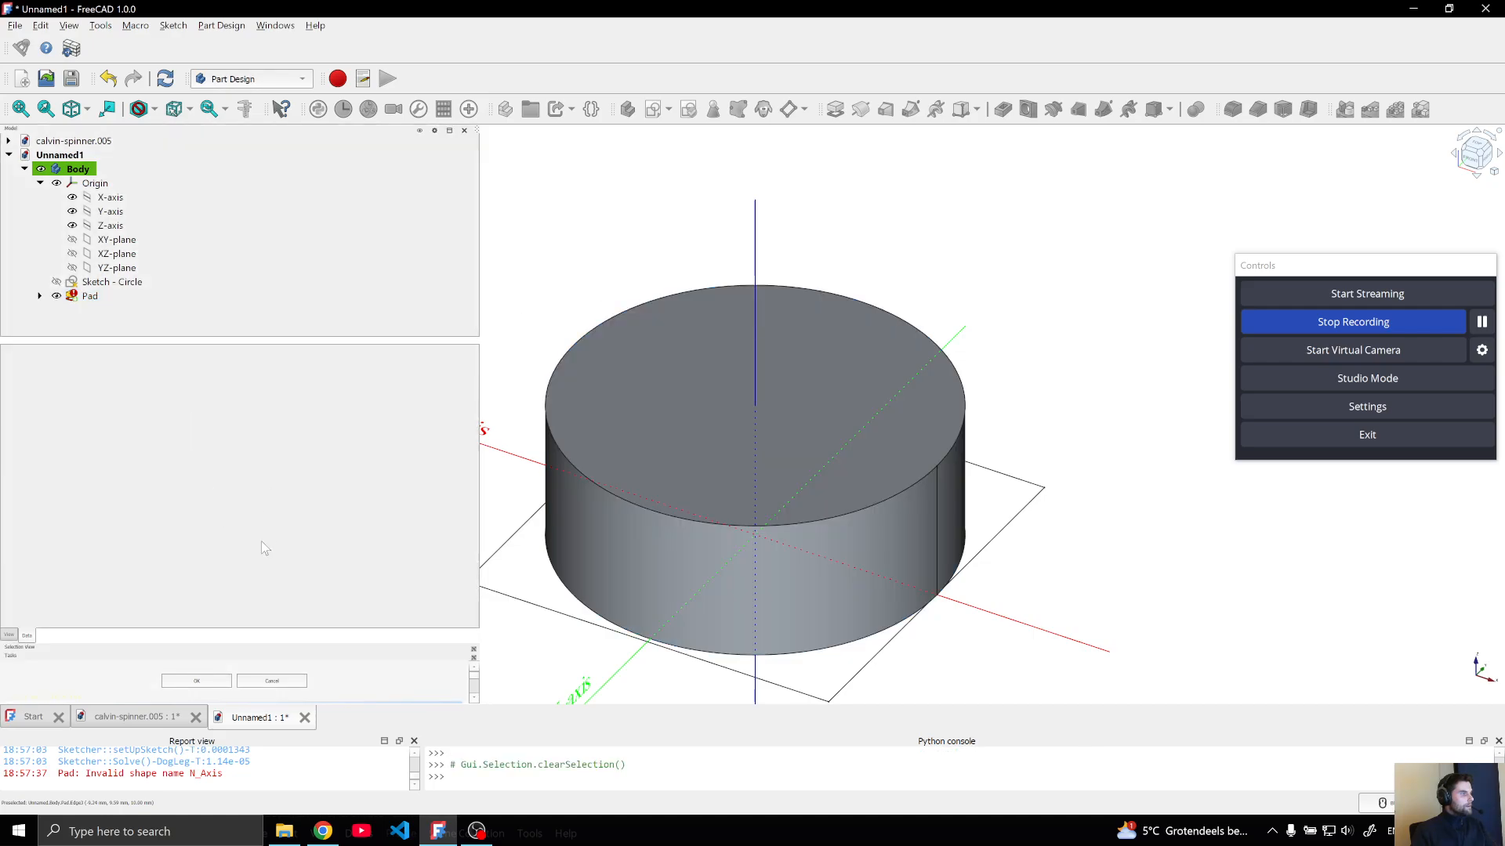
click(225, 683)
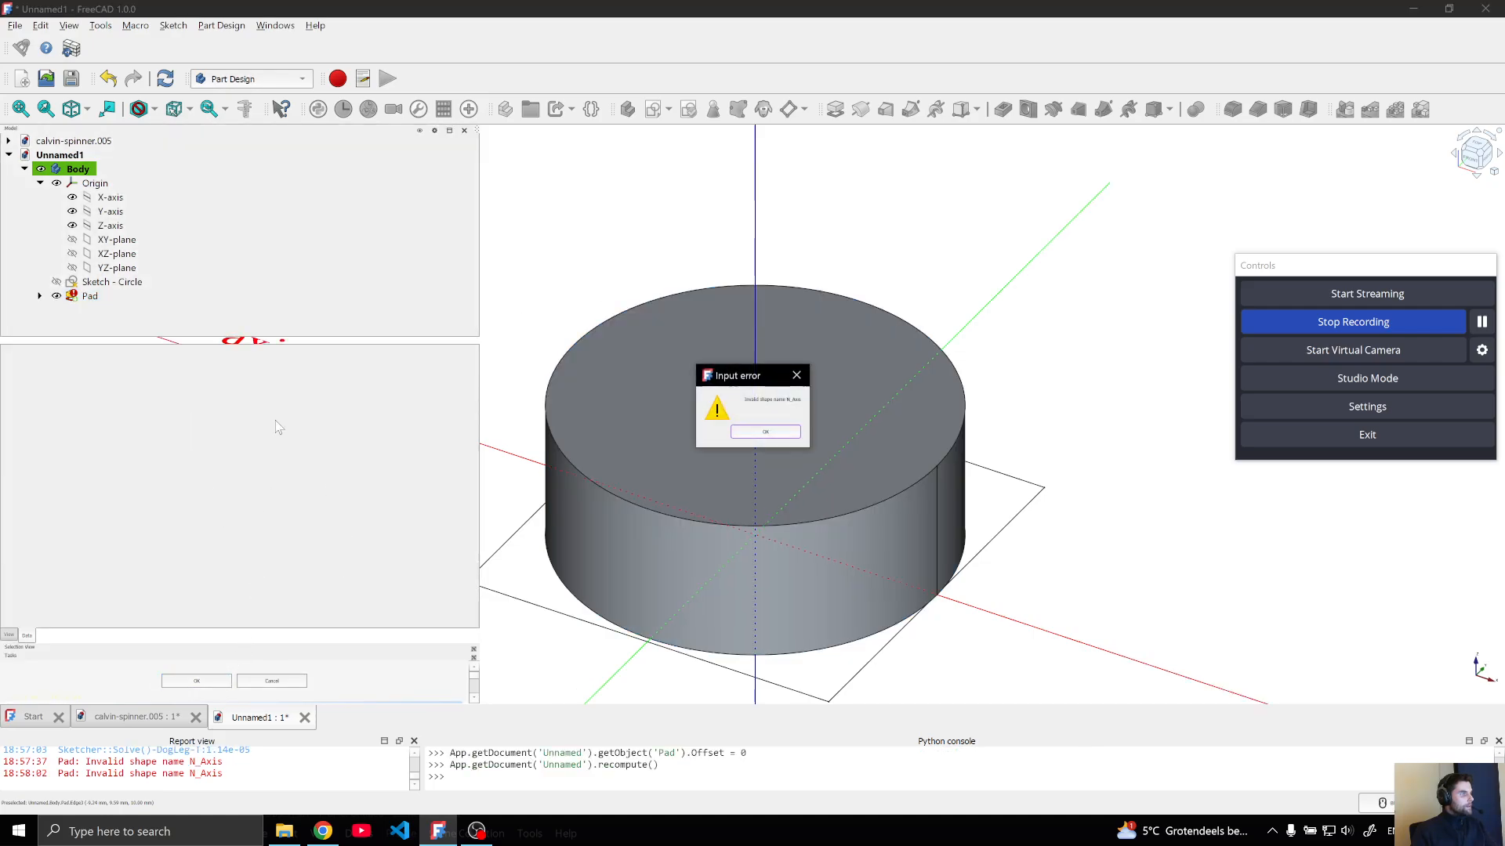
click(786, 433)
click(90, 295)
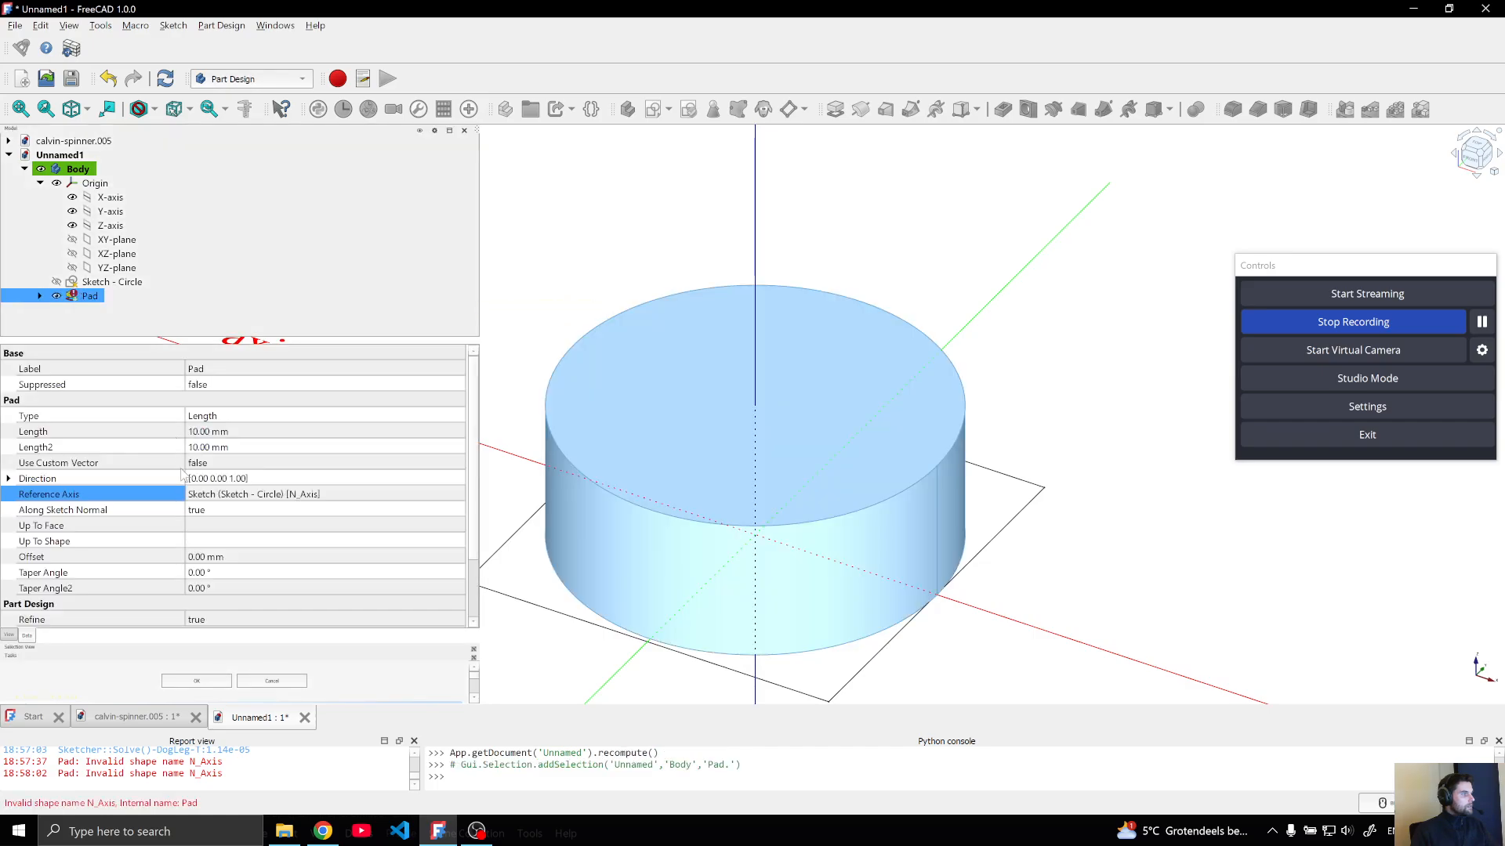
click(255, 497)
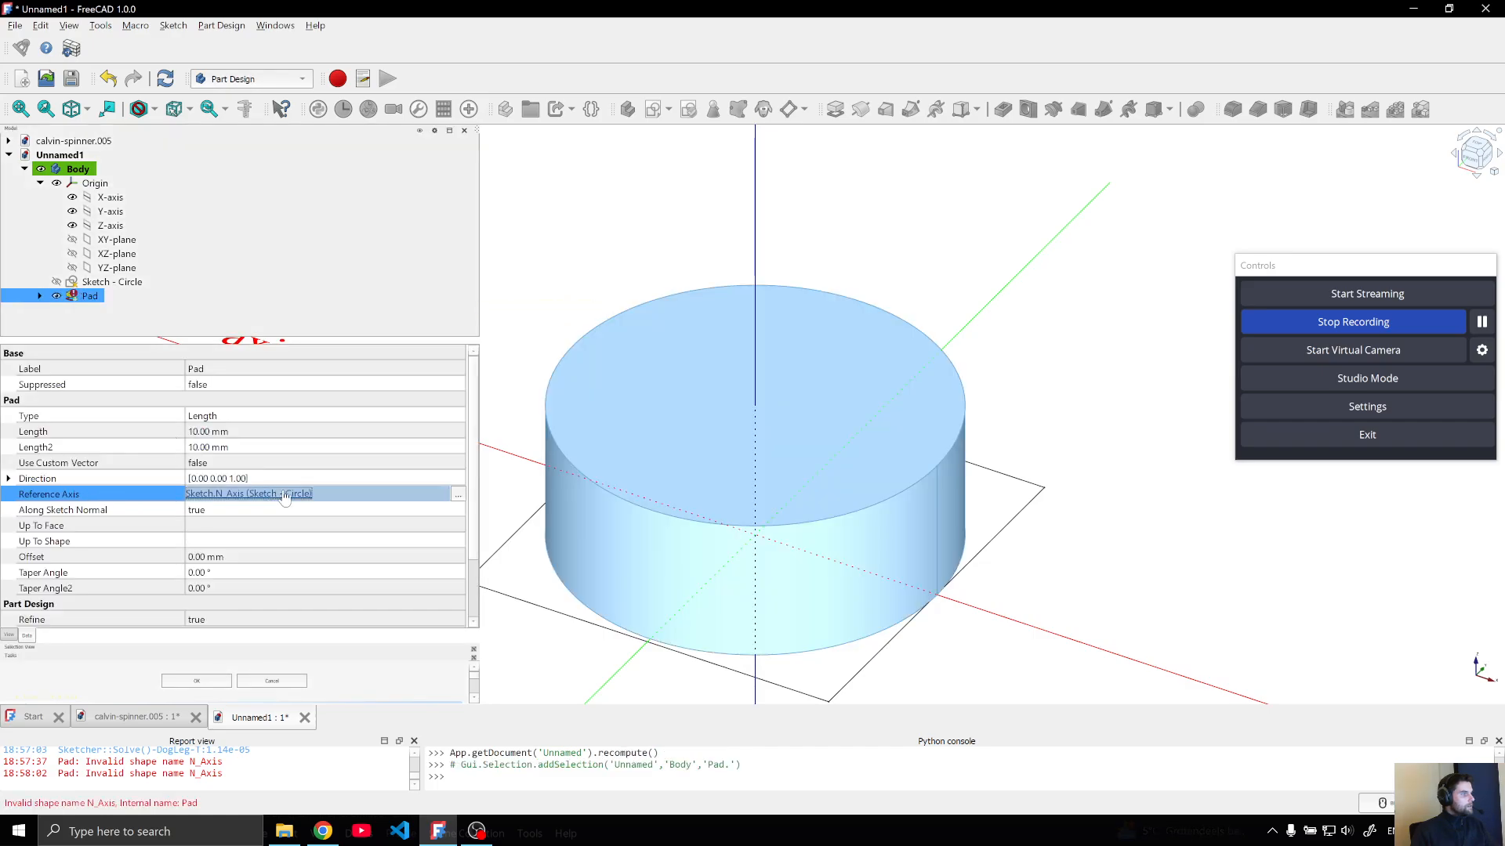
click(294, 496)
click(89, 296)
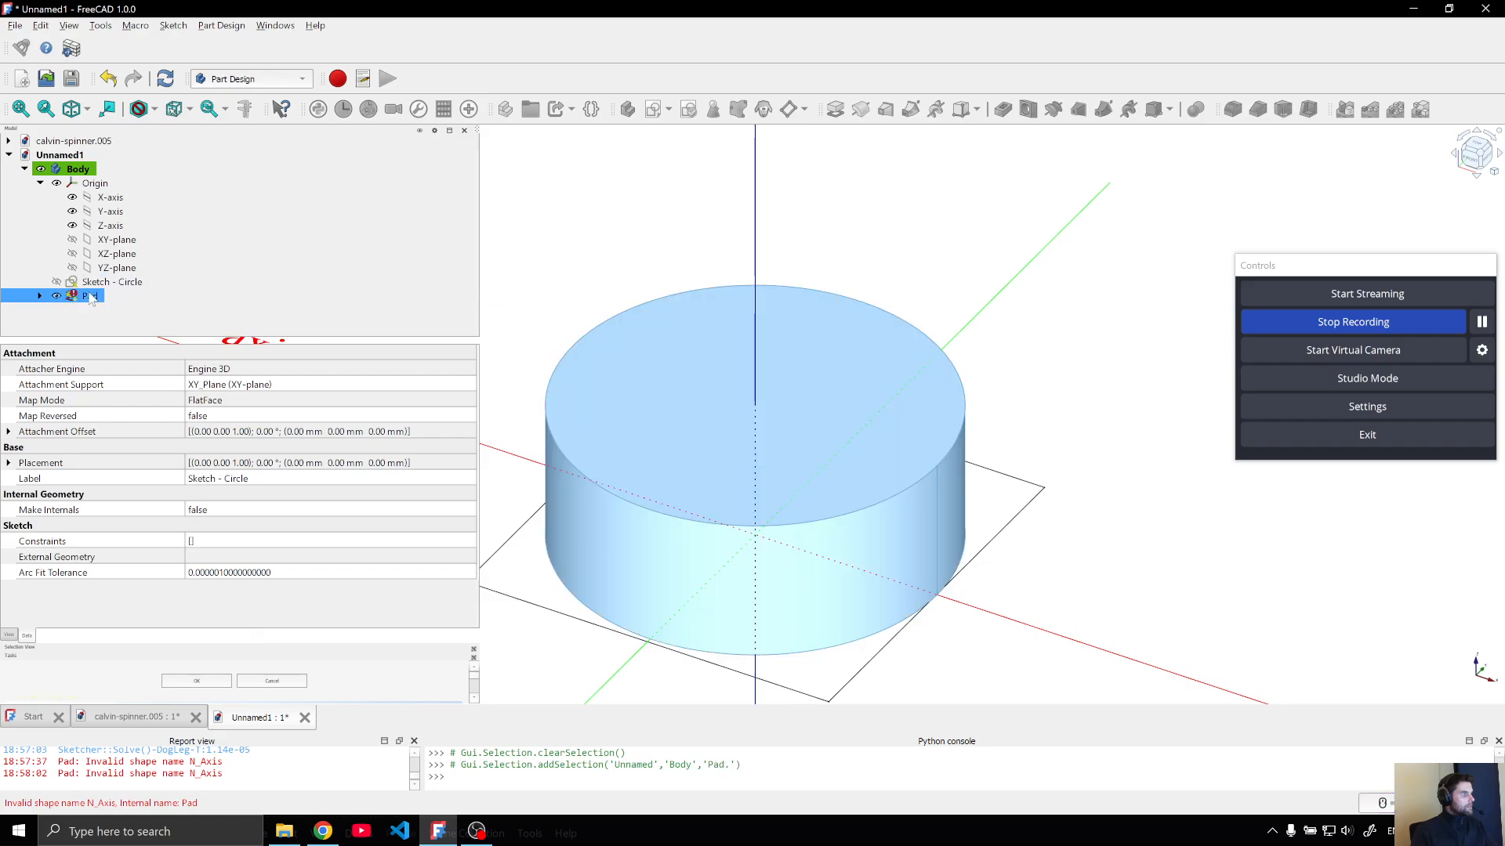
click(452, 496)
click(457, 494)
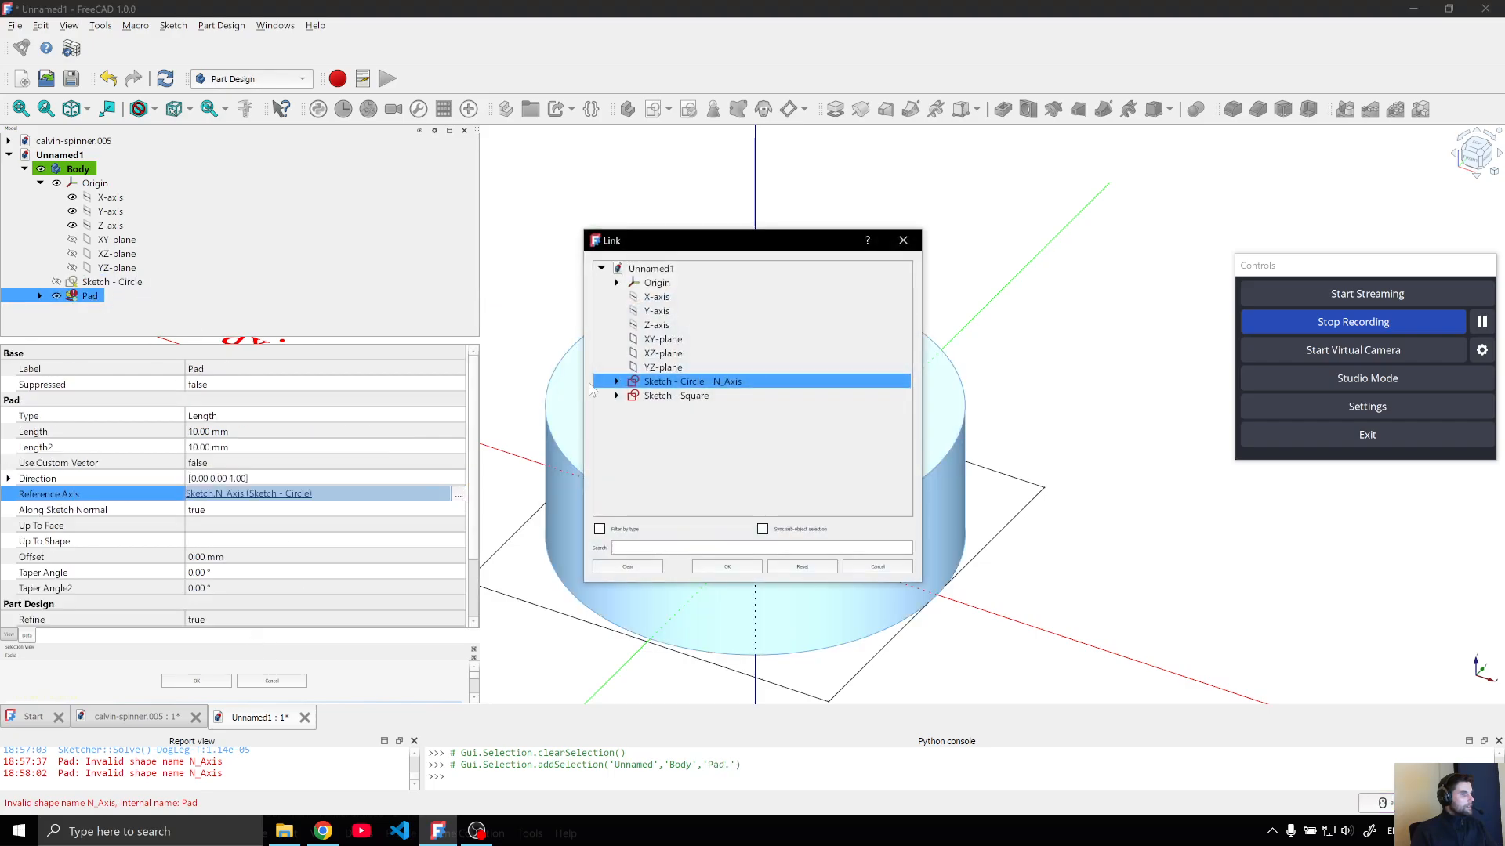
click(673, 326)
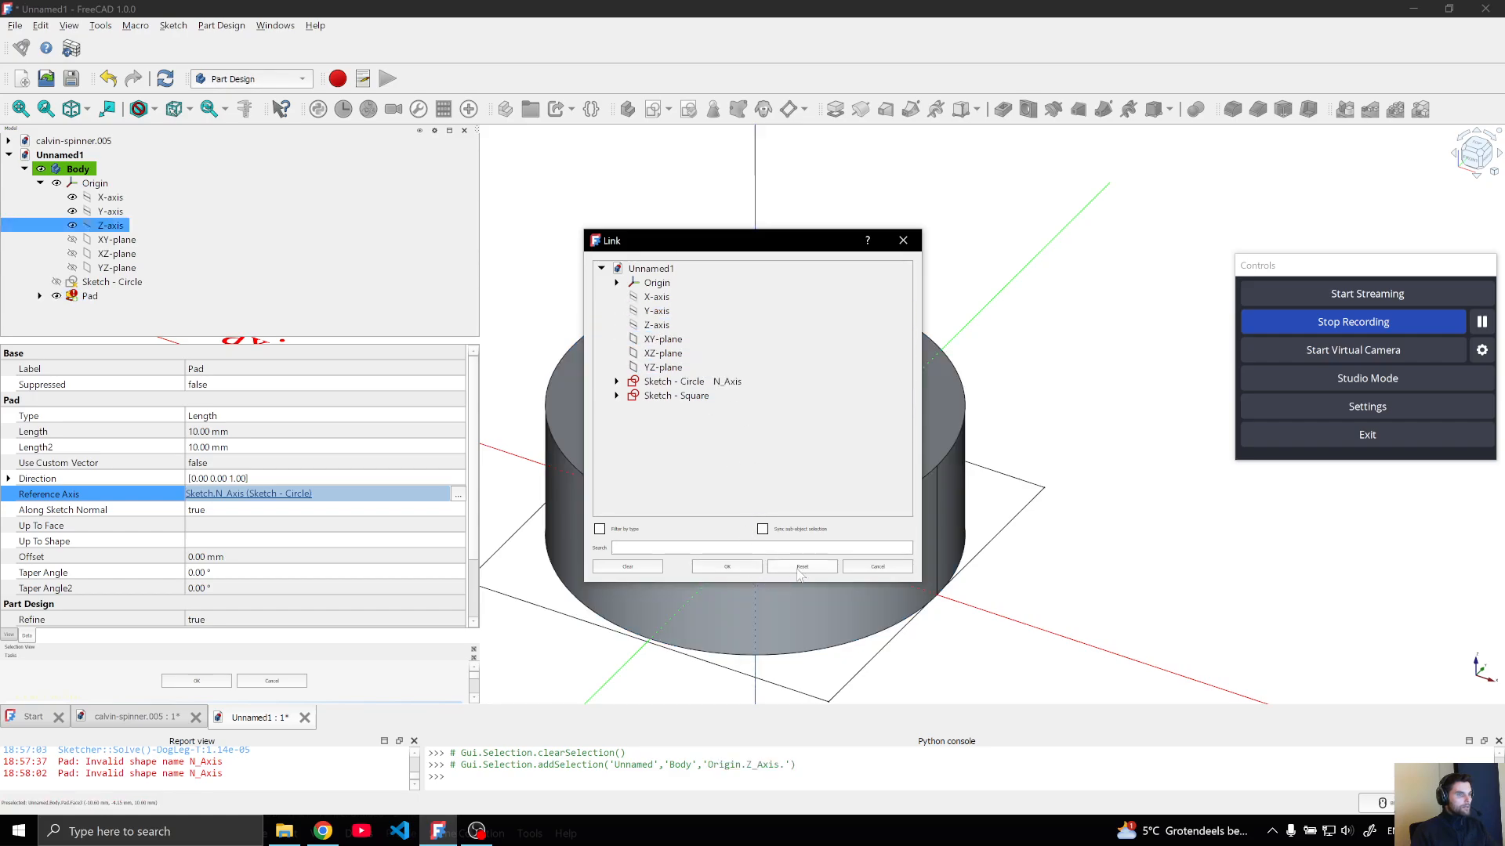
click(877, 567)
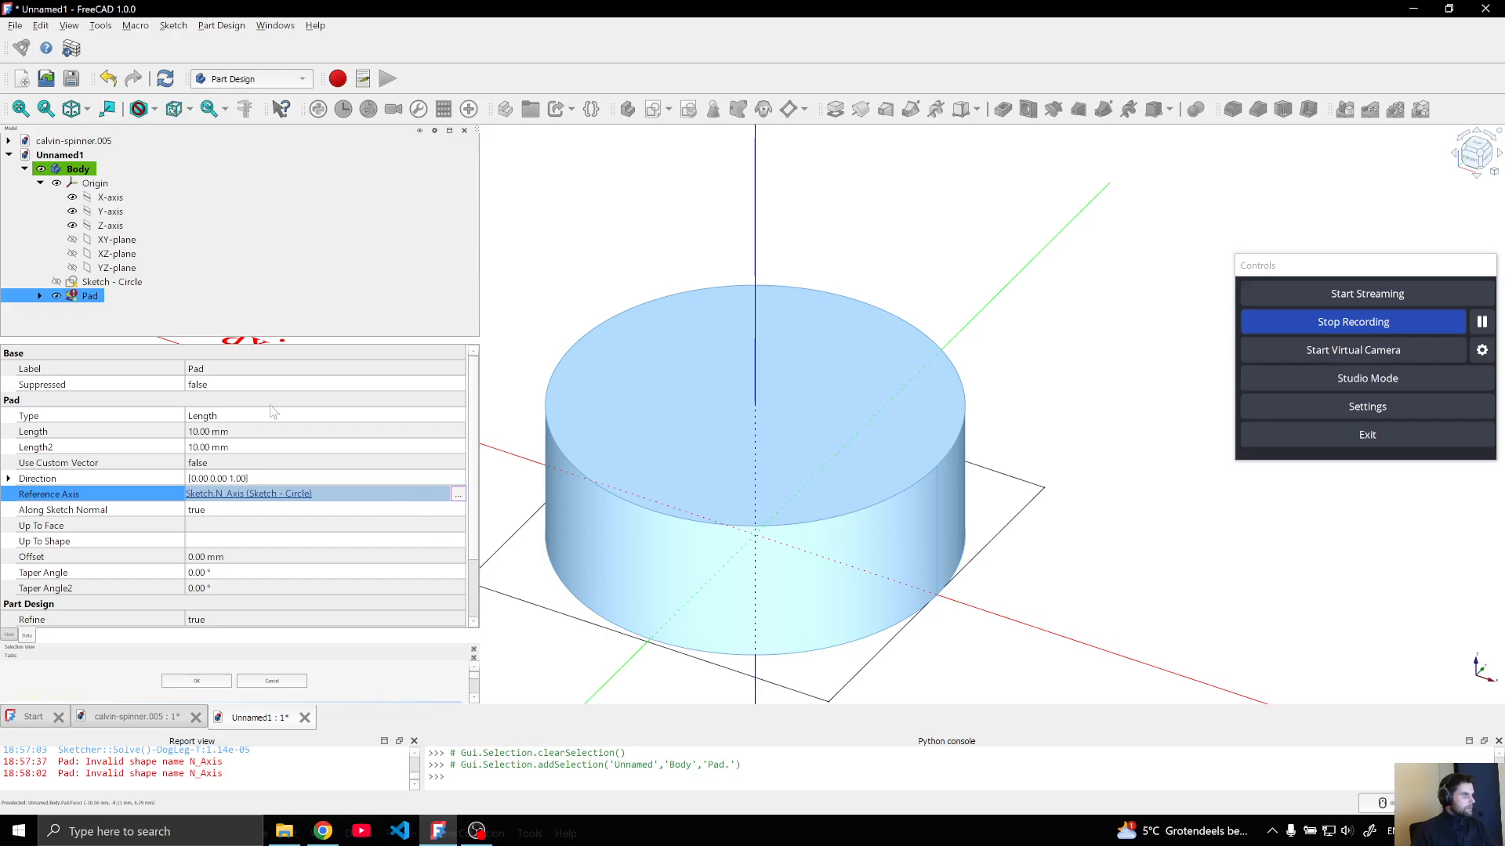
Edit the pad to use Custom direction, with the origin's Z-axis selected, and accept its parameters
right_click(78, 297)
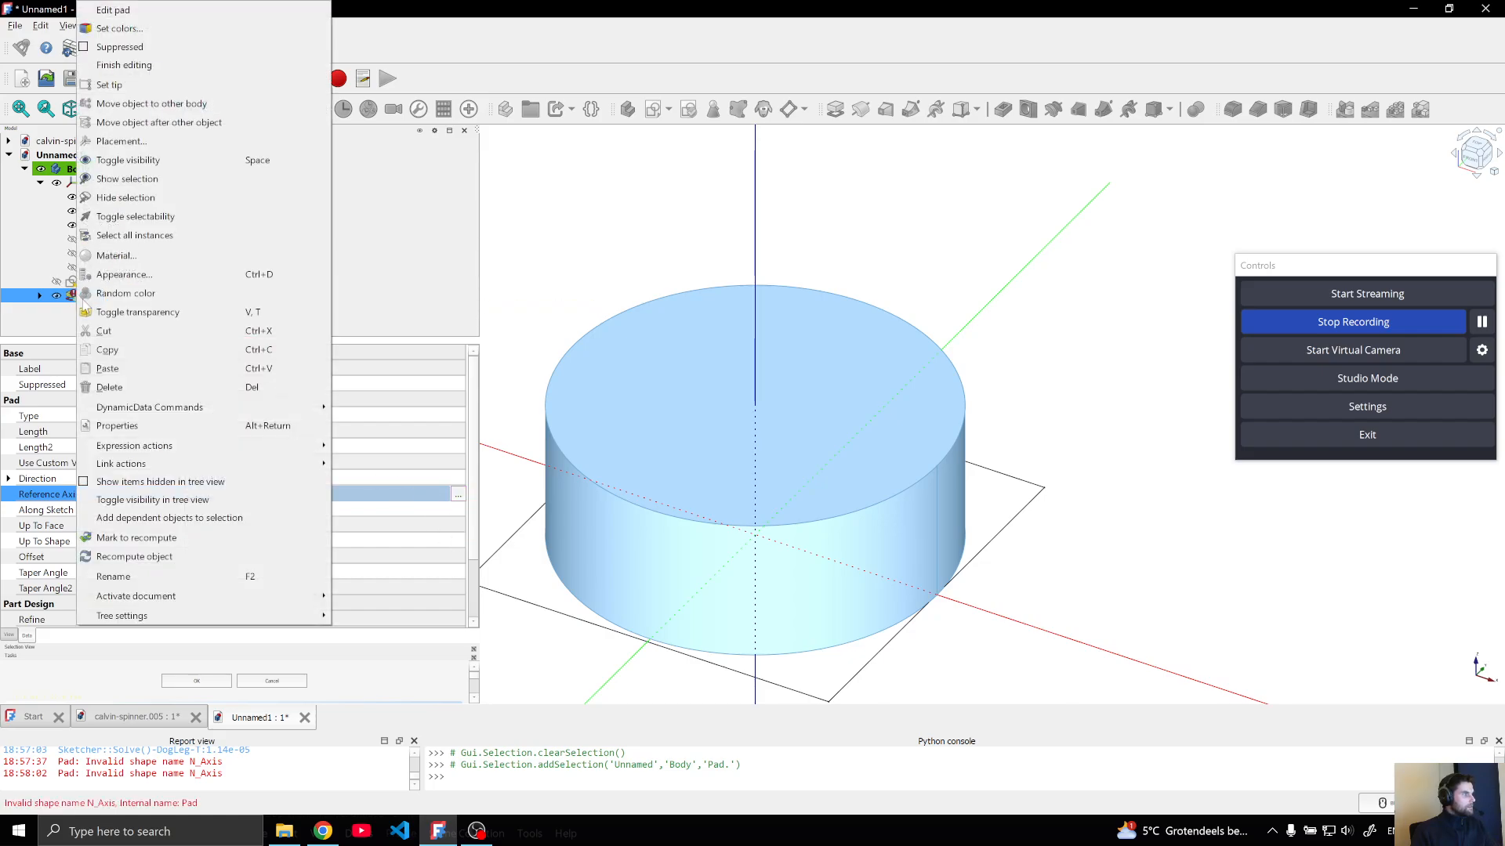
click(113, 10)
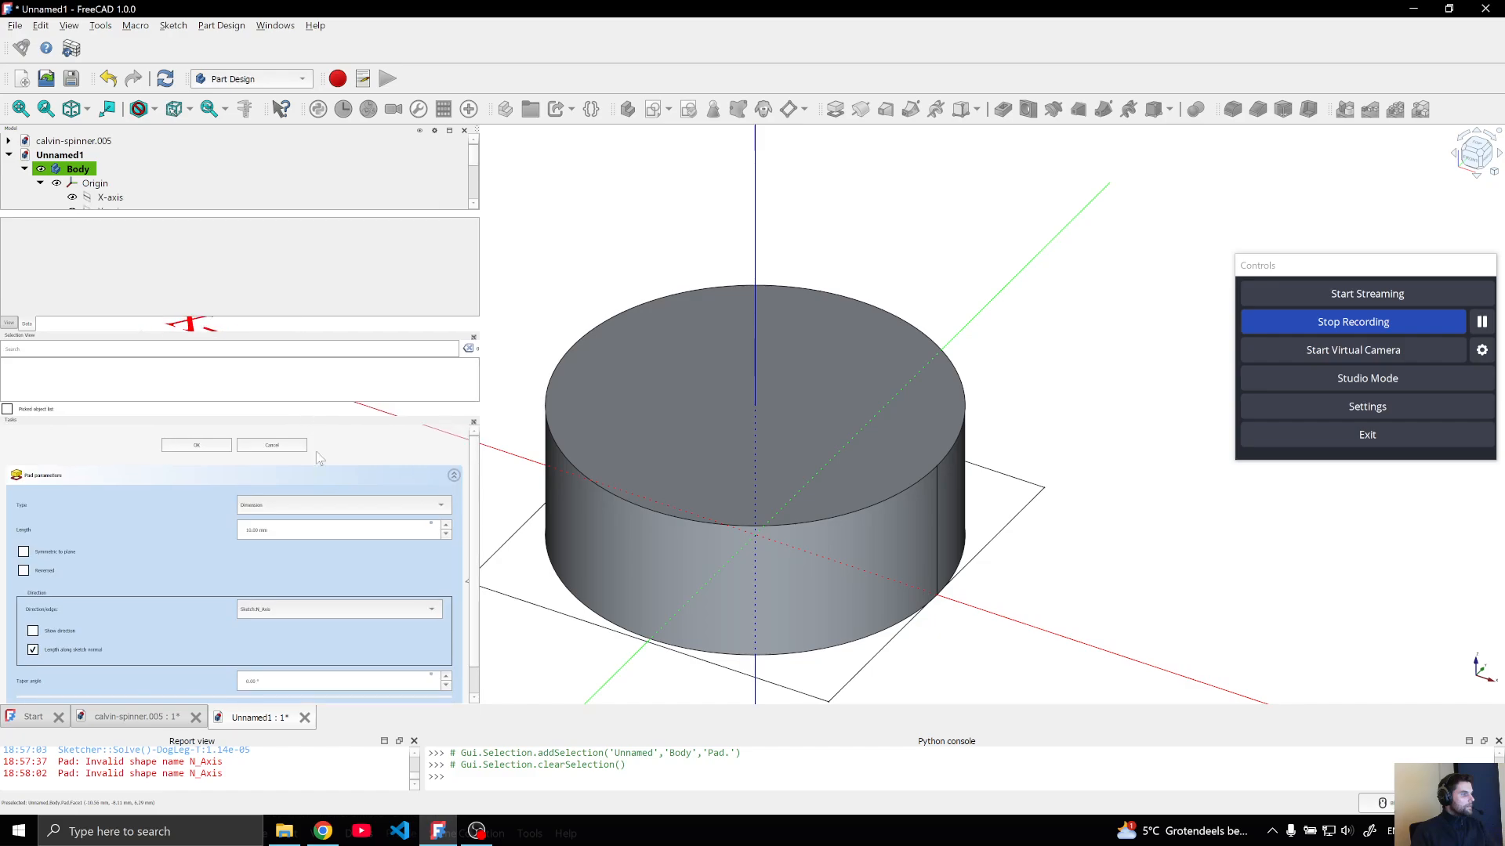
click(338, 606)
click(331, 606)
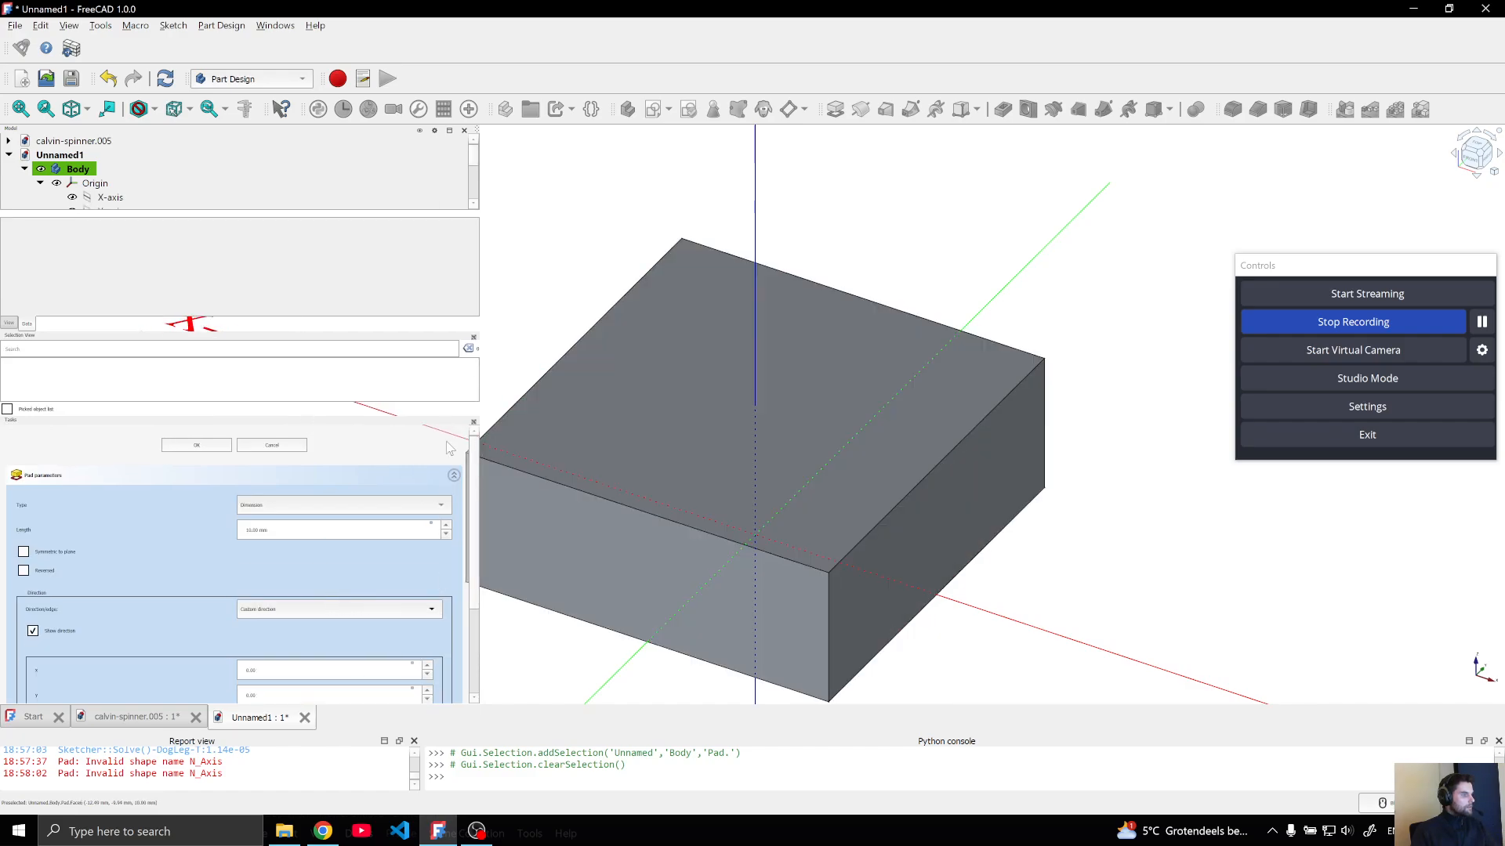
click(755, 199)
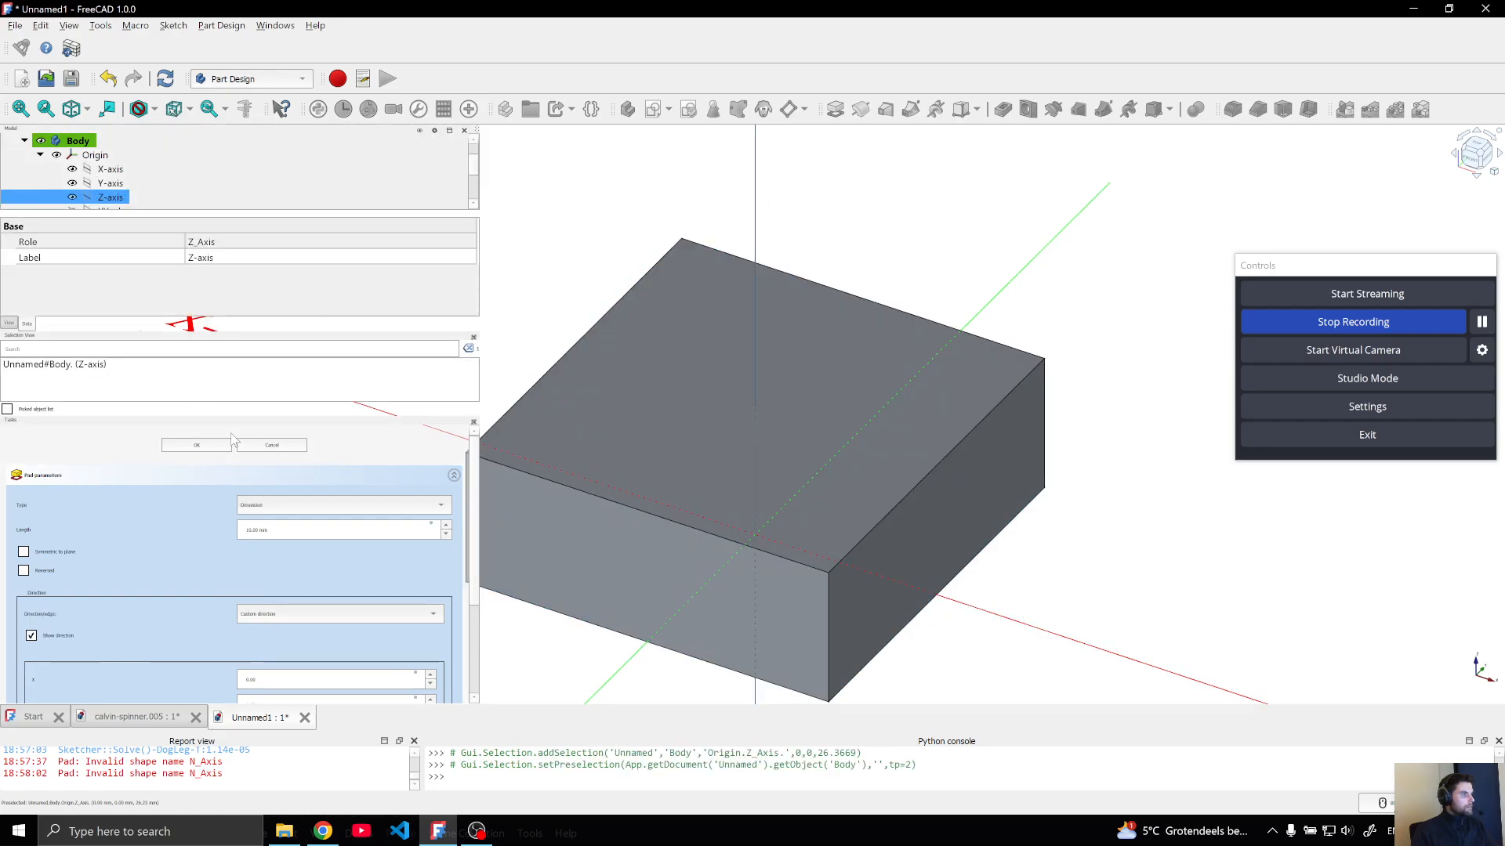
click(205, 445)
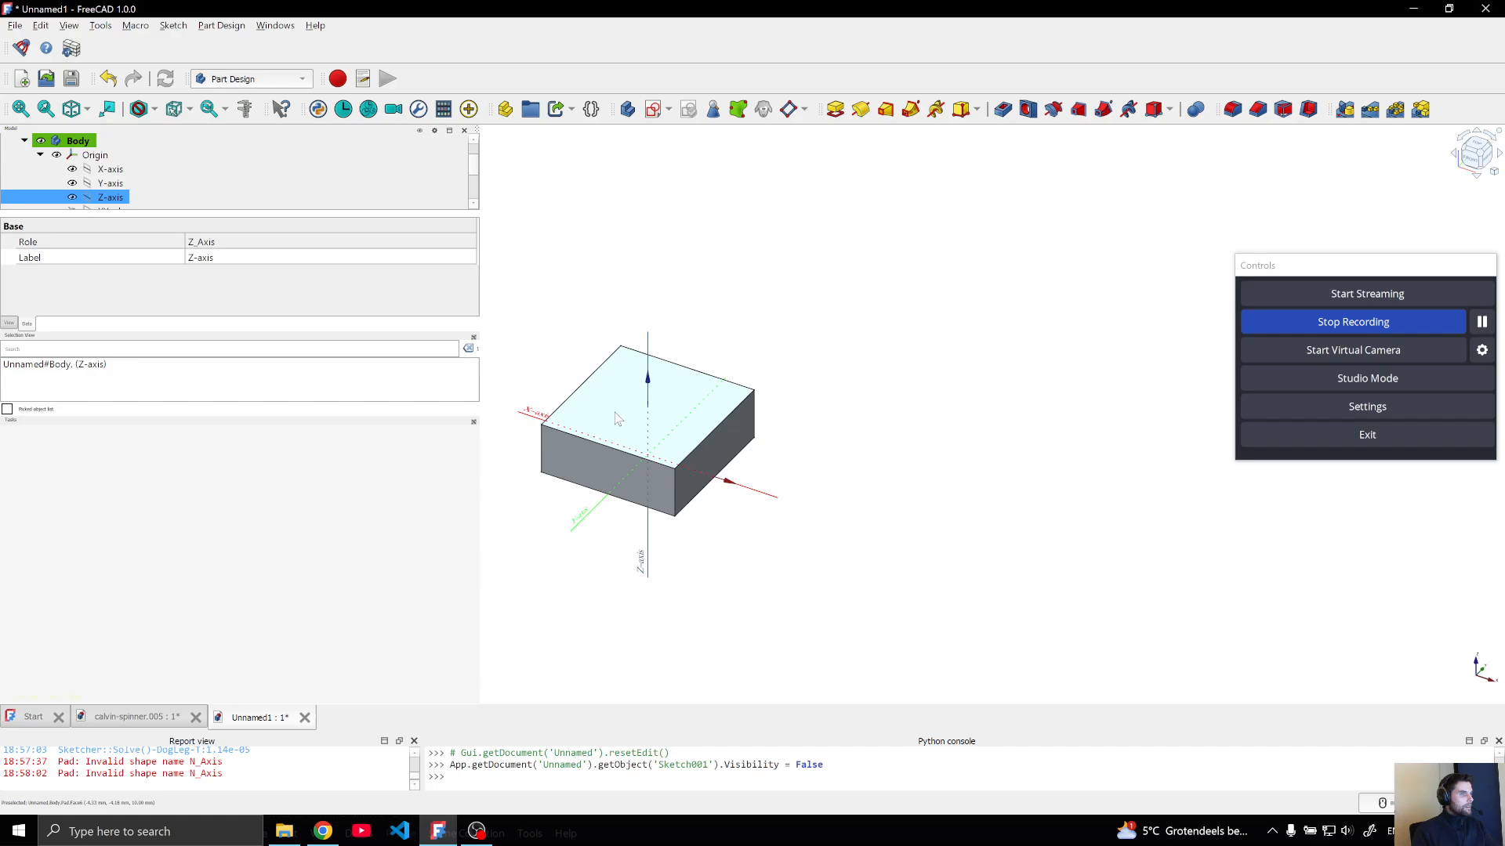
Switch the pad's profile back to "Sketch - Circle"
click(40, 155)
click(88, 197)
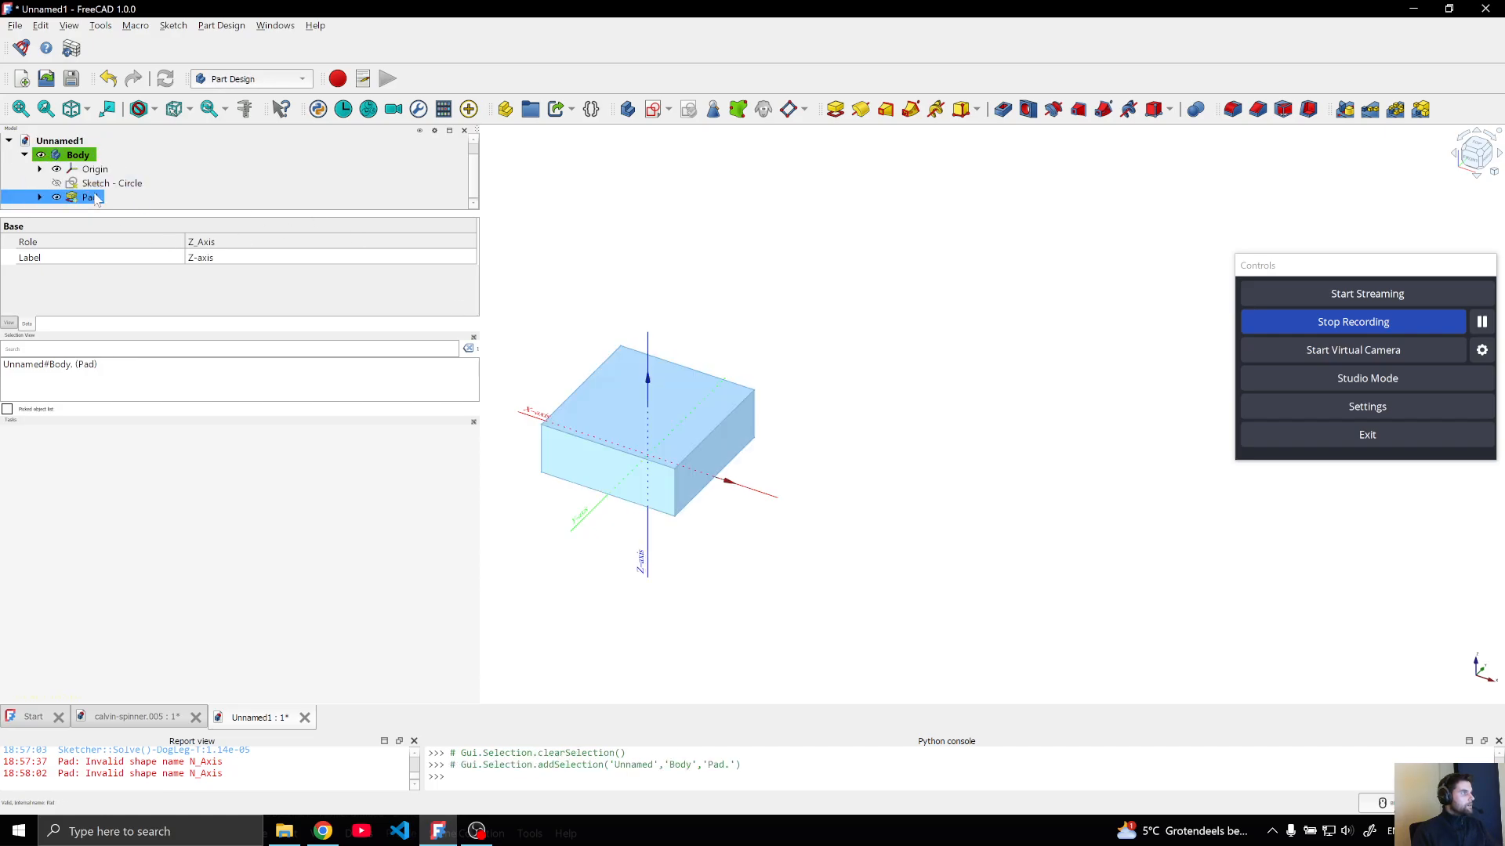
drag(377, 332, 348, 568)
scroll(204, 468, down, 2)
click(372, 499)
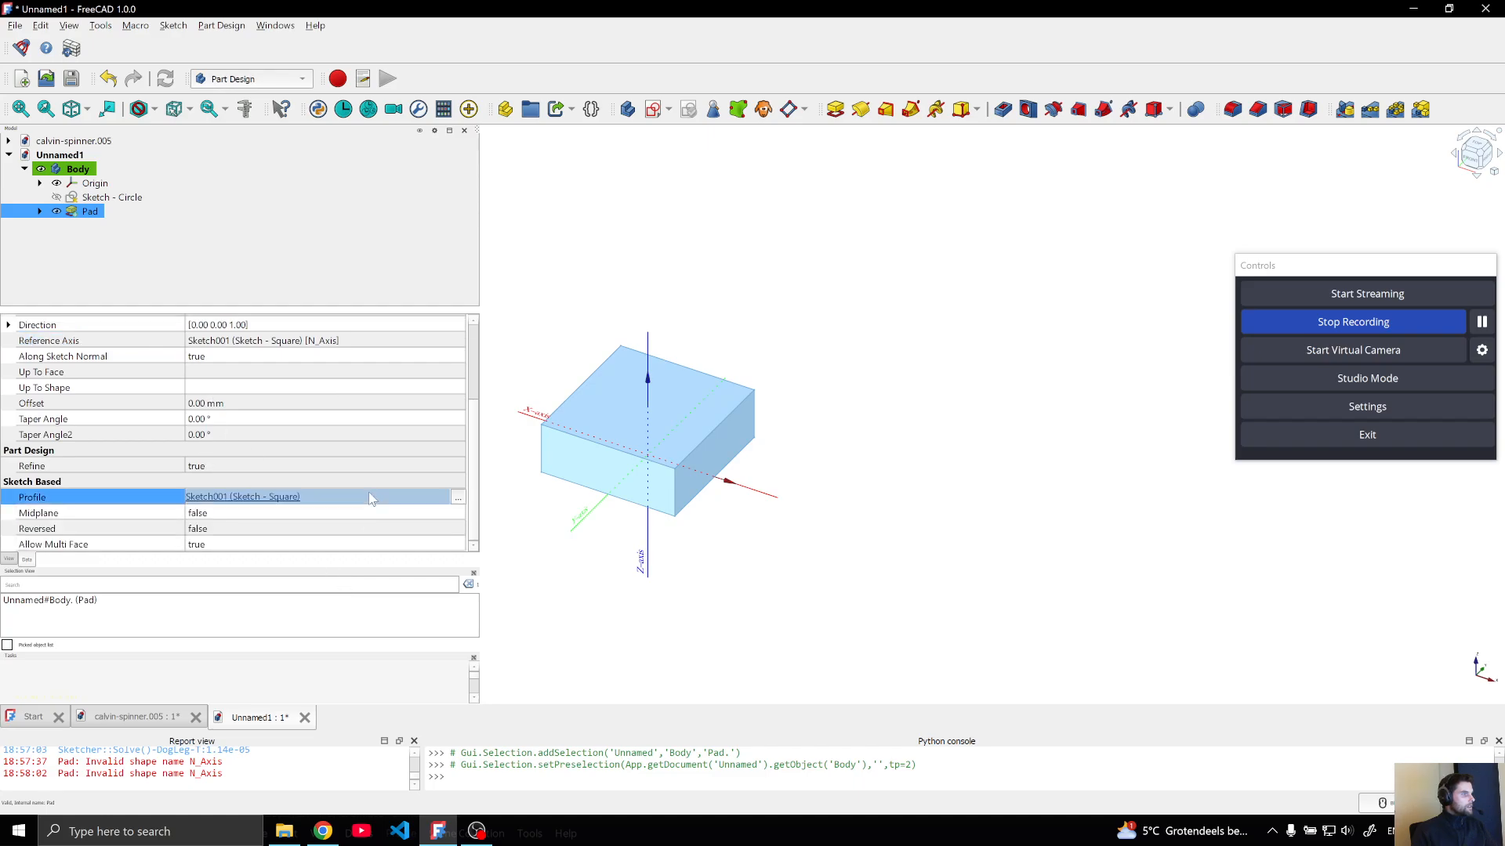
click(459, 496)
click(674, 382)
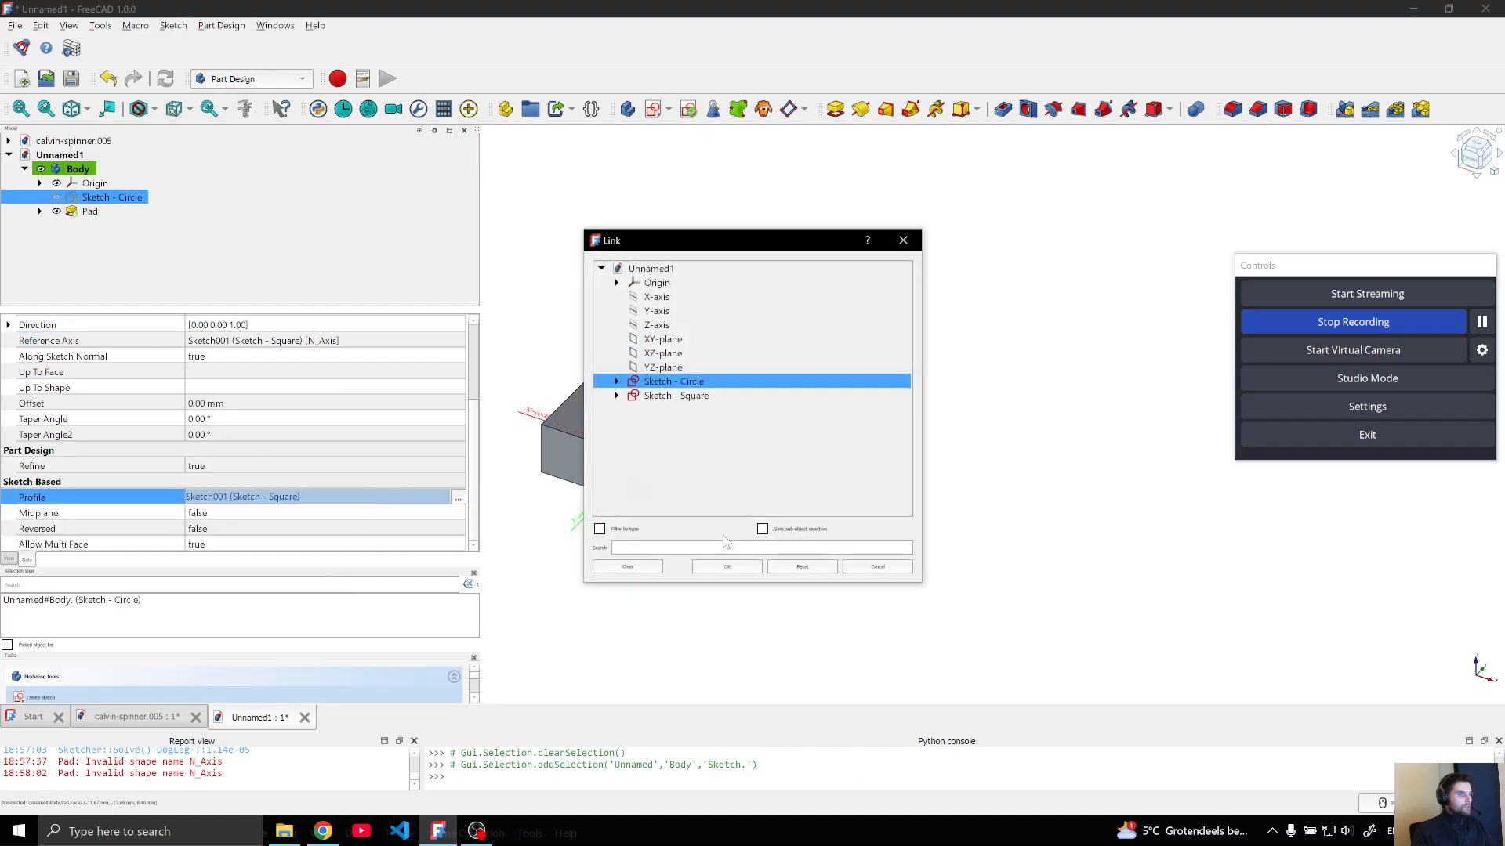
click(727, 567)
click(829, 494)
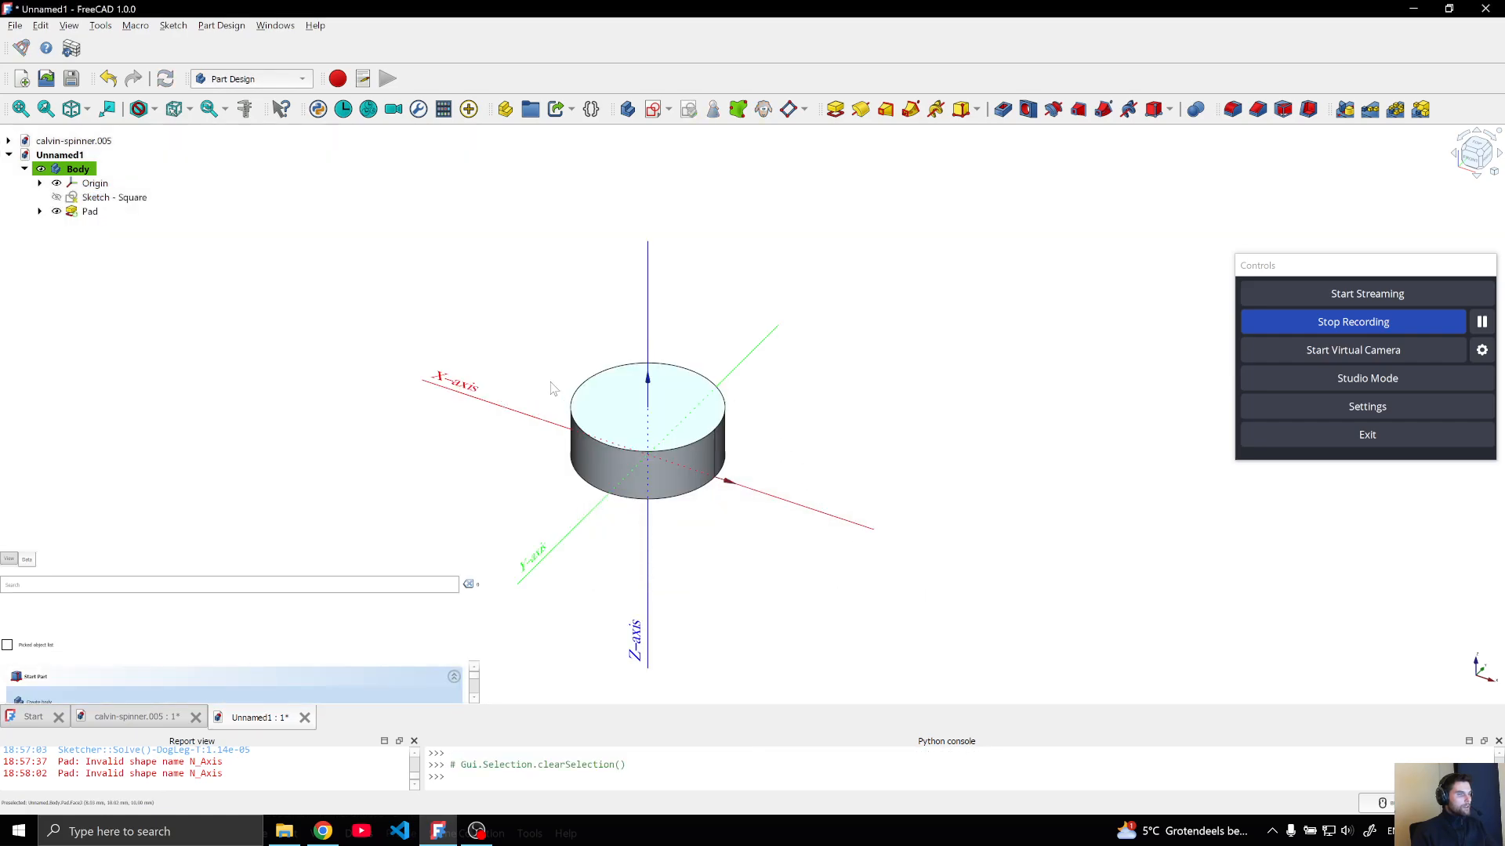
click(39, 183)
click(25, 169)
click(24, 169)
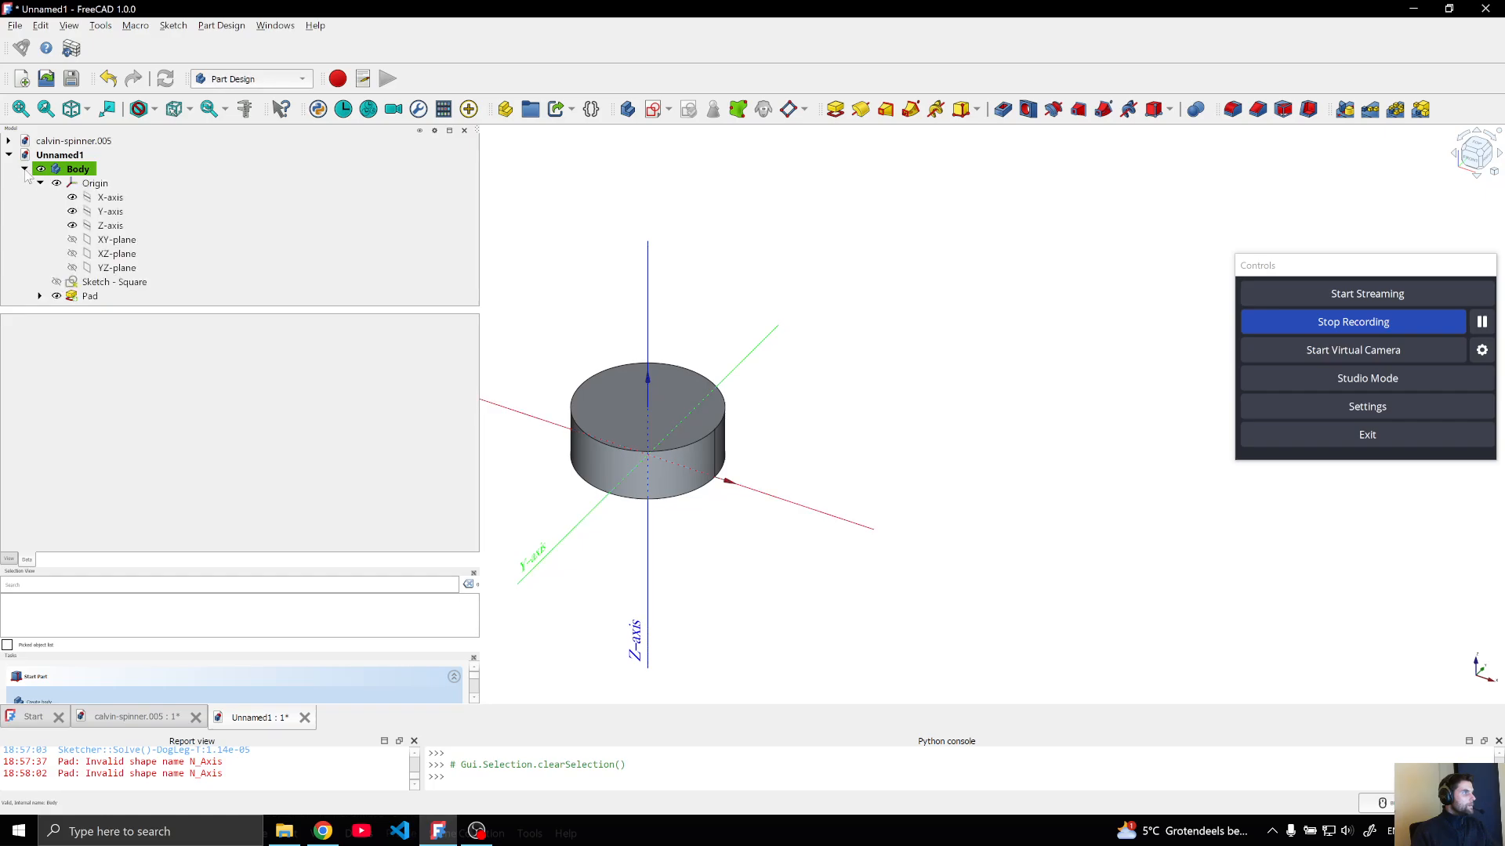
click(39, 183)
click(70, 211)
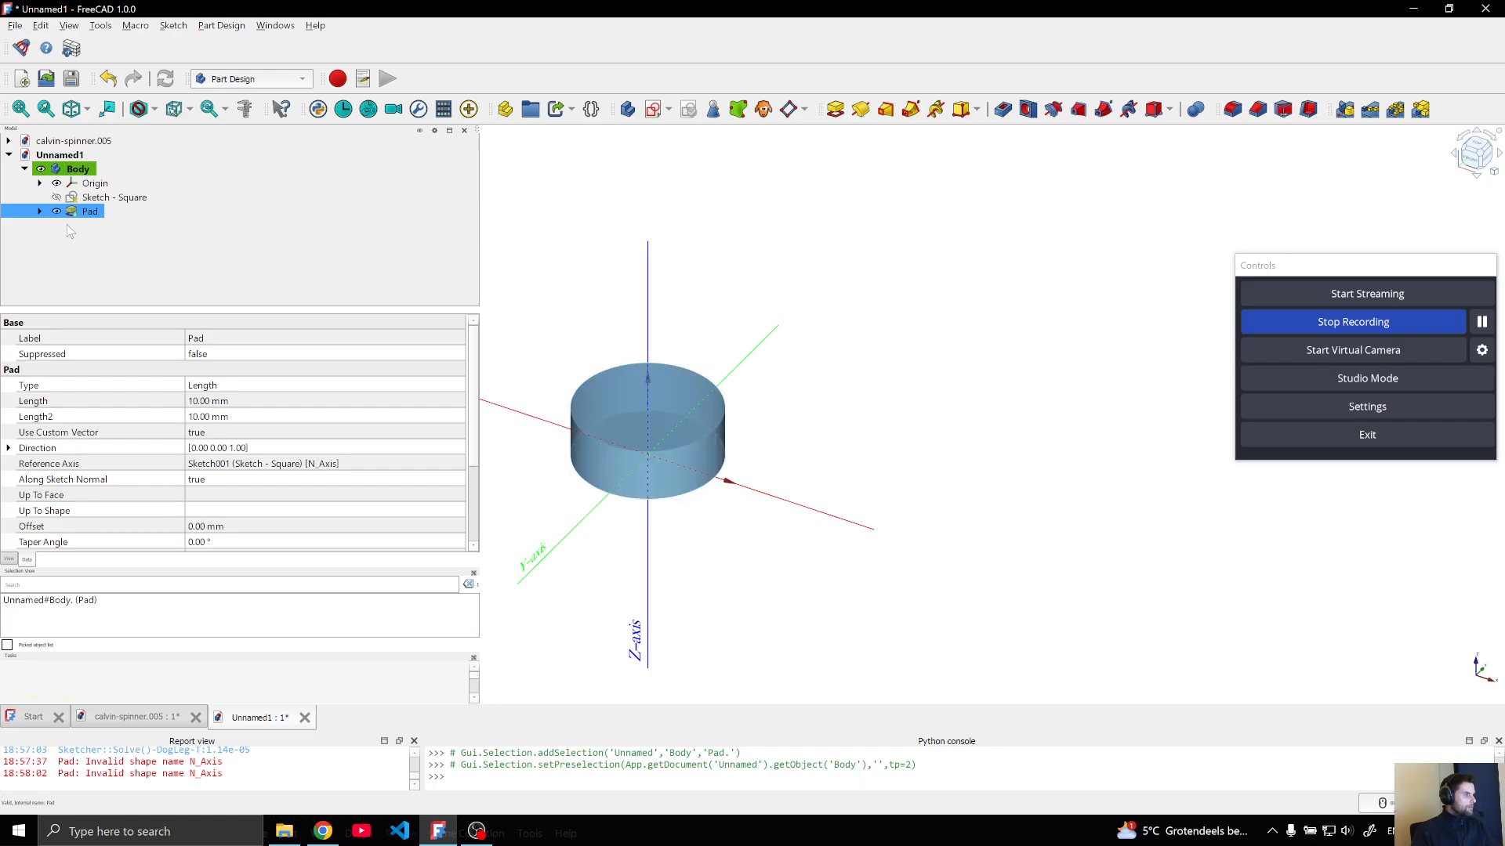
click(65, 246)
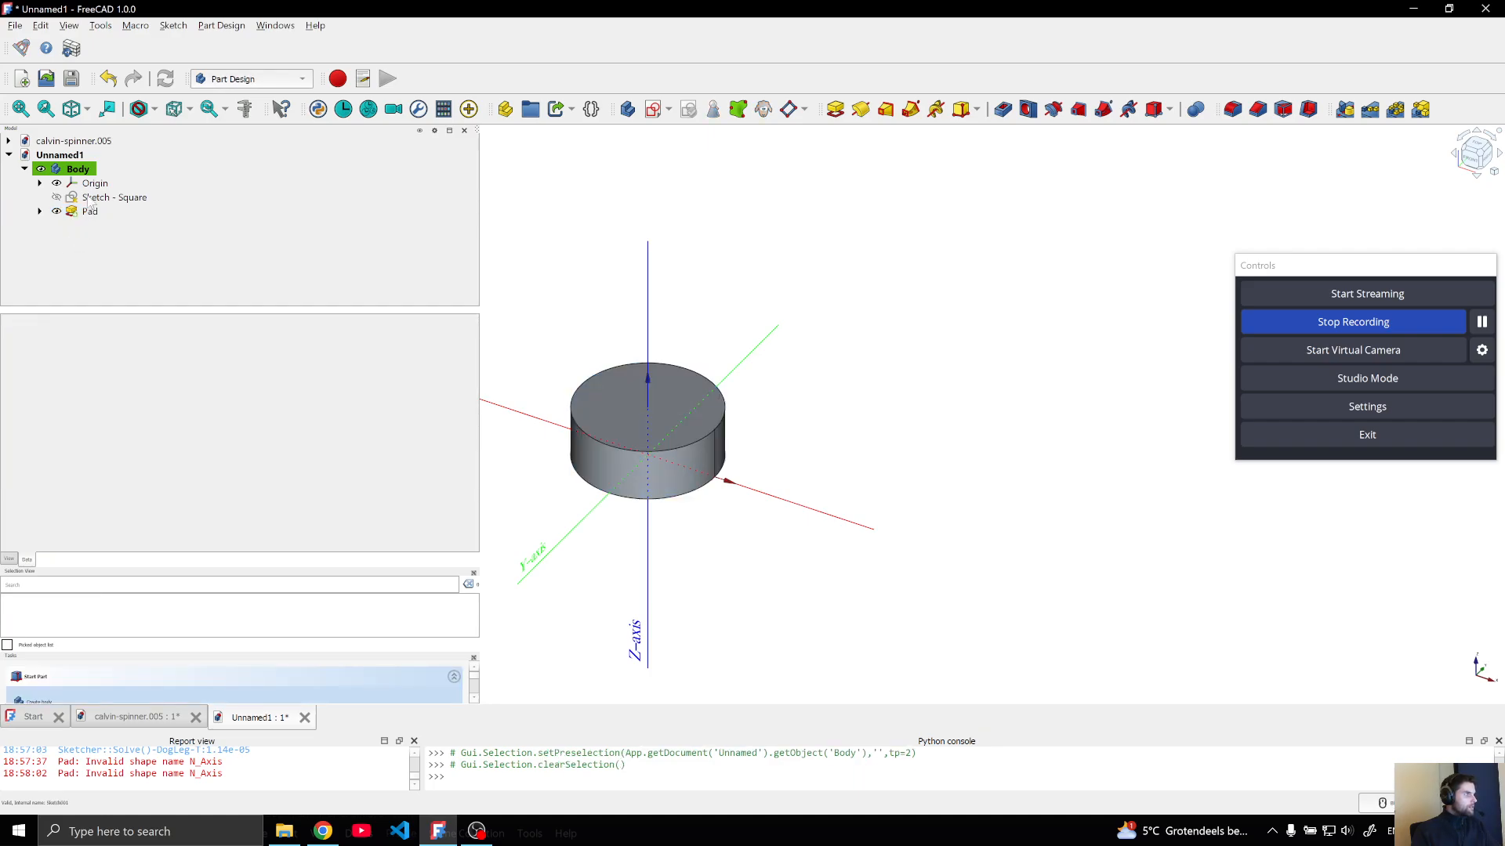
Create a variable set inside the Body, dismissing its add-property dialog without adding a property
click(78, 169)
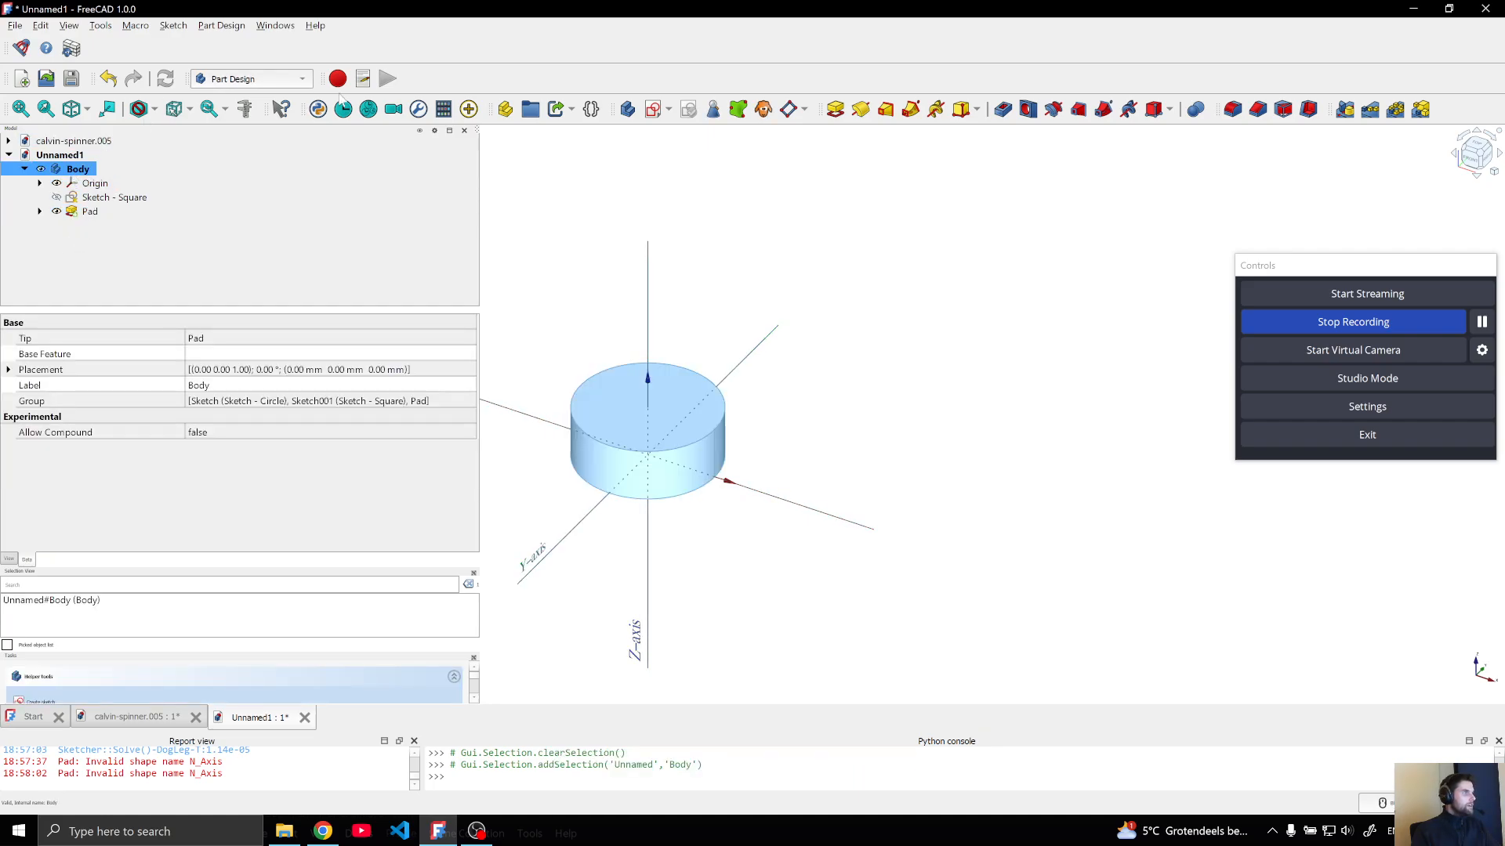
click(592, 109)
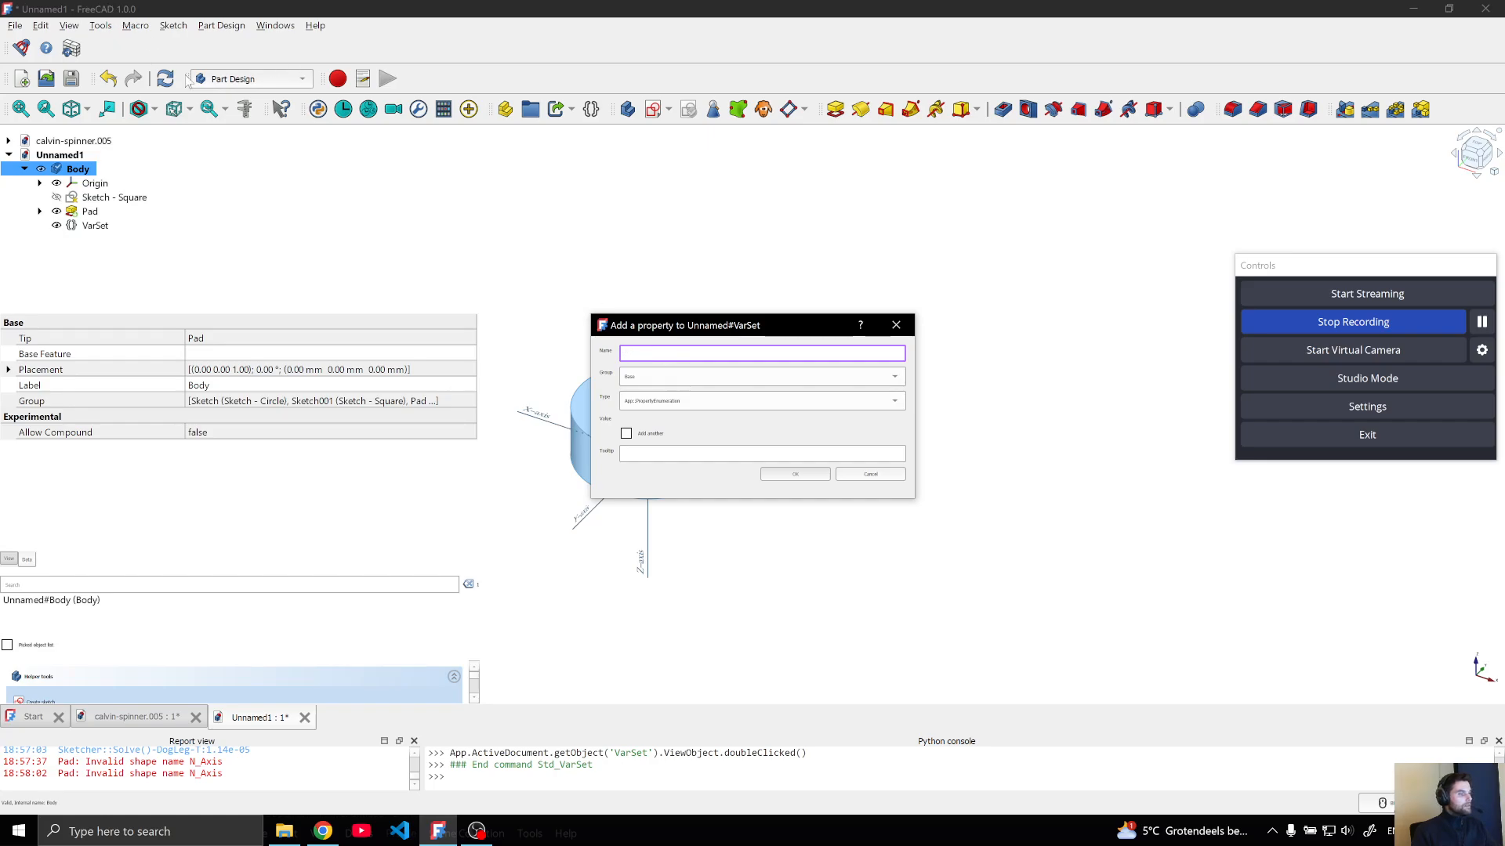
click(764, 402)
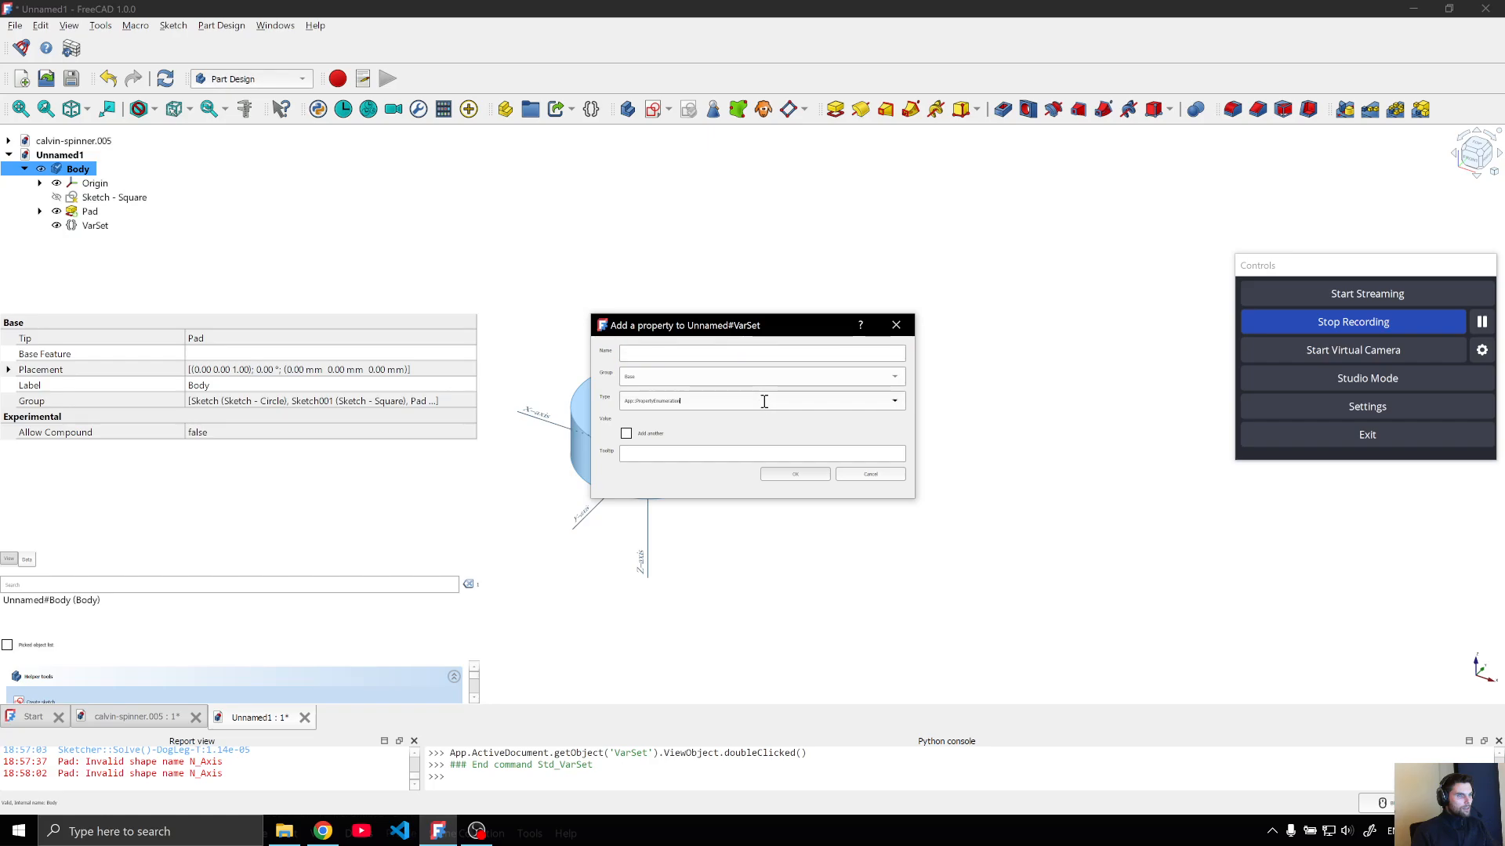
click(889, 475)
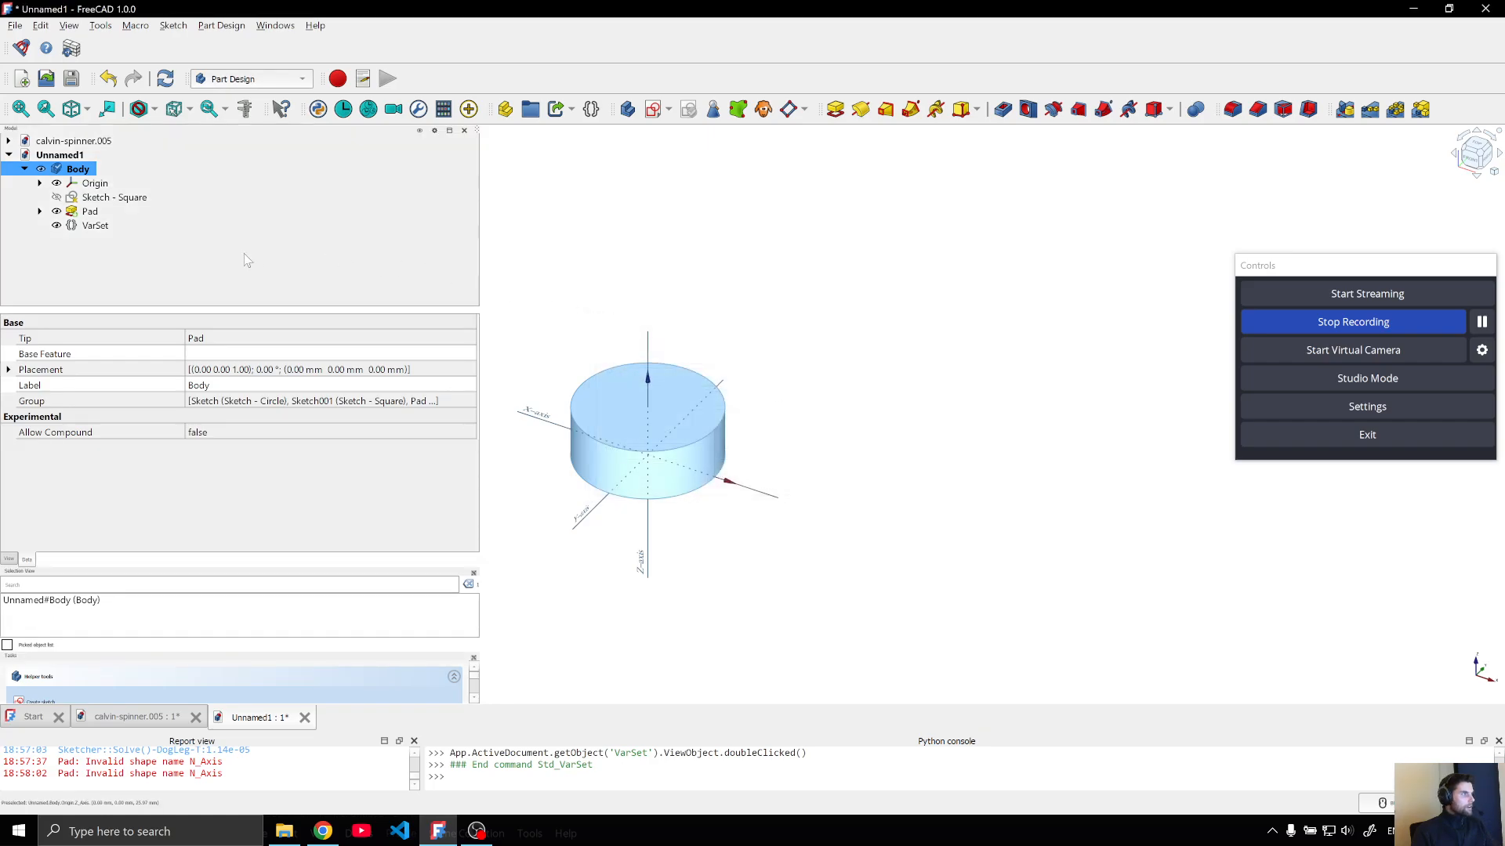
right_click(88, 226)
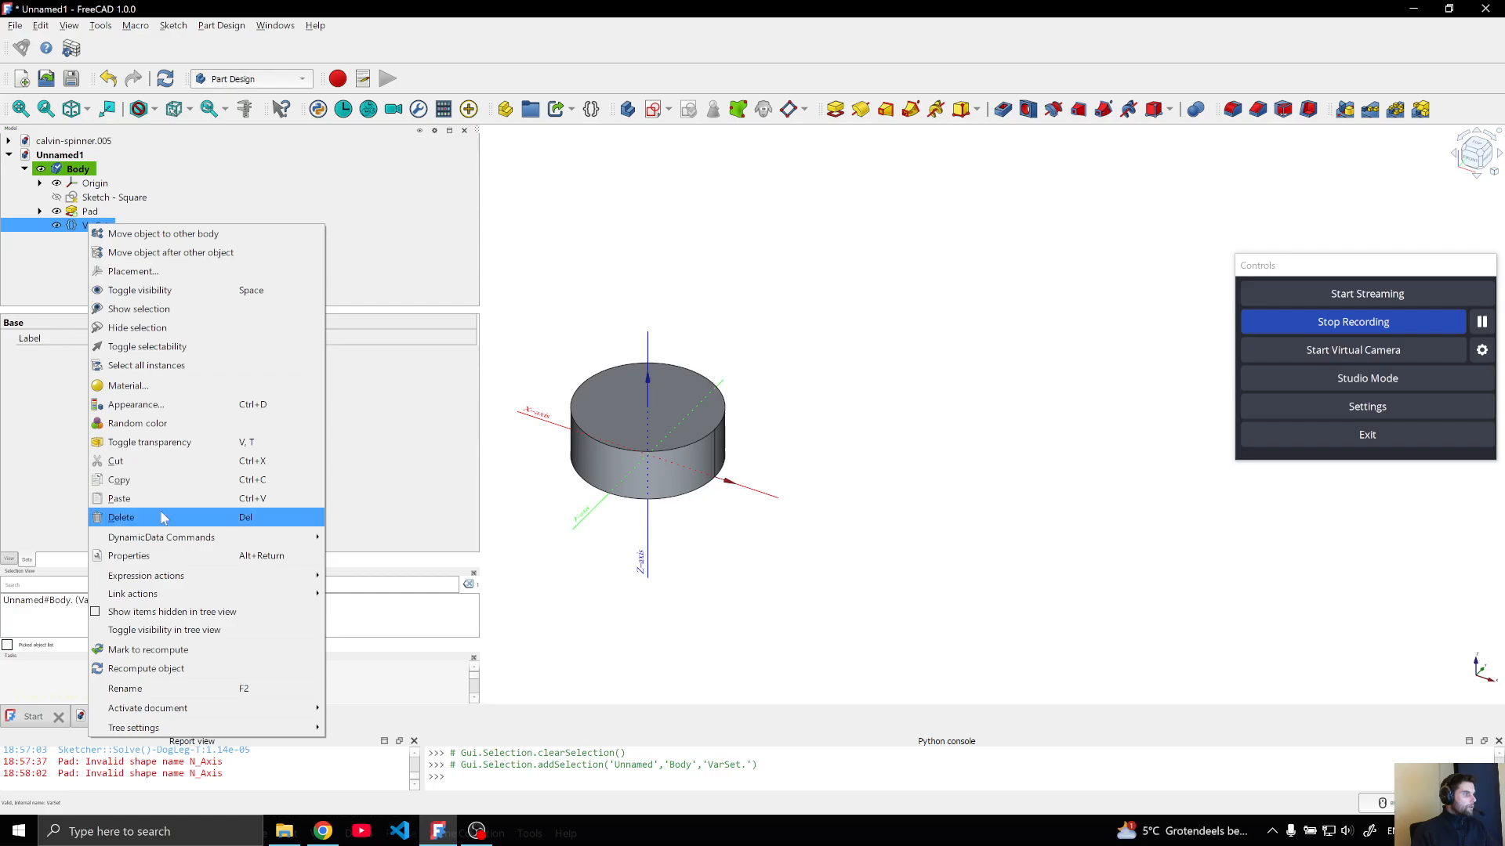
mouse_move(233, 545)
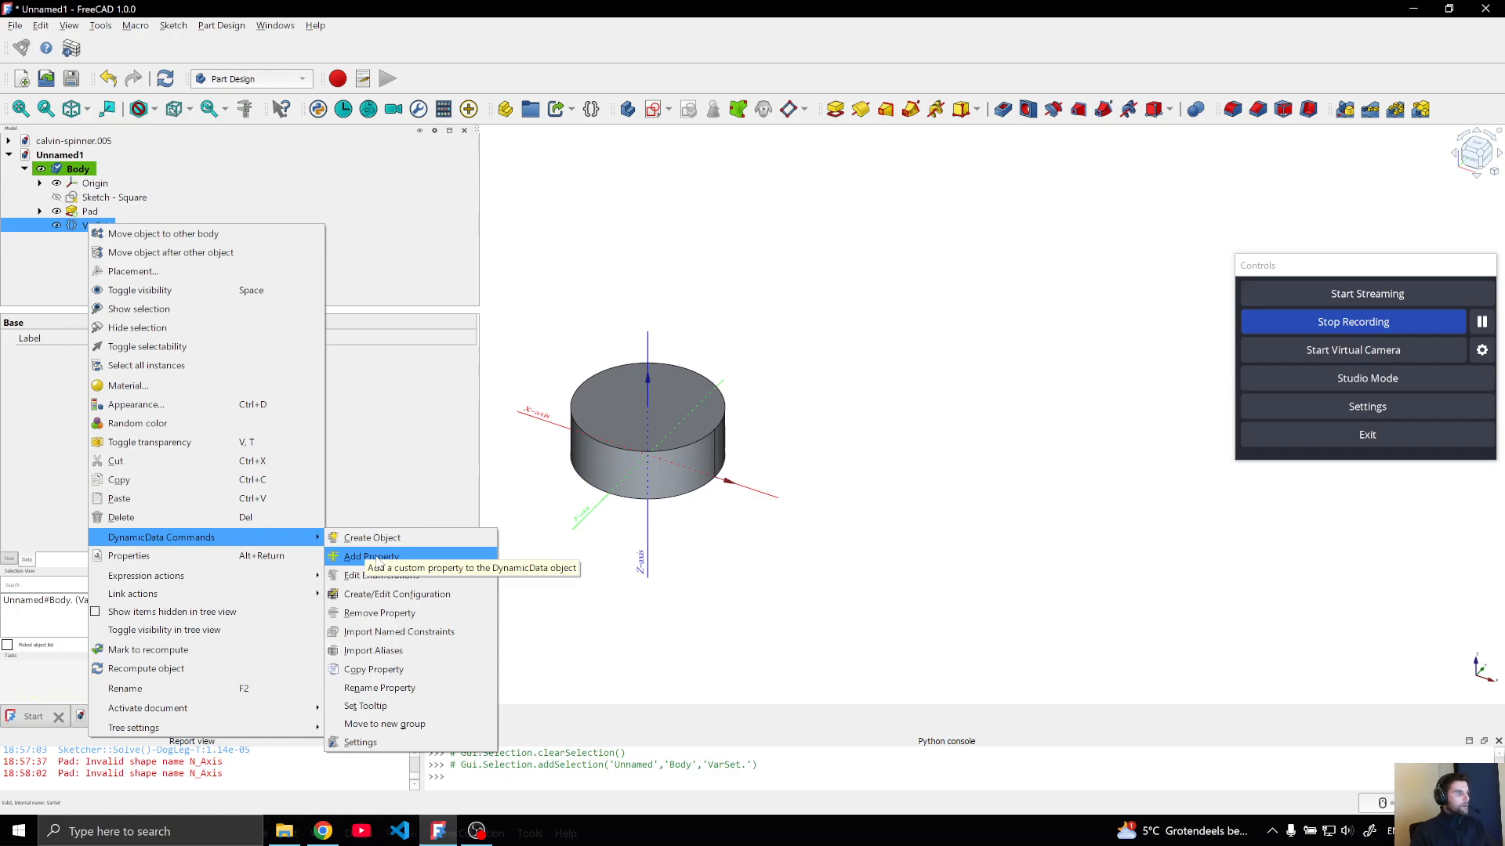
click(100, 25)
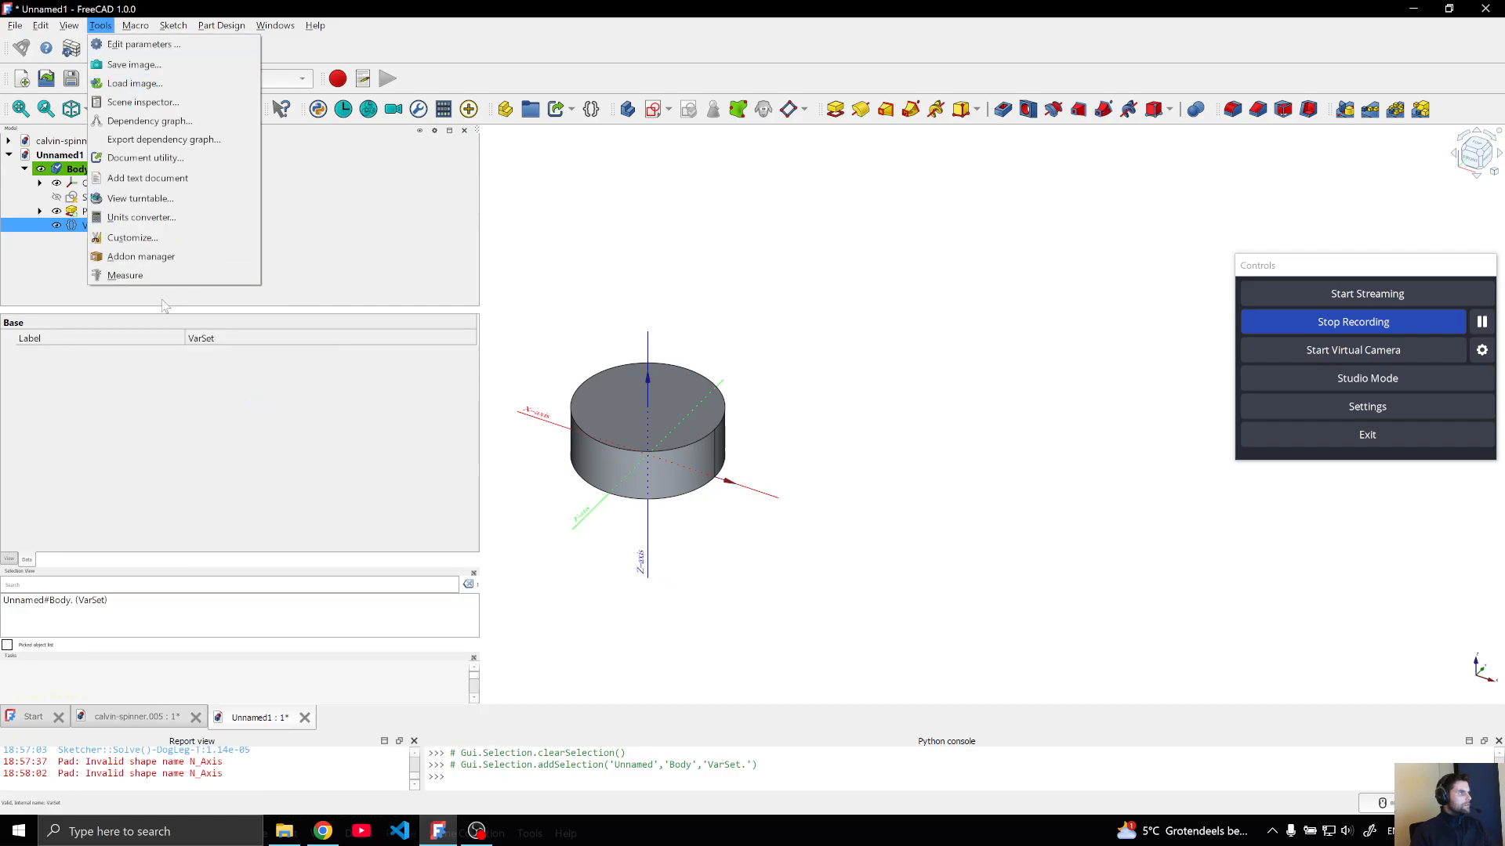
click(408, 254)
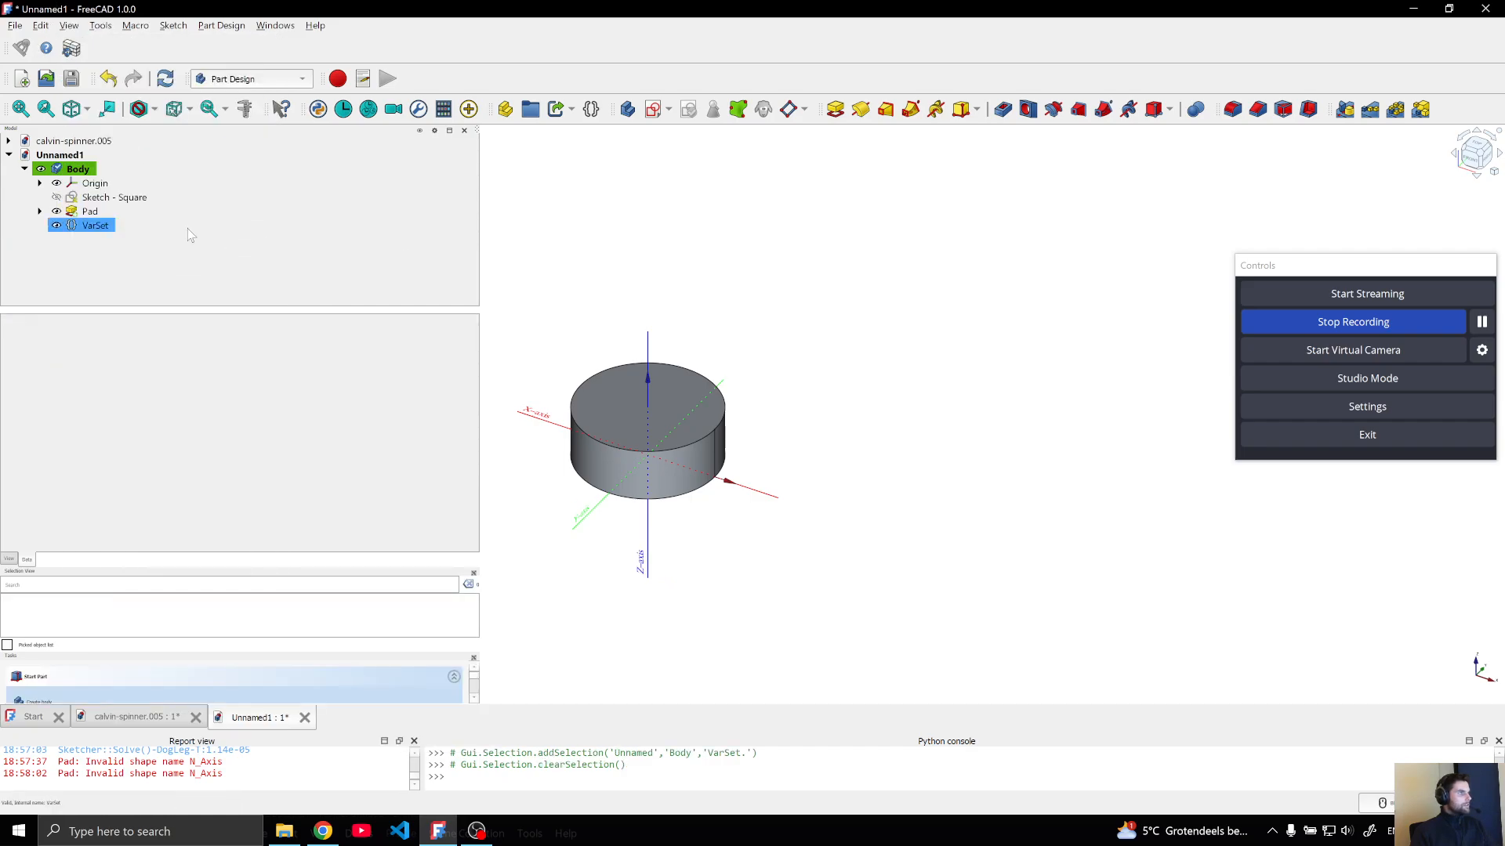
Add a DynamicData property of type Enumeration named "Style" to the VarSet, with the value "circular"
right_click(96, 226)
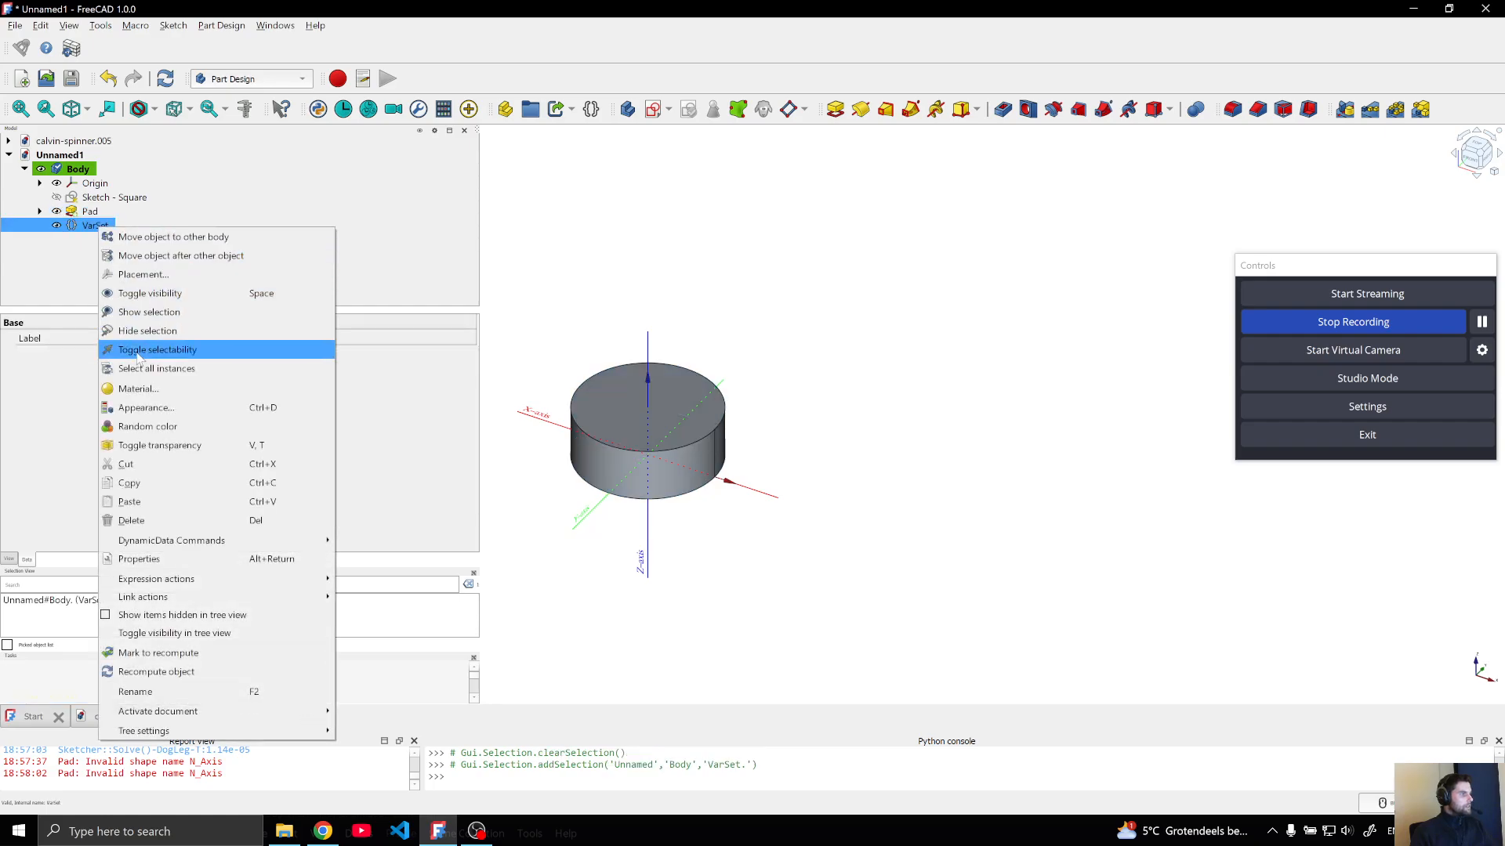
mouse_move(188, 541)
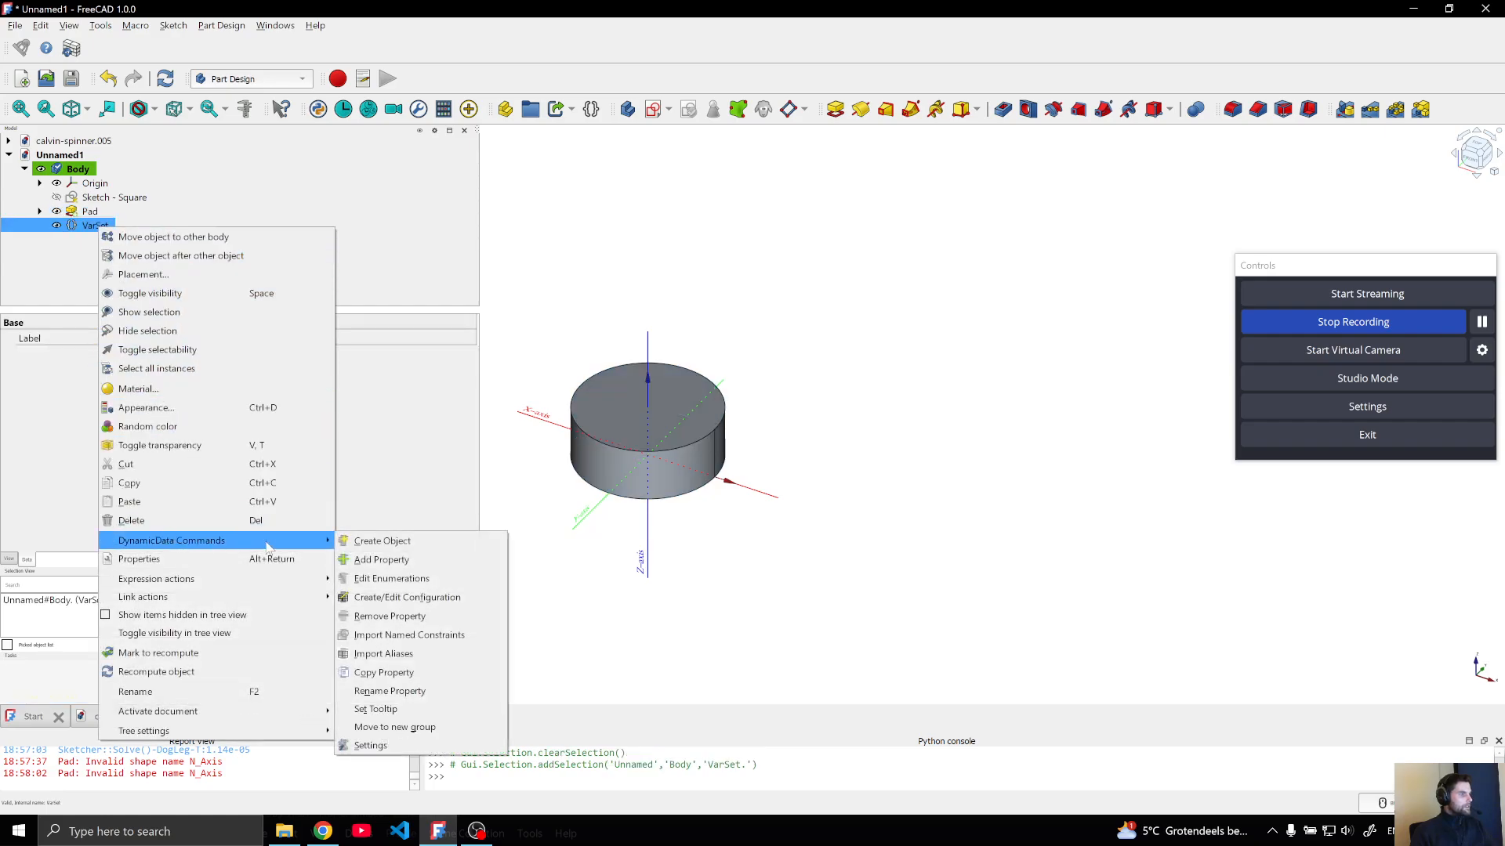
click(384, 560)
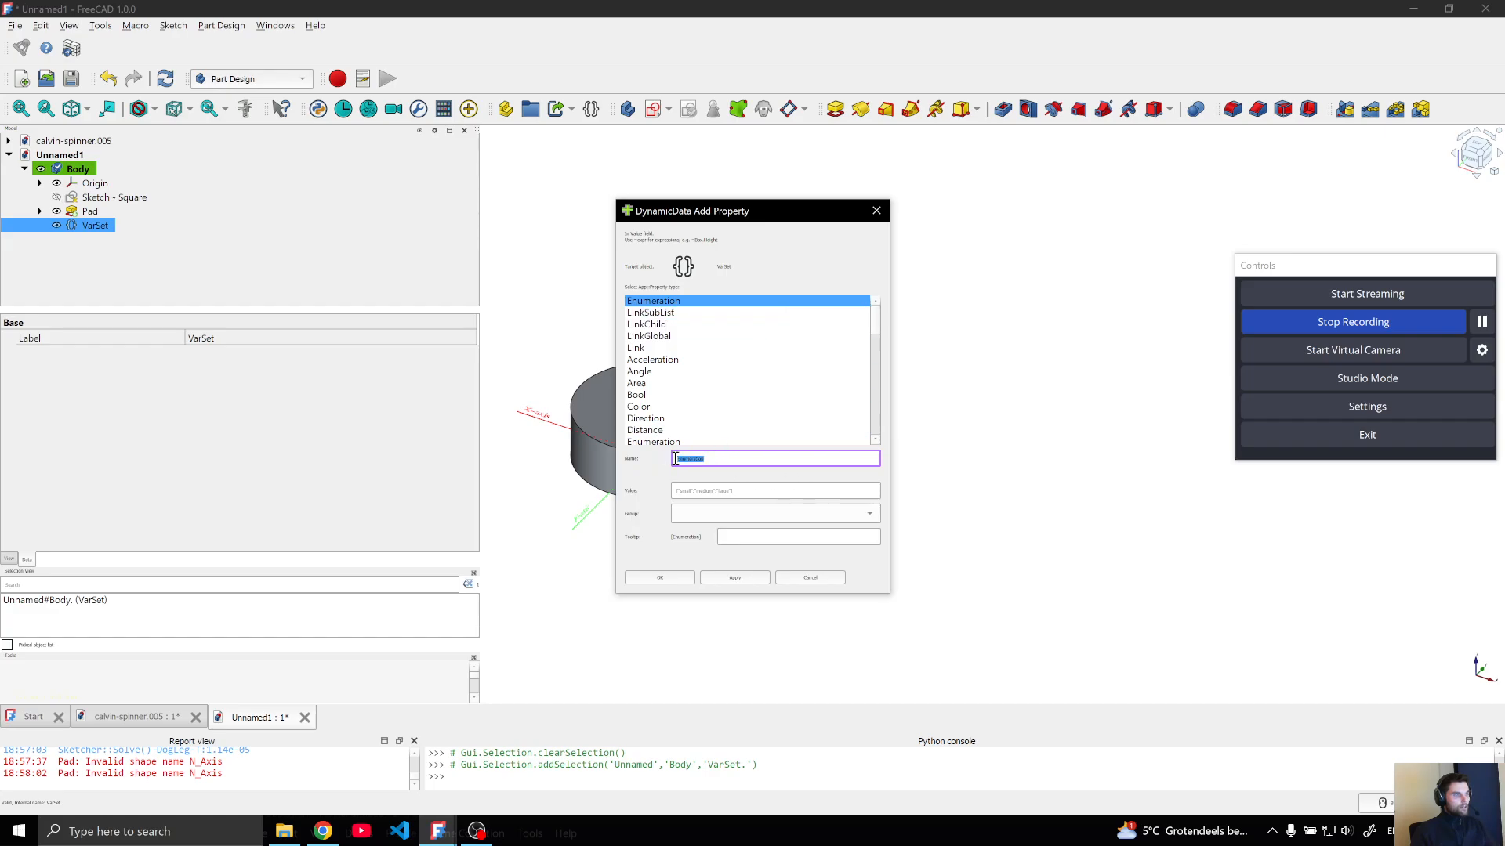
text(Siz)
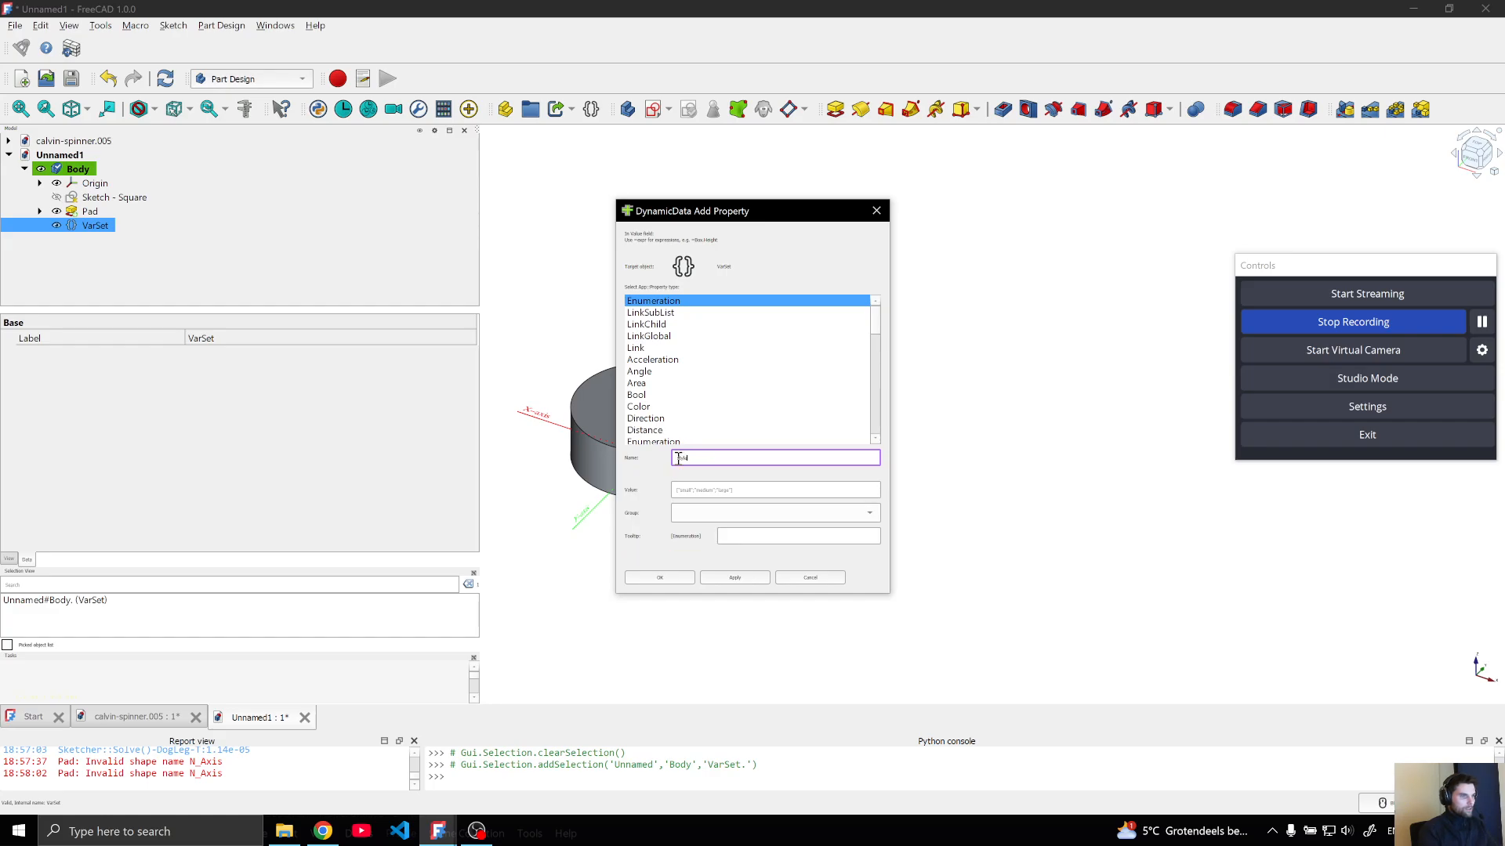
text(Style)
click(731, 491)
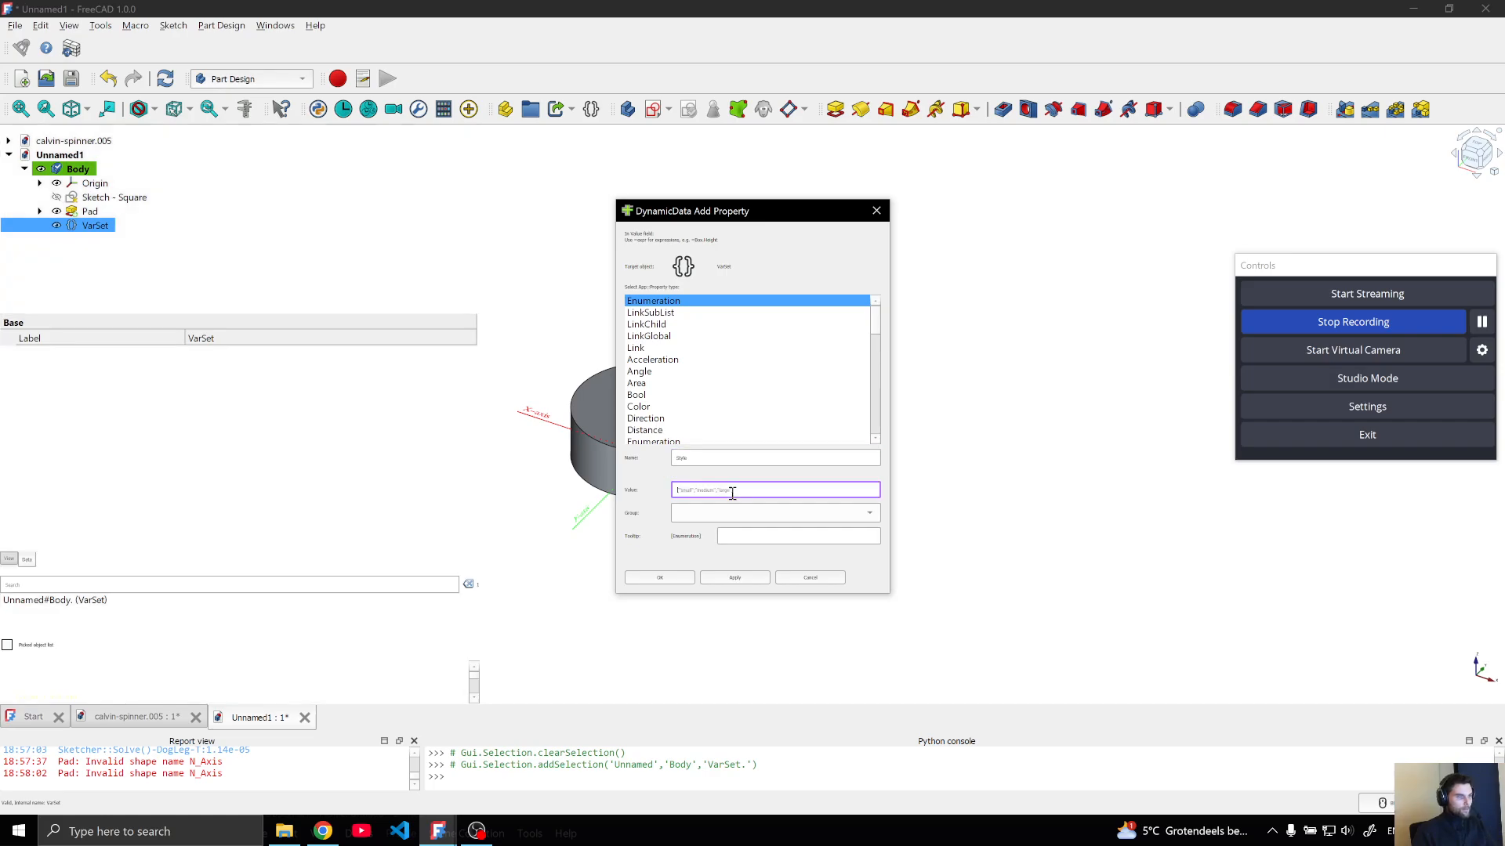
text([])
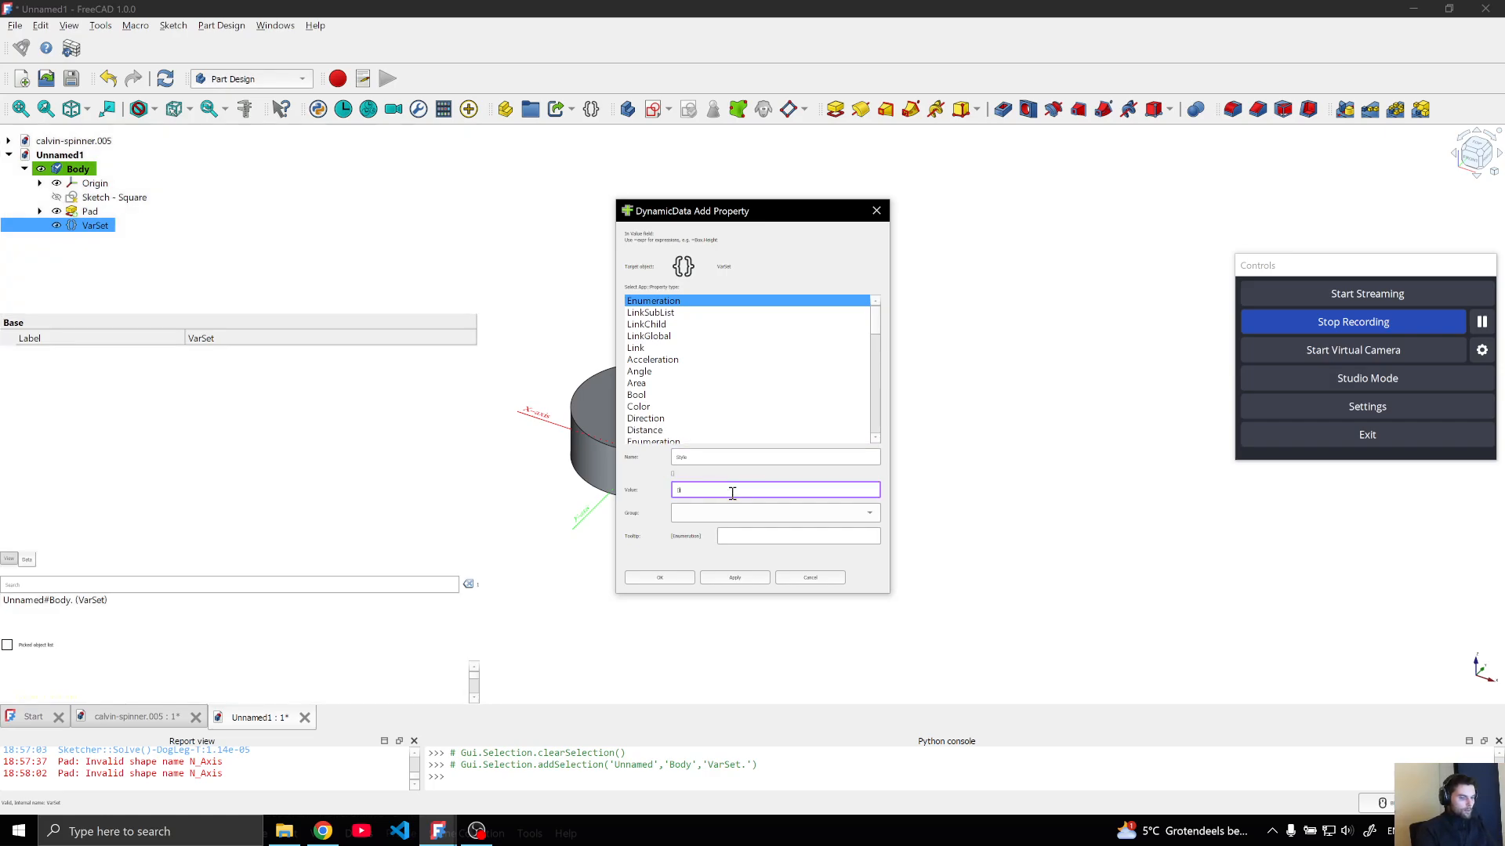
text("circular", ")
key(Return)
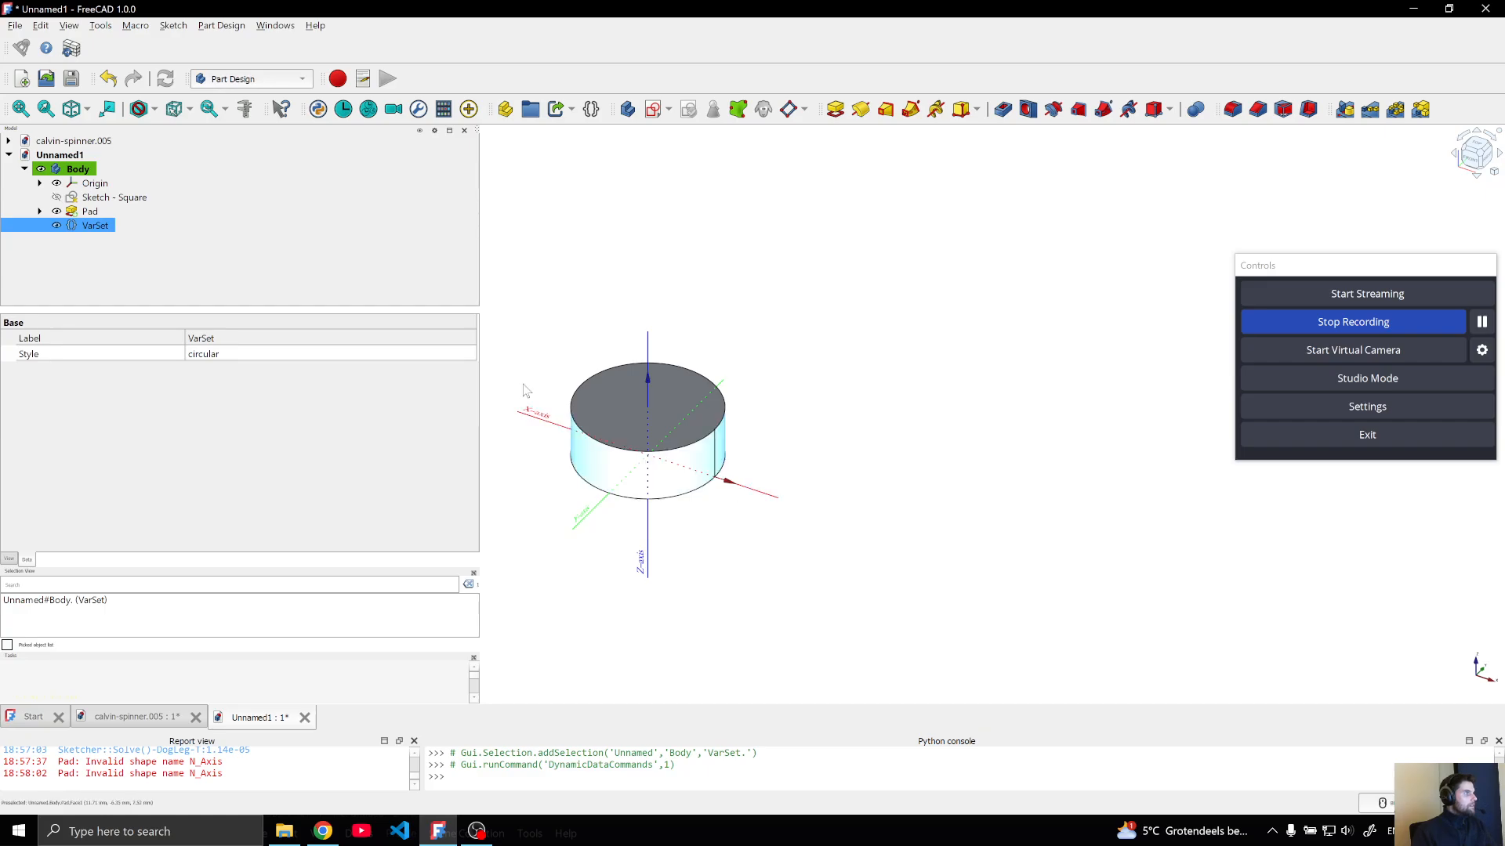
Edit the VarSet's Style enumeration so that its options are "circular" and "square"
click(245, 354)
click(258, 355)
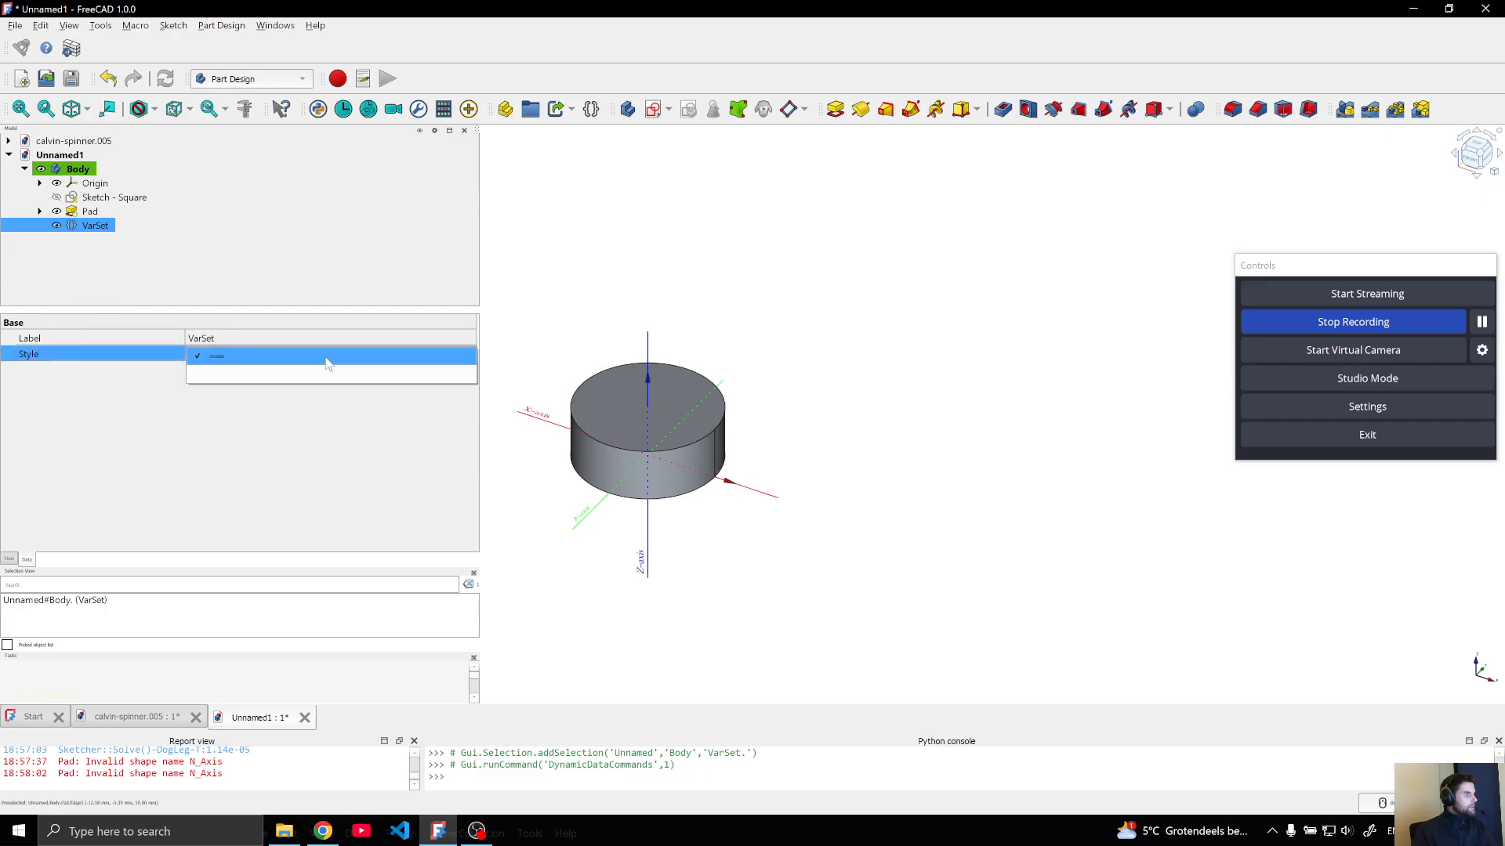
click(110, 242)
right_click(92, 227)
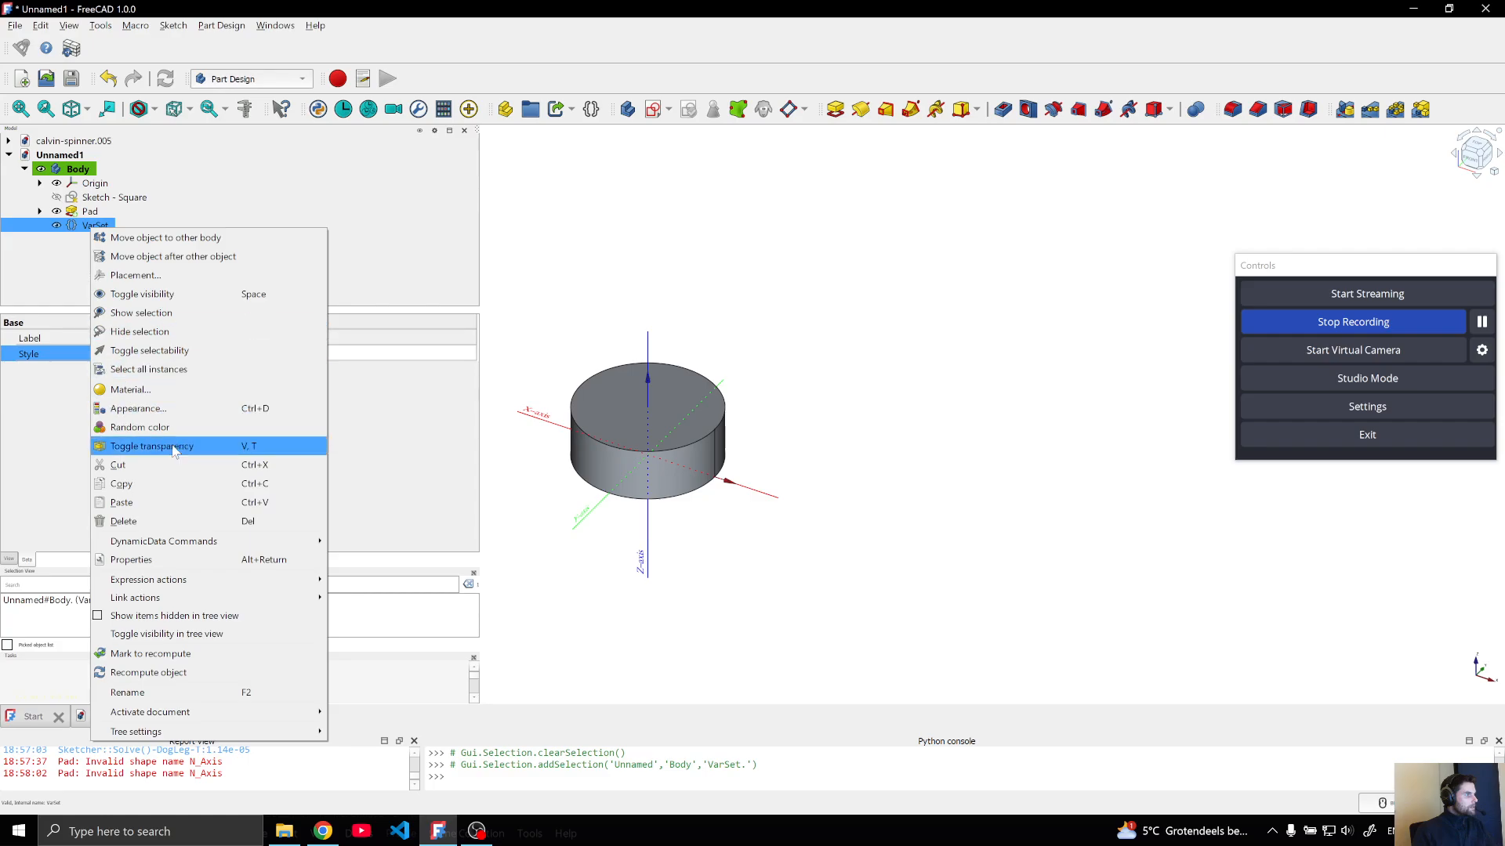
mouse_move(297, 542)
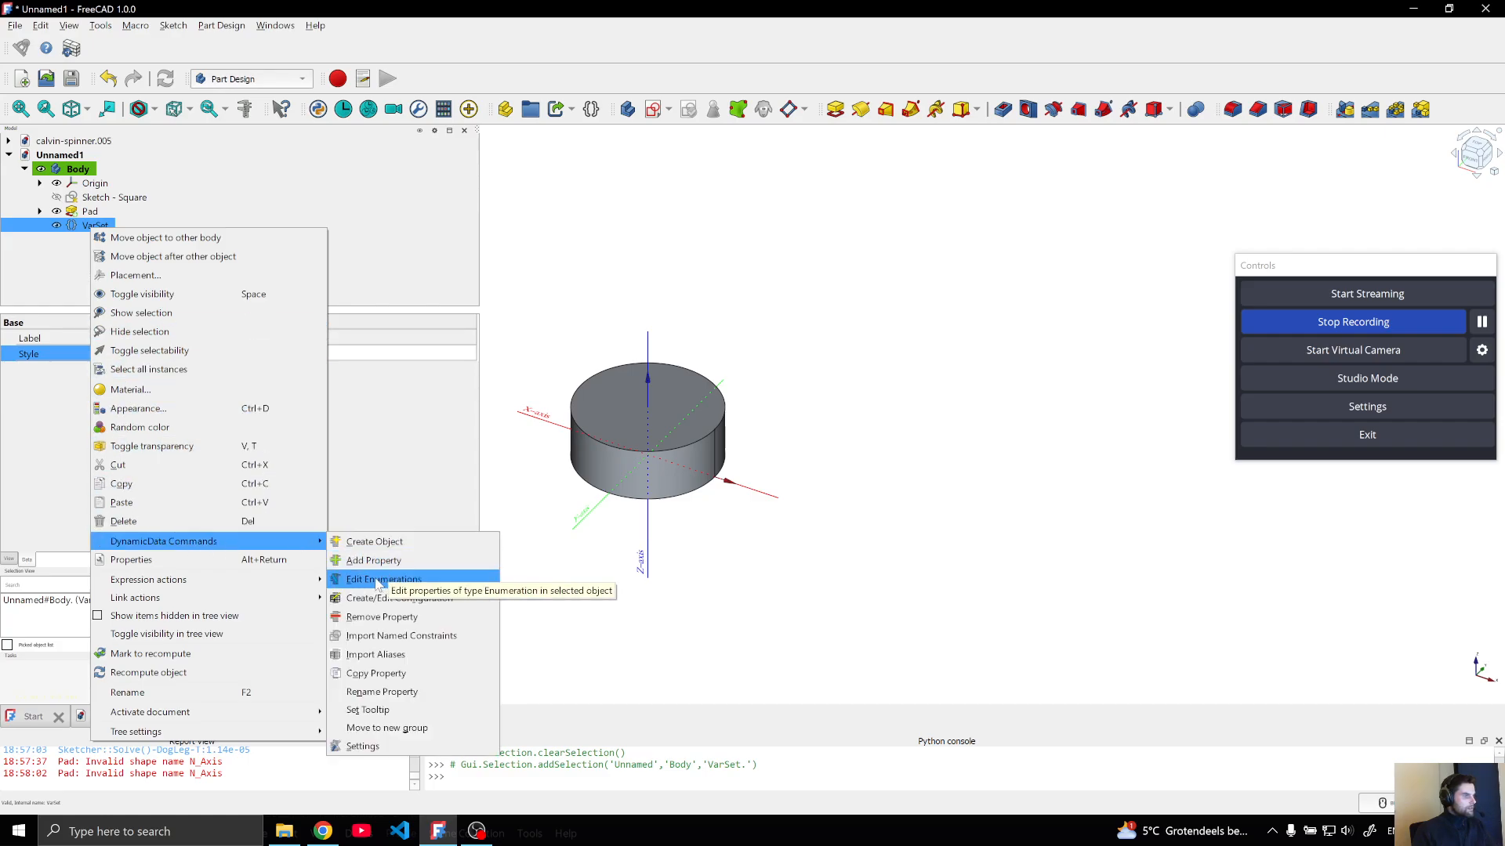
click(381, 580)
click(727, 462)
key(Return)
text(square)
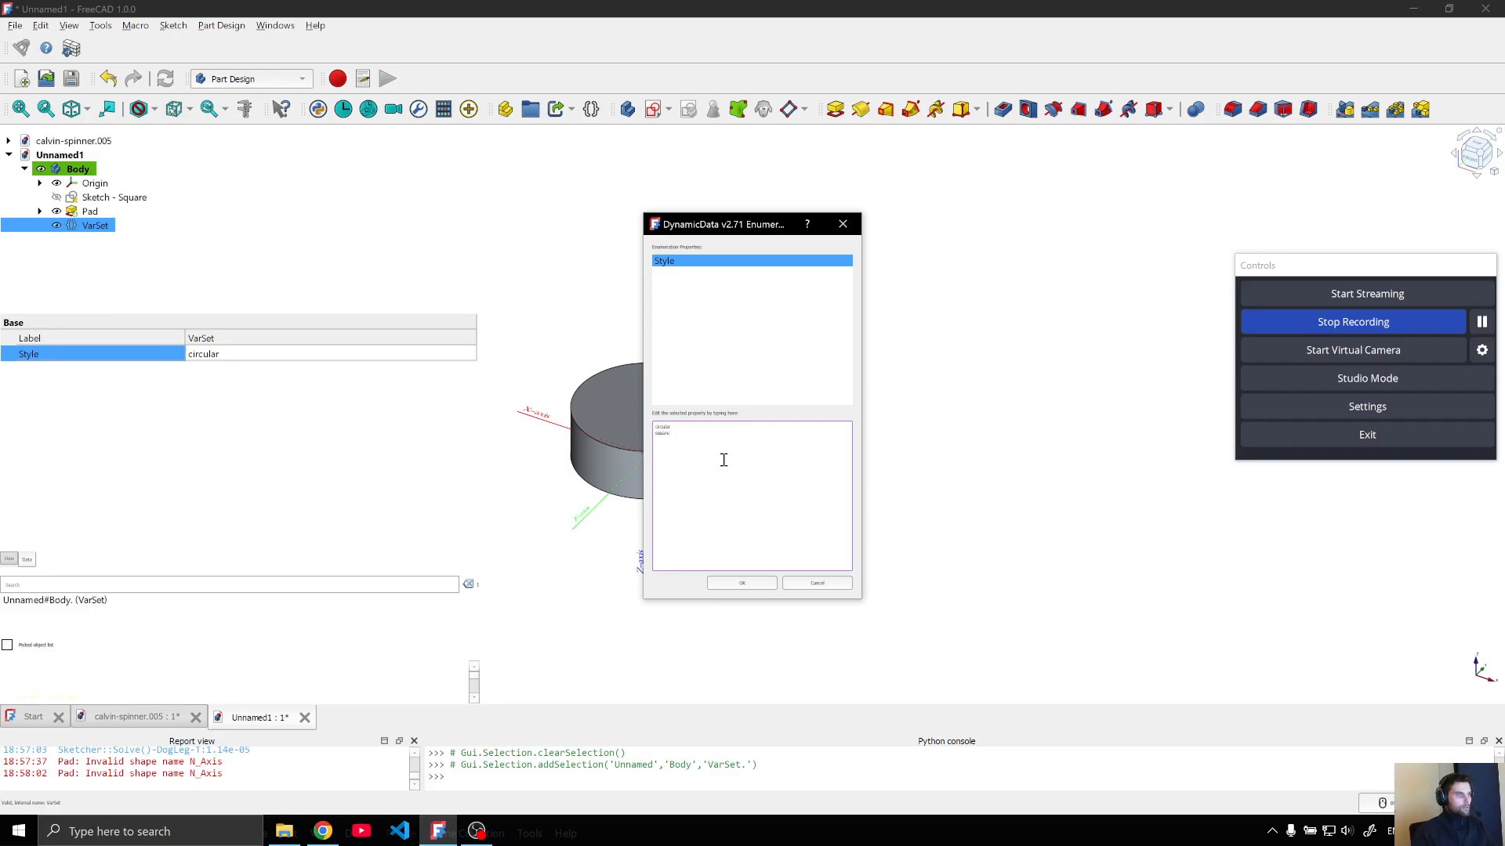
click(741, 583)
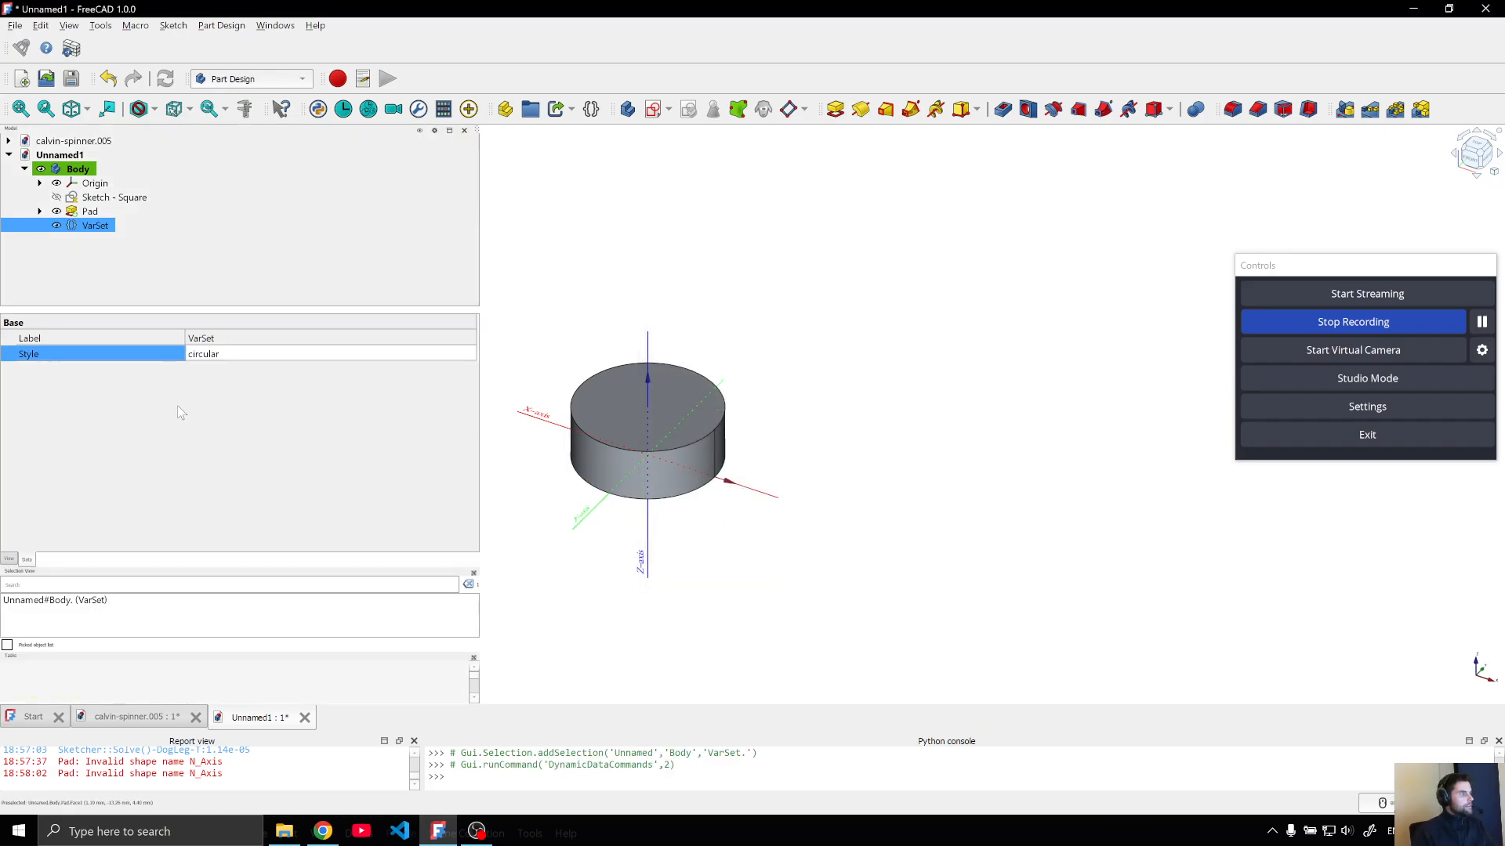
Test the VarSet's Style options by selecting square and returning to circular
click(218, 356)
click(218, 362)
click(221, 375)
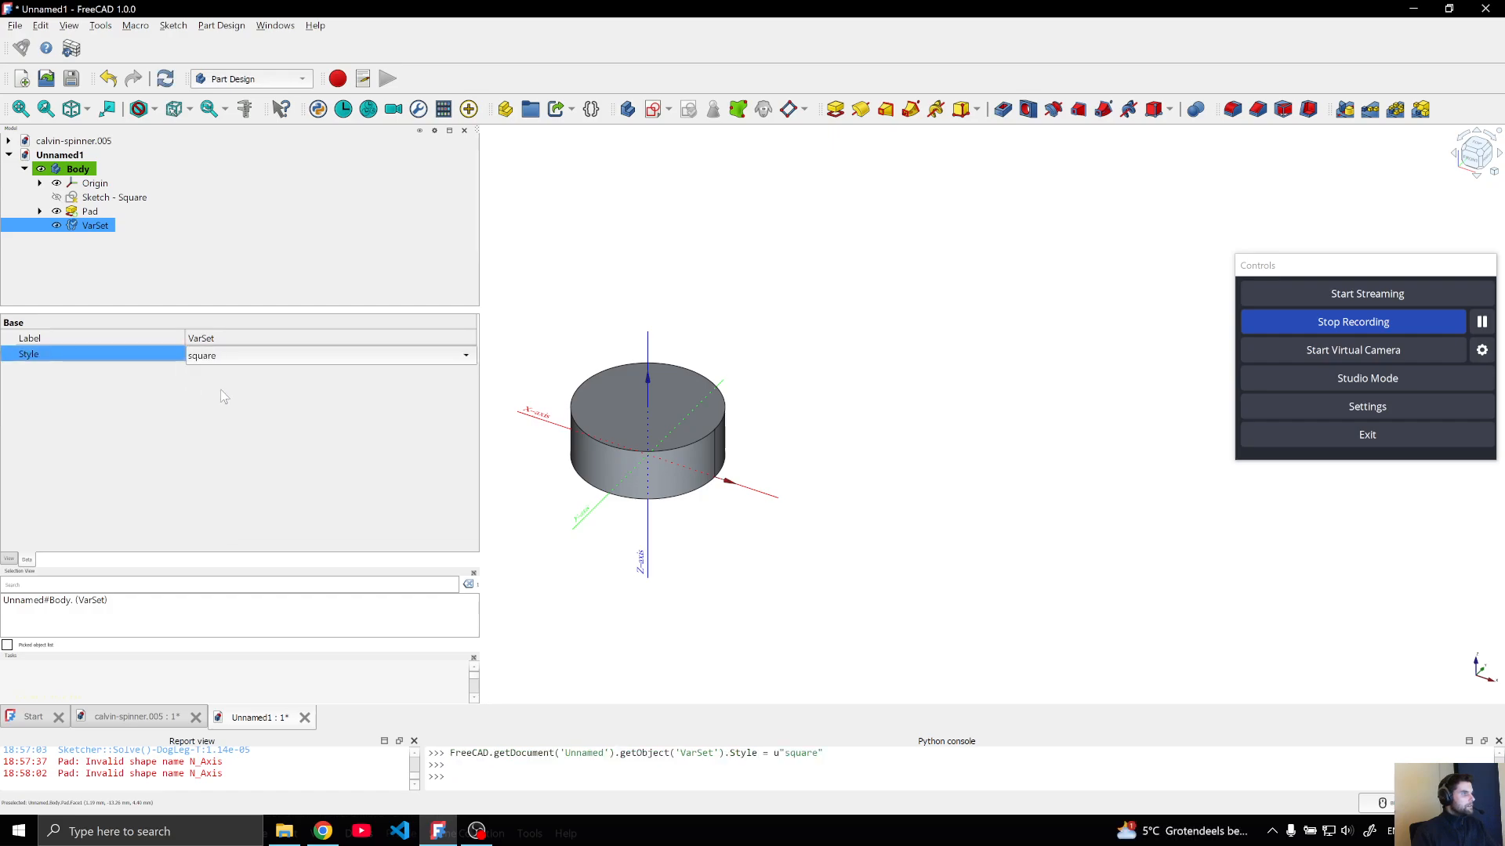
click(233, 362)
click(233, 341)
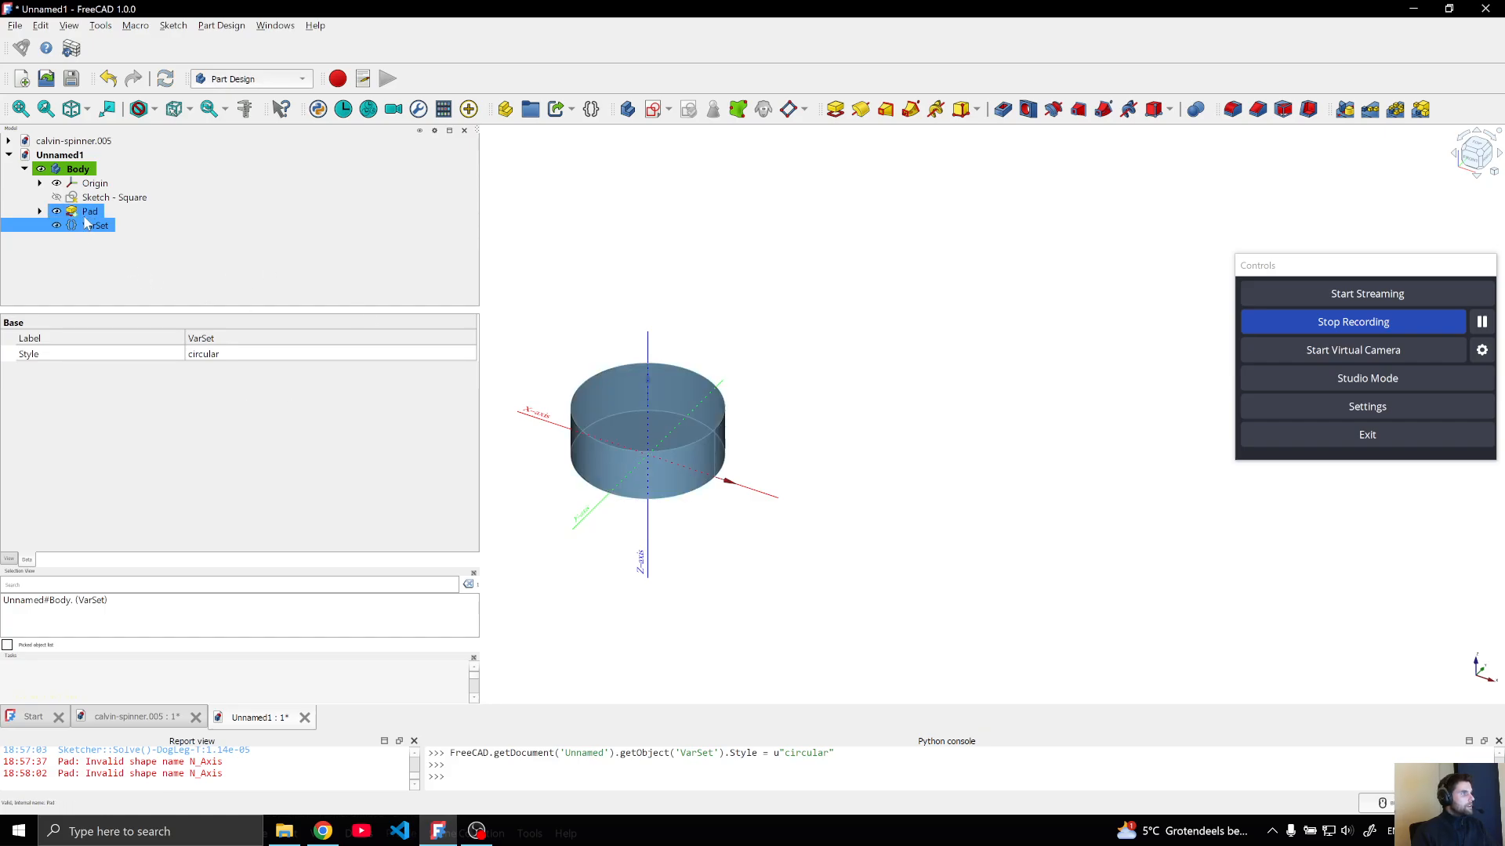
Examine the sketch nested under the Pad and the Pad's Profile property
click(40, 211)
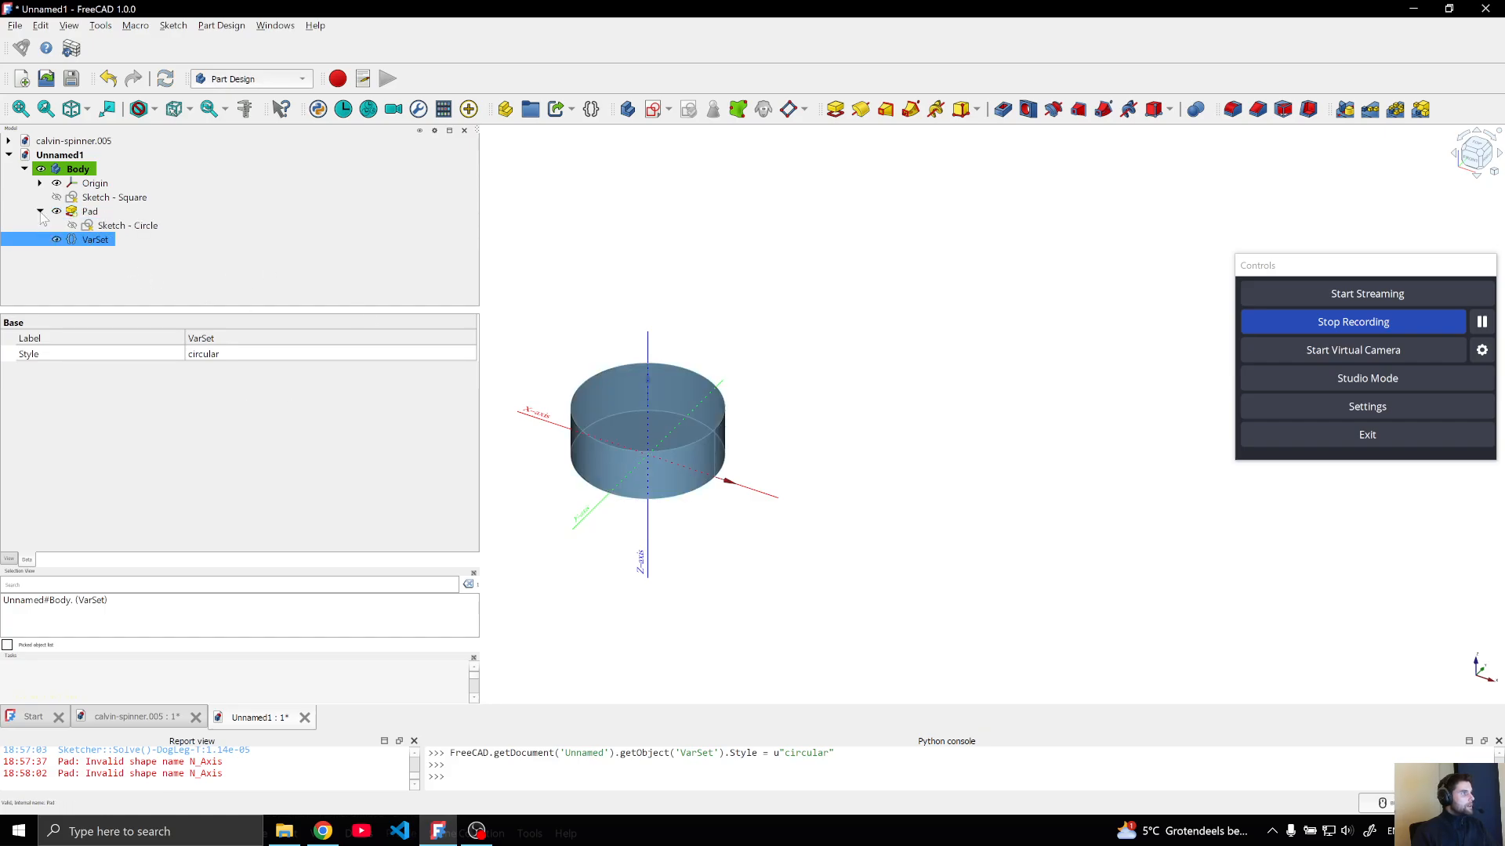
click(84, 212)
scroll(246, 480, down, 3)
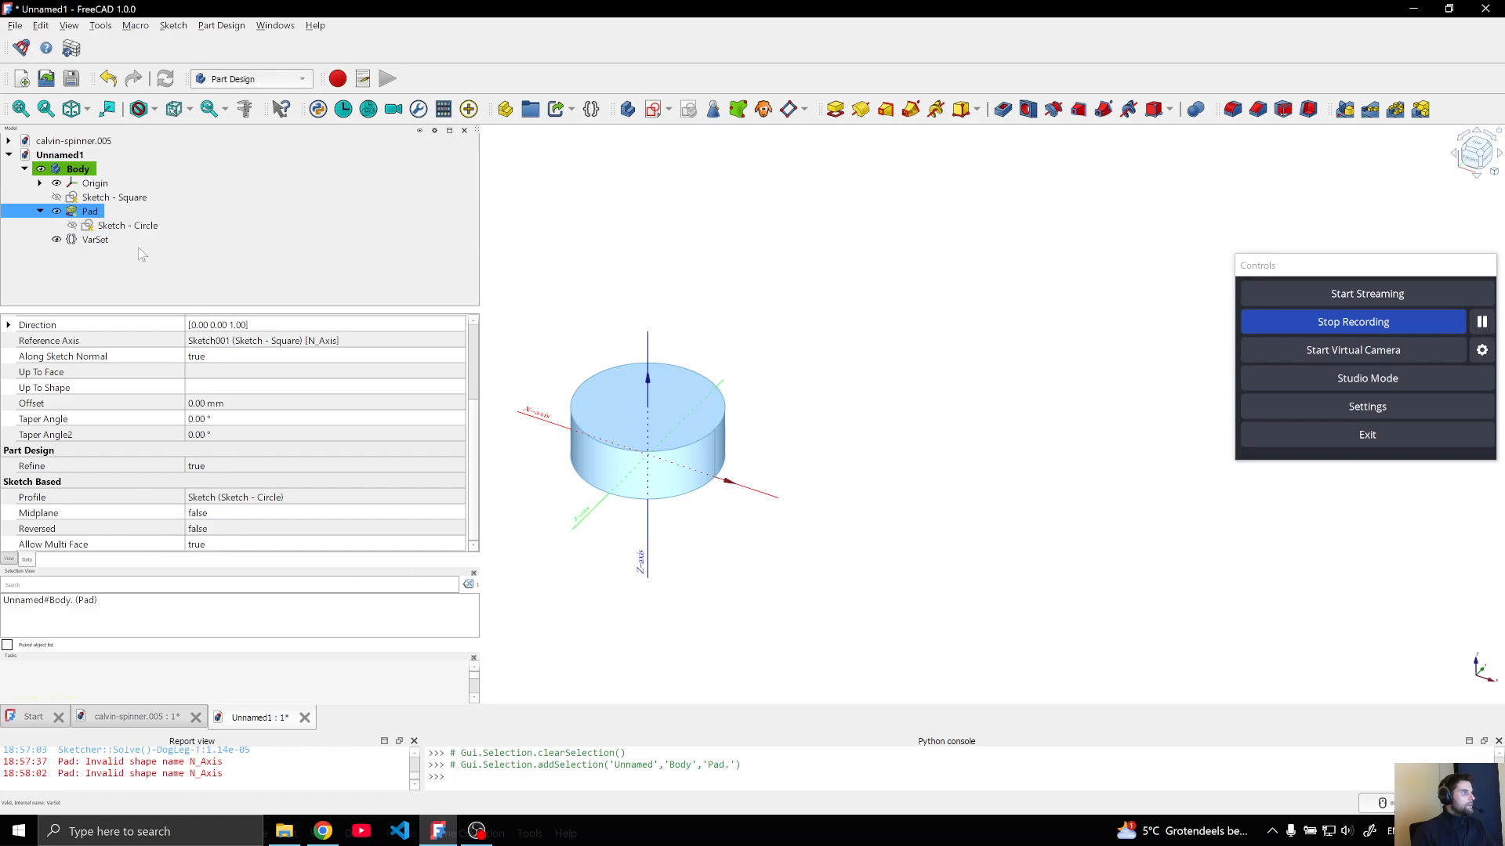
click(89, 251)
click(40, 211)
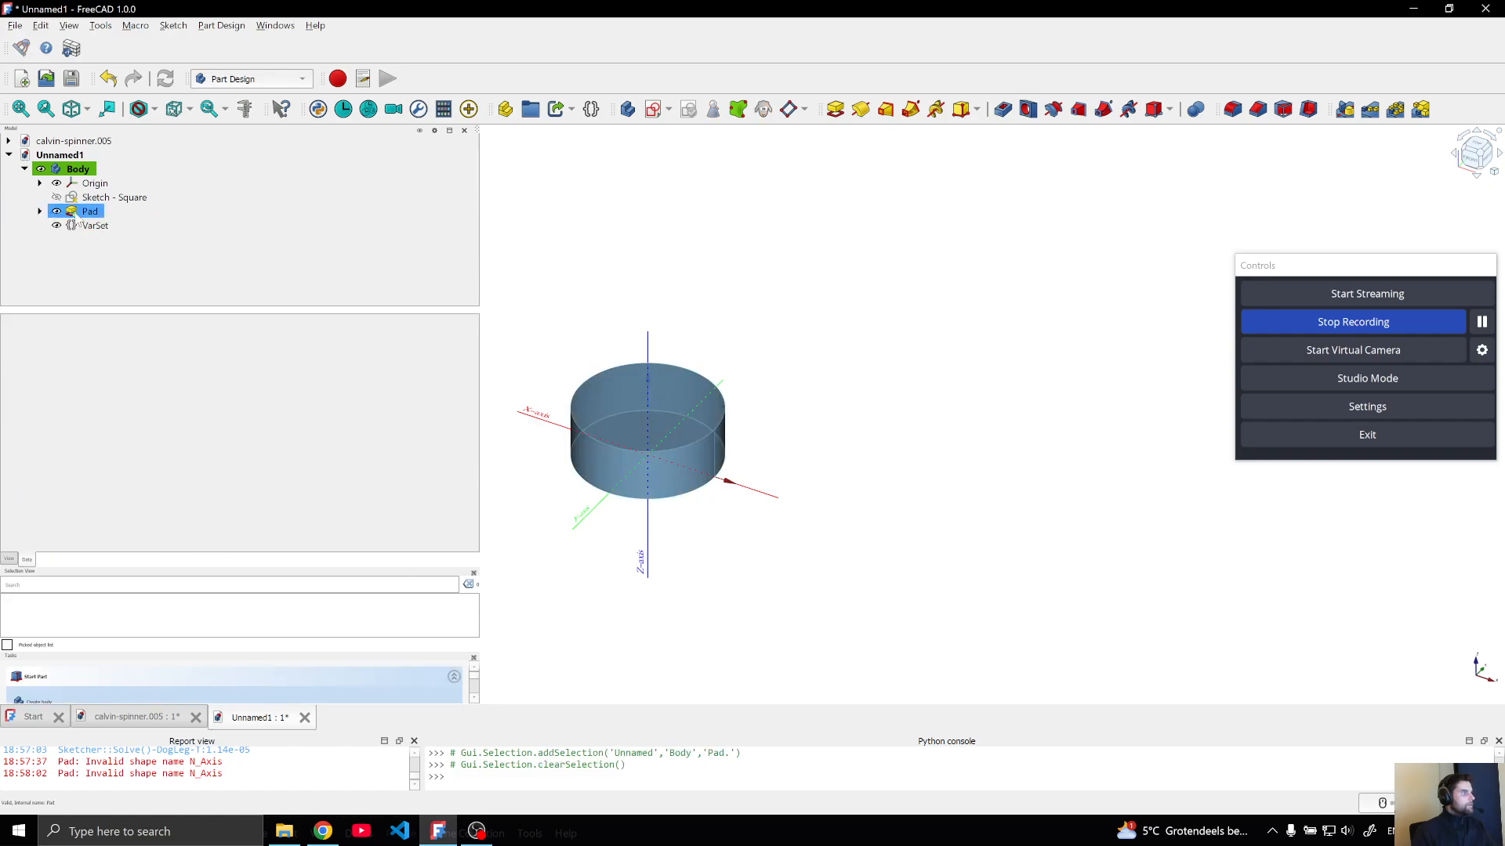
Add a DynamicData property of type LinkSubList named "Profiles" to the VarSet, leaving its value empty
click(95, 226)
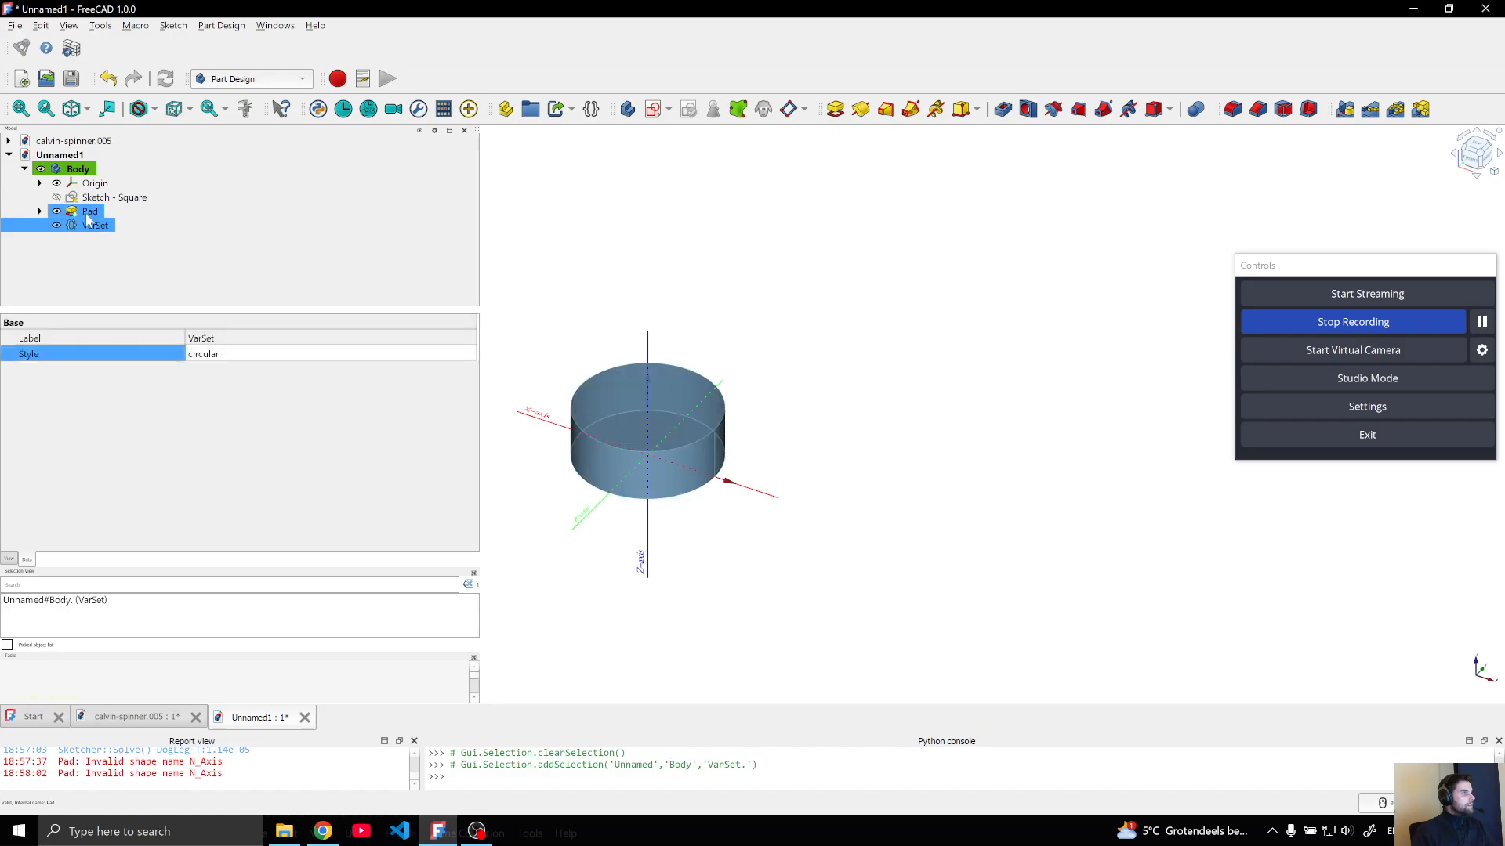
right_click(88, 225)
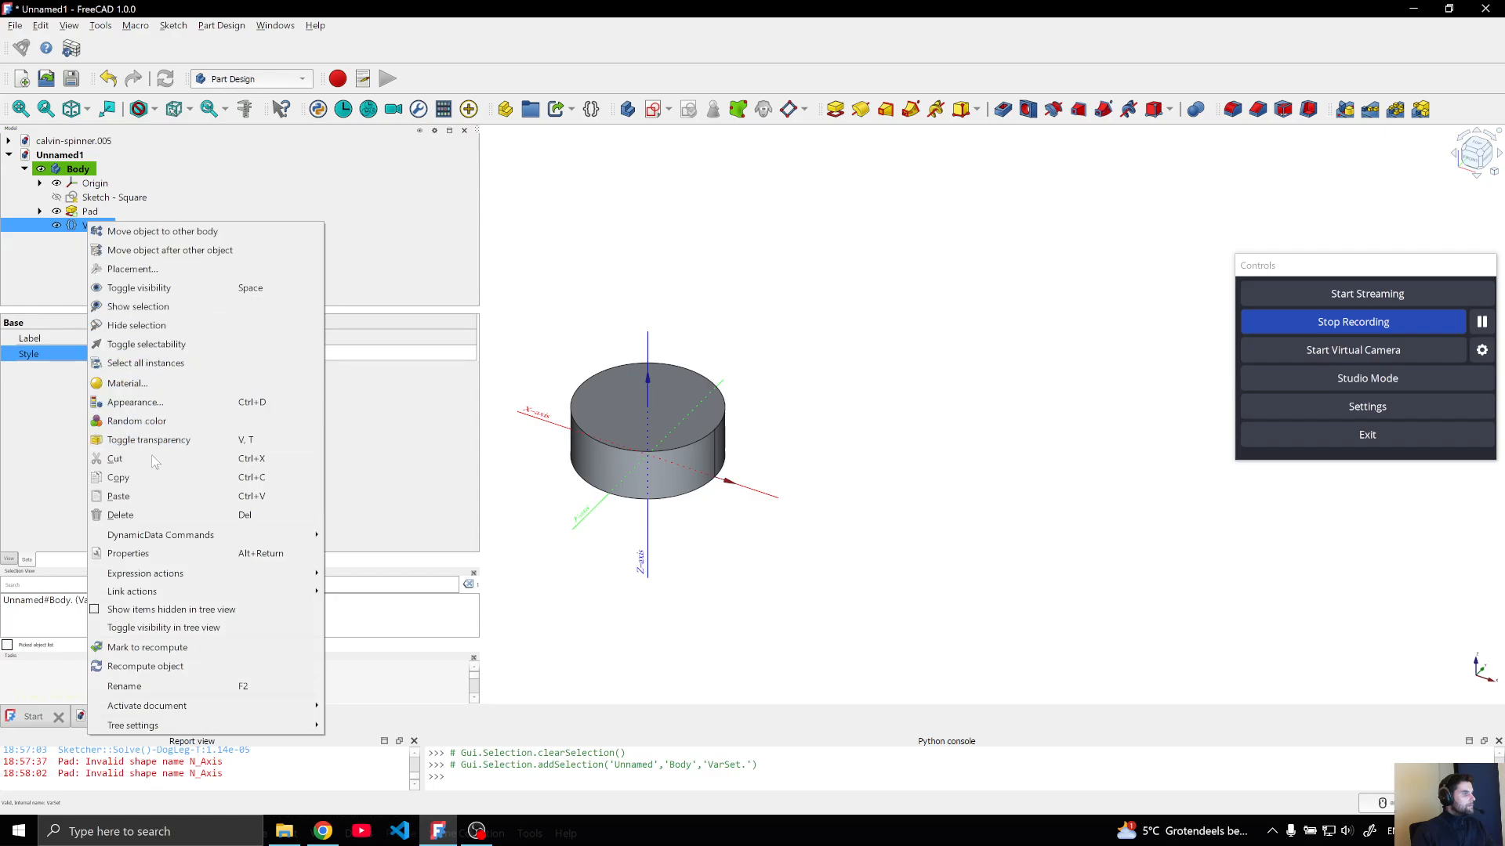
mouse_move(235, 534)
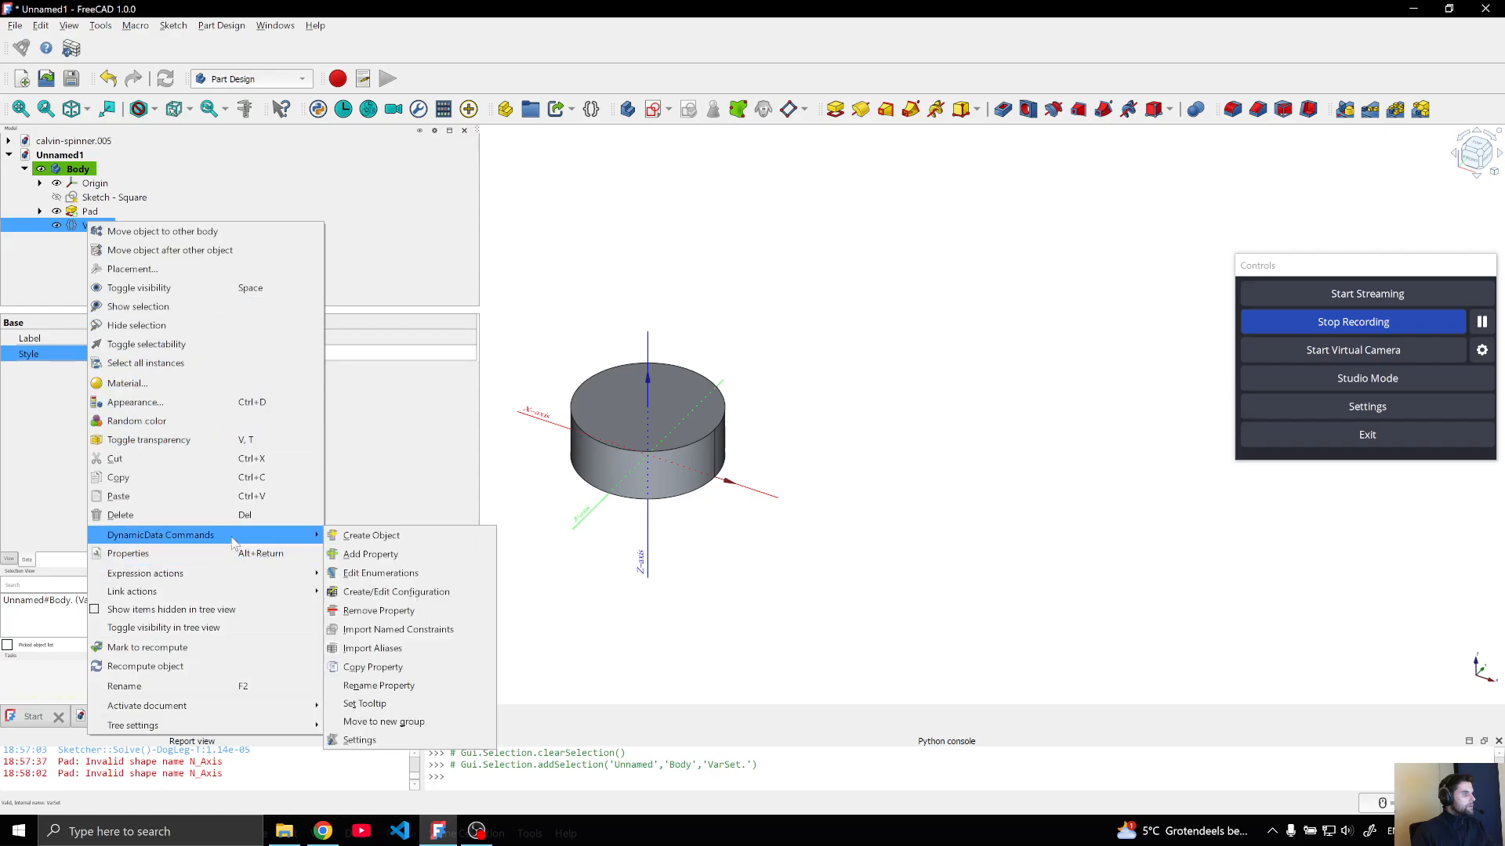
click(376, 554)
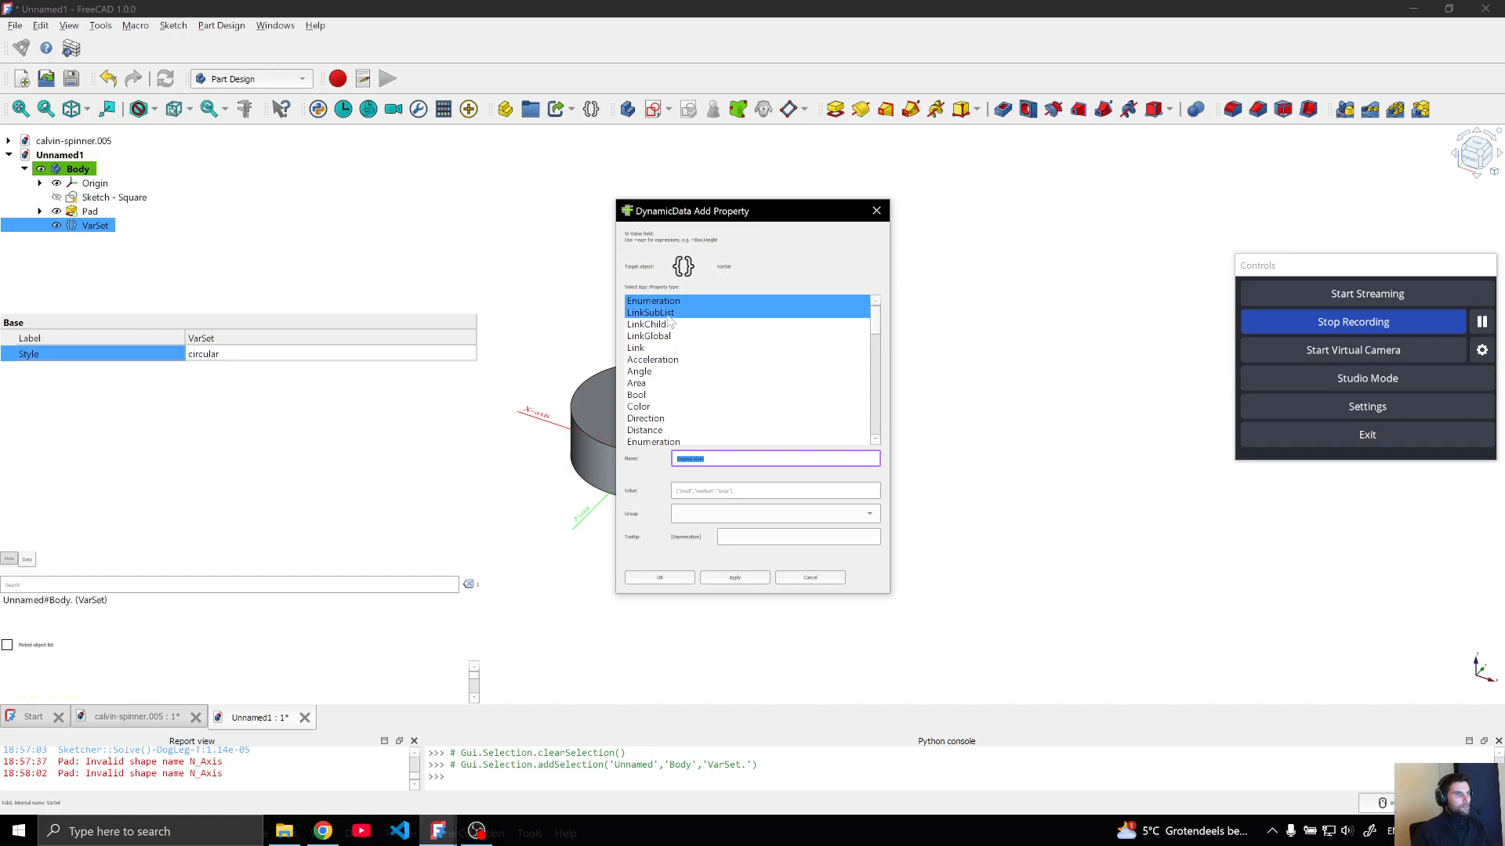
click(663, 314)
key(Tab)
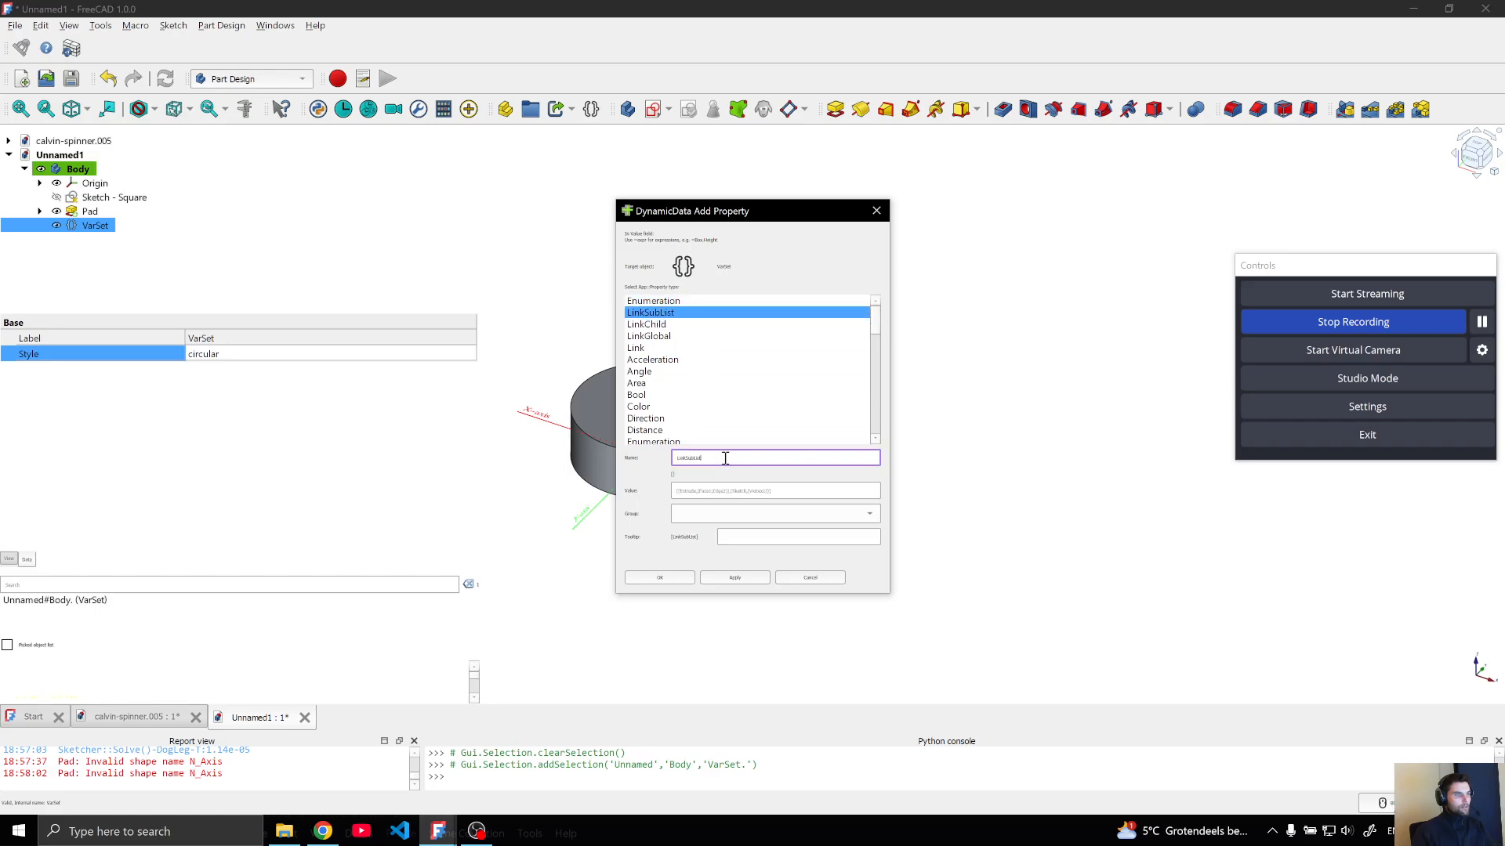
text(Prof)
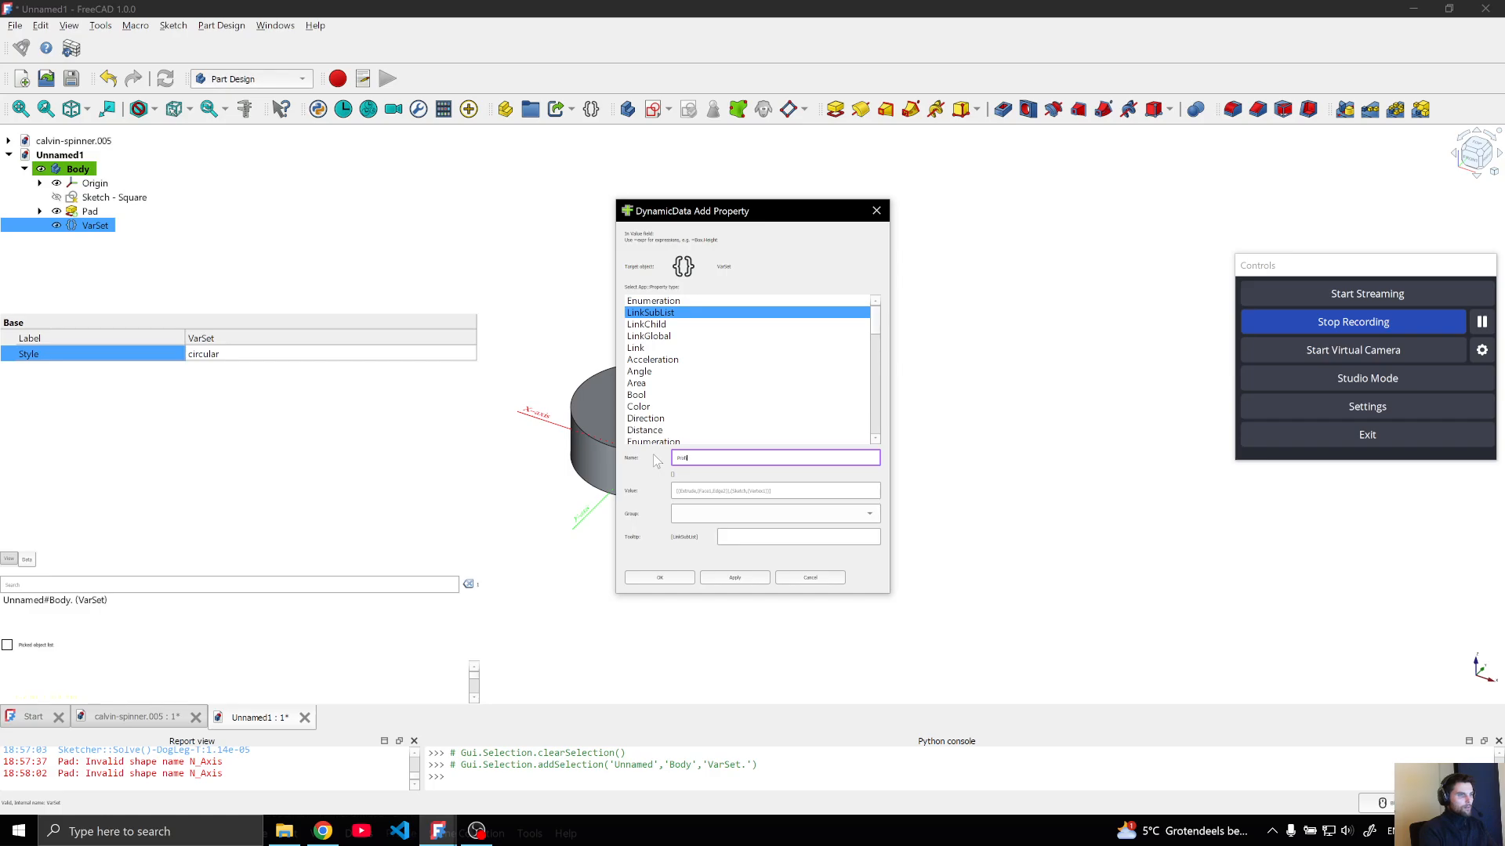
text(iles)
click(739, 491)
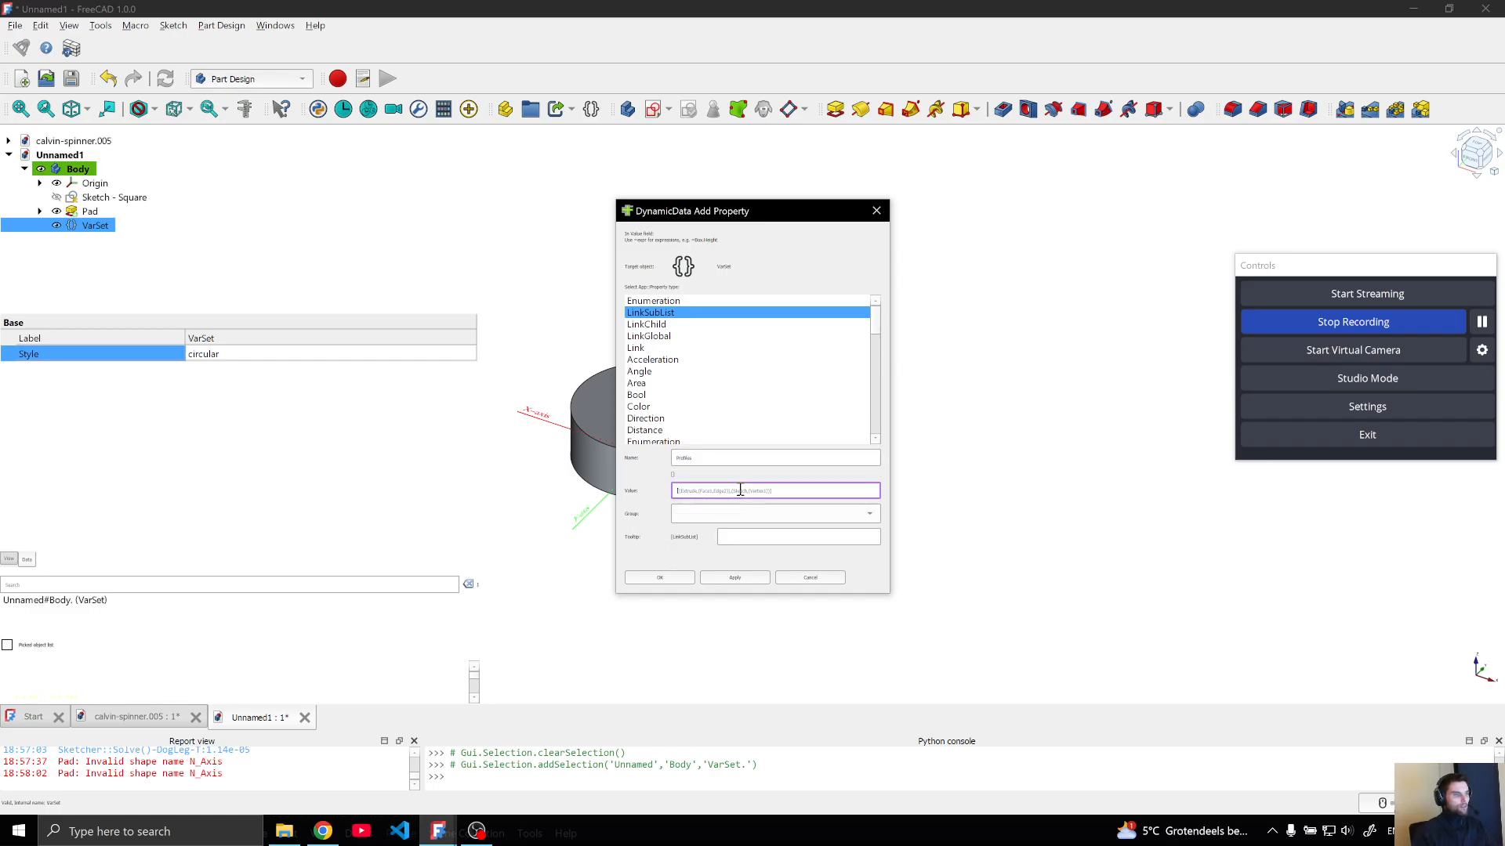
click(676, 577)
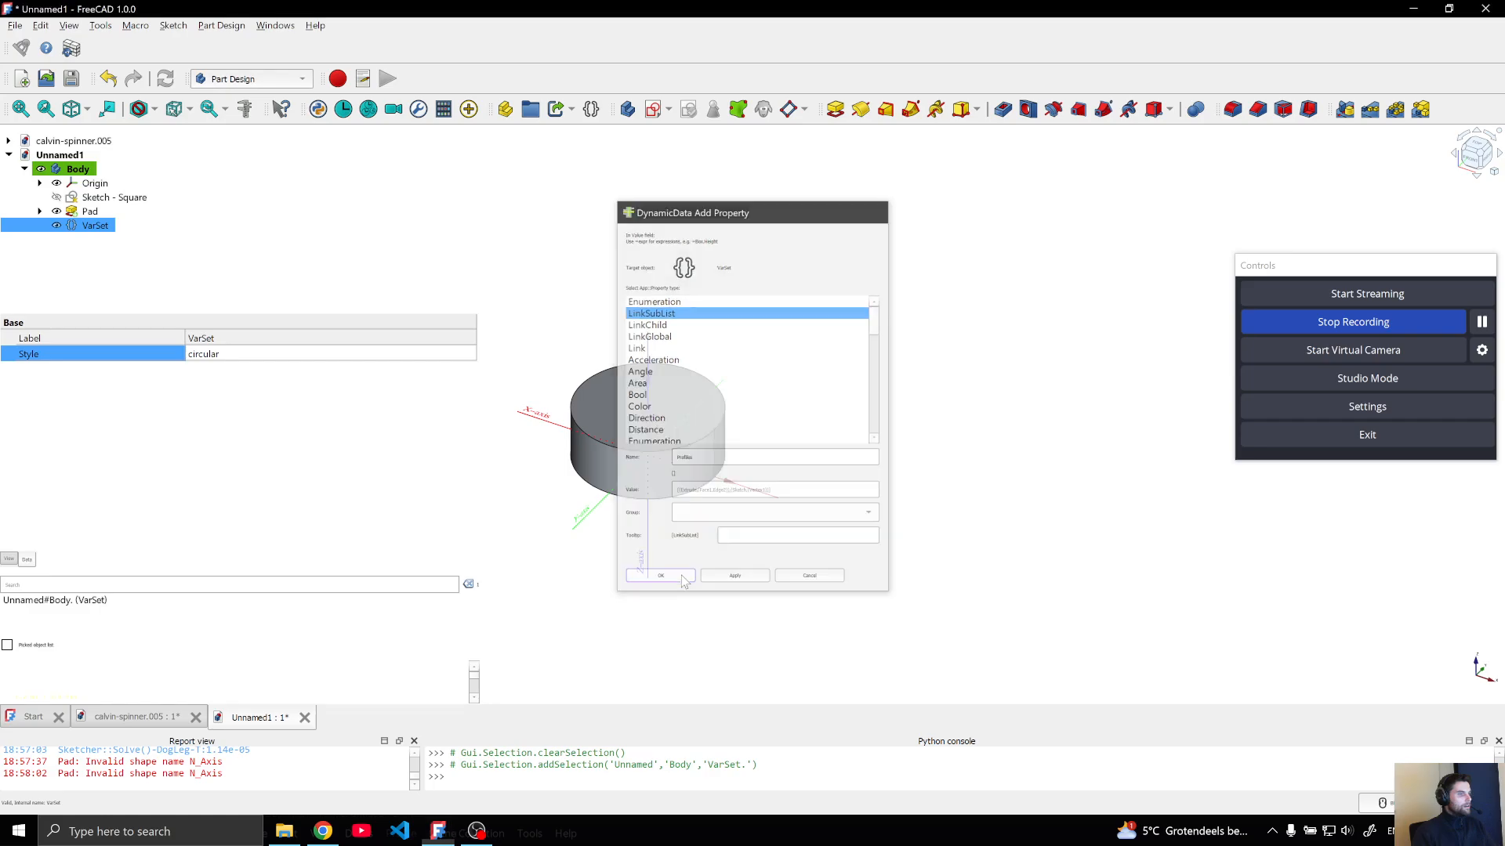
Link the VarSet's Profiles property to Sketch - Circle and Sketch - Square, in that order
click(331, 355)
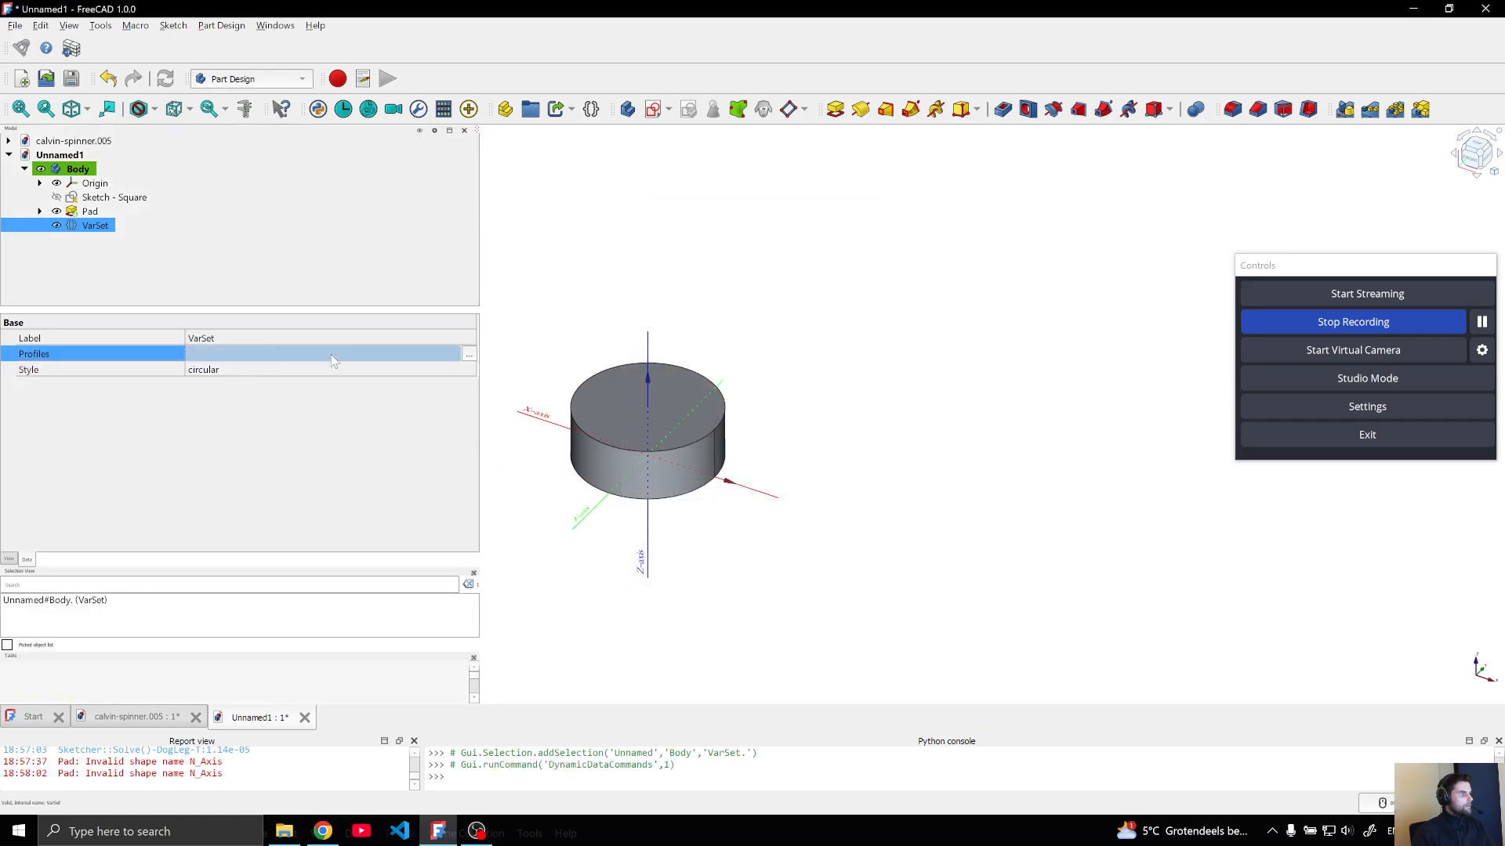
click(469, 355)
click(674, 382)
ctrl+click(718, 397)
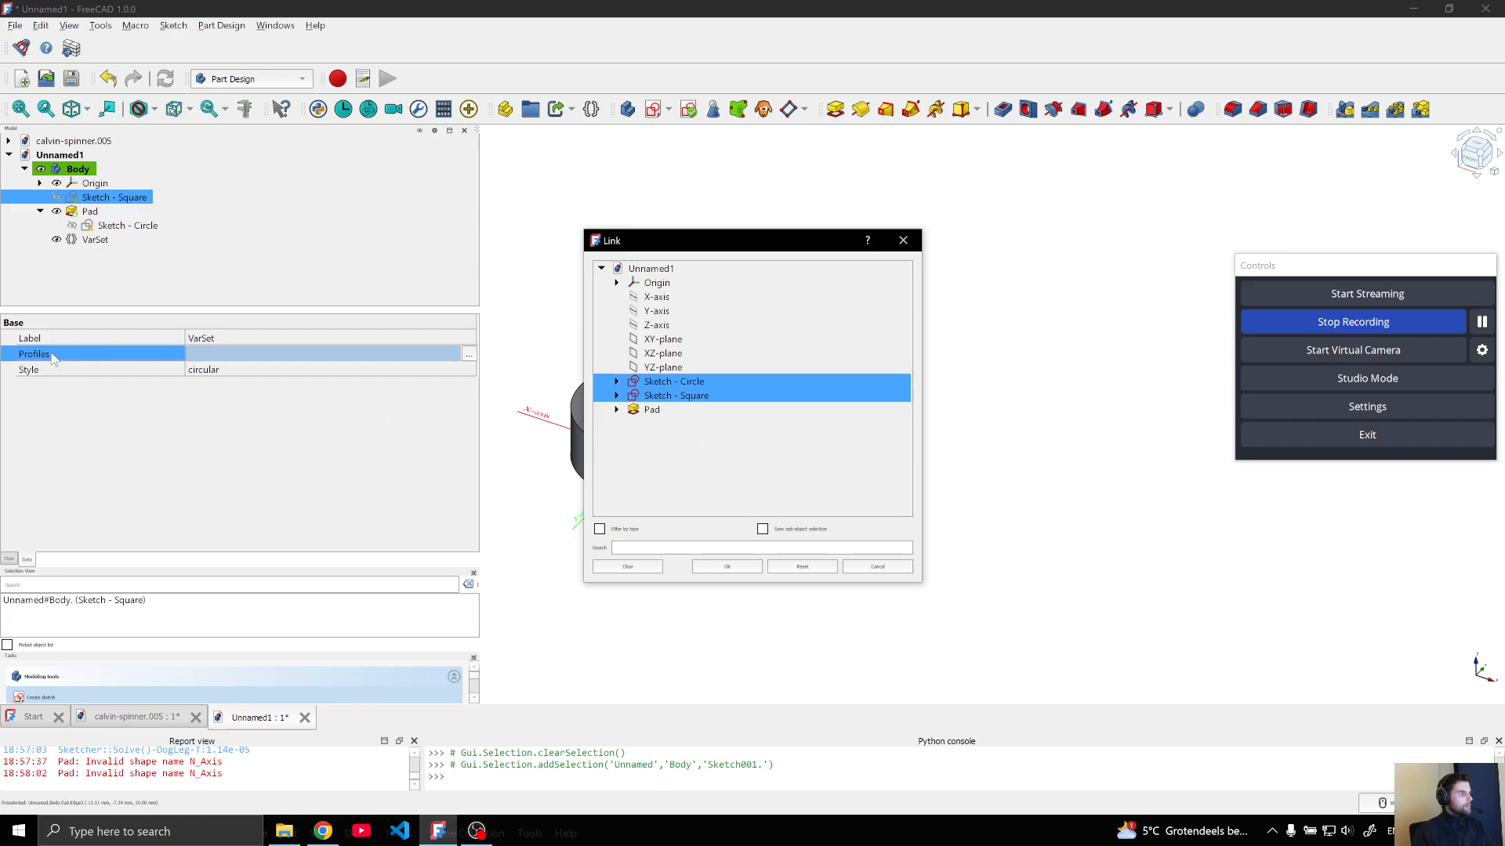
click(745, 567)
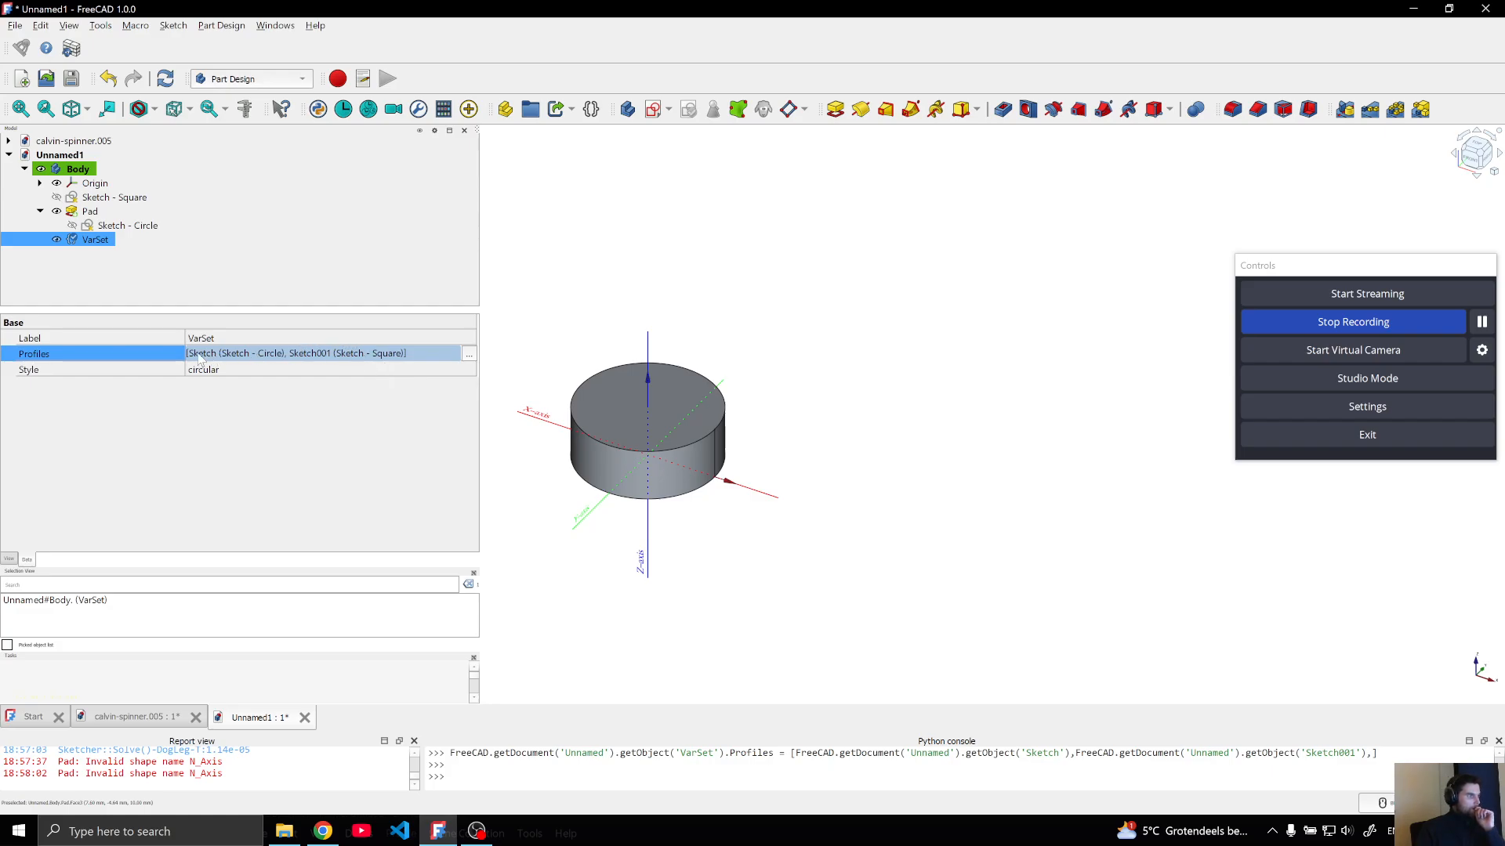
Examine the options offered by the VarSet's Style property
click(293, 366)
click(293, 365)
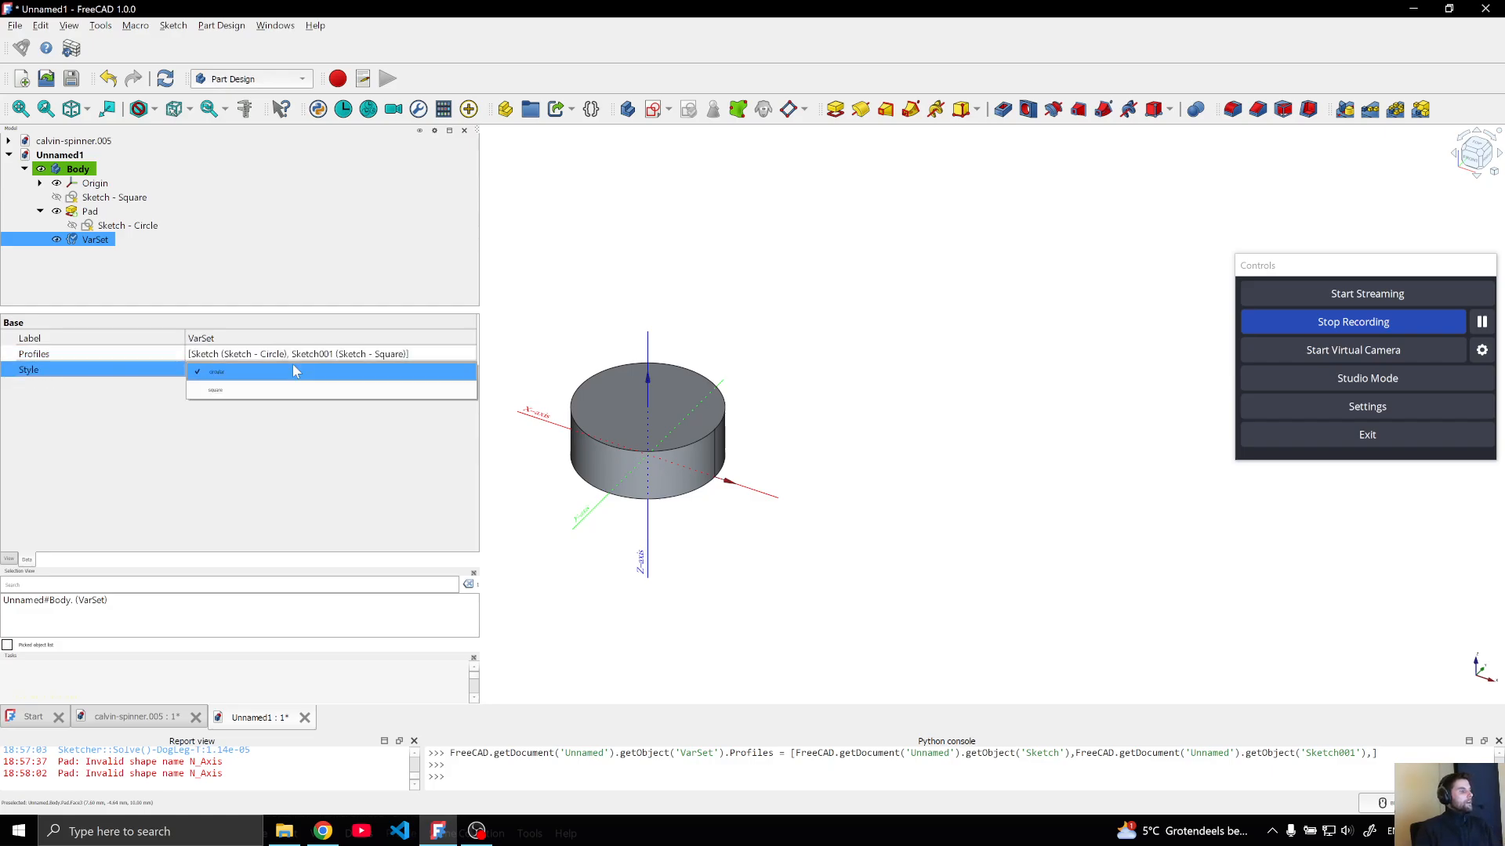
click(229, 390)
Examine how the Pad's Profile link is chosen, cancel without changing it, and compare it with editing the Length property
click(90, 210)
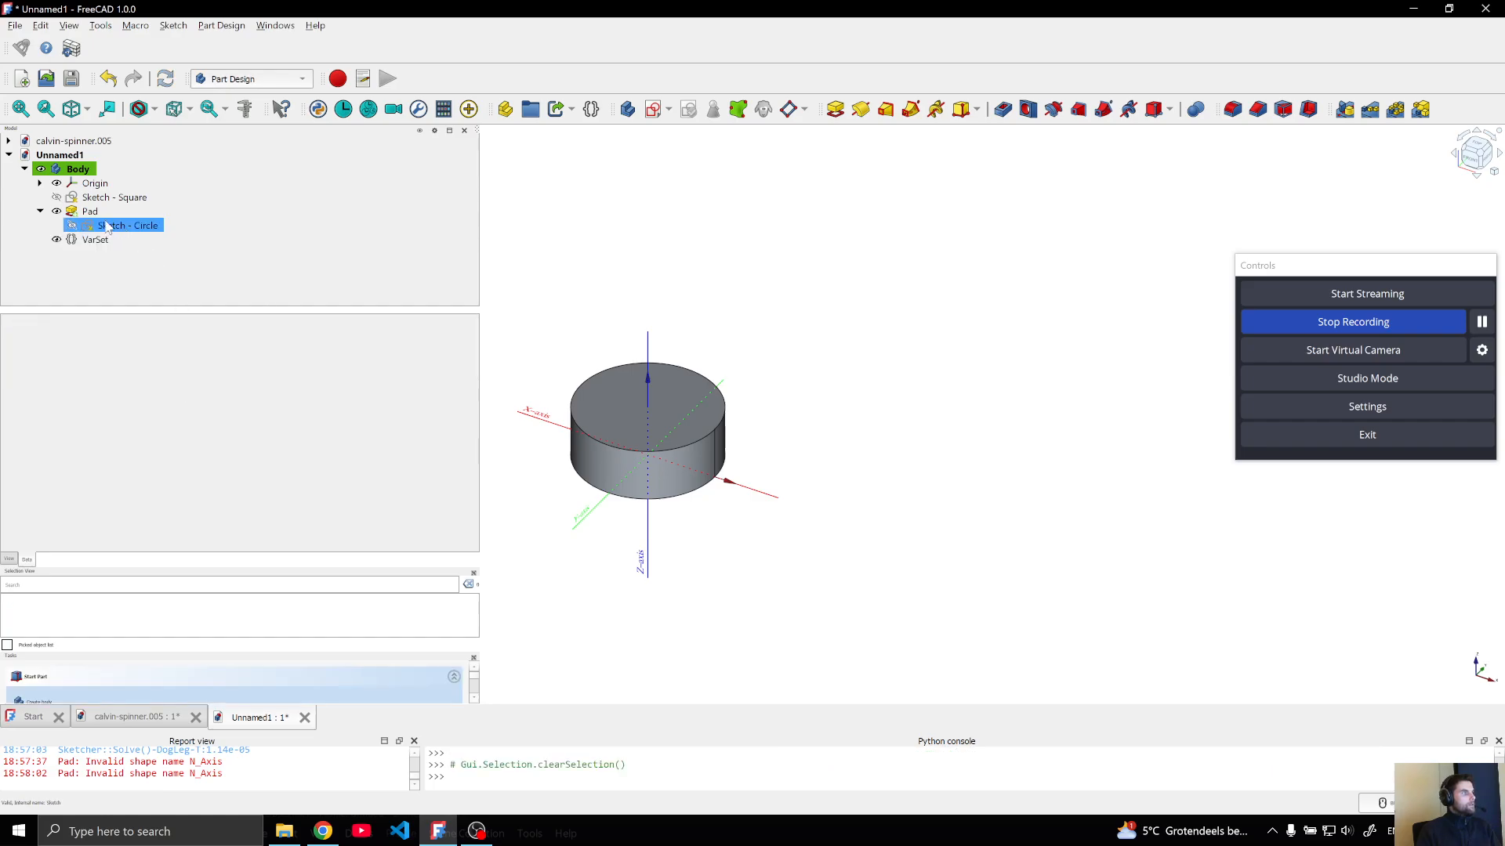
scroll(310, 495, down, 3)
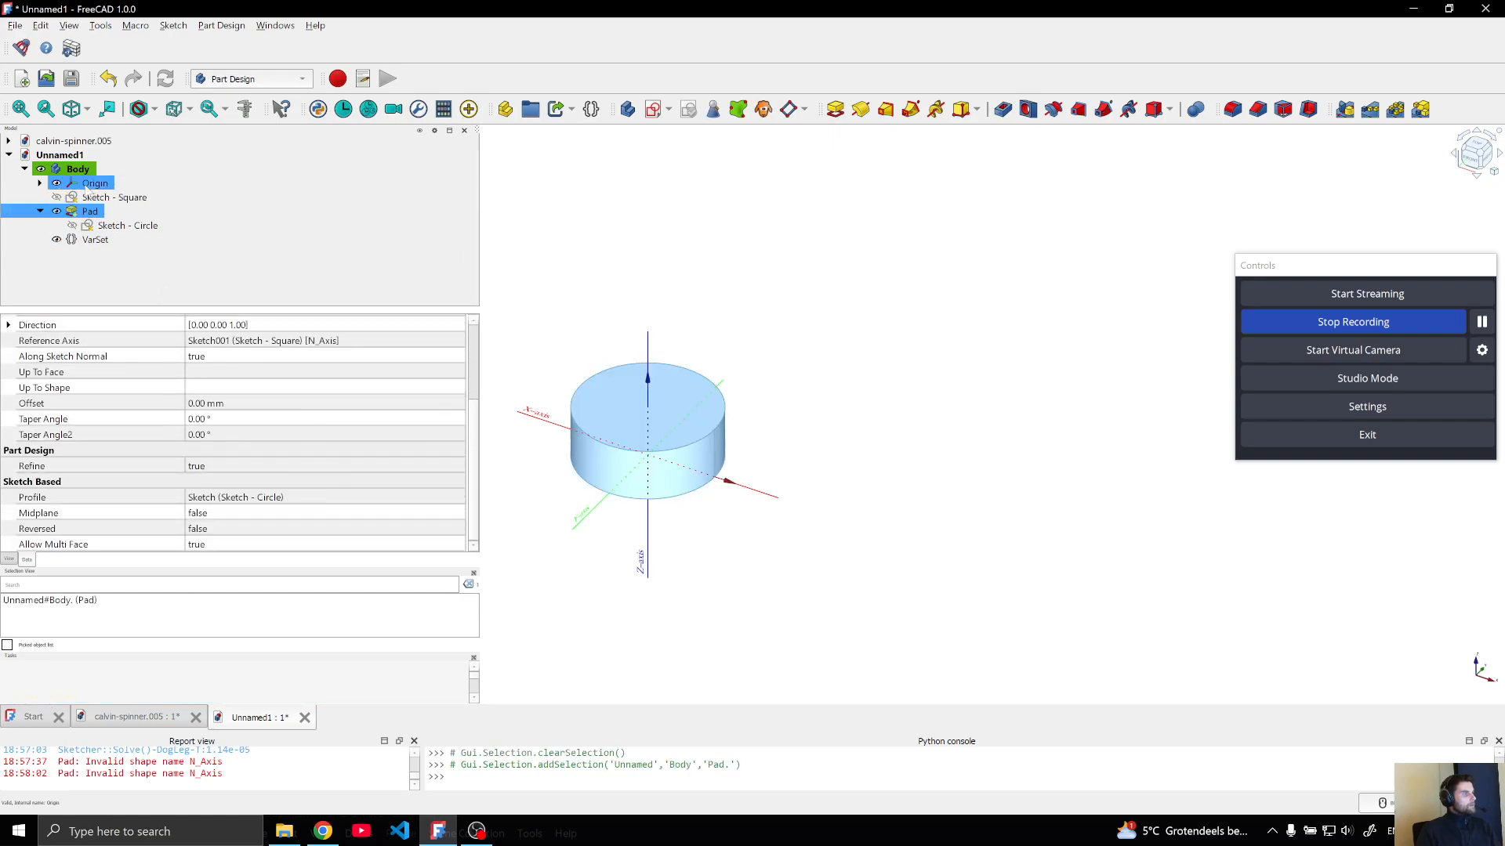
click(241, 500)
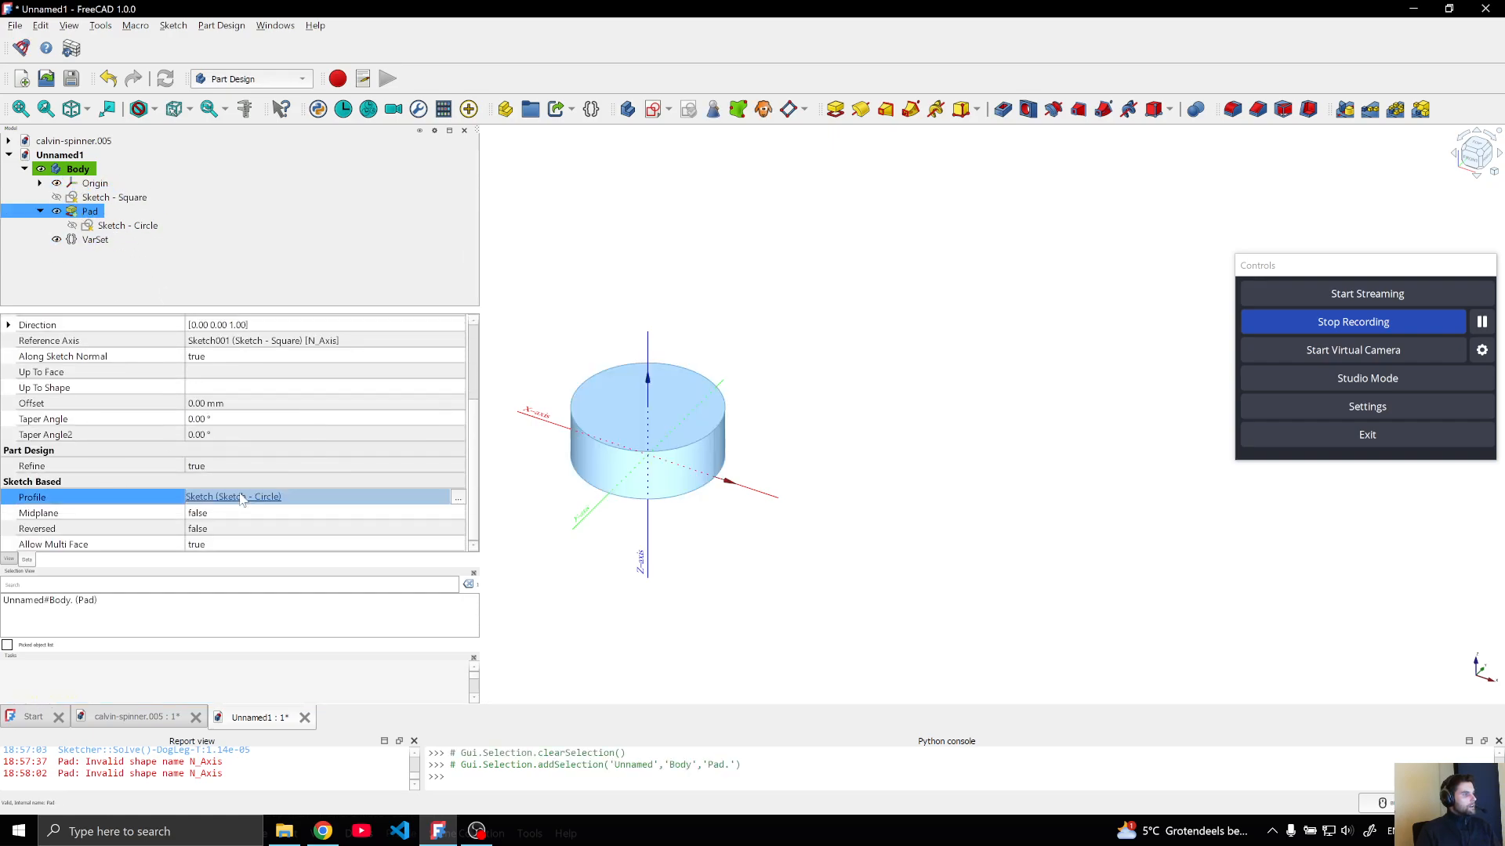
click(458, 498)
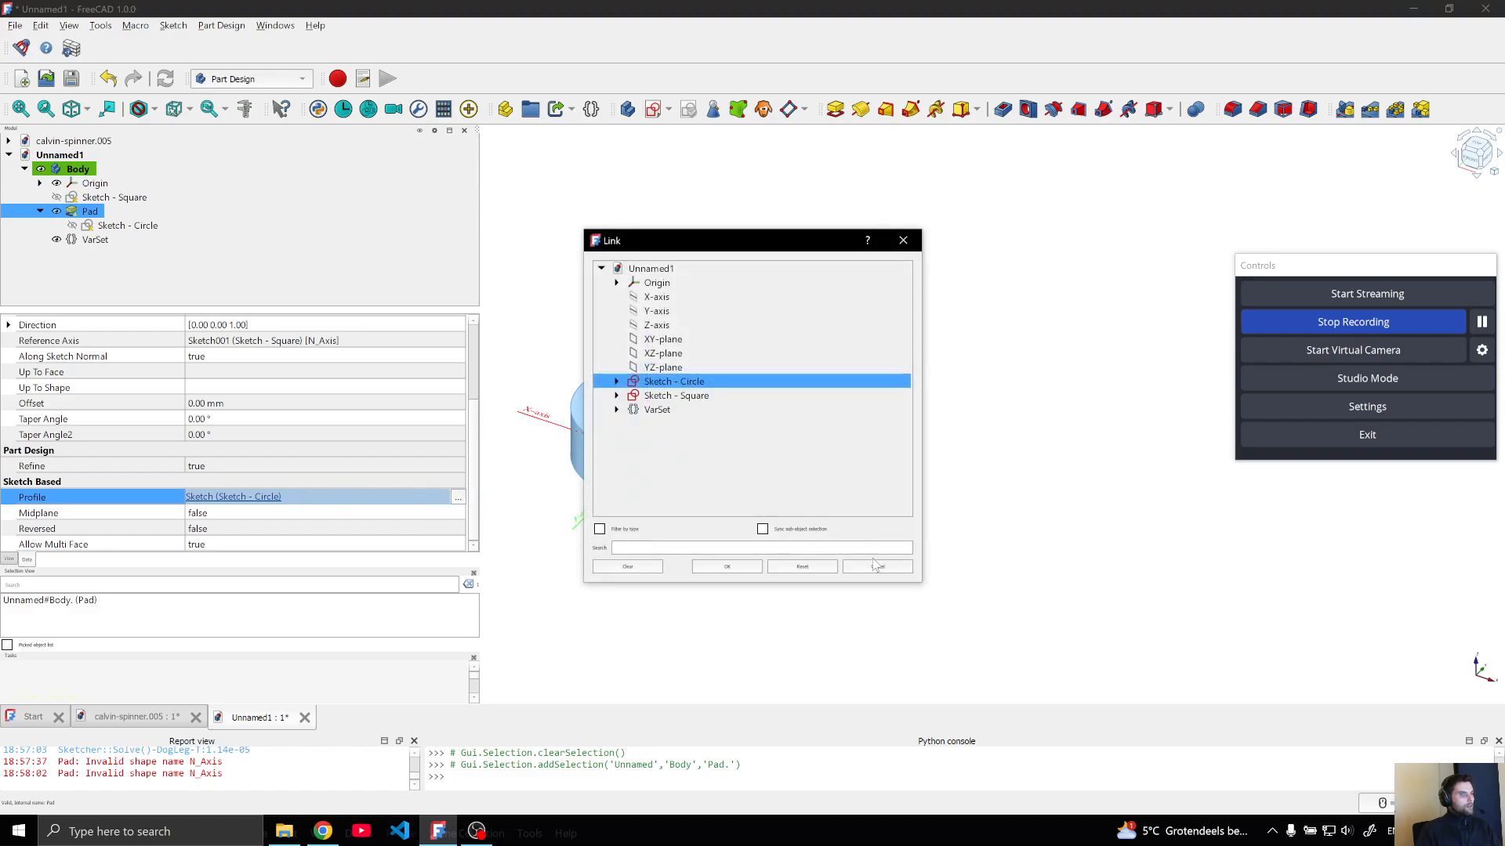
click(877, 566)
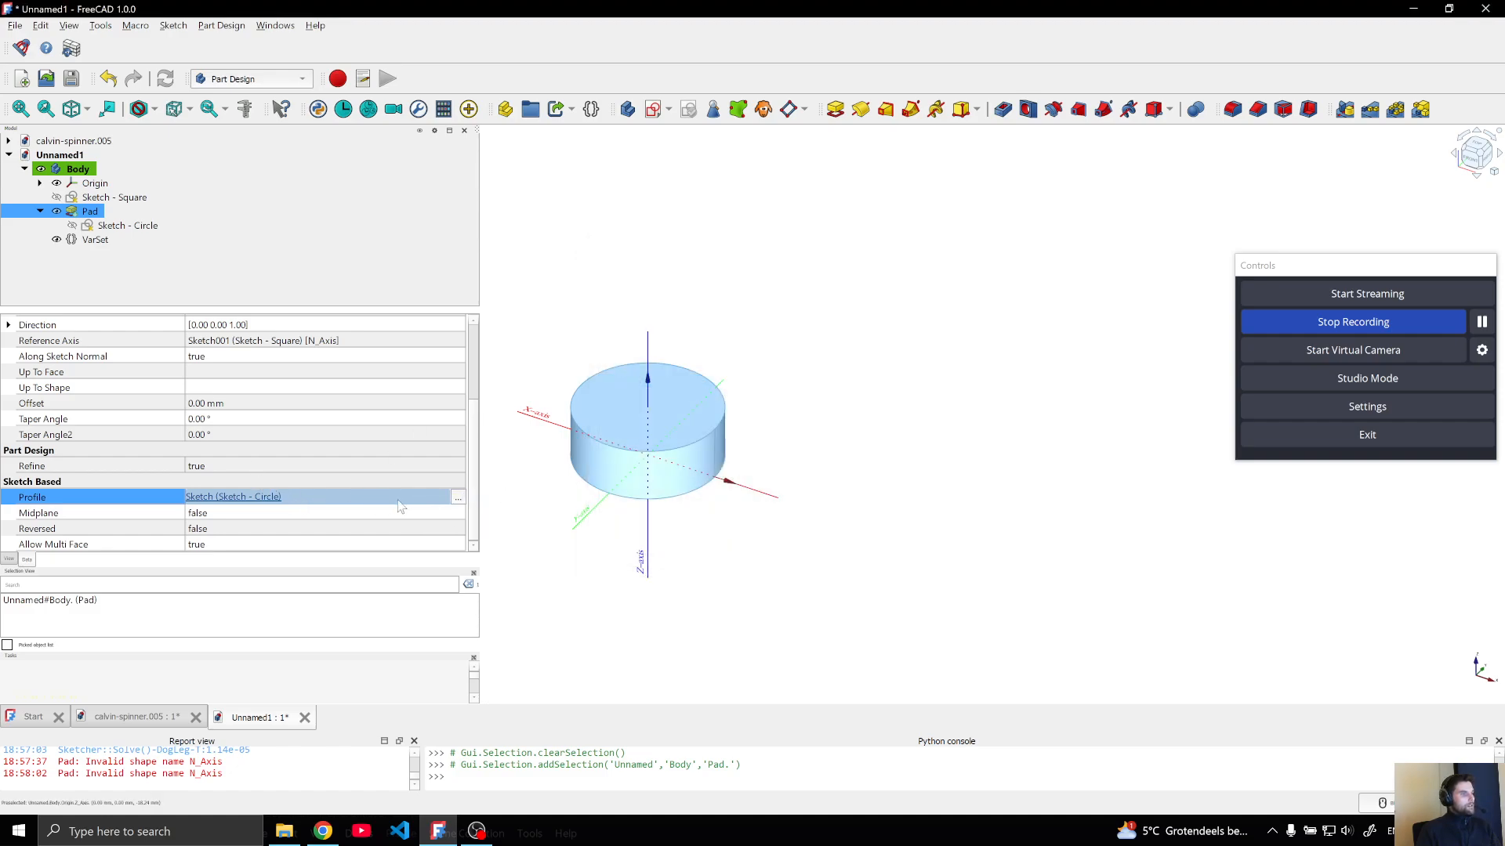
scroll(400, 501, up, 3)
click(337, 403)
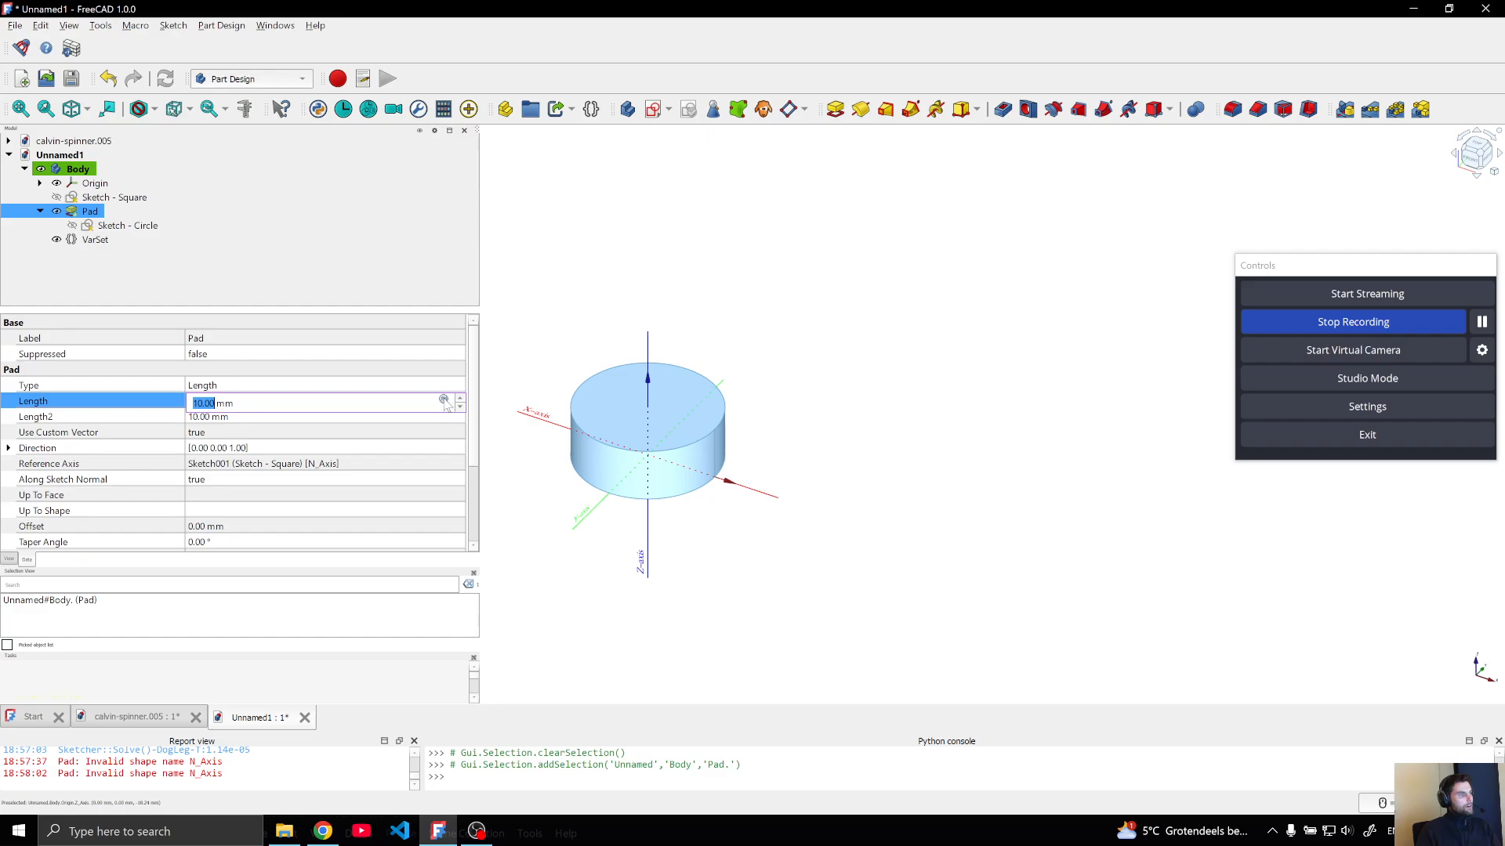
drag(474, 402, 473, 505)
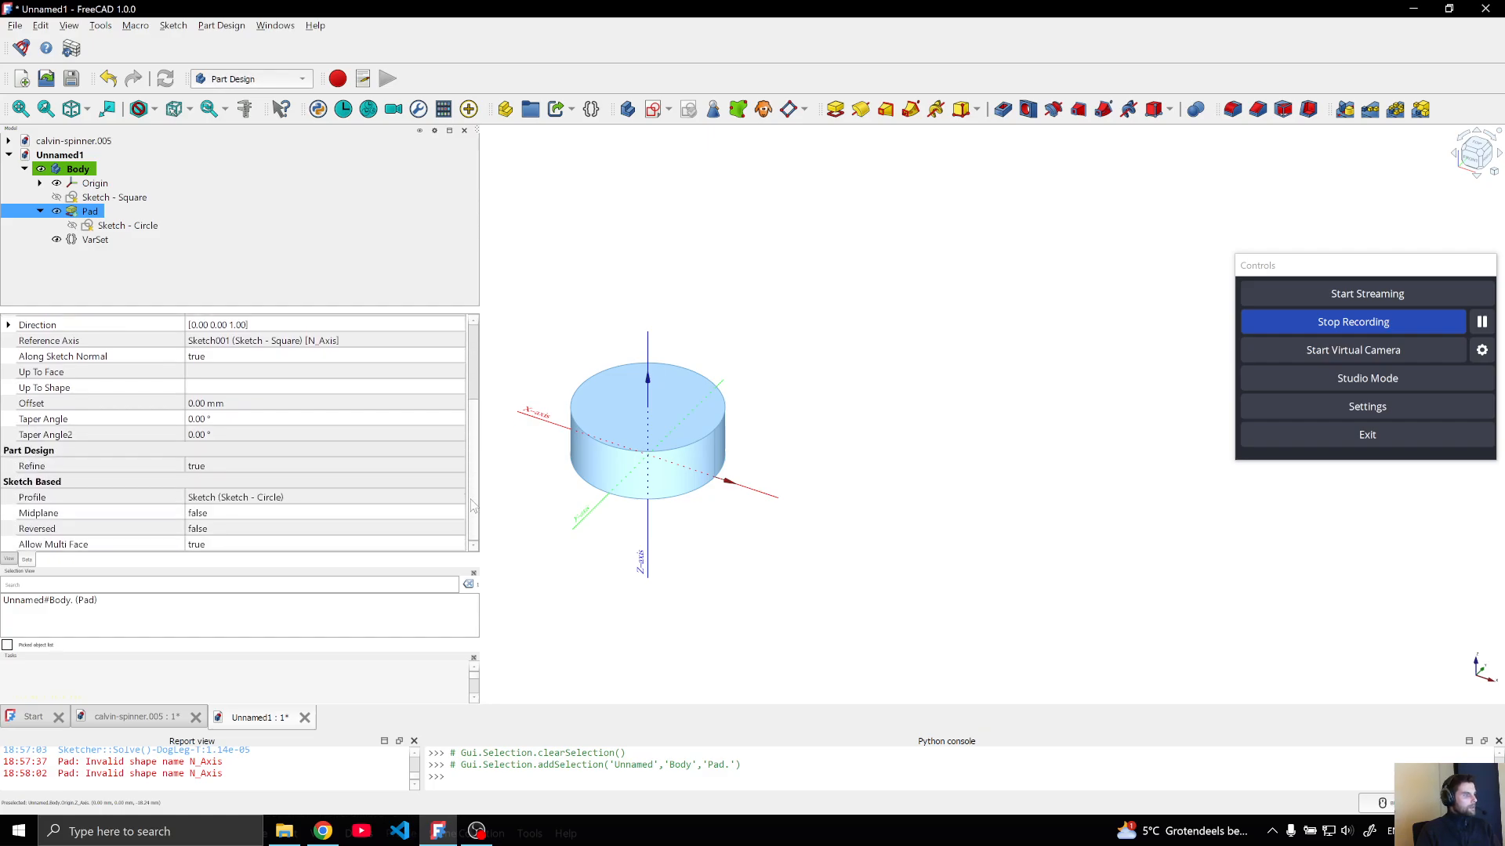
Start an expression for the Pad's Profile property with "VarSet.Profiles[" to index the list of linked sketches
click(338, 496)
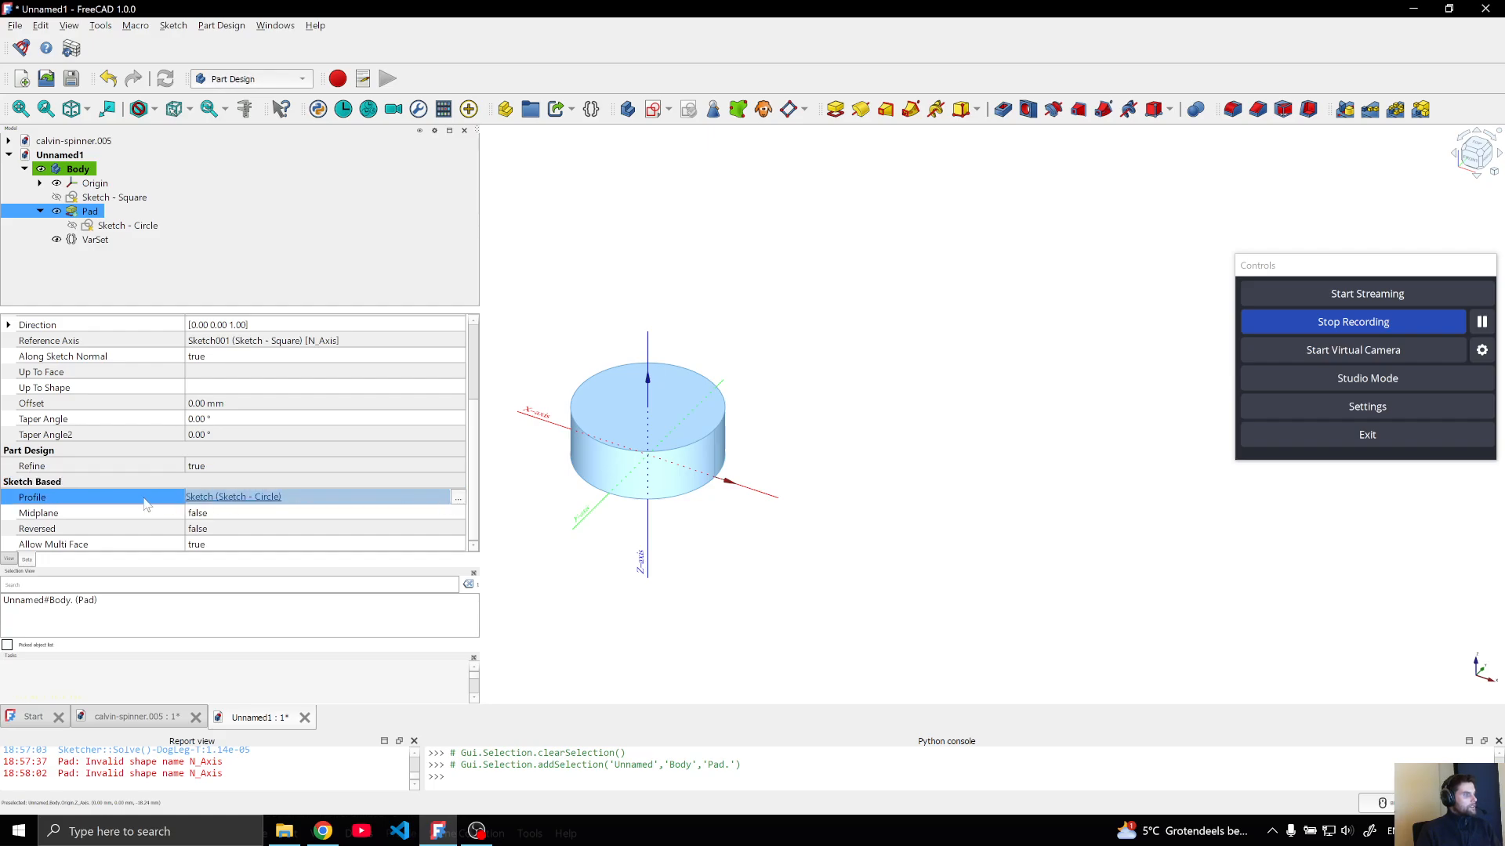
right_click(146, 503)
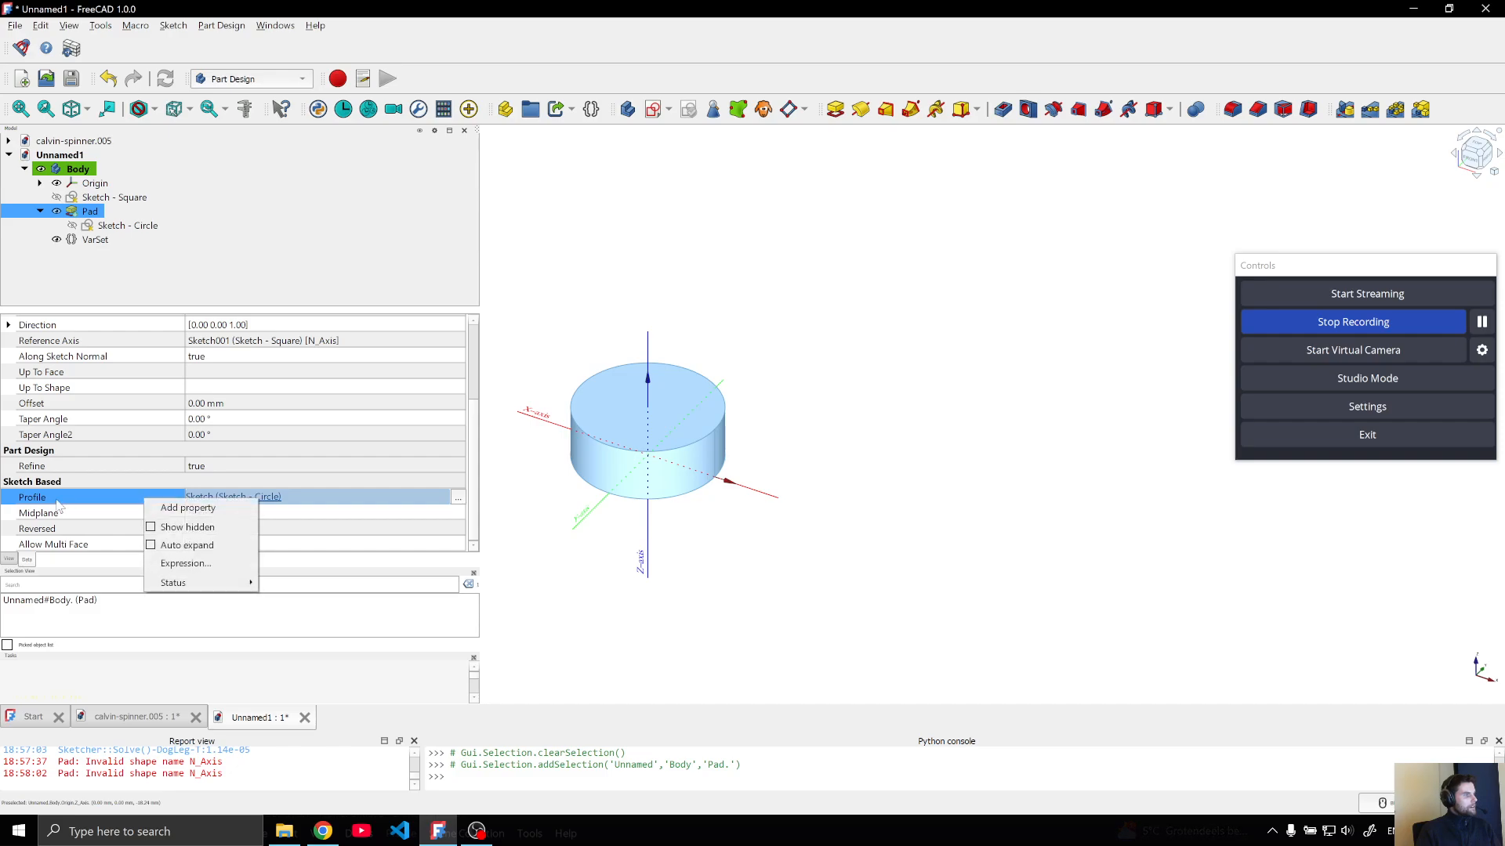
click(182, 563)
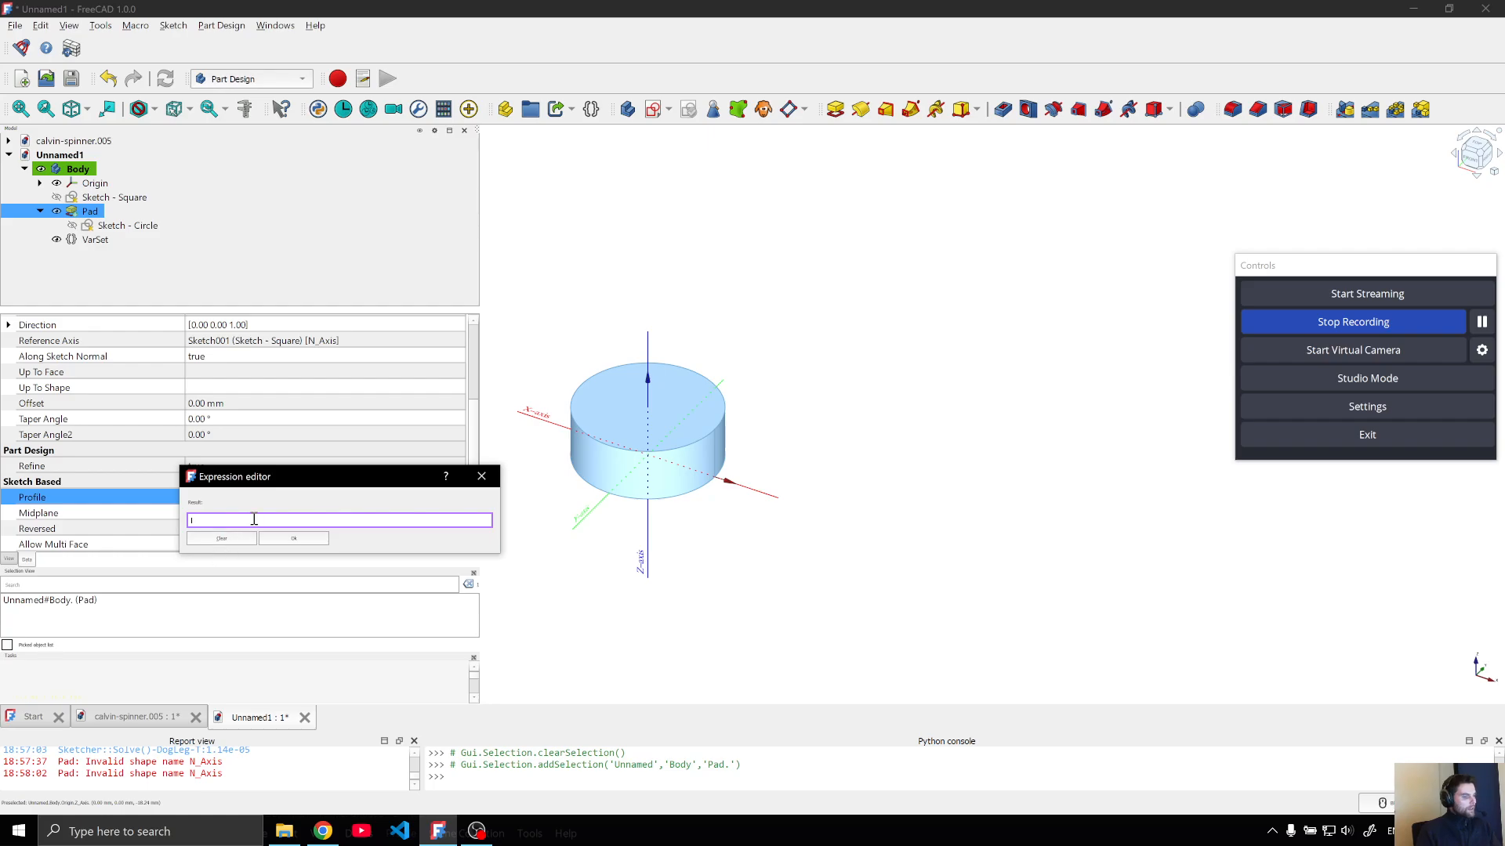
text(VarSet)
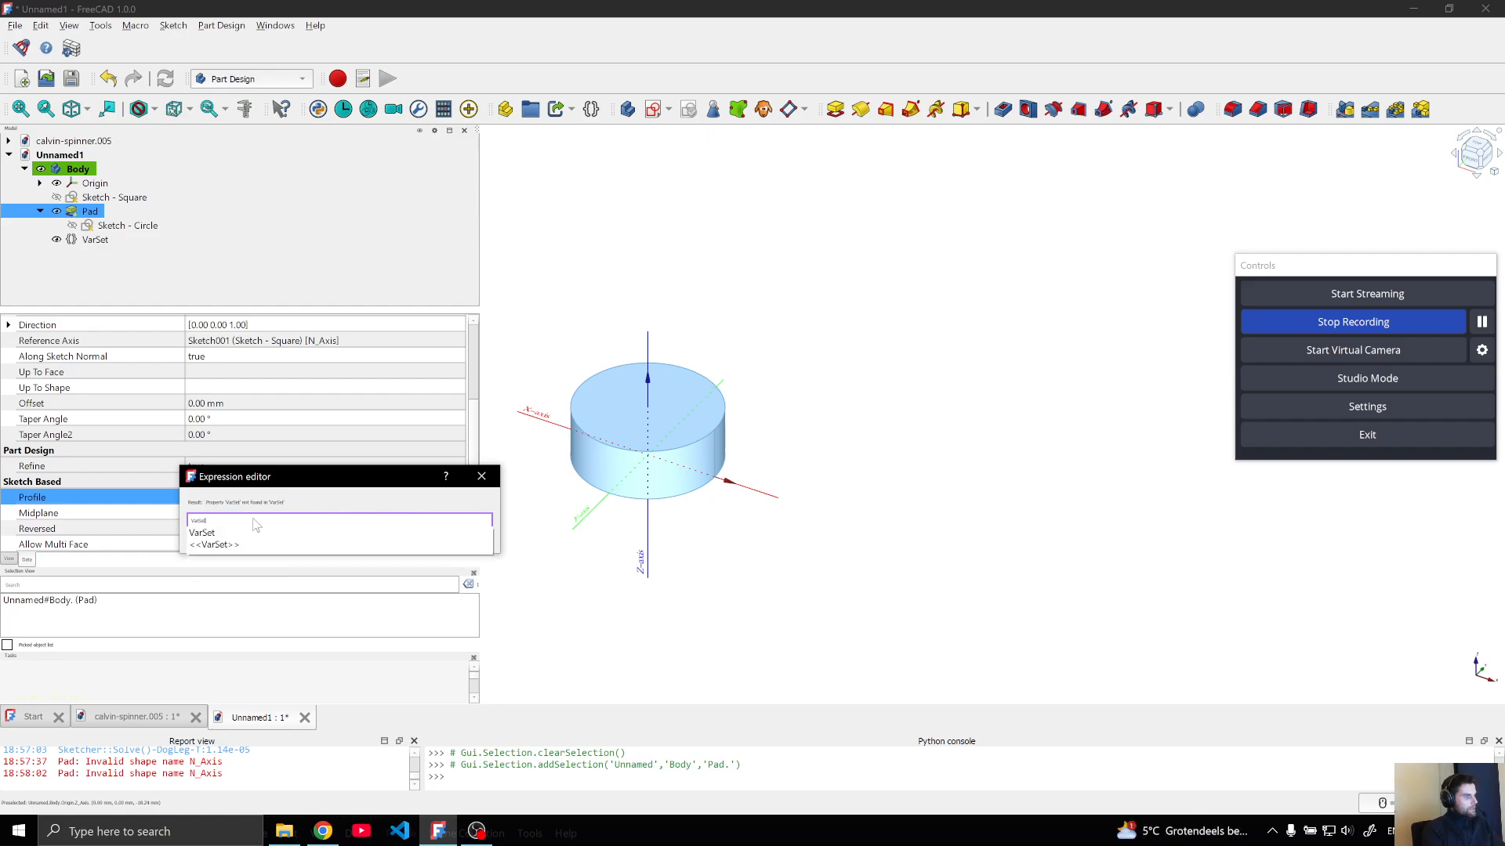
text(.Profiles)
key(Down)
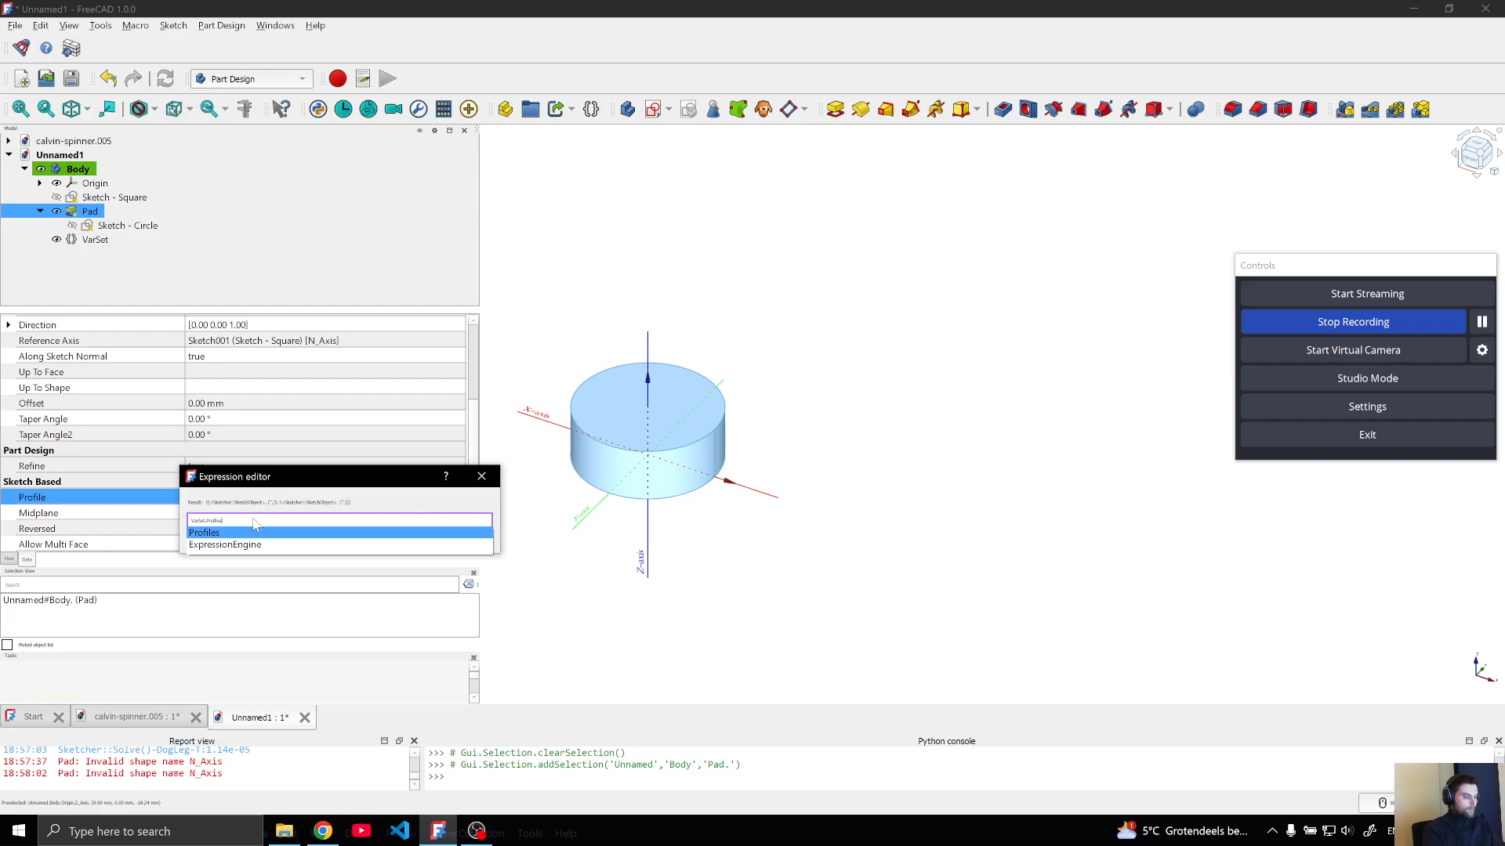
text([)
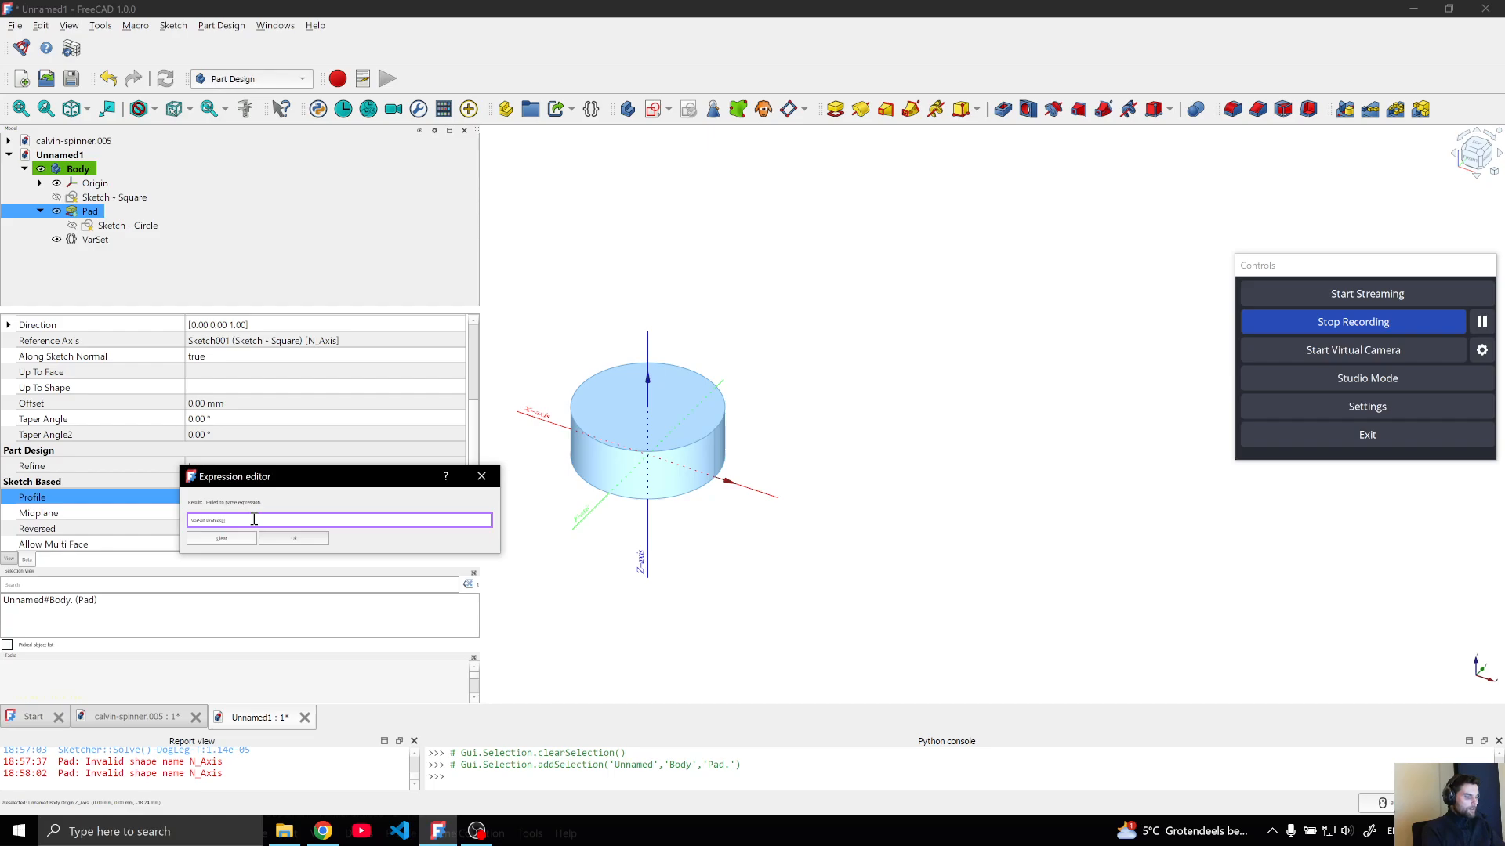
text(0)
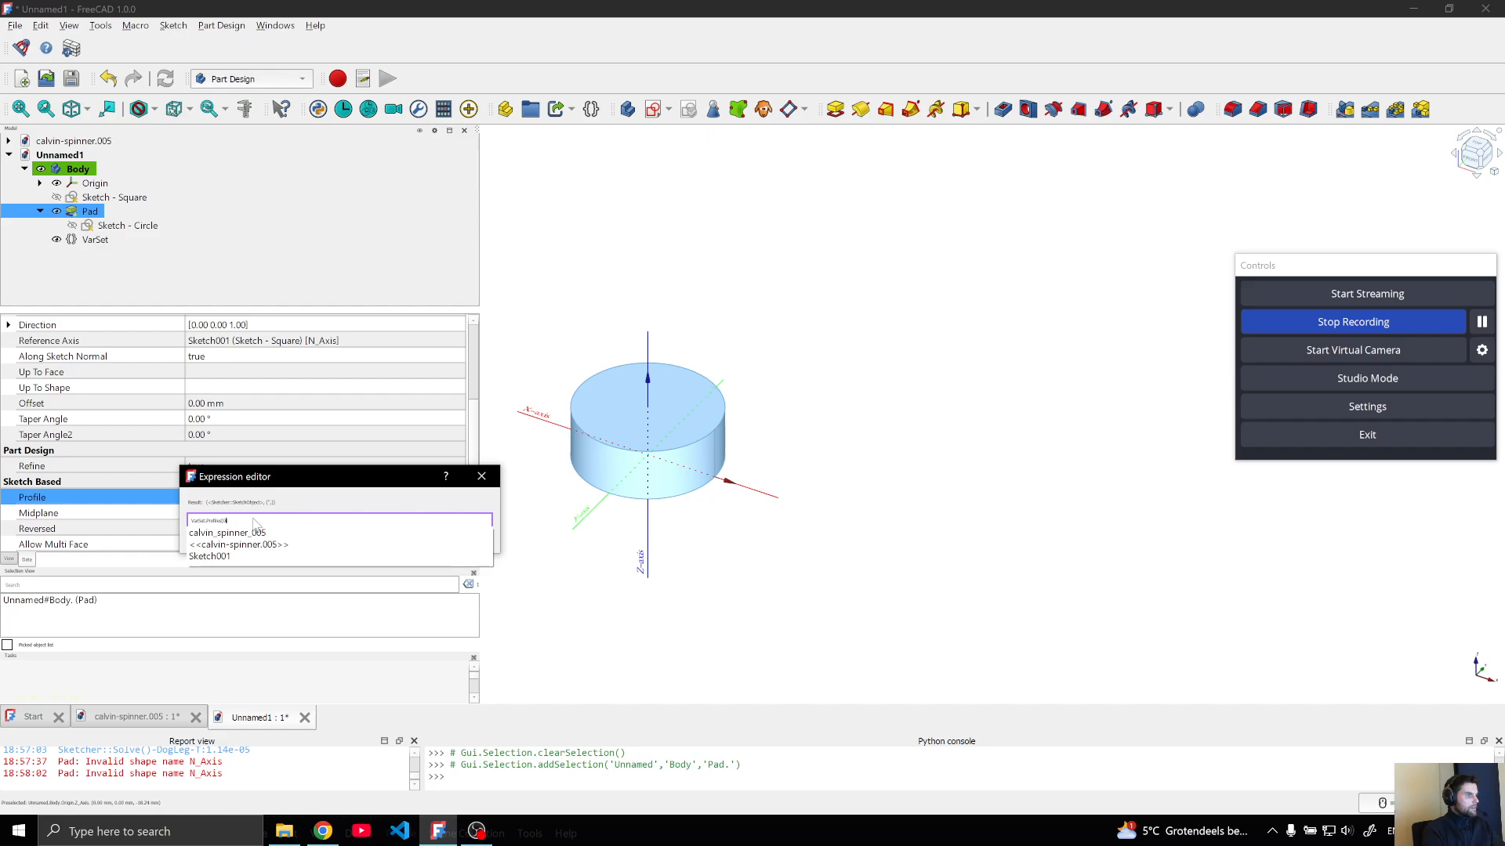
Try the fixed indexes 0 and 1 in the Profile expression, and clear the index again
key(BackSpace)
text(1)
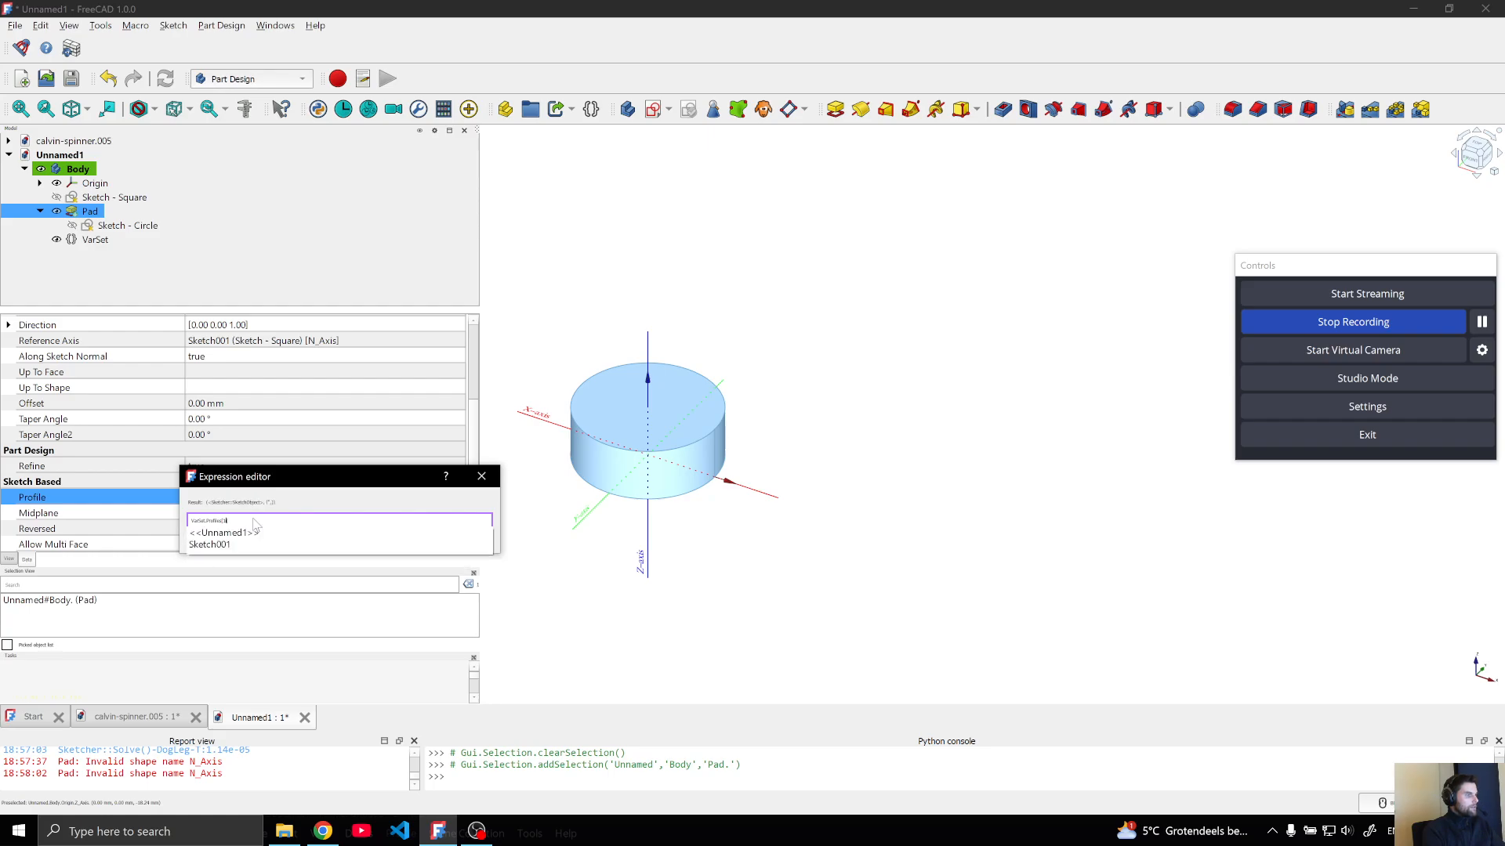
key(BackSpace)
Use VarSet.Style as the index and apply VarSet.Profiles[VarSet.Style] as the Pad's Profile expression
text(VarSet.)
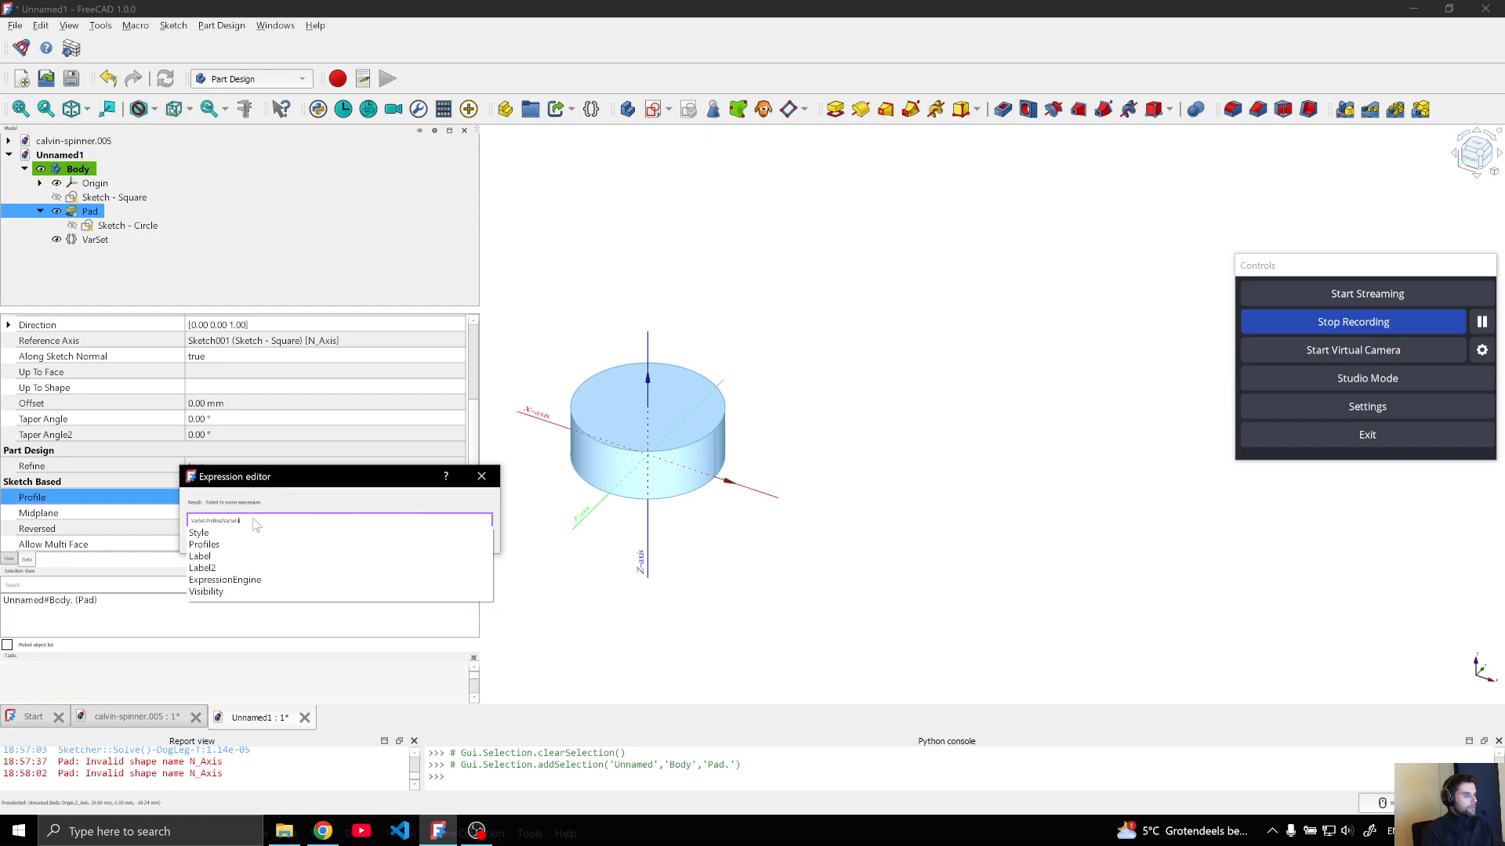
key(Down)
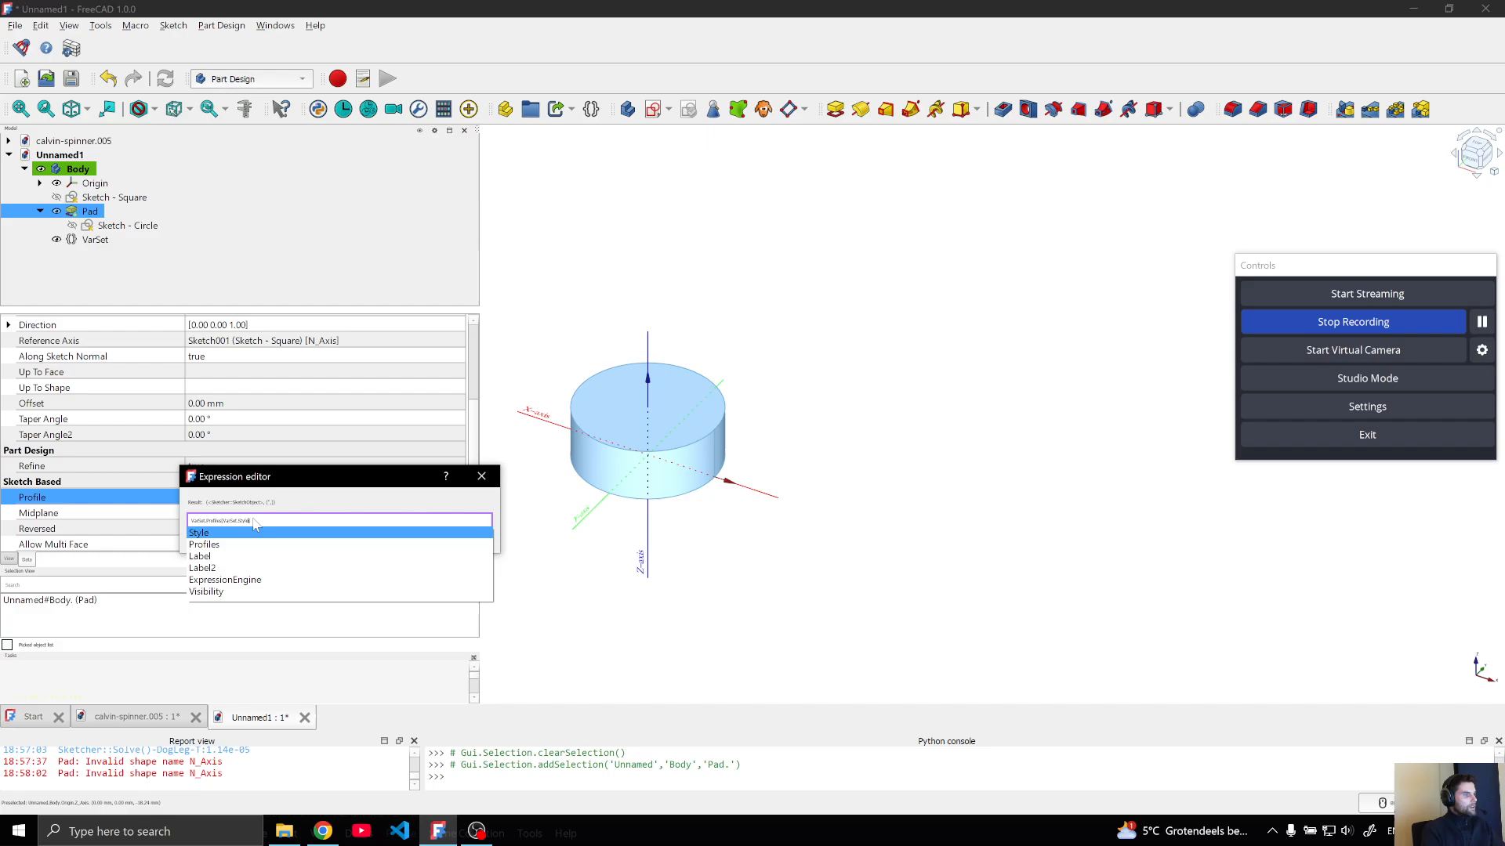
click(253, 520)
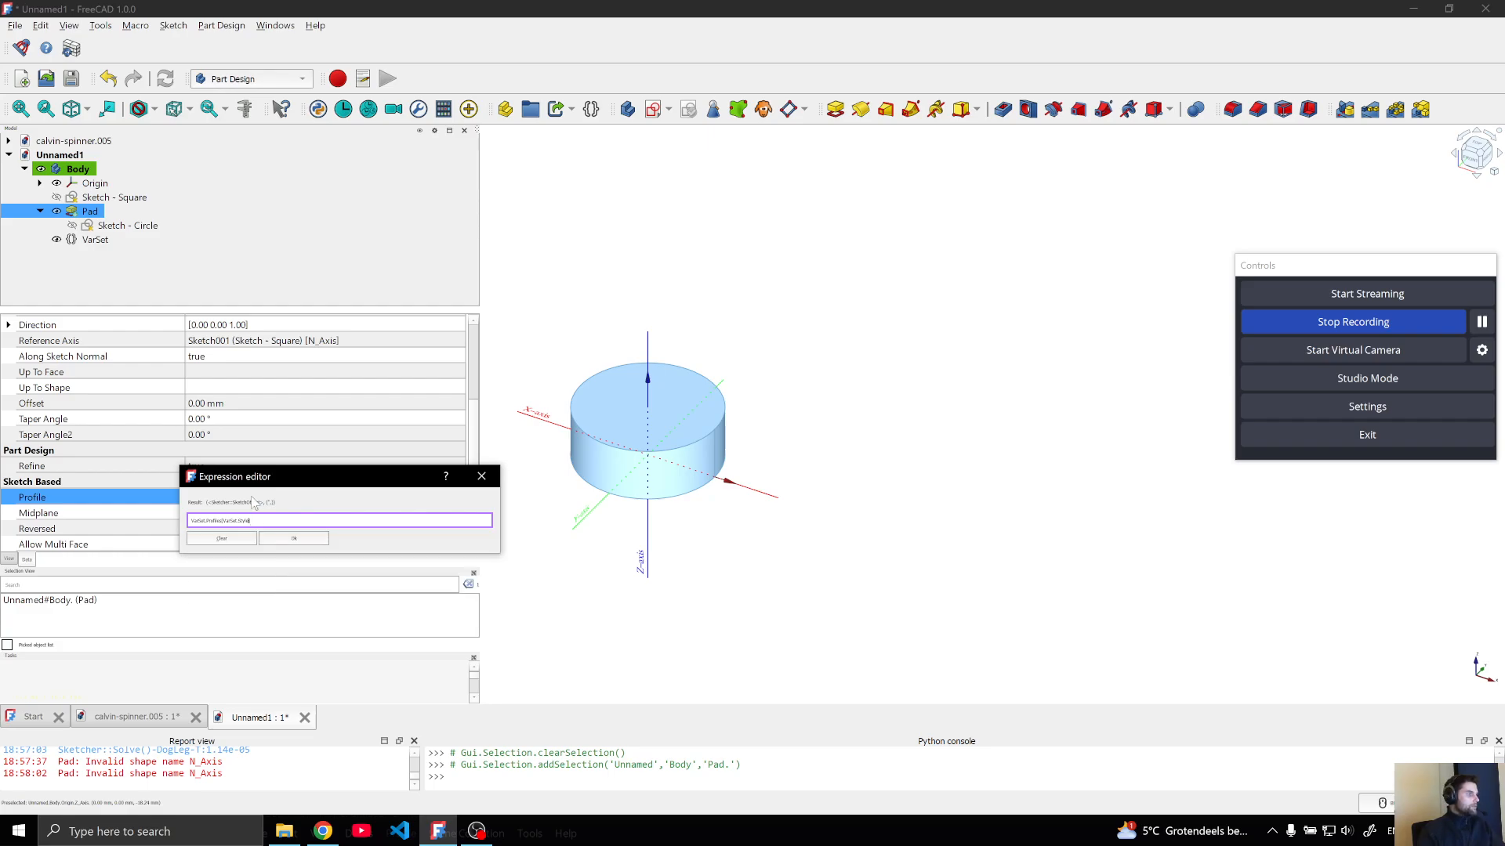
click(283, 541)
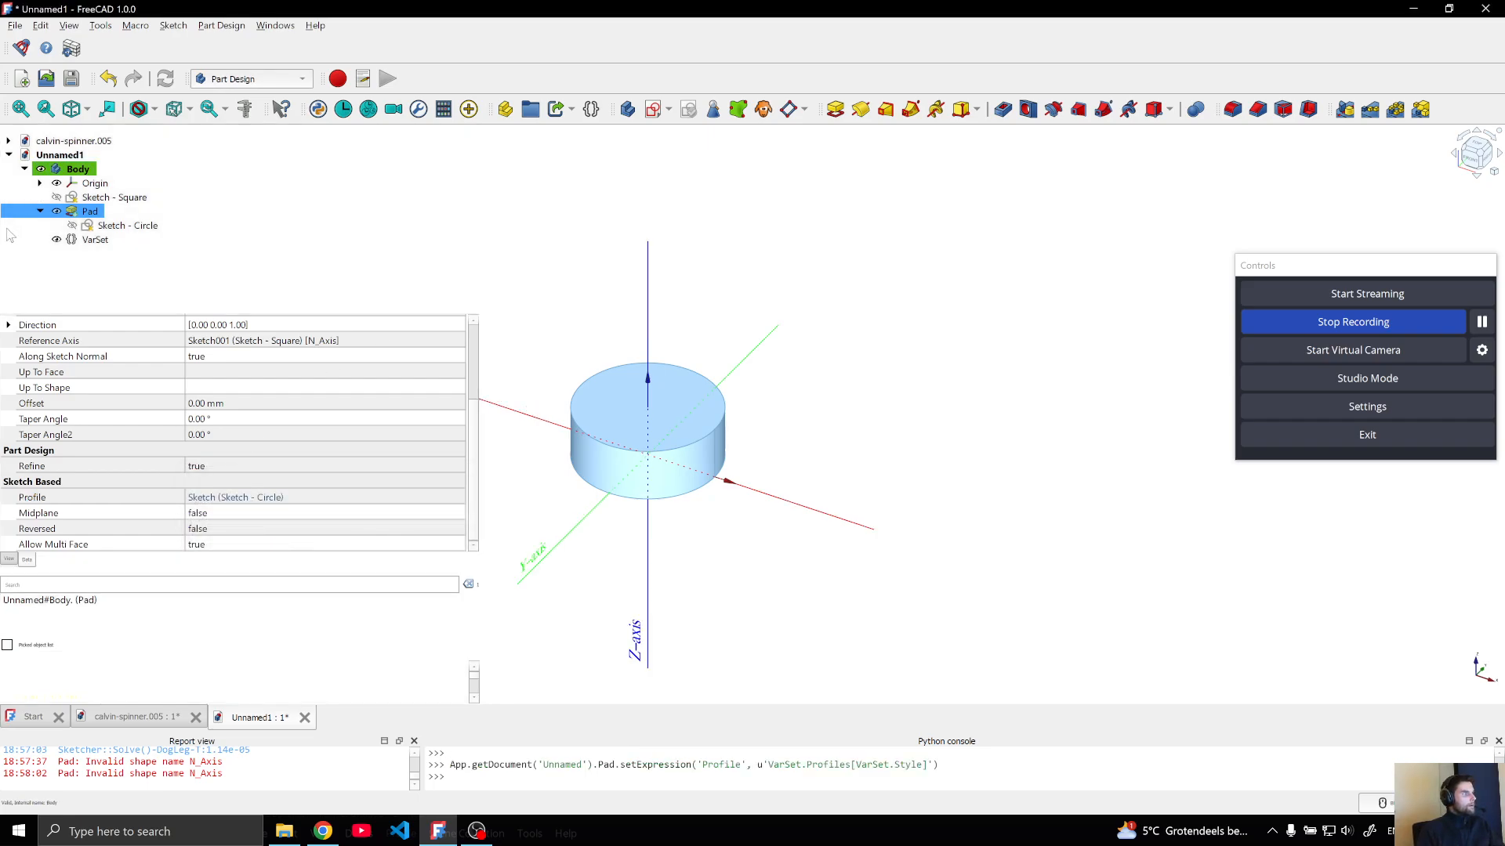
Switch the VarSet's Style to square and select the Pad to check its shape
click(40, 212)
click(93, 225)
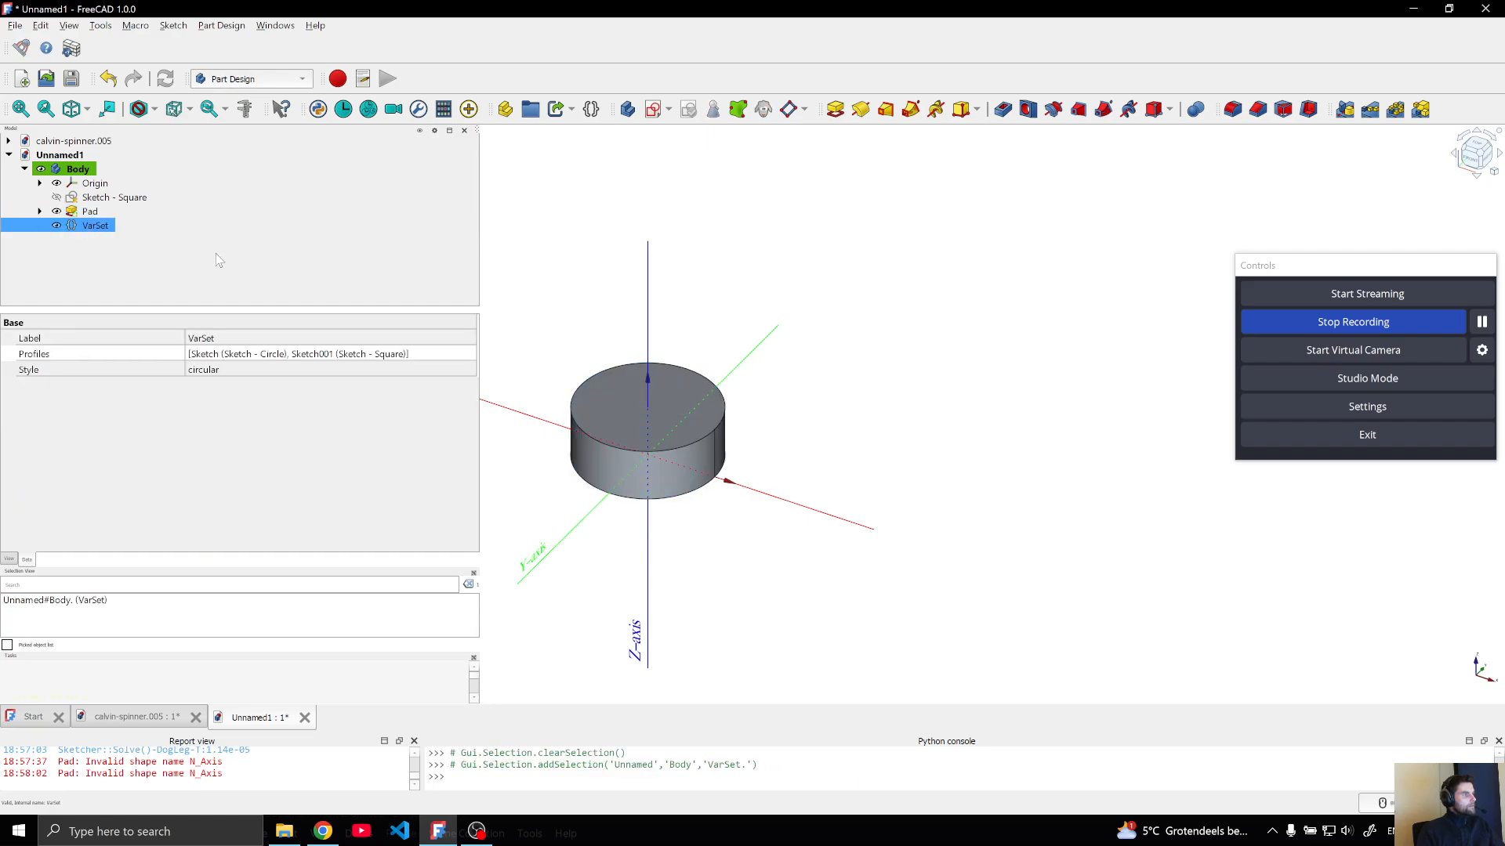
click(257, 368)
click(284, 375)
click(233, 391)
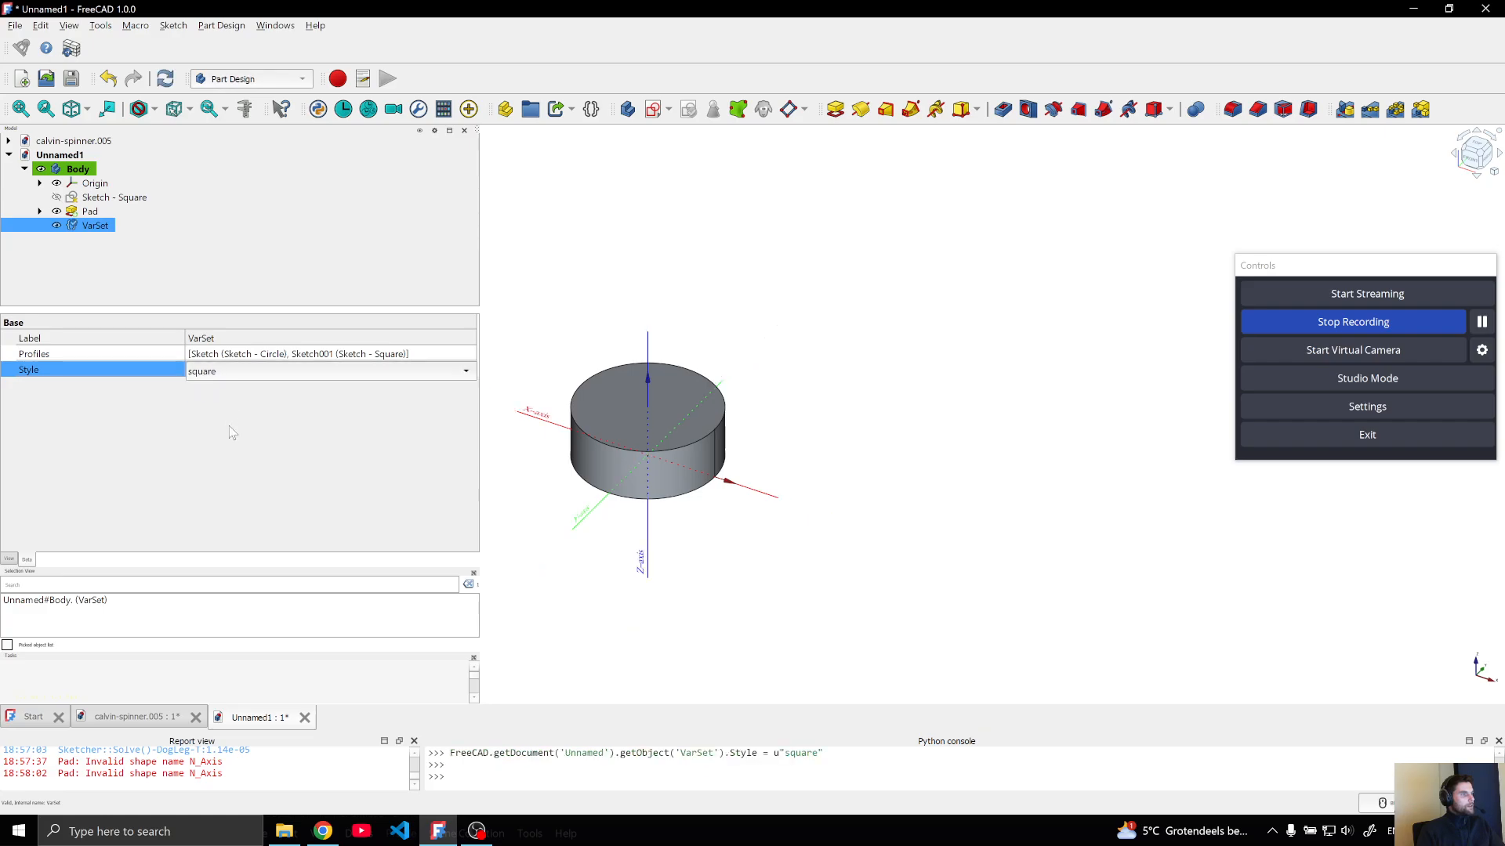
click(576, 289)
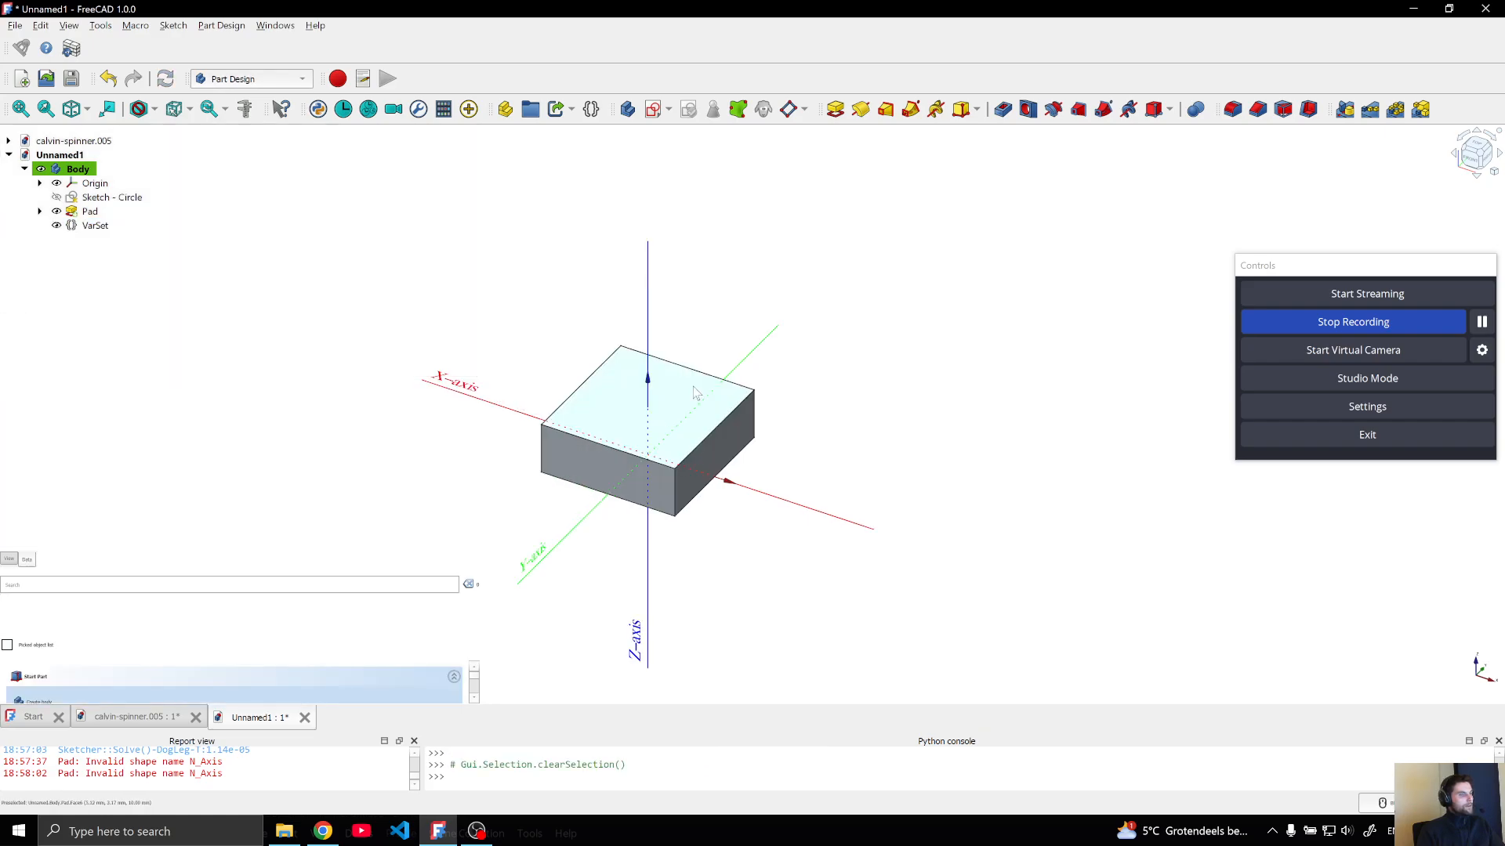
click(77, 211)
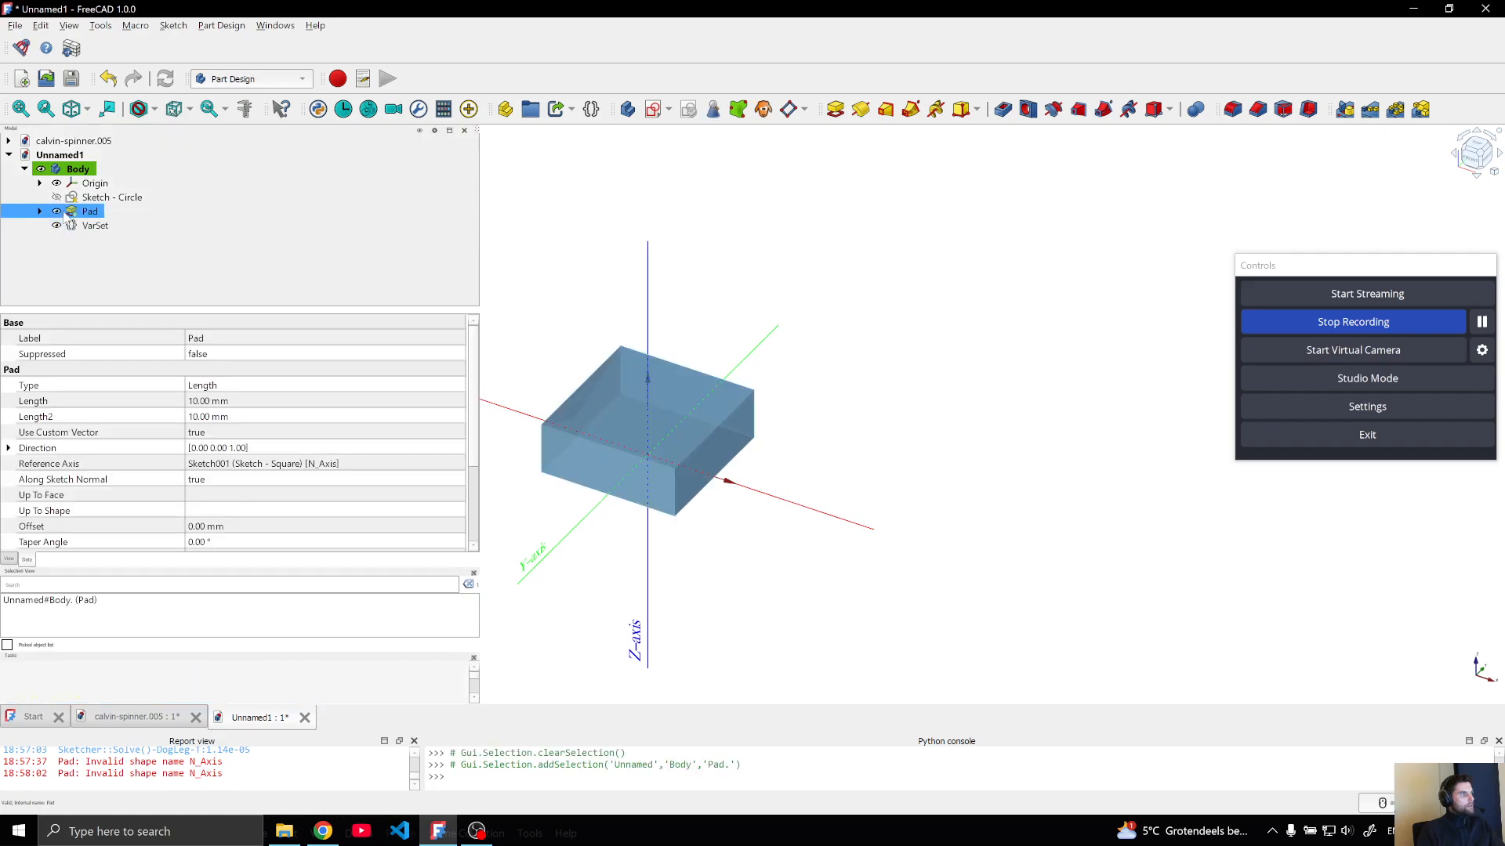
Inspect the sketch nested under the Pad, and switch the VarSet's Style to circular to update the Pad
click(40, 212)
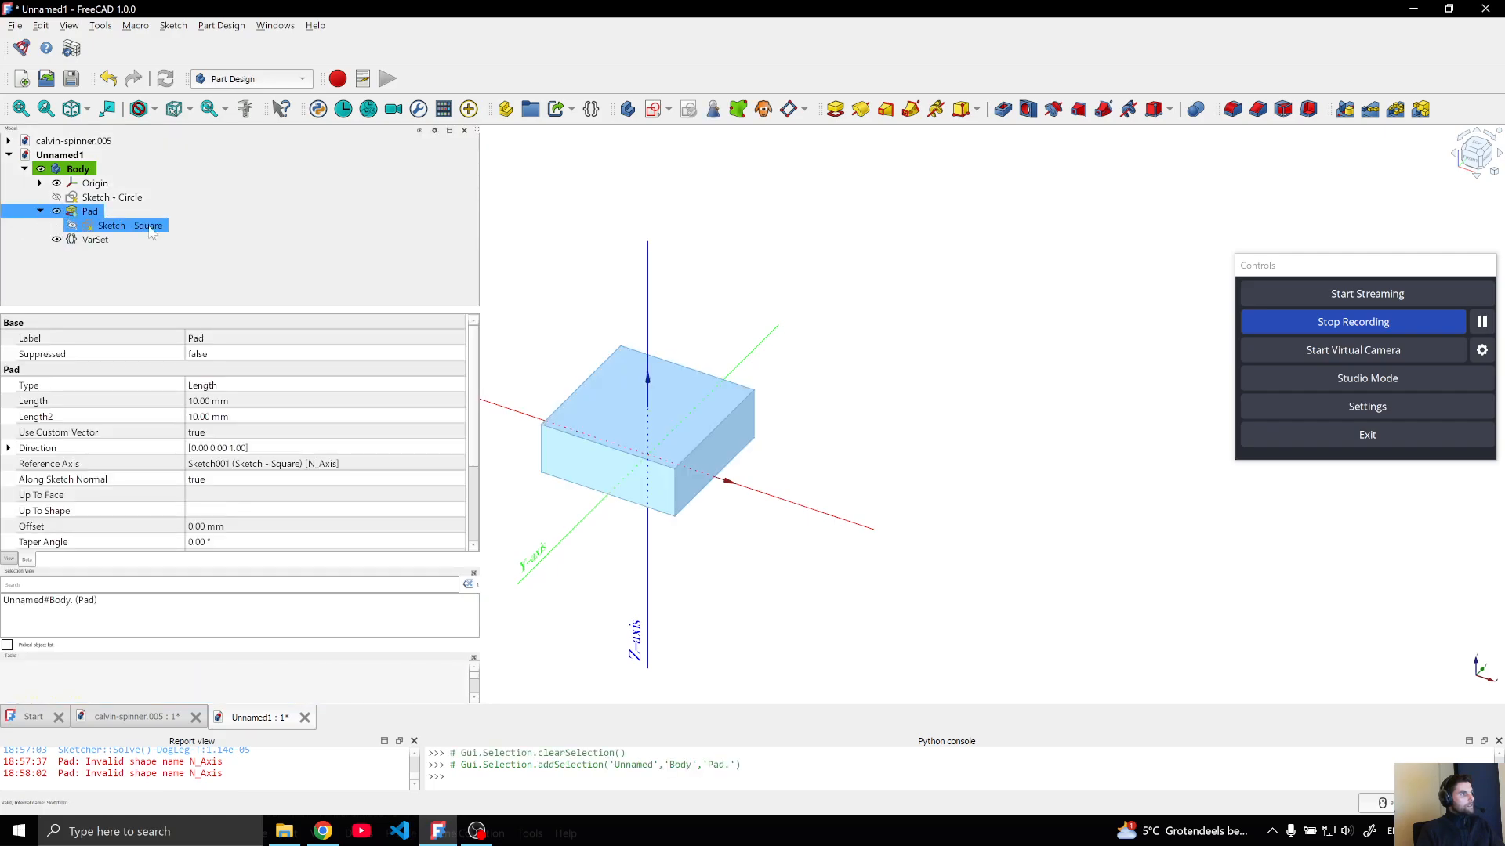
click(40, 212)
click(95, 226)
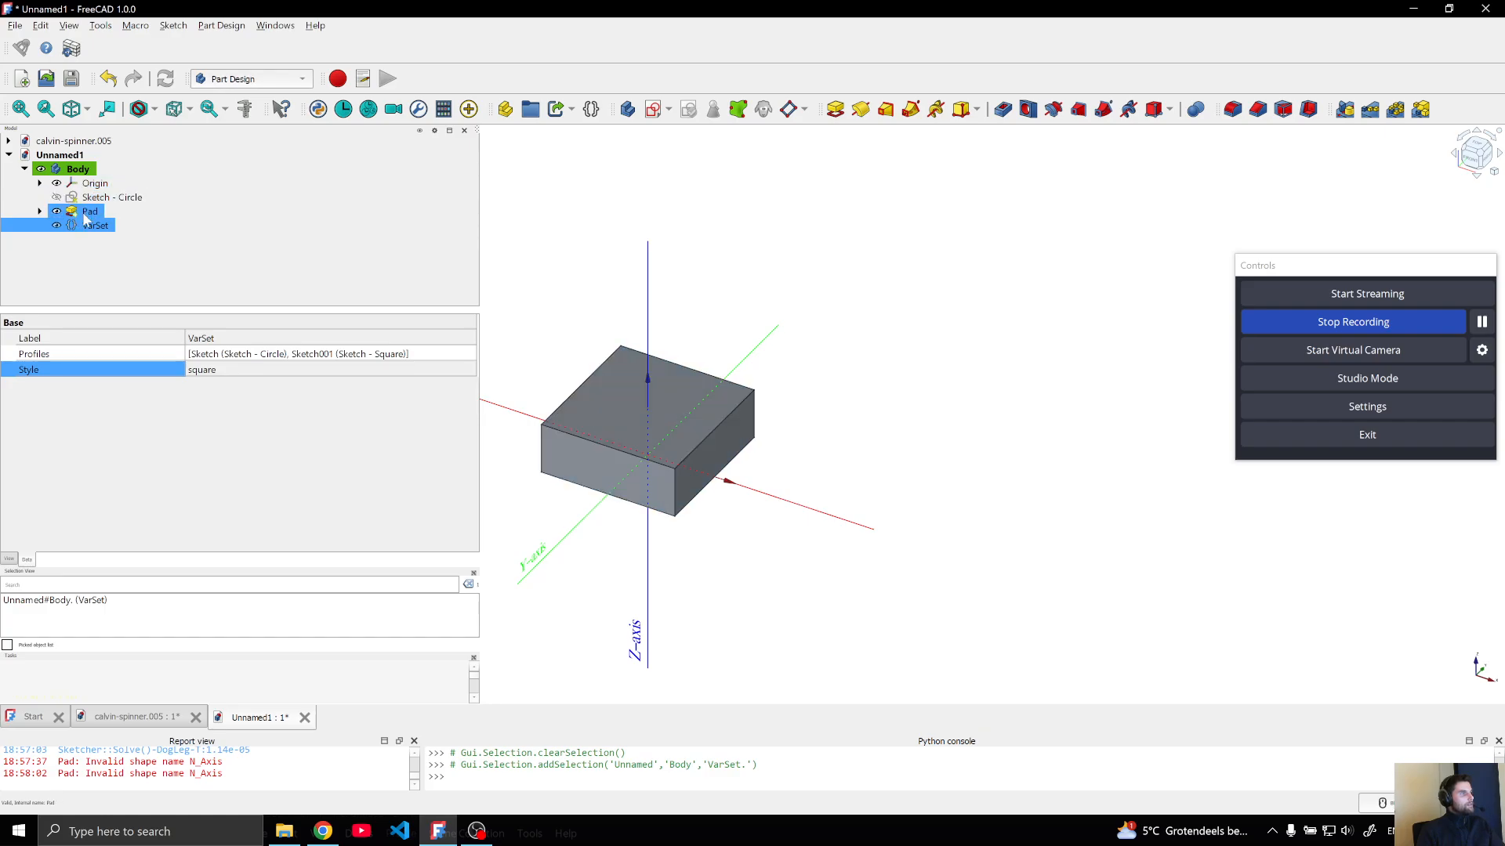
click(218, 370)
click(218, 370)
click(233, 355)
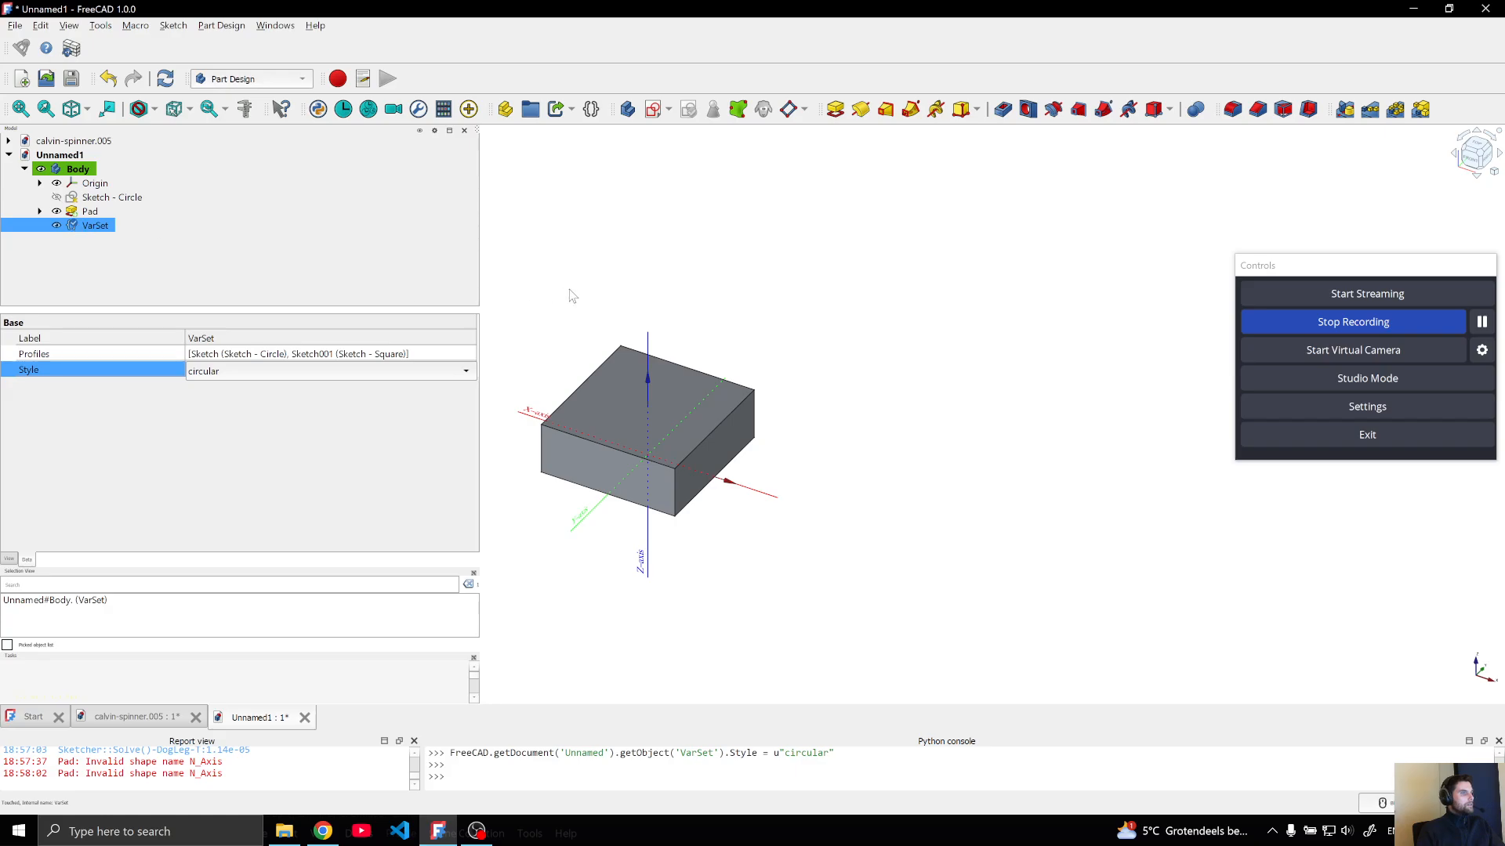
click(245, 253)
Switch the VarSet's Style back to square and reselect the VarSet so the Pad rebuilds
click(94, 225)
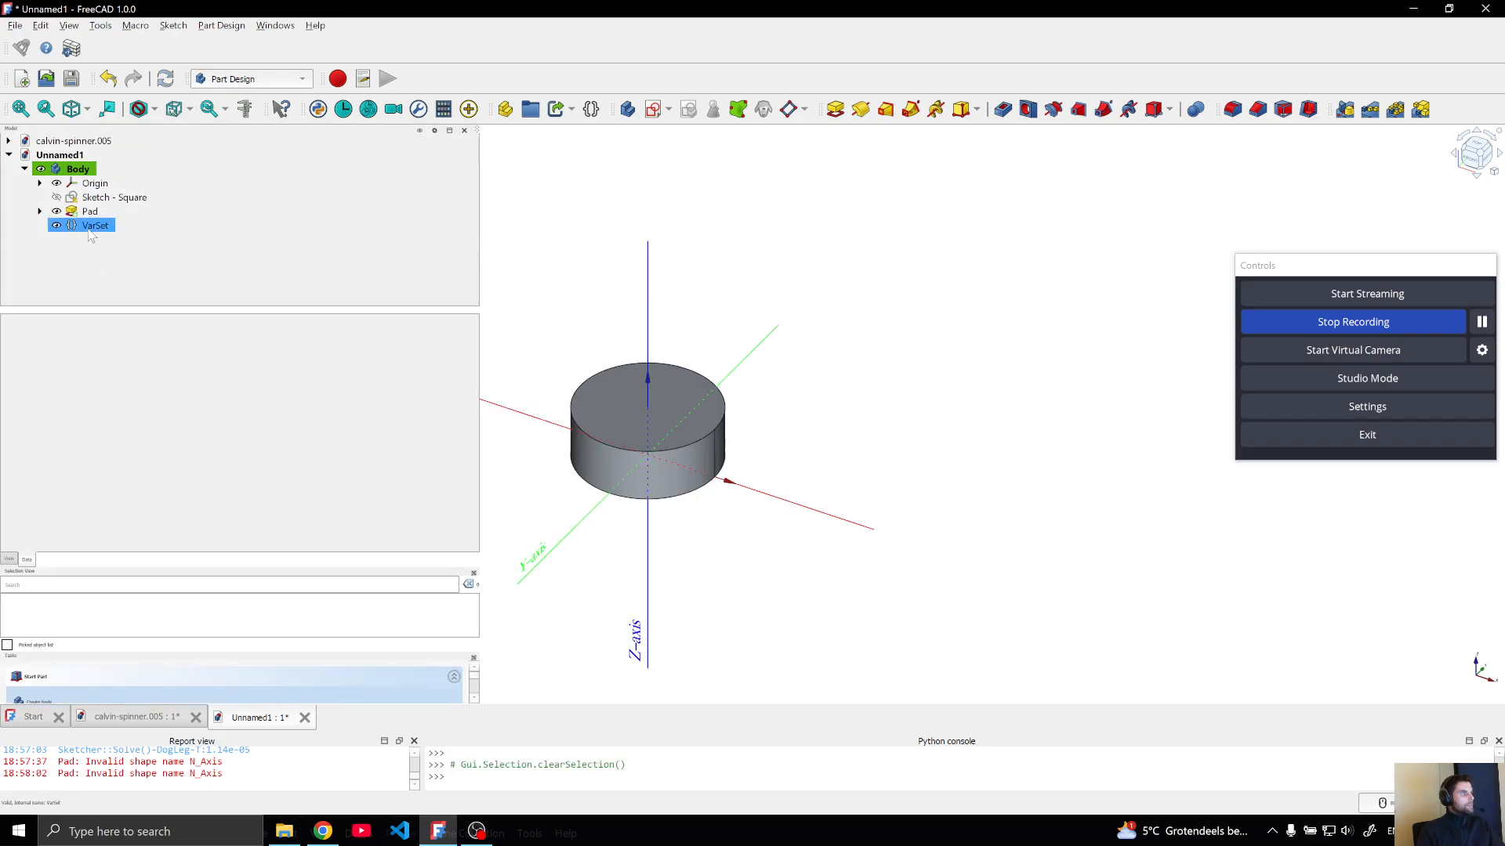
click(410, 373)
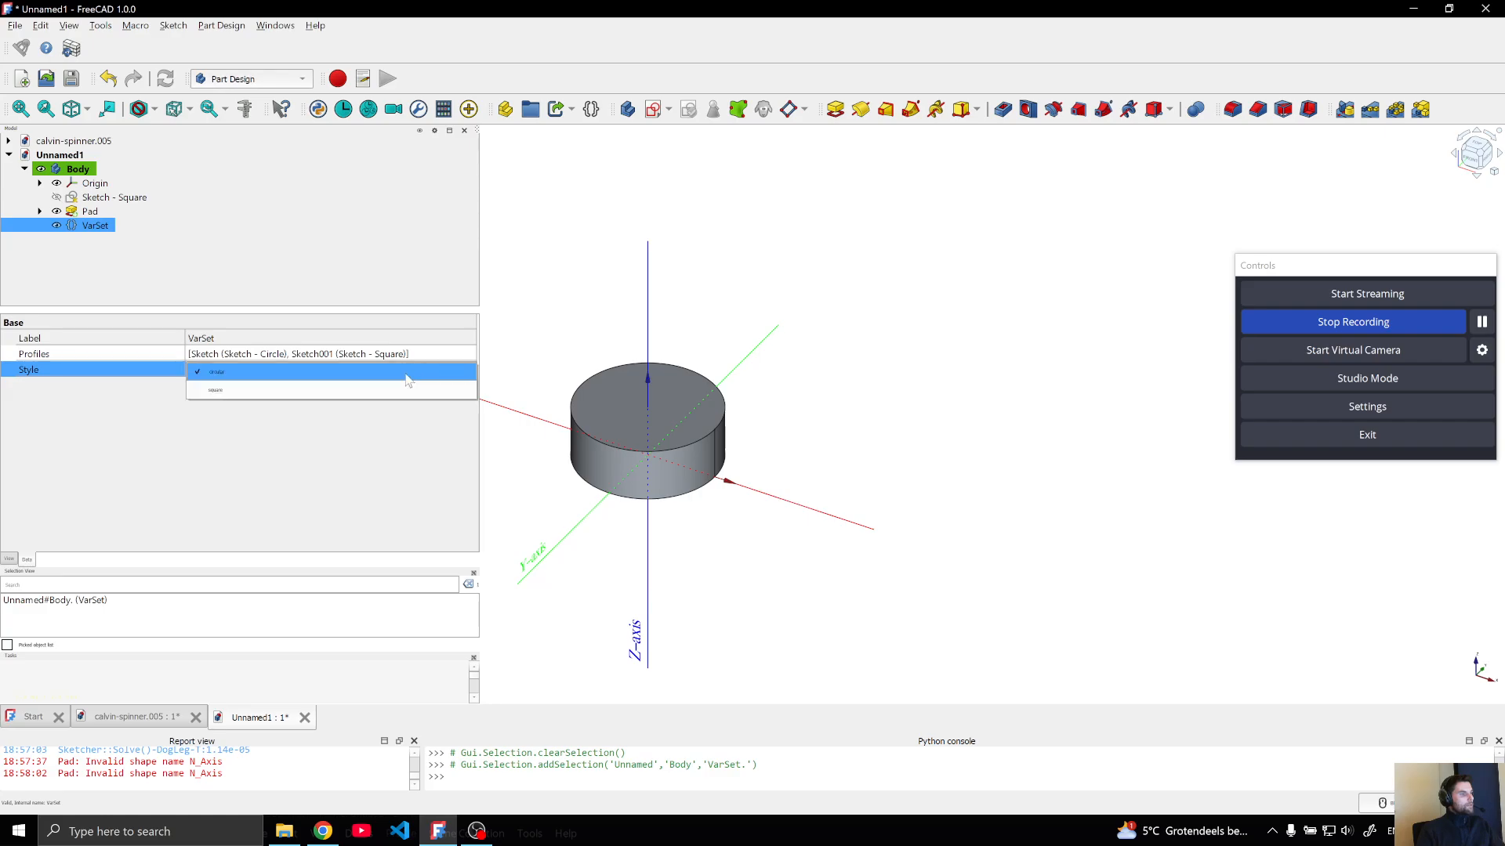
click(415, 392)
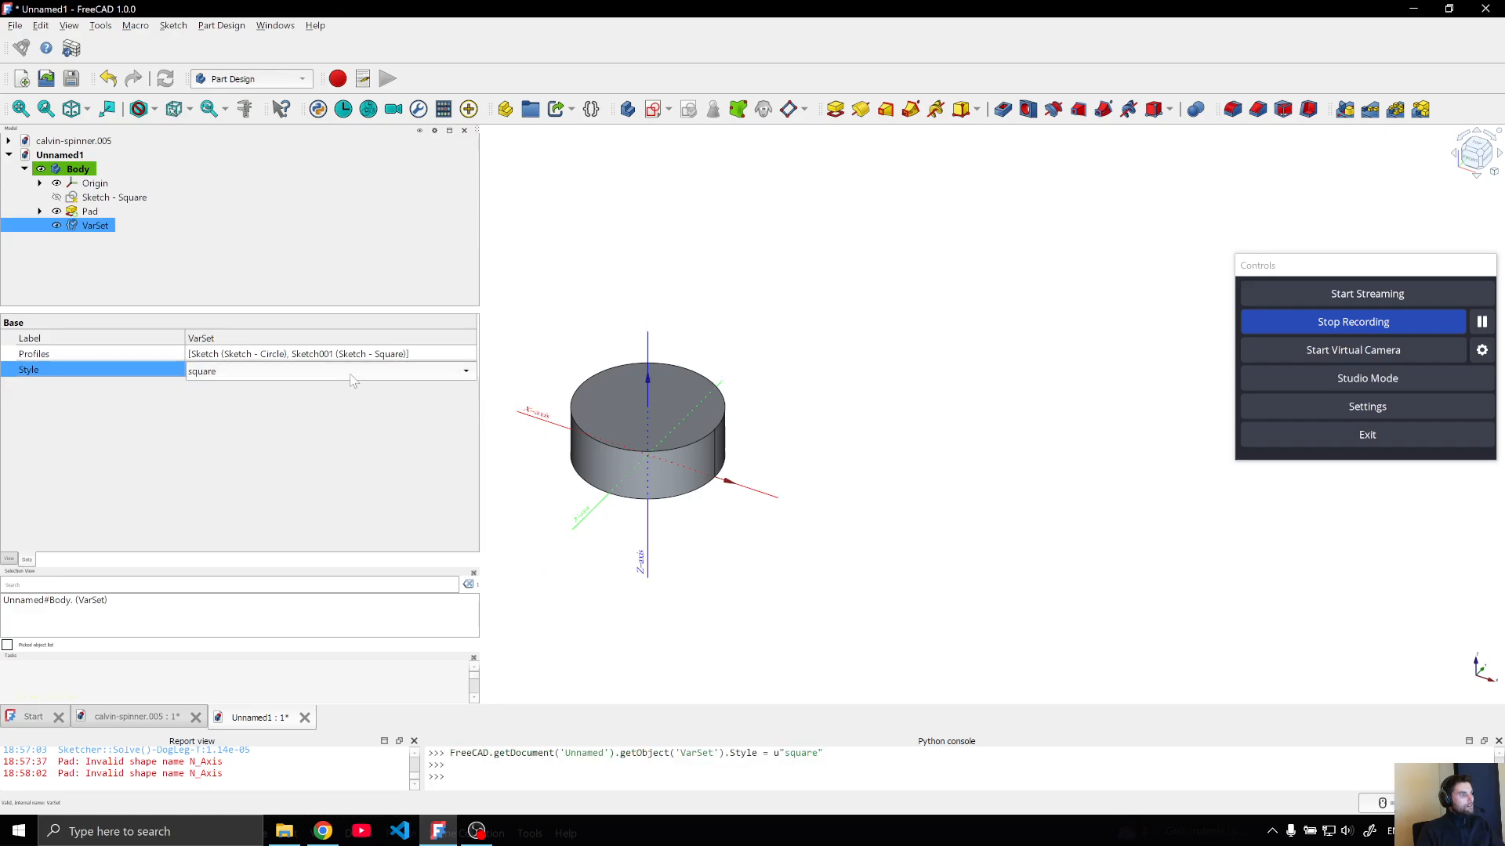
click(94, 227)
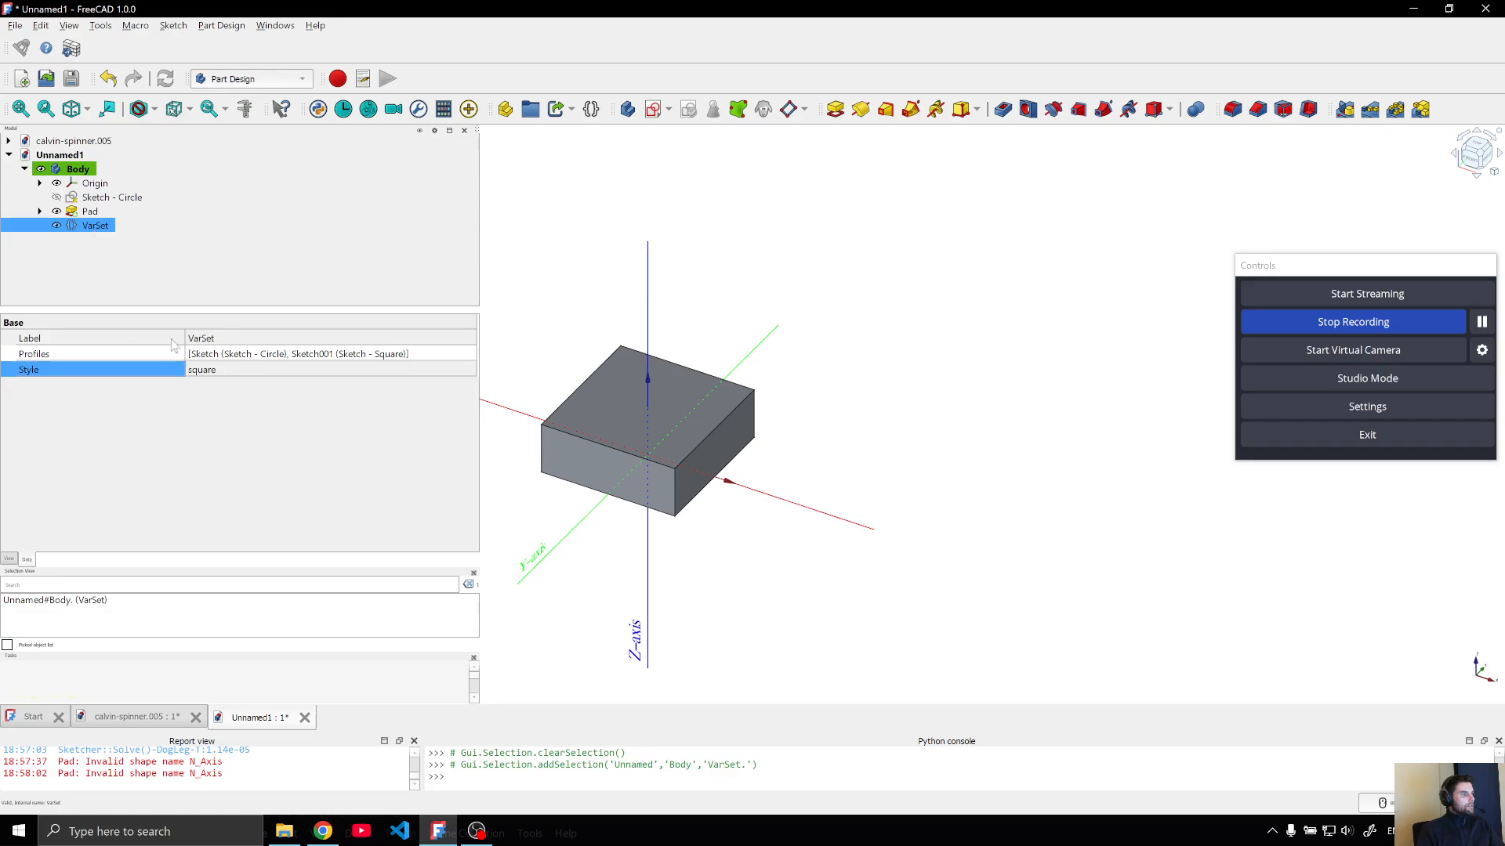
Set the VarSet's Style to circular as the final choice and clear the selection to update the Pad
click(242, 373)
click(243, 373)
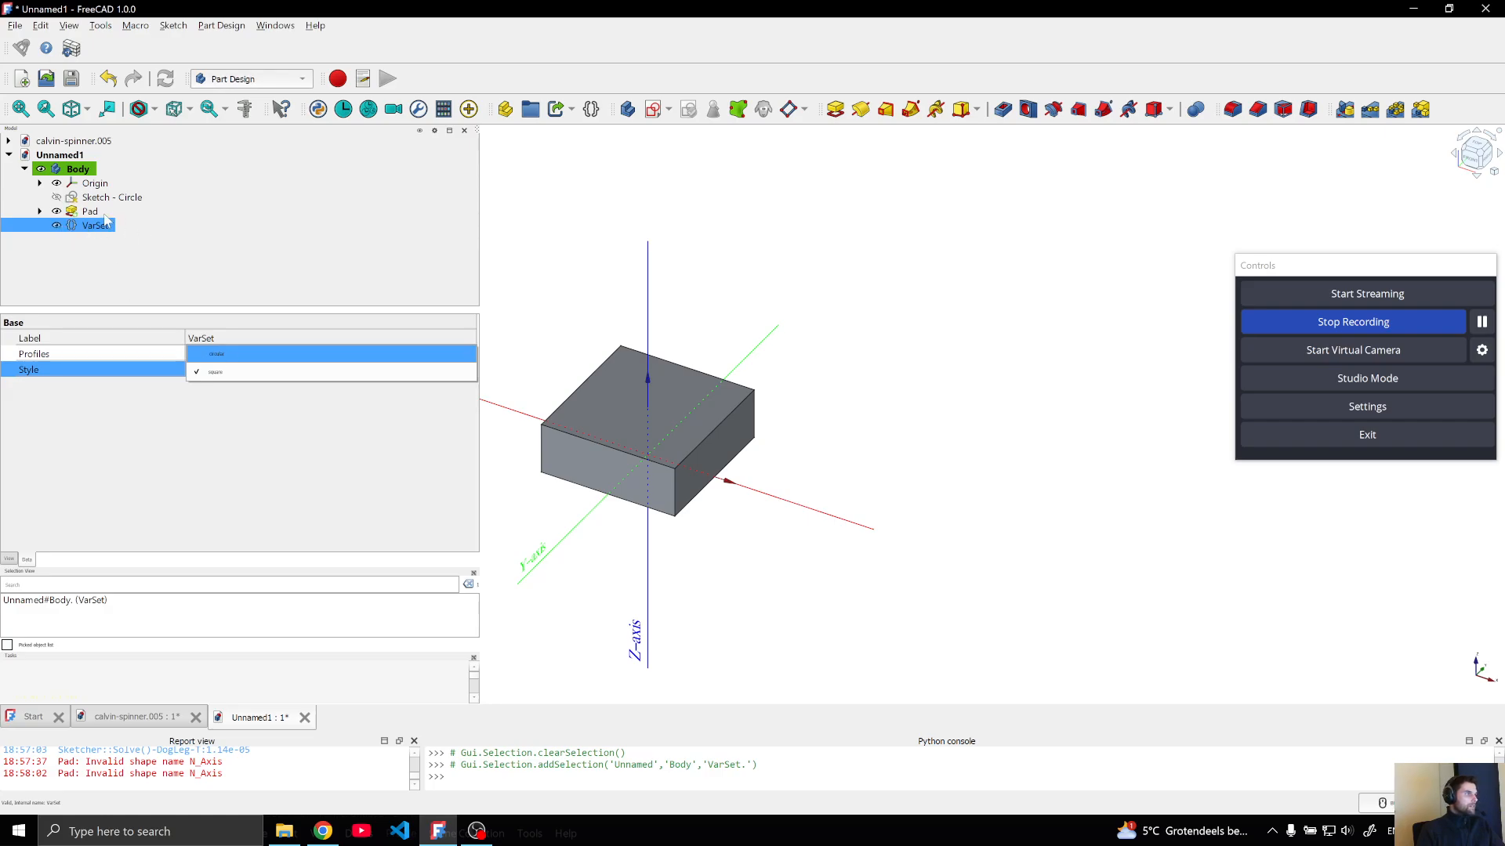
click(235, 354)
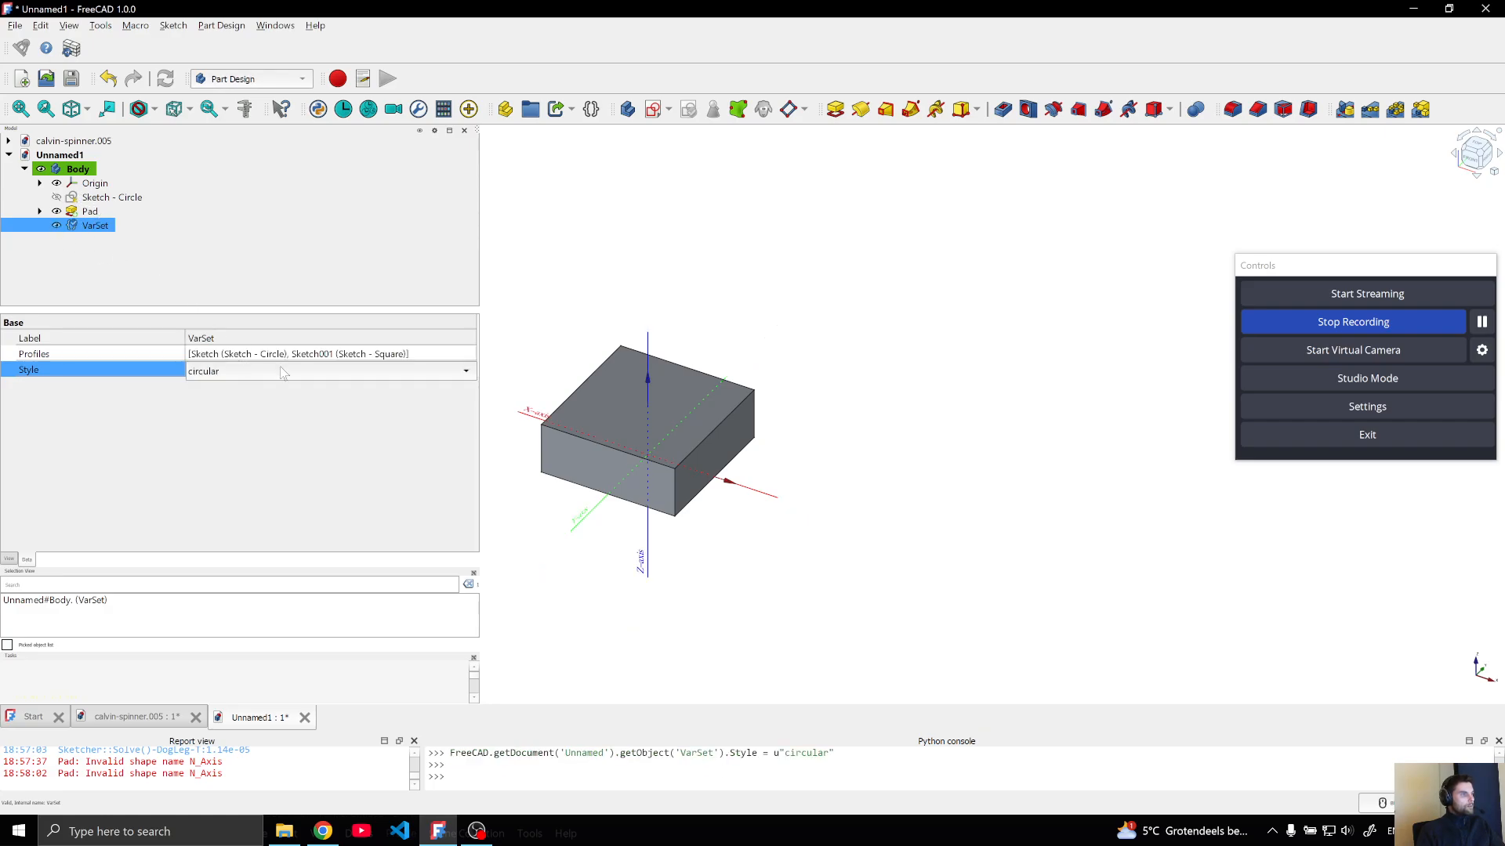
click(300, 370)
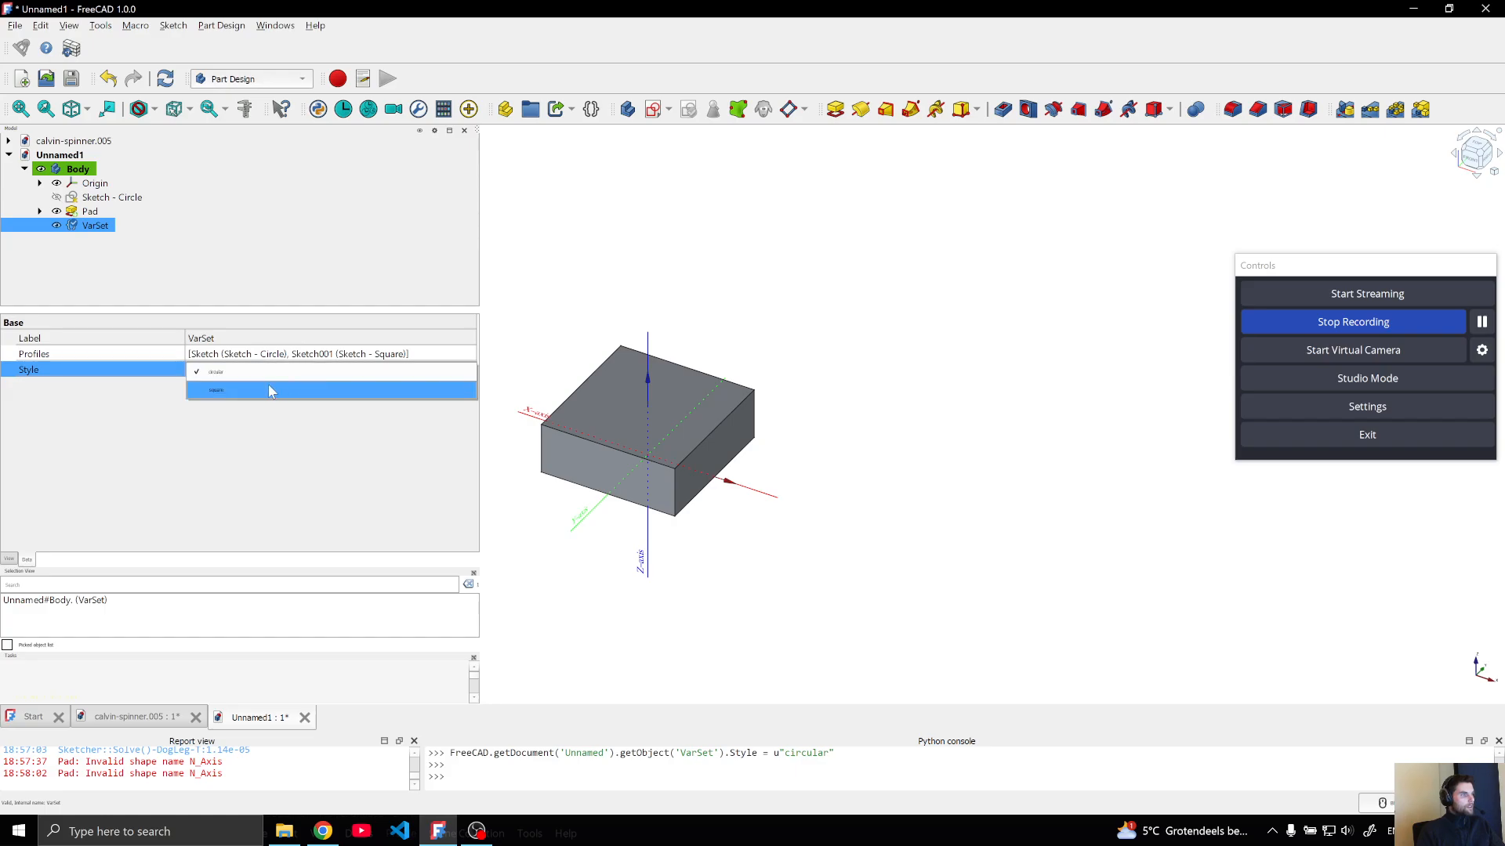
click(268, 387)
click(296, 369)
click(296, 363)
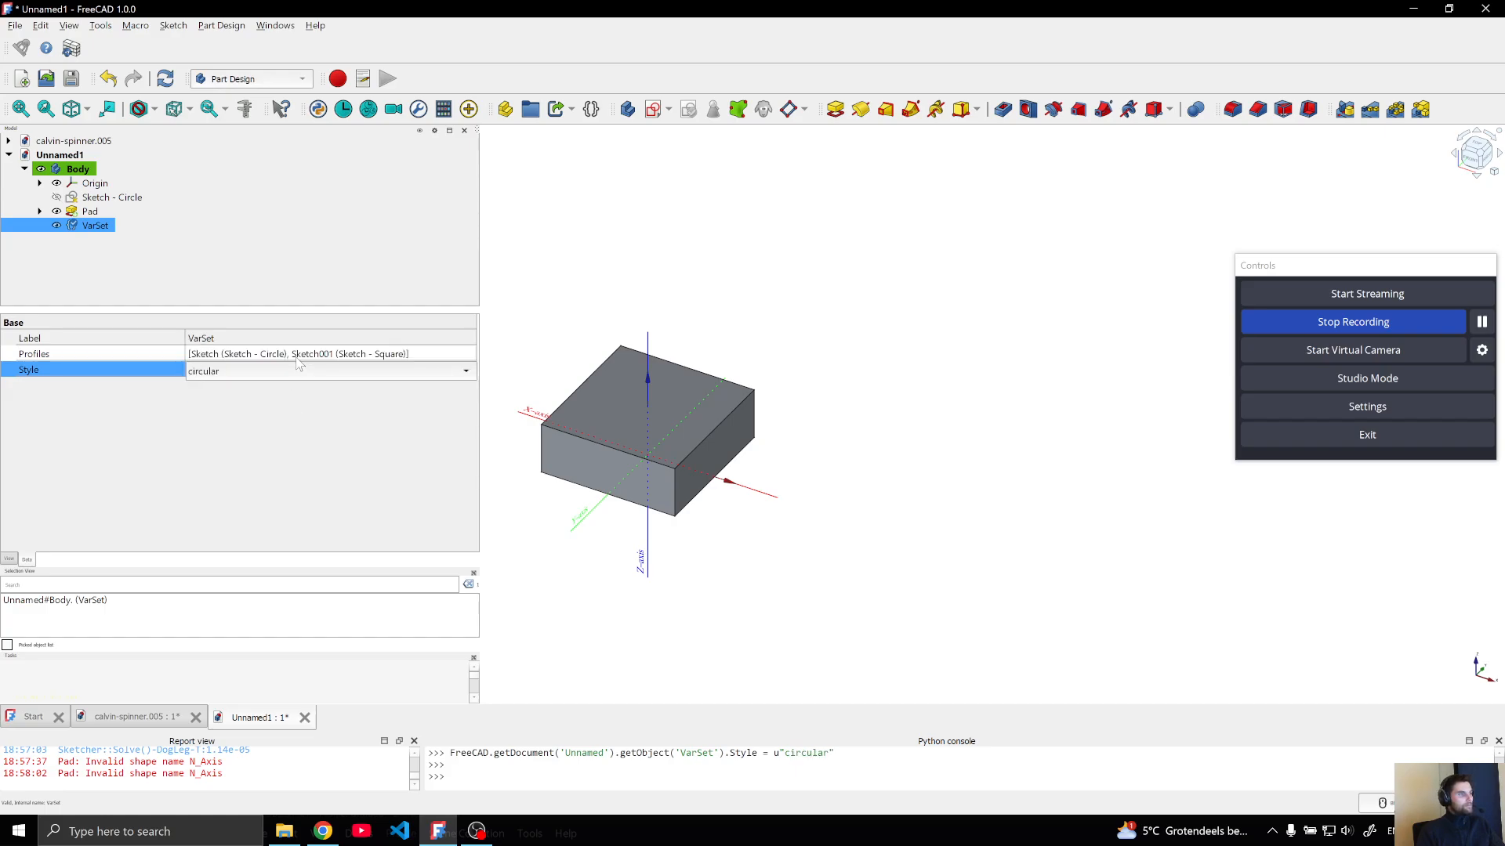
click(1125, 265)
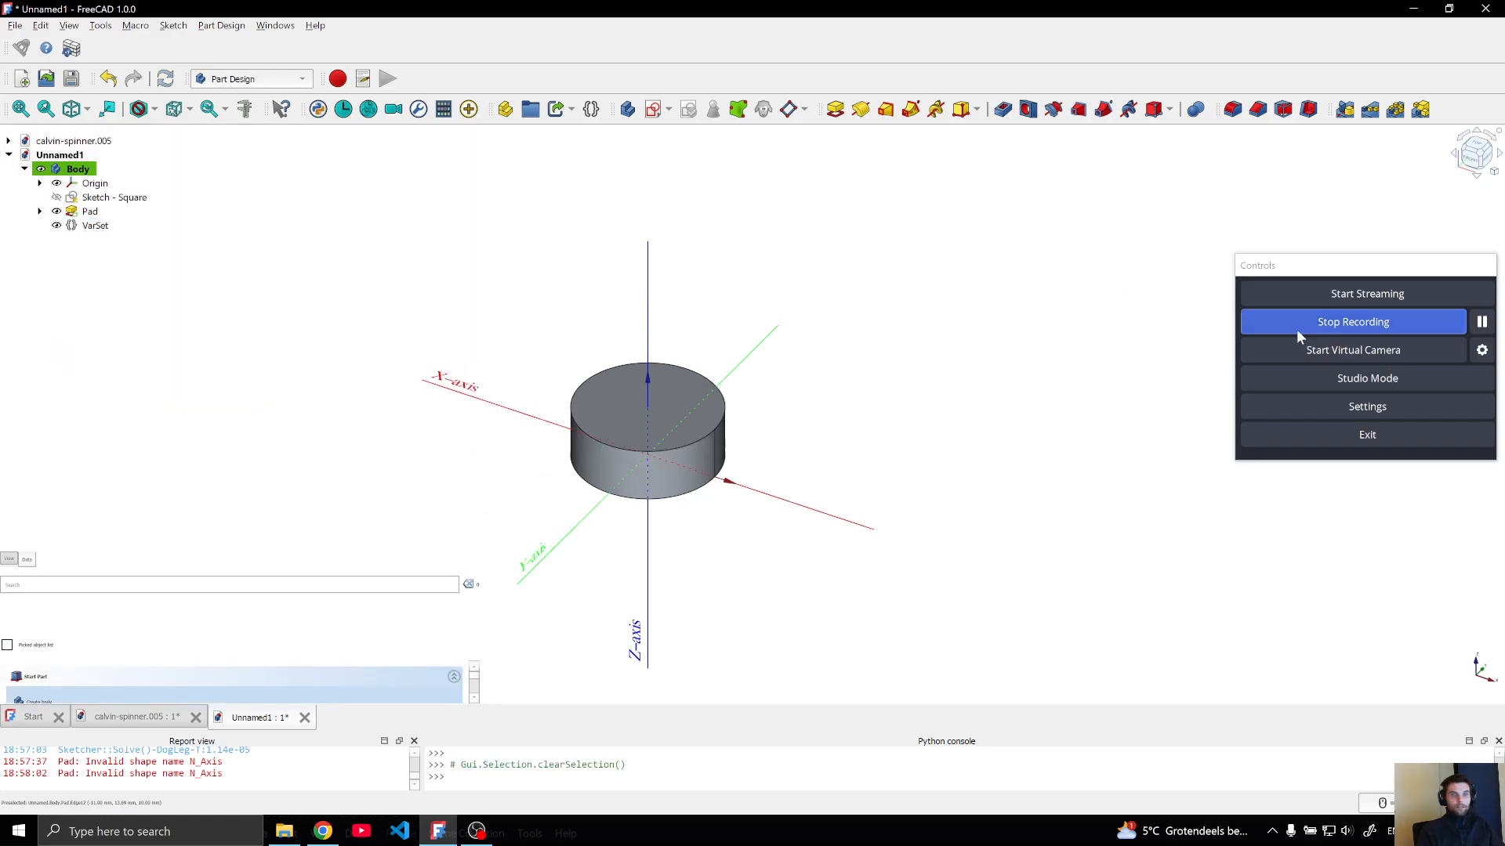